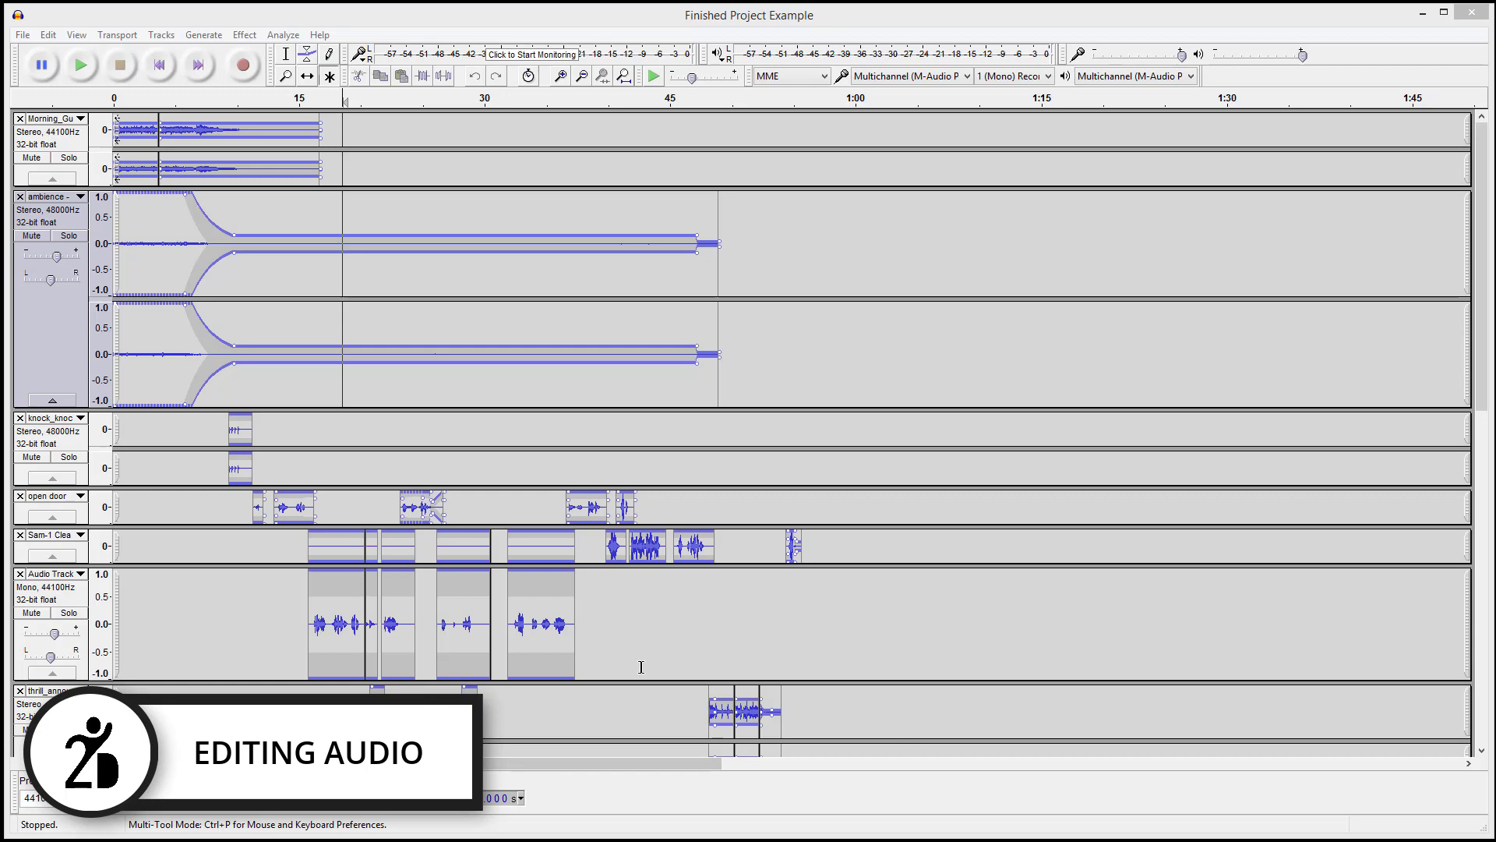
Step: Zoom the timeline in from 27.53 s in Audio Track to show about 19–48 s
left_click(454, 623)
scroll(455, 628, "up", 2)
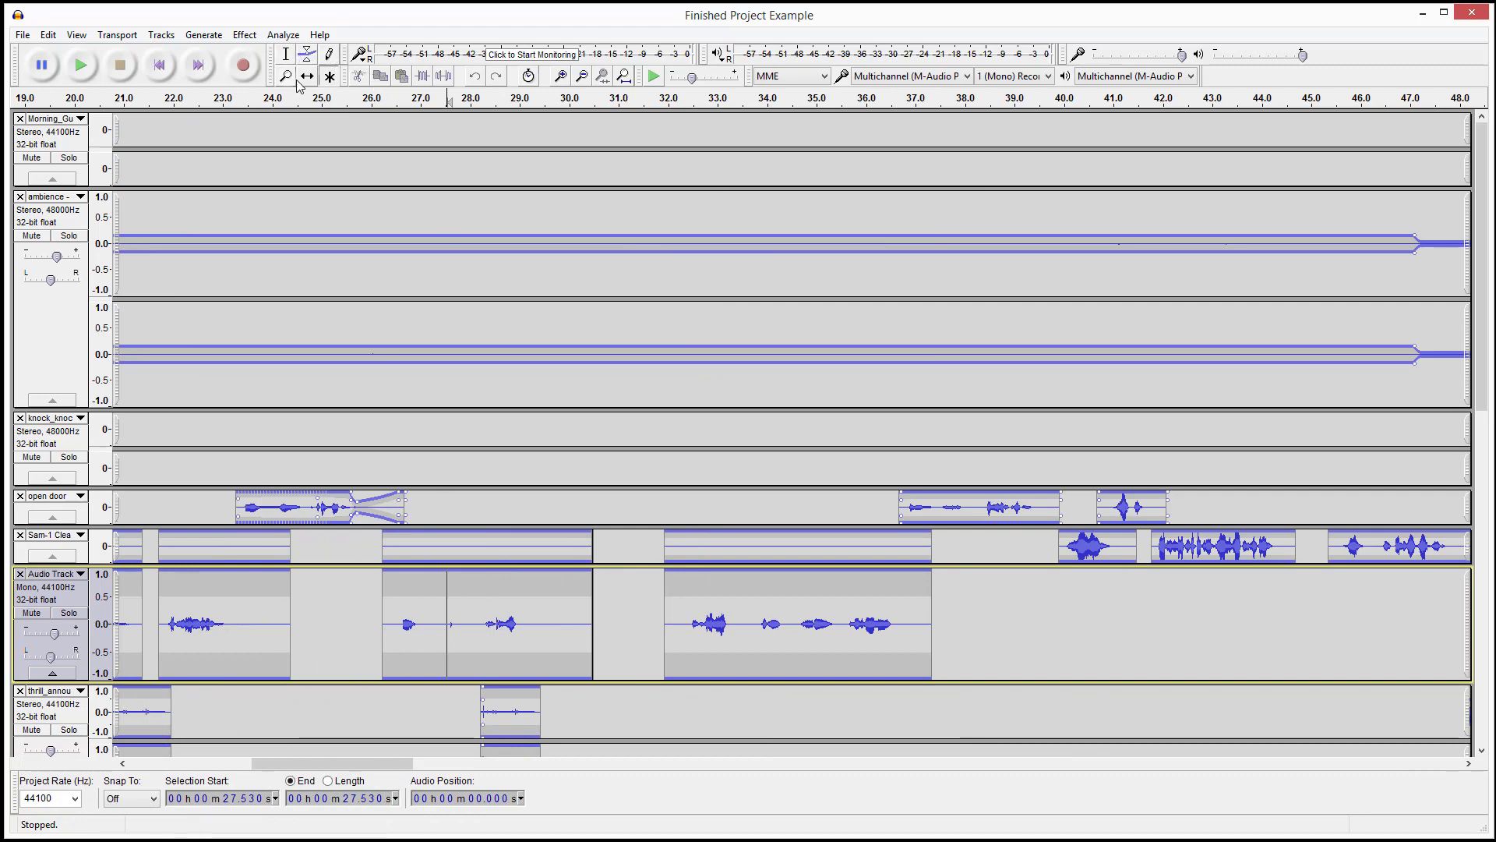
mouse_move(318, 39)
left_mouse_down()
mouse_move(256, 61)
mouse_move(289, 116)
mouse_move(398, 70)
mouse_move(269, 24)
mouse_move(251, 82)
left_mouse_up()
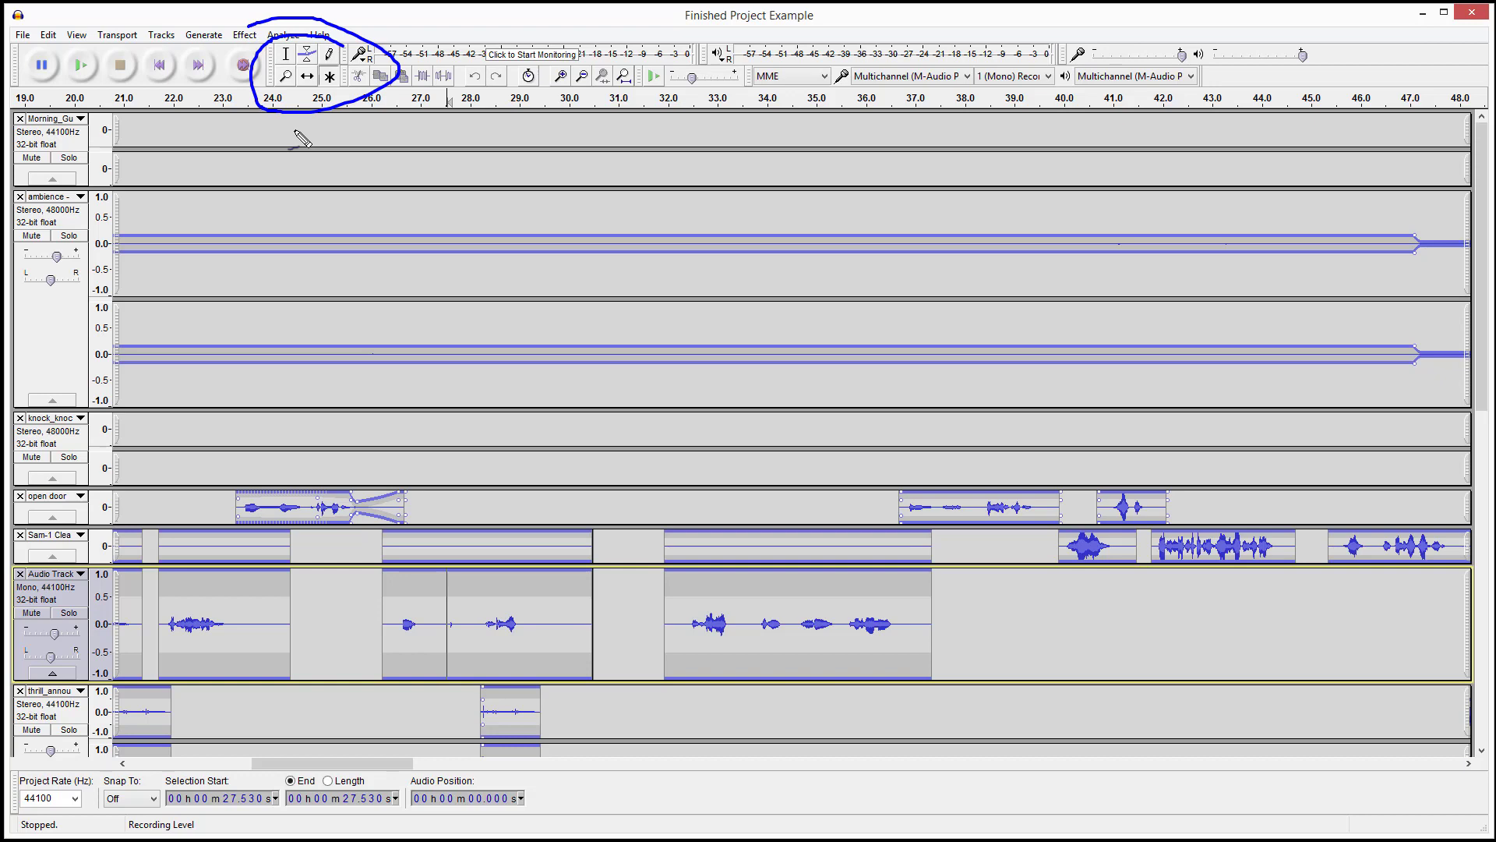
Step: Switch to the Selection Tool and set the playback start in Audio Track at 28.065 s
key("Escape")
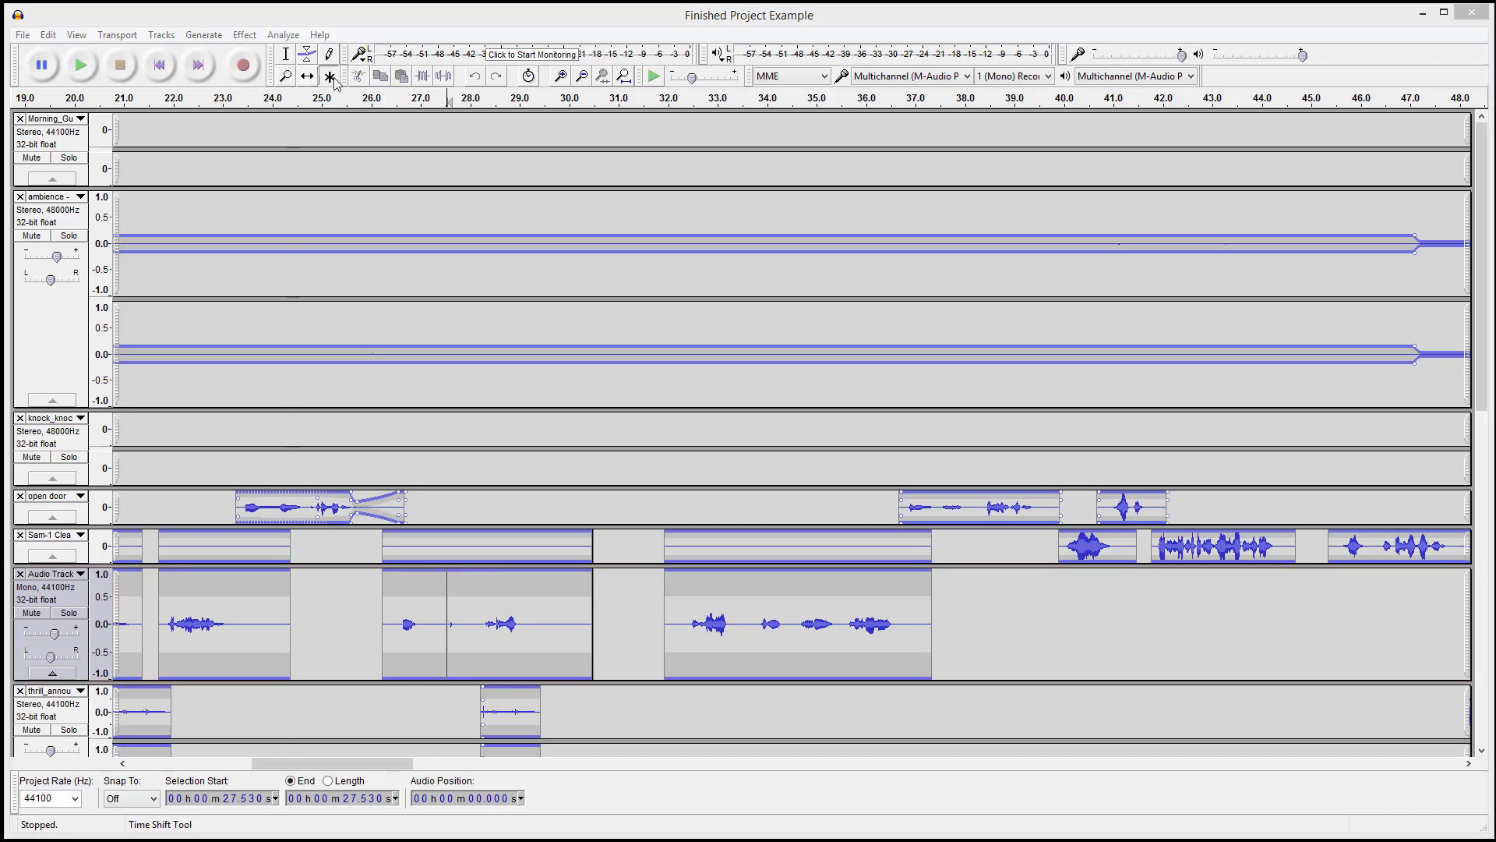
left_click(288, 55)
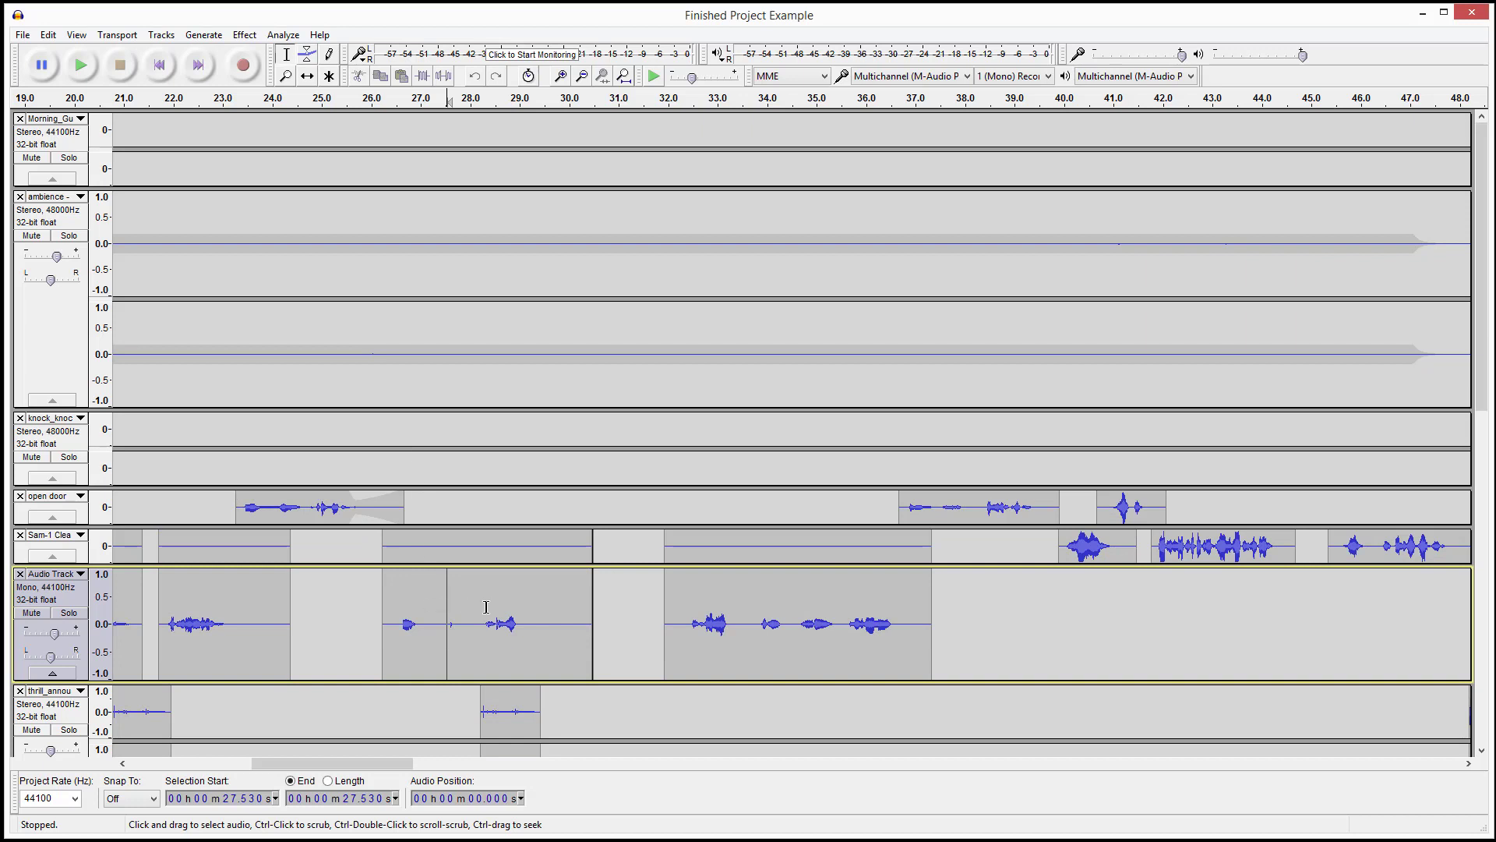
left_click(729, 597)
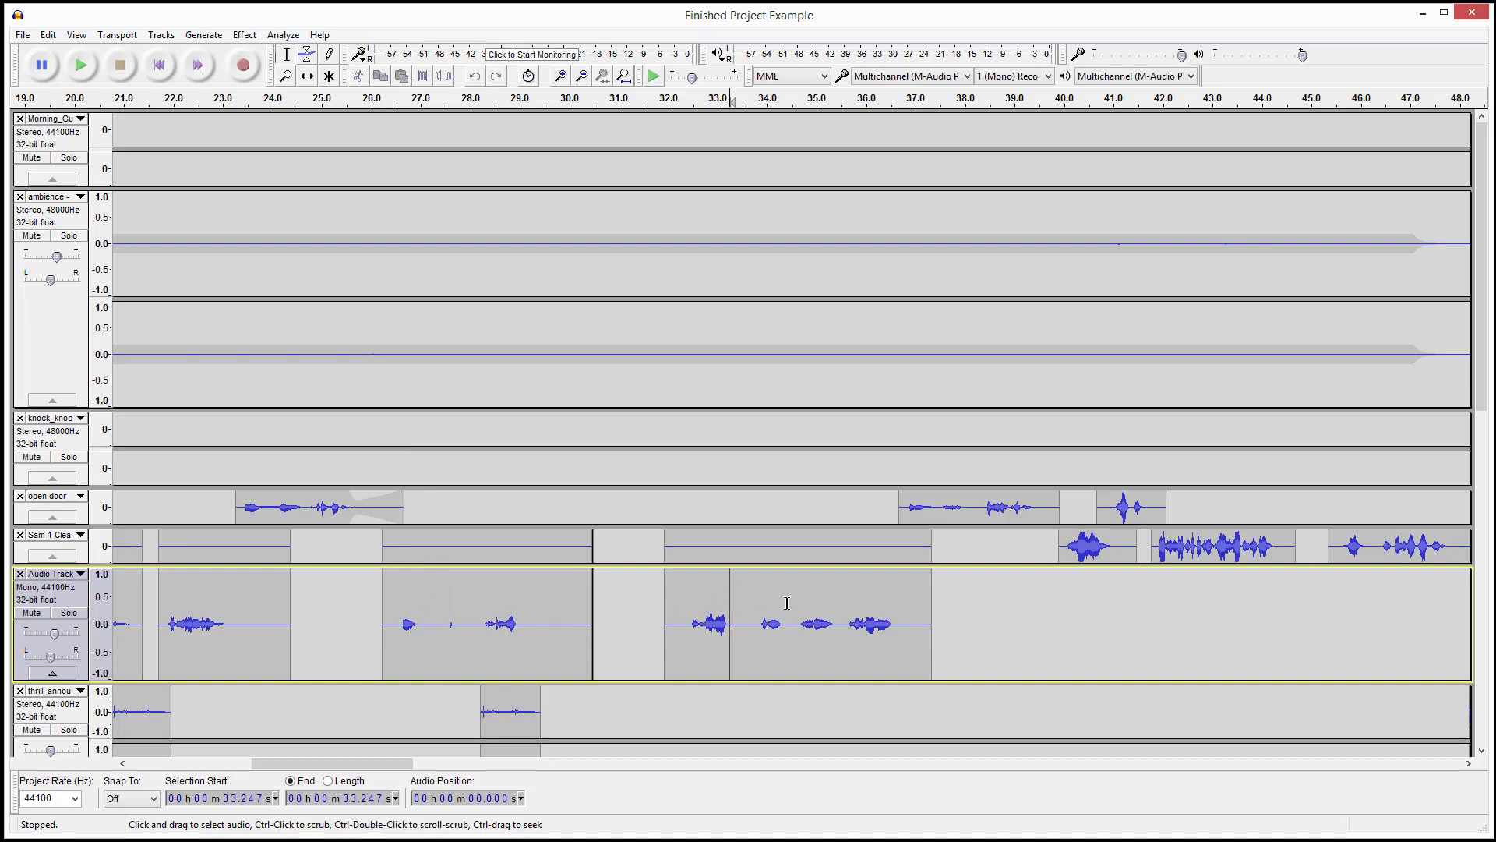
left_click(835, 608)
left_click(519, 605)
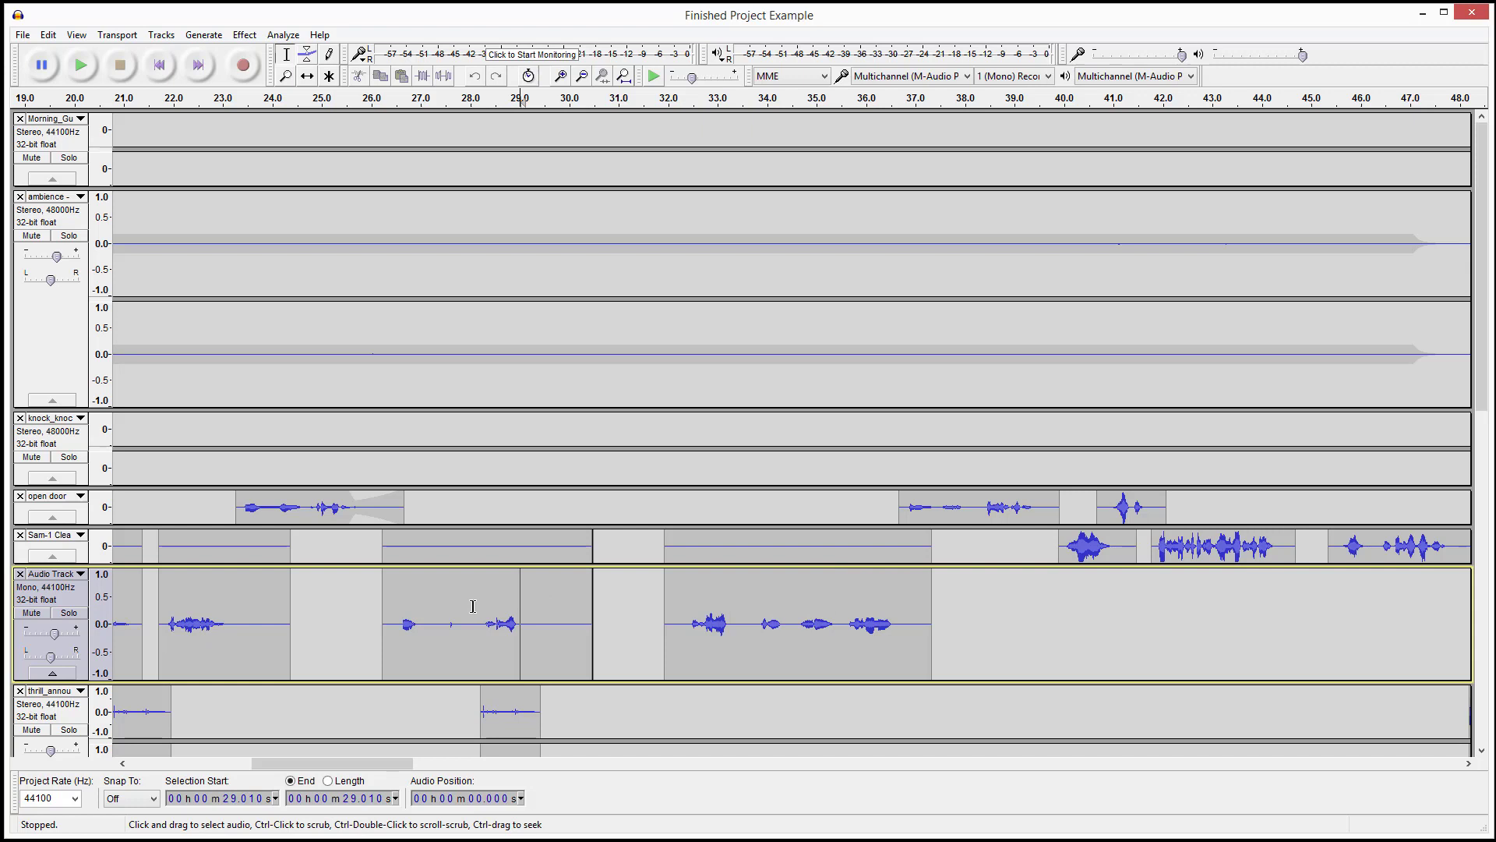
left_click(473, 606)
Step: Play the dialogue from 28.065 s, stop near 33.7 s, then select about 27.9–32.2 s
key("space")
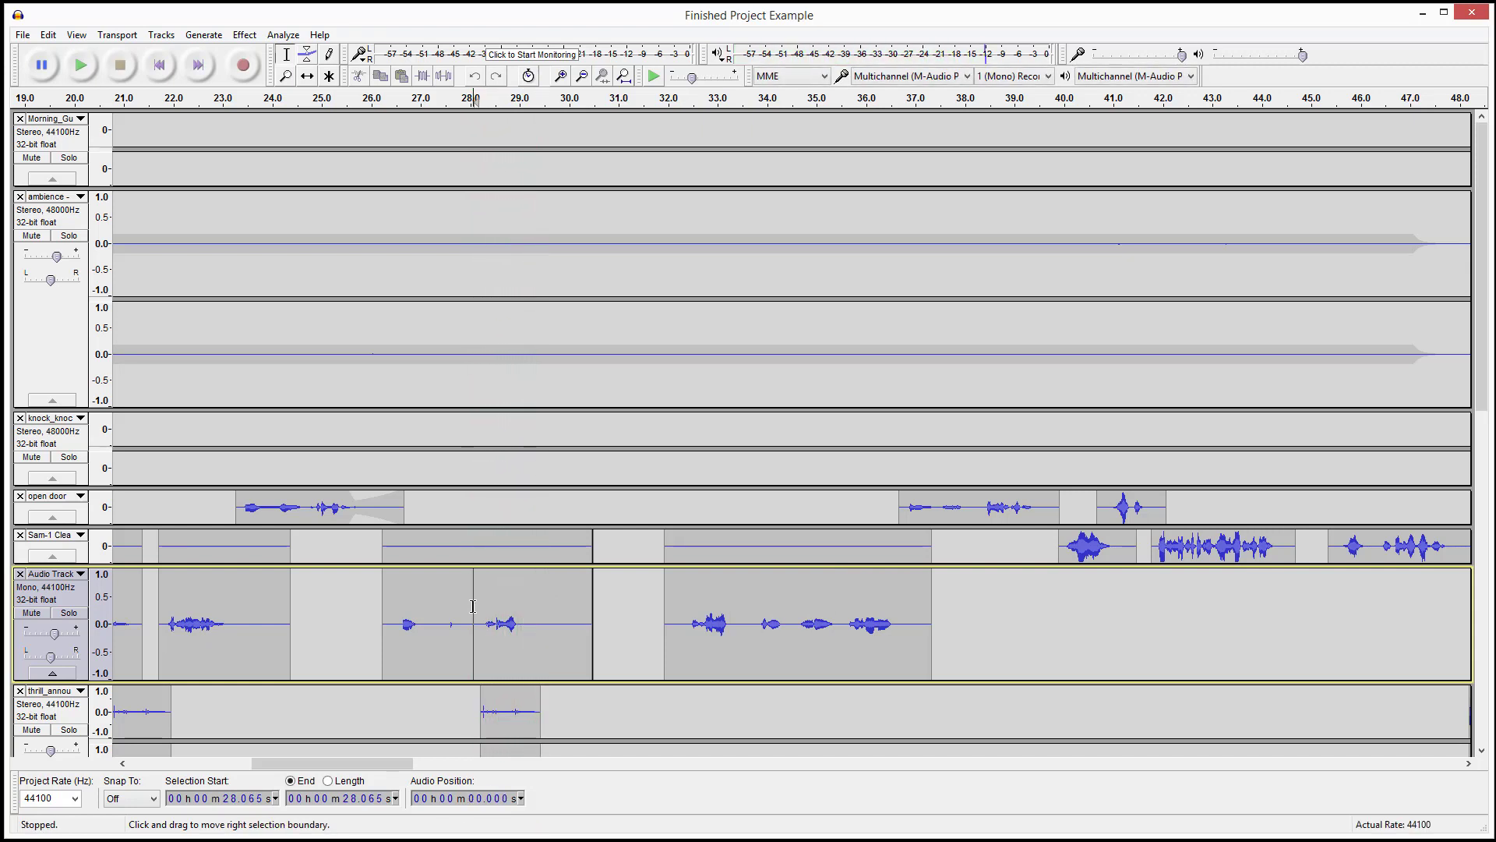
left_click(753, 598)
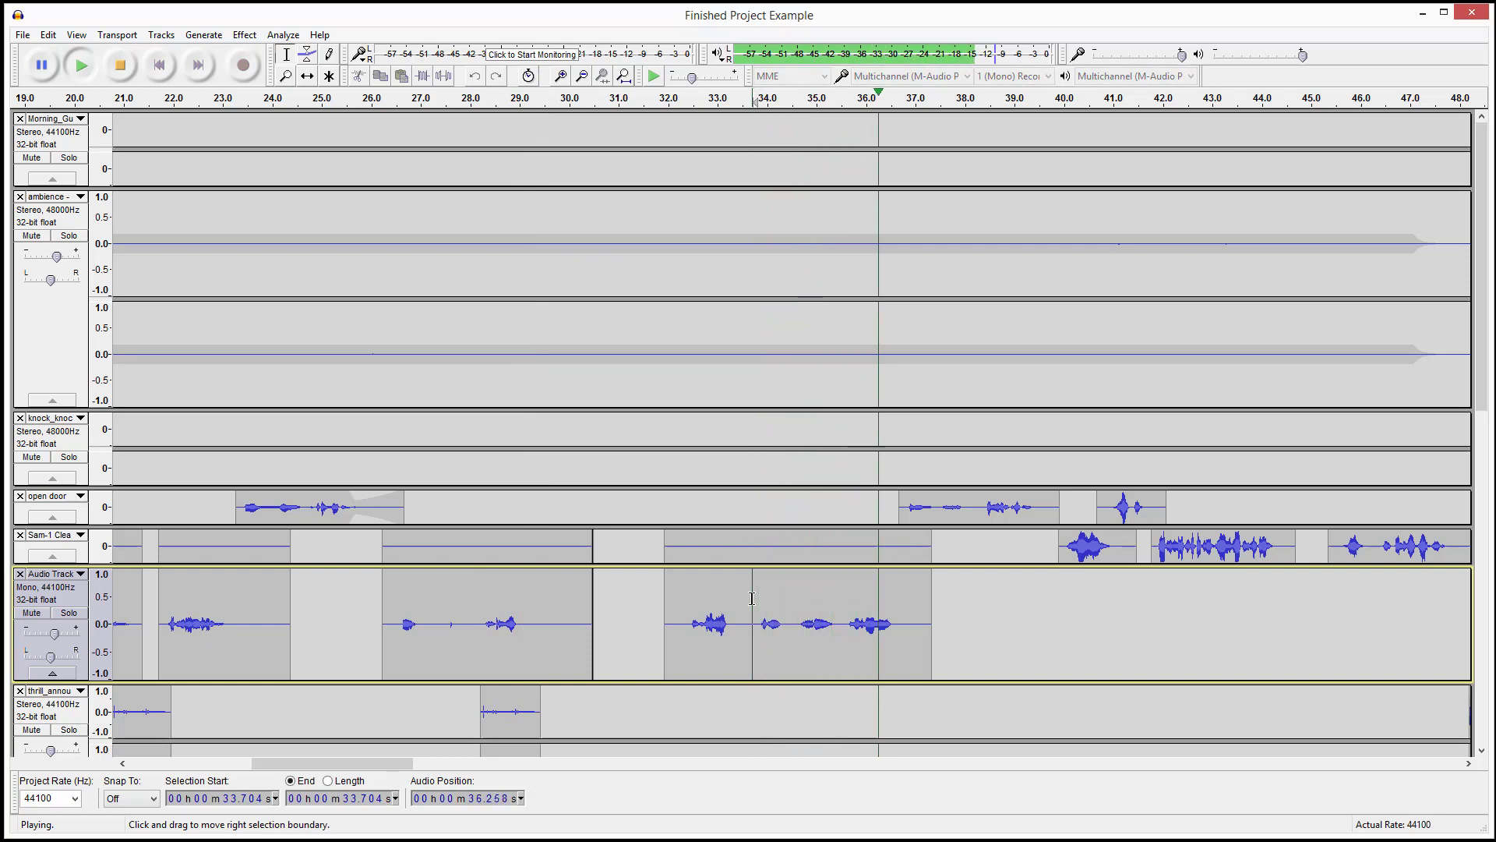
key("space")
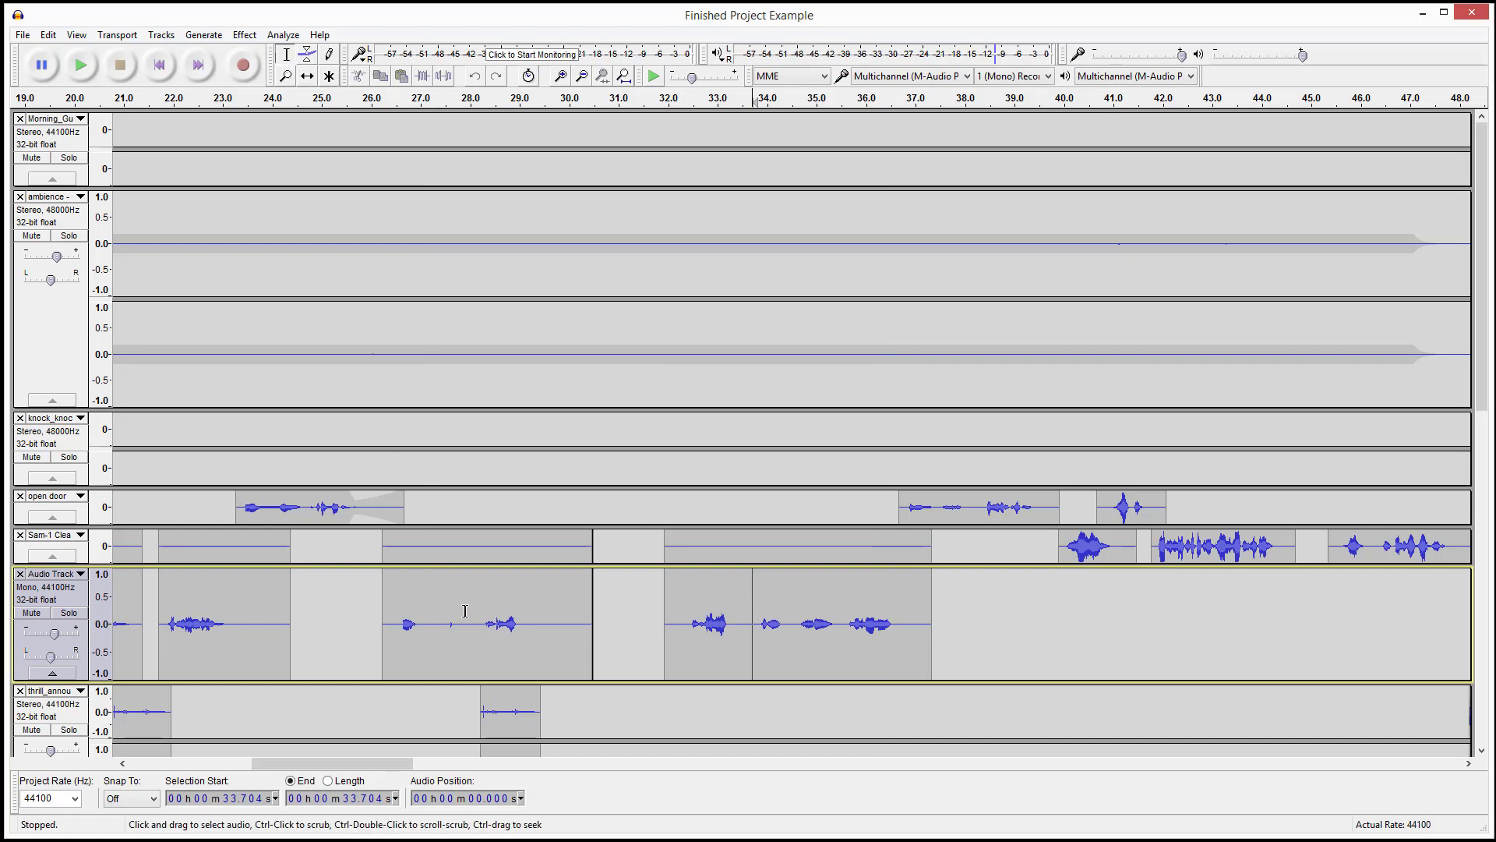
left_click_drag(466, 611, 1308, 450)
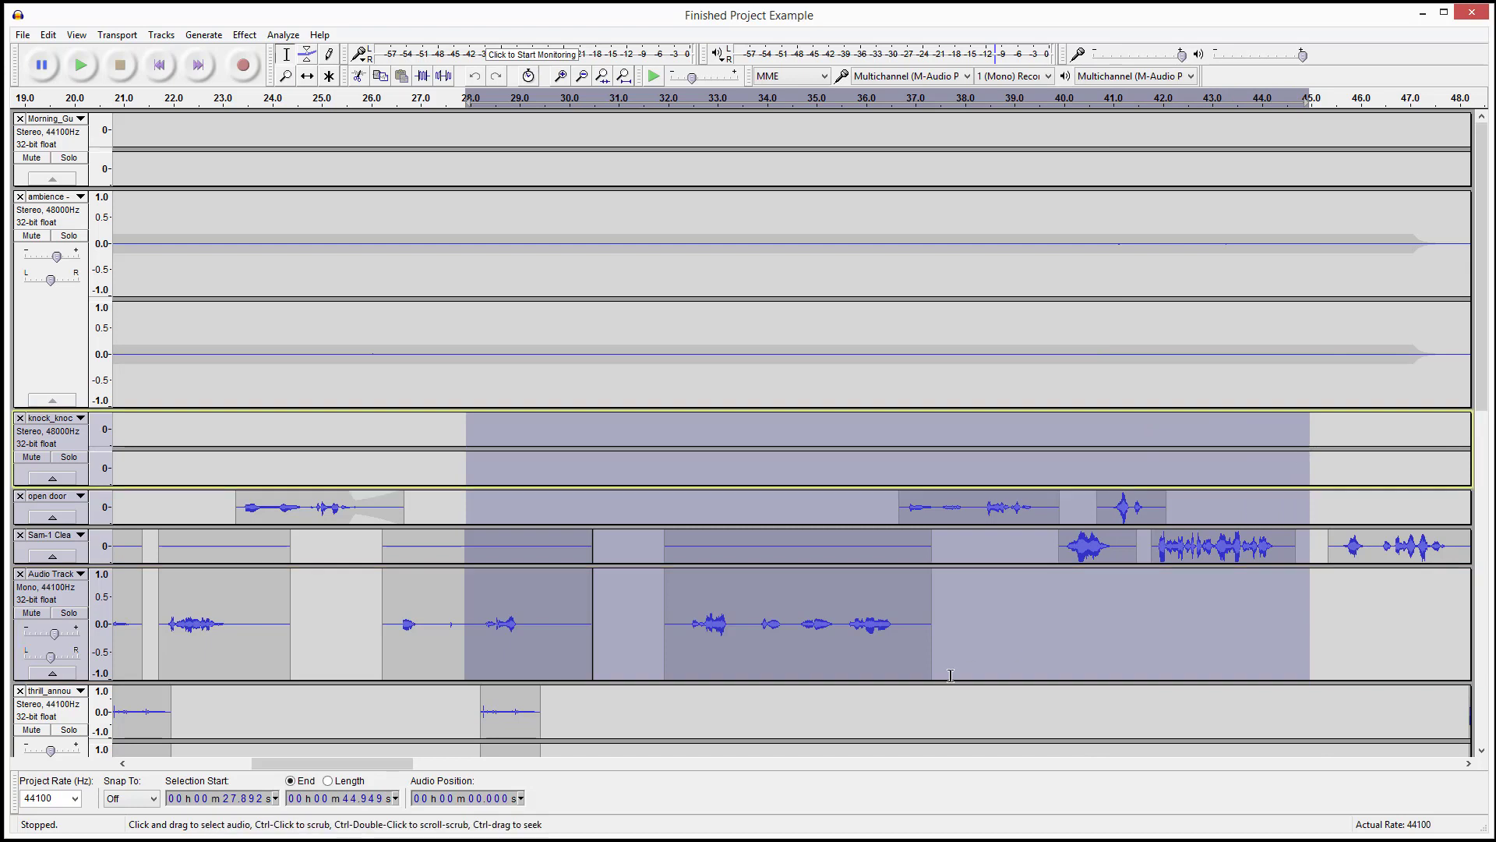
Step: With the Envelope Tool, pull the third Audio Track clip's volume down from about 32.5 s toward silence
left_click(979, 641)
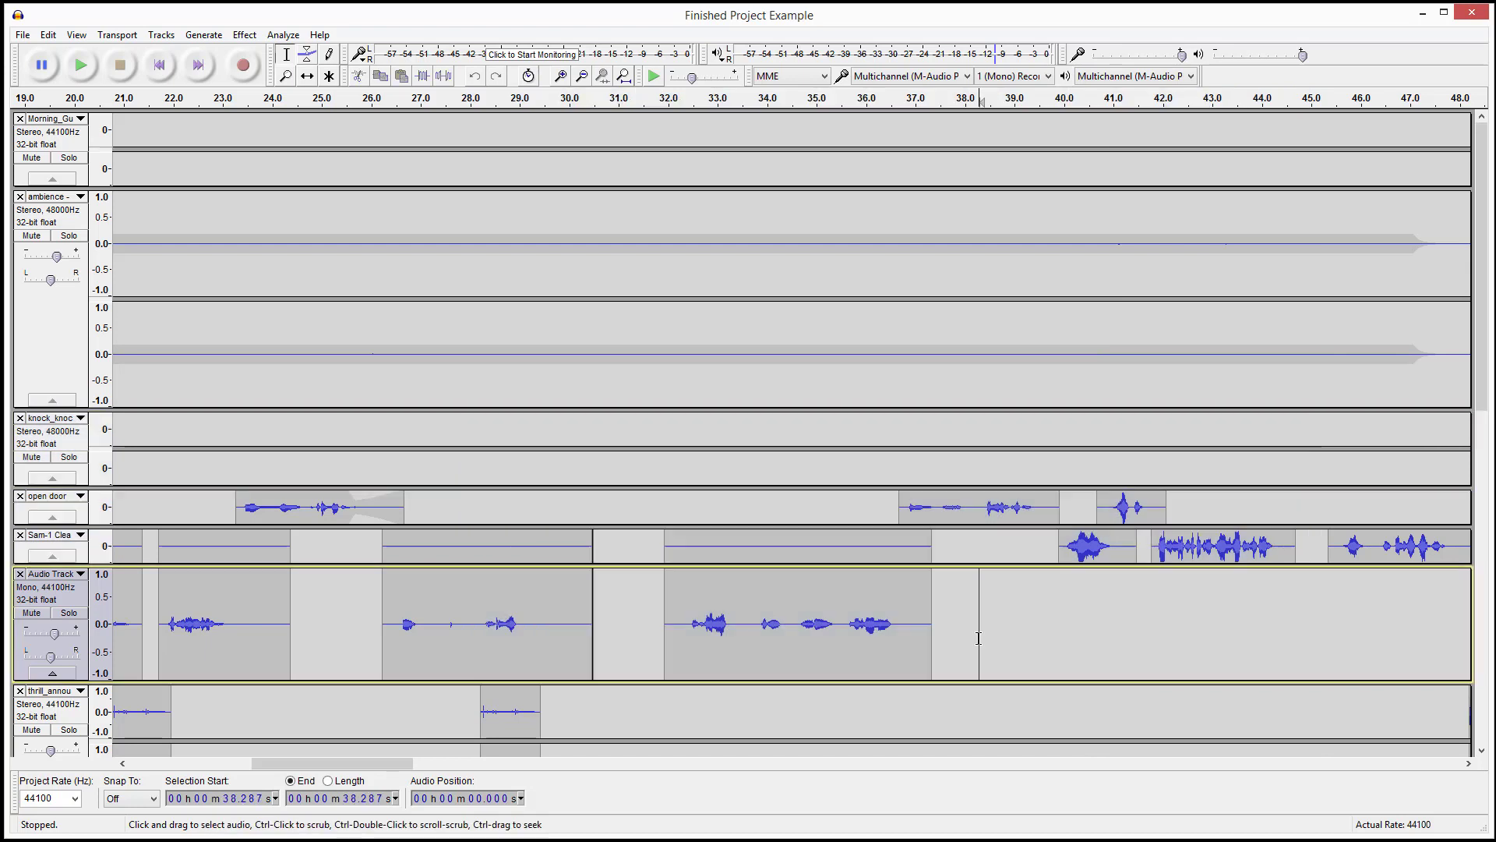
left_click(309, 56)
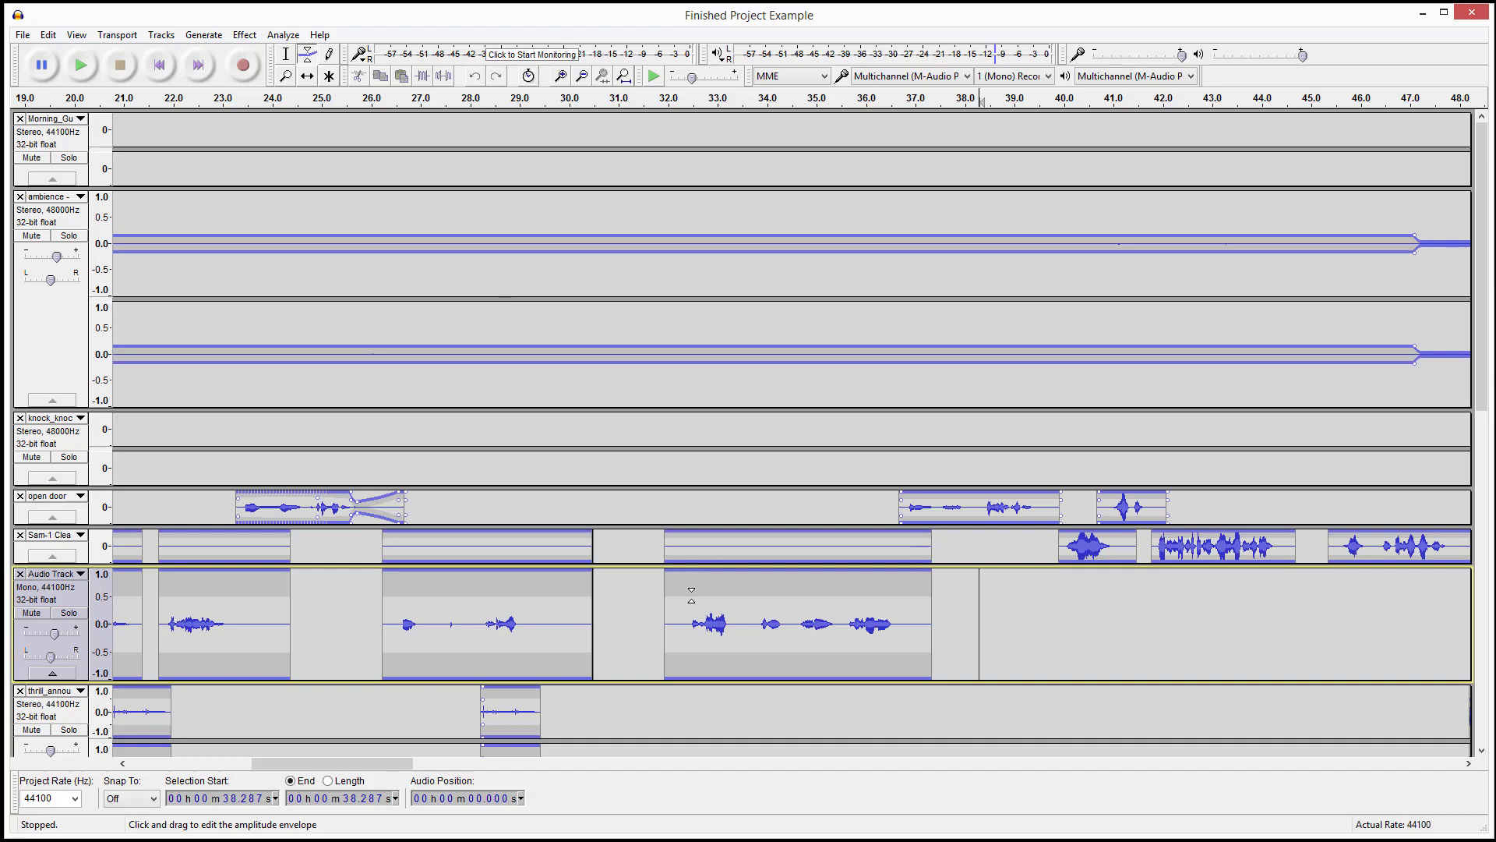
left_click_drag(696, 600, 715, 618)
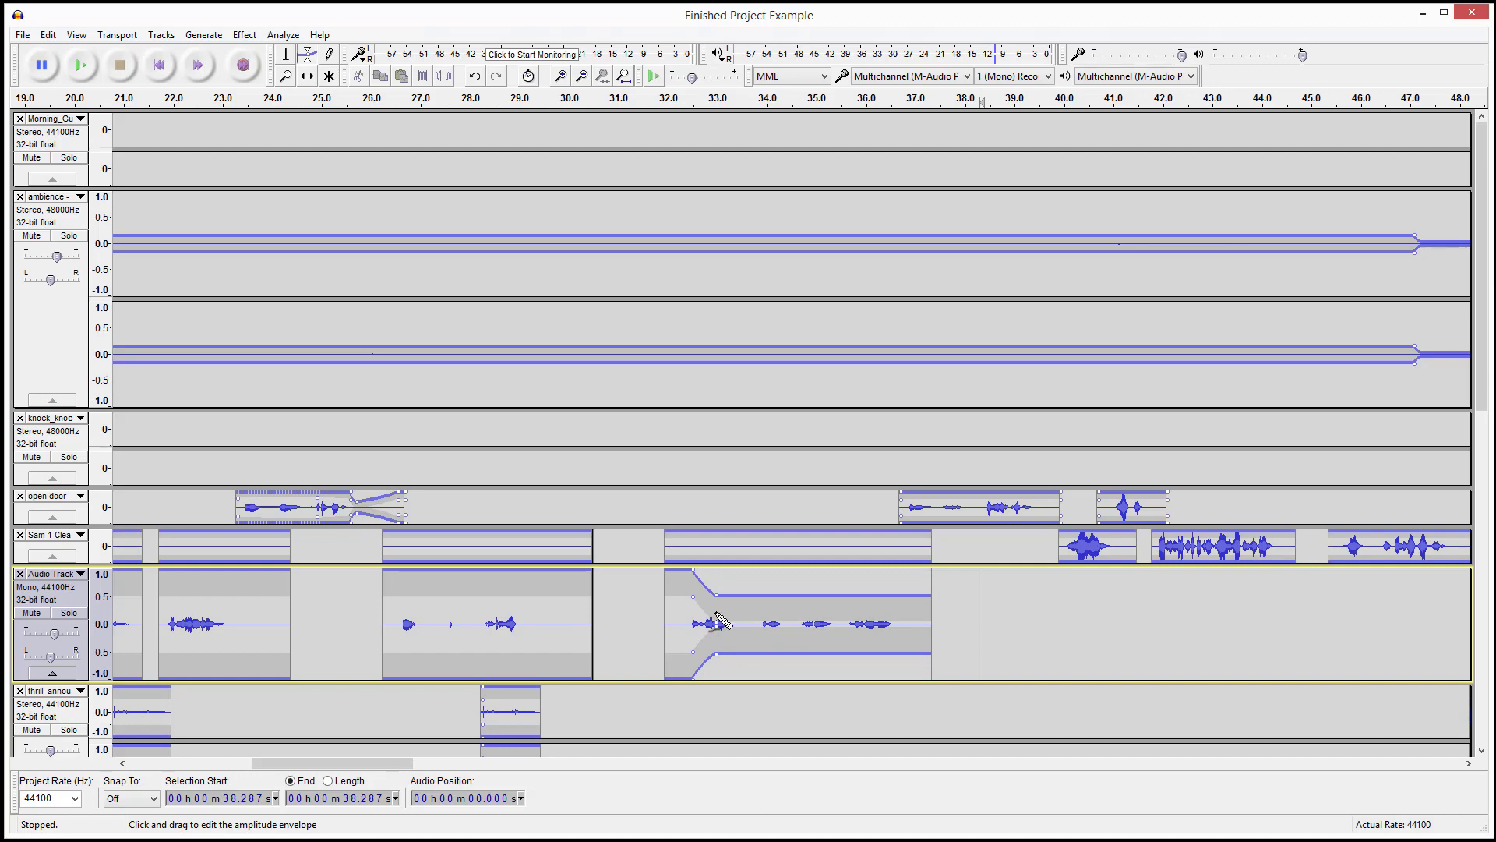
left_click(713, 624)
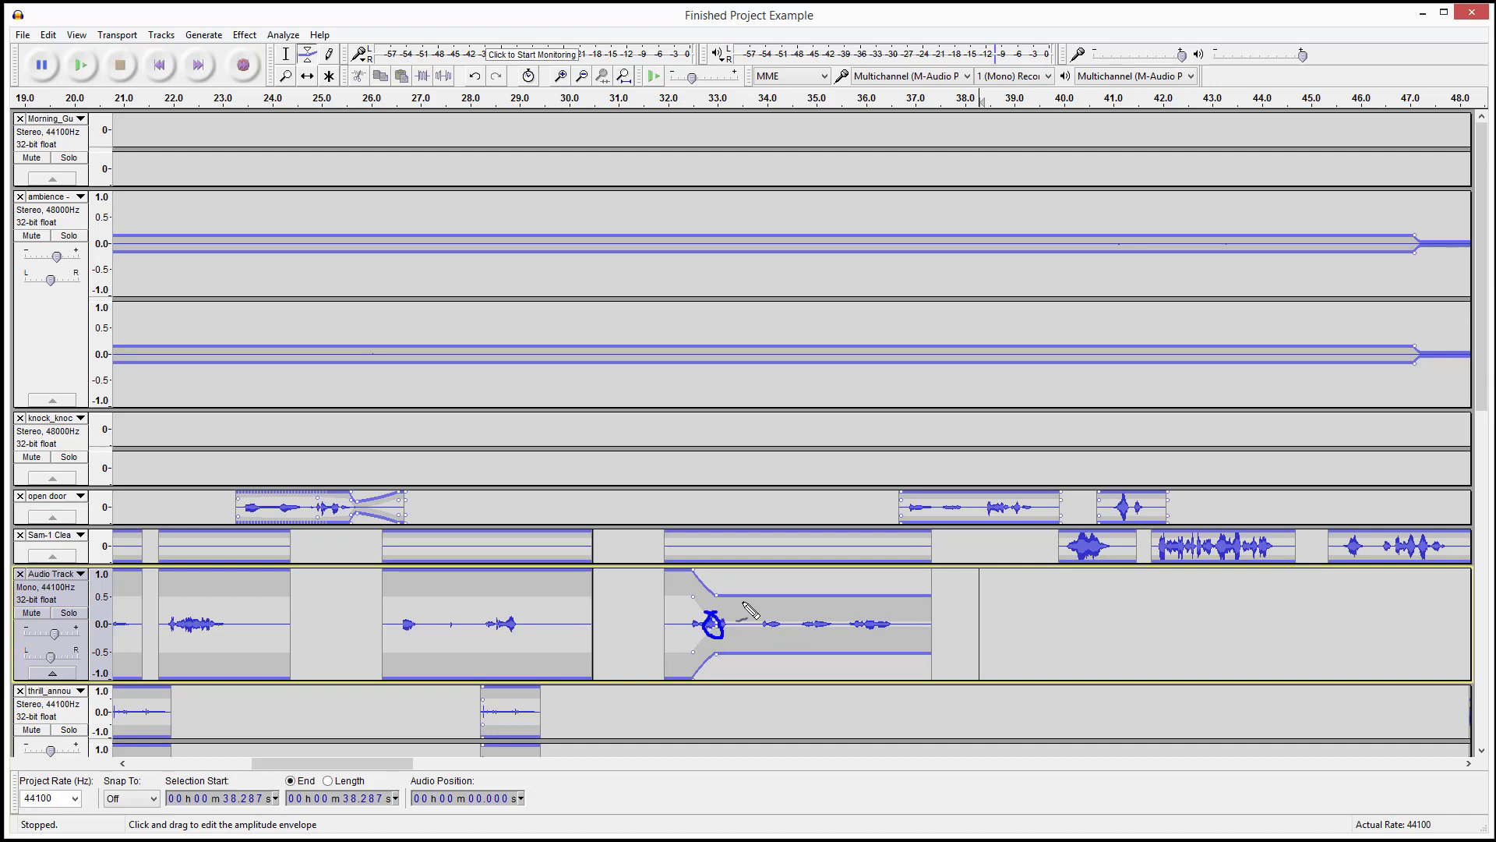
mouse_move(790, 582)
left_mouse_down()
mouse_move(765, 586)
mouse_move(767, 607)
mouse_move(812, 620)
left_mouse_up()
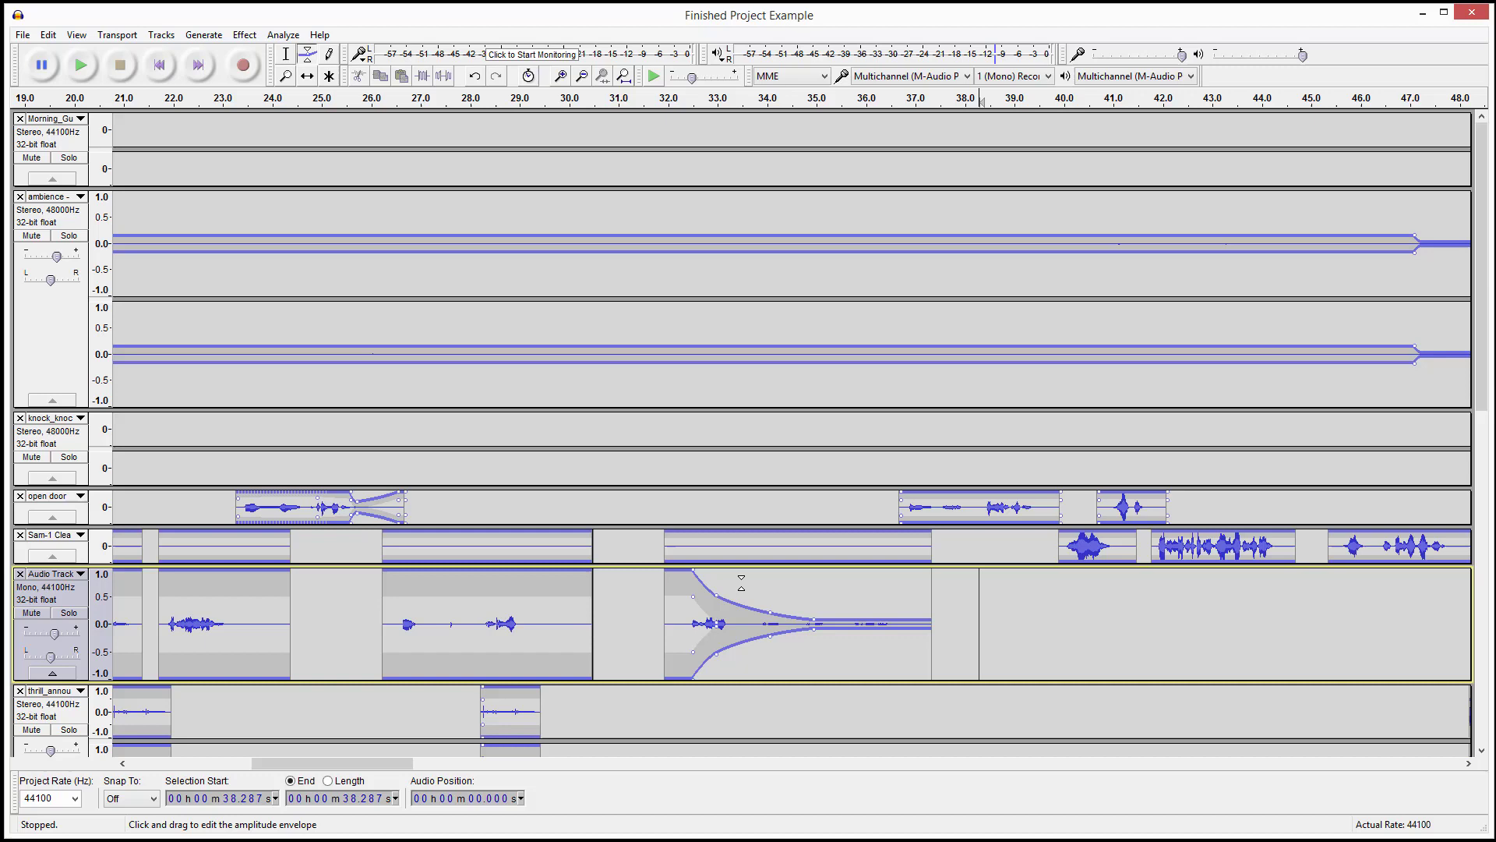
Step: Play the faded clip from 31.64 s with envelopes hidden
left_click(287, 57)
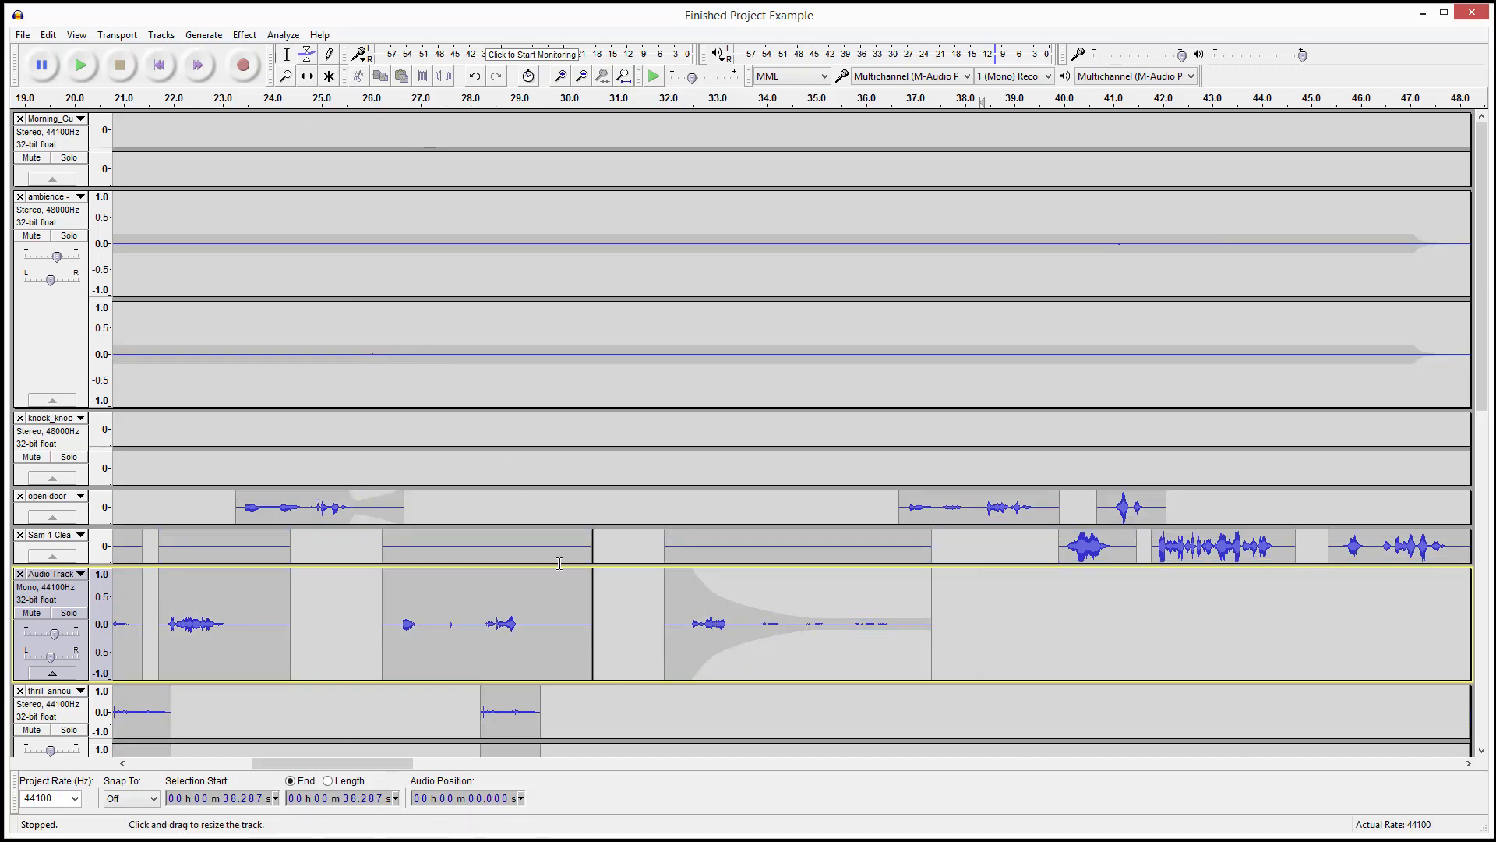
left_click(651, 611)
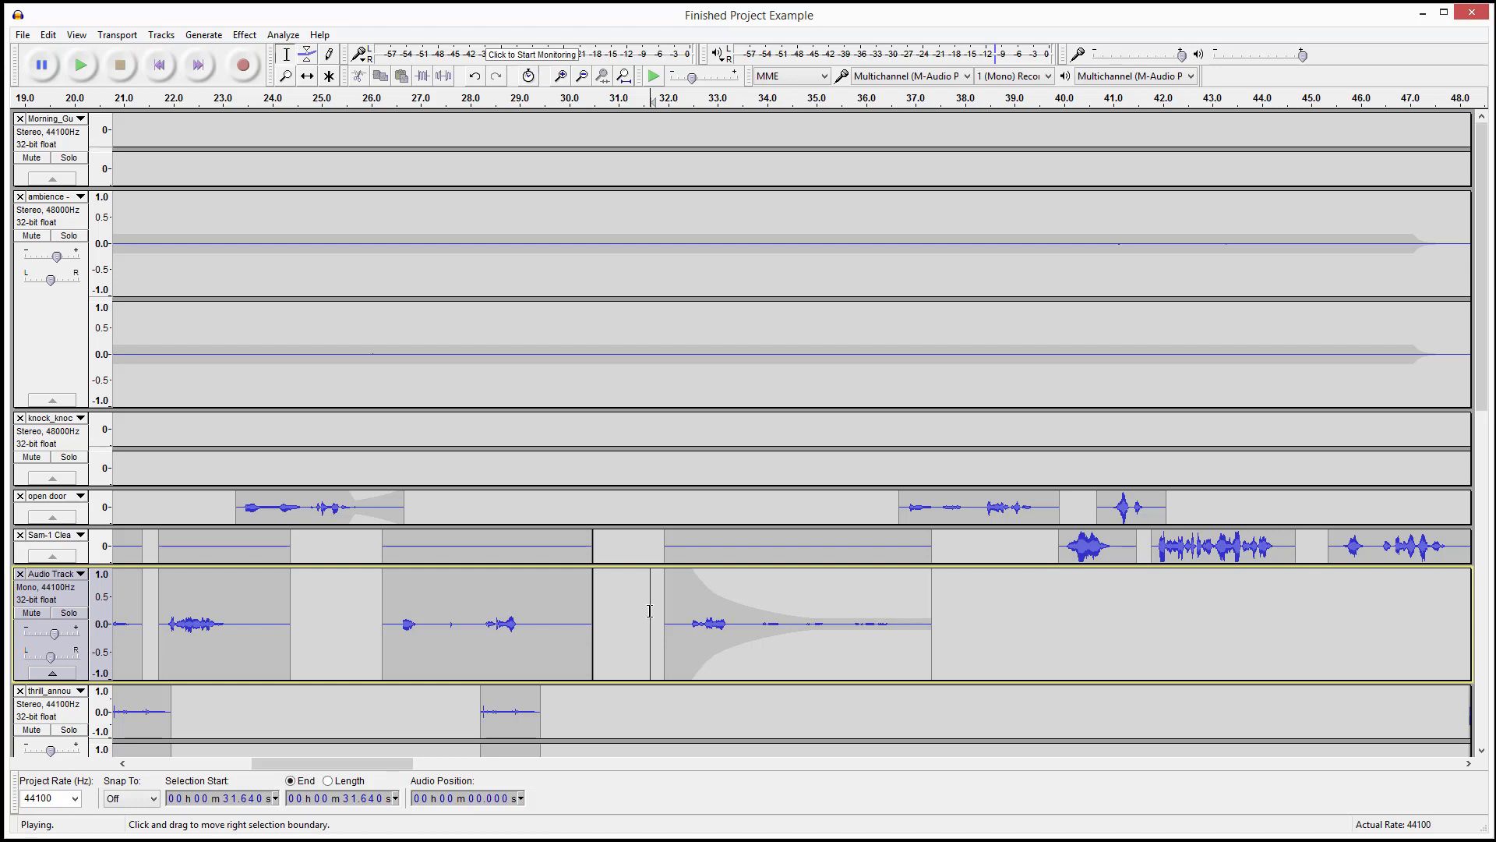
key("space")
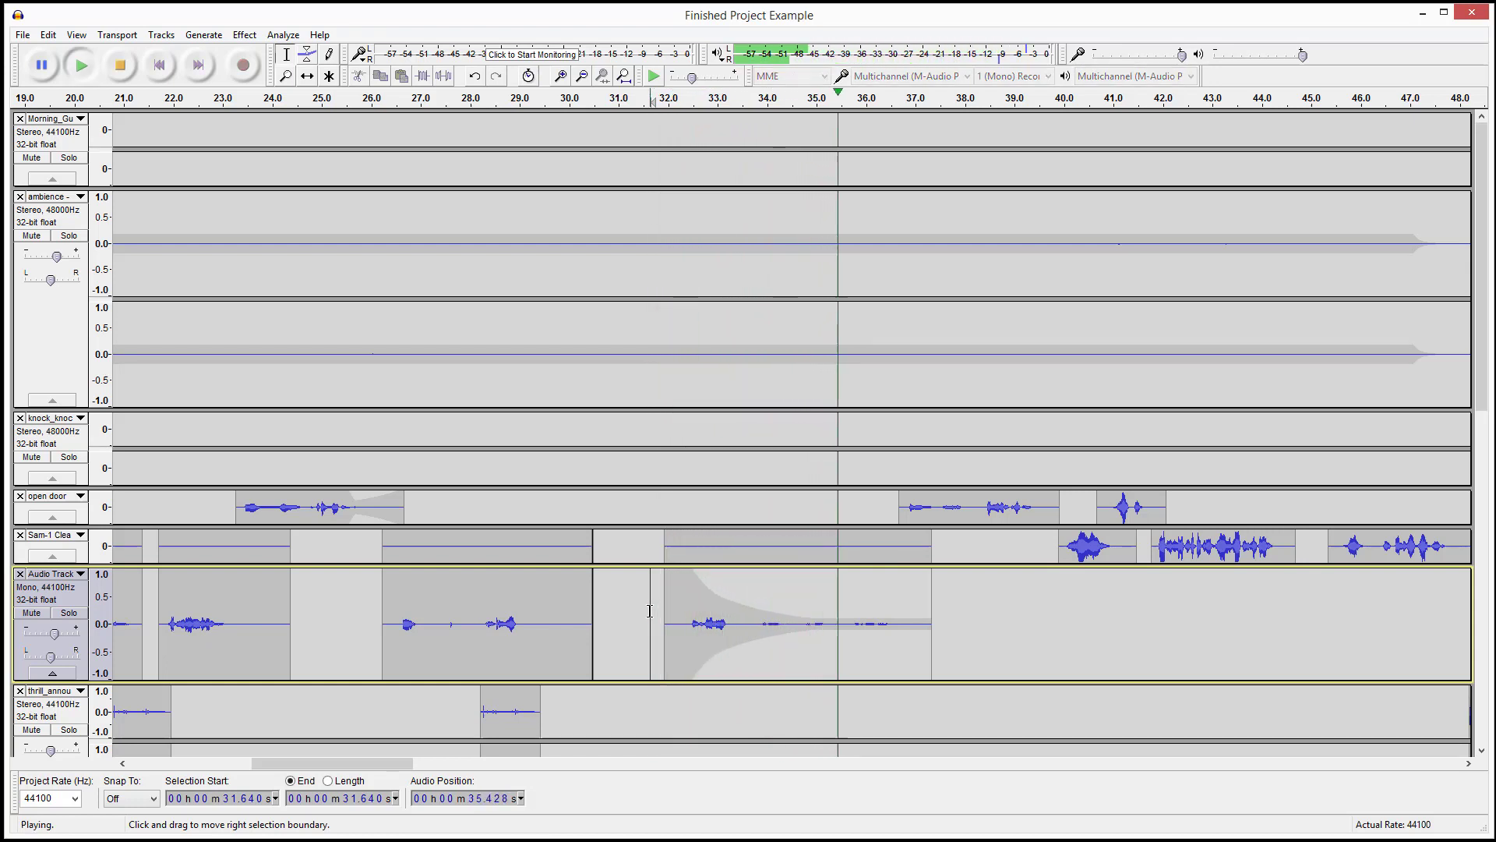
key("space")
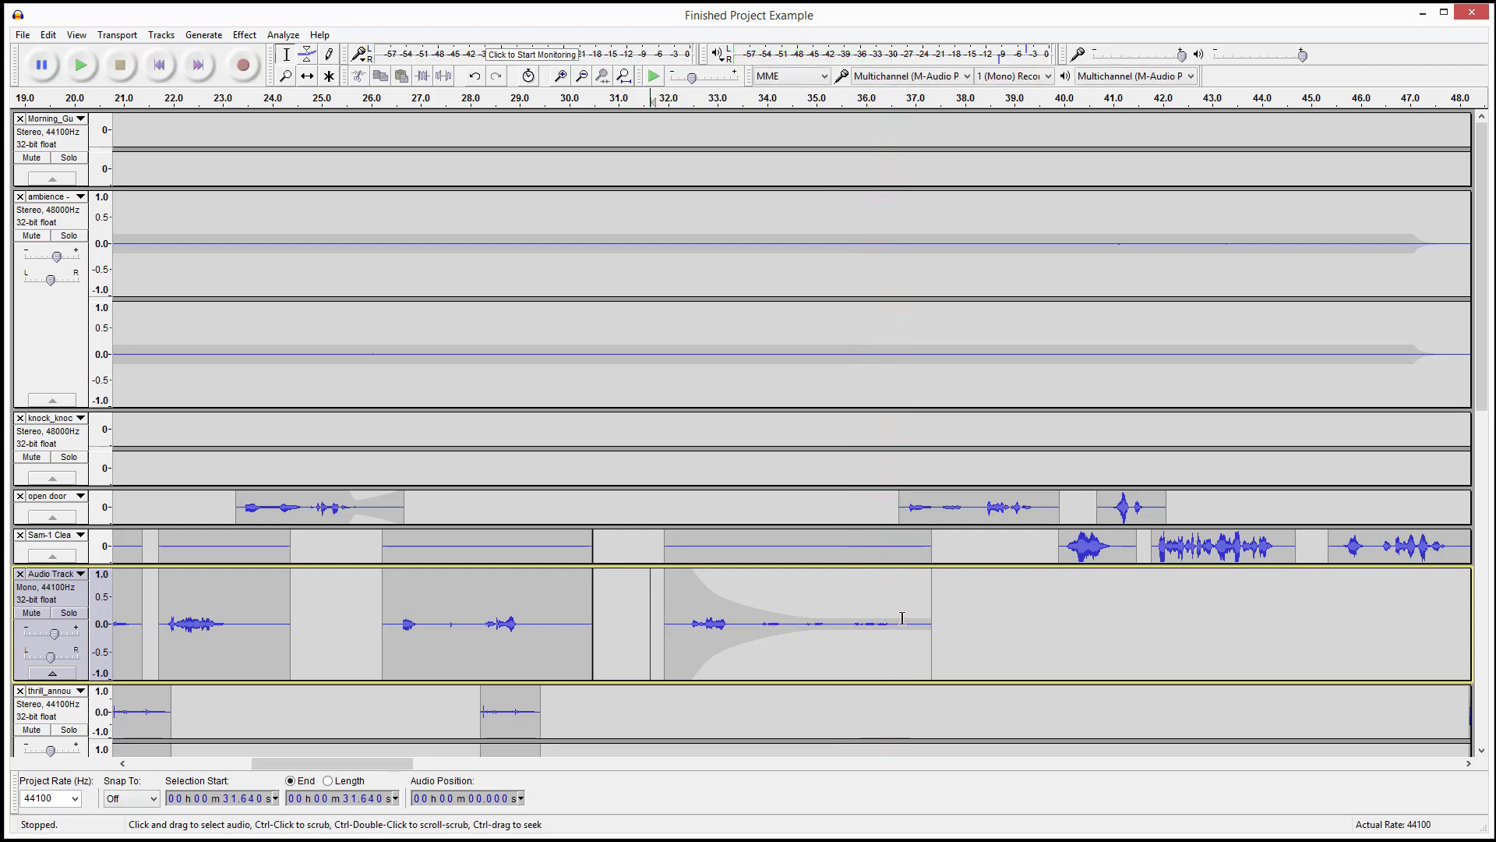
Step: Drag the fade's tail point down to silence, replay from 31.64 s, and show envelopes again
left_click(307, 54)
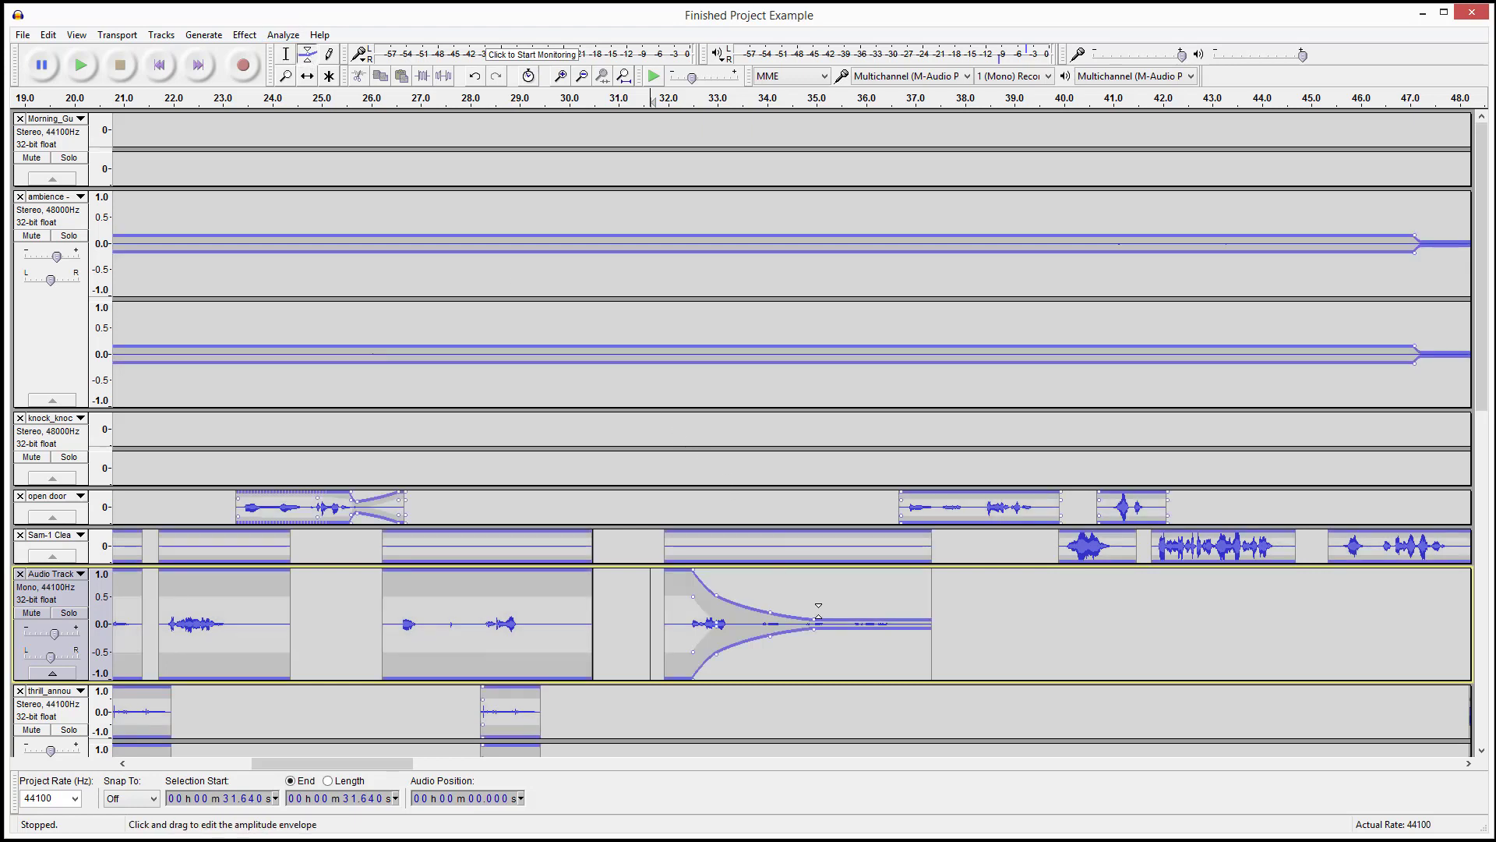
left_click_drag(815, 620, 815, 621)
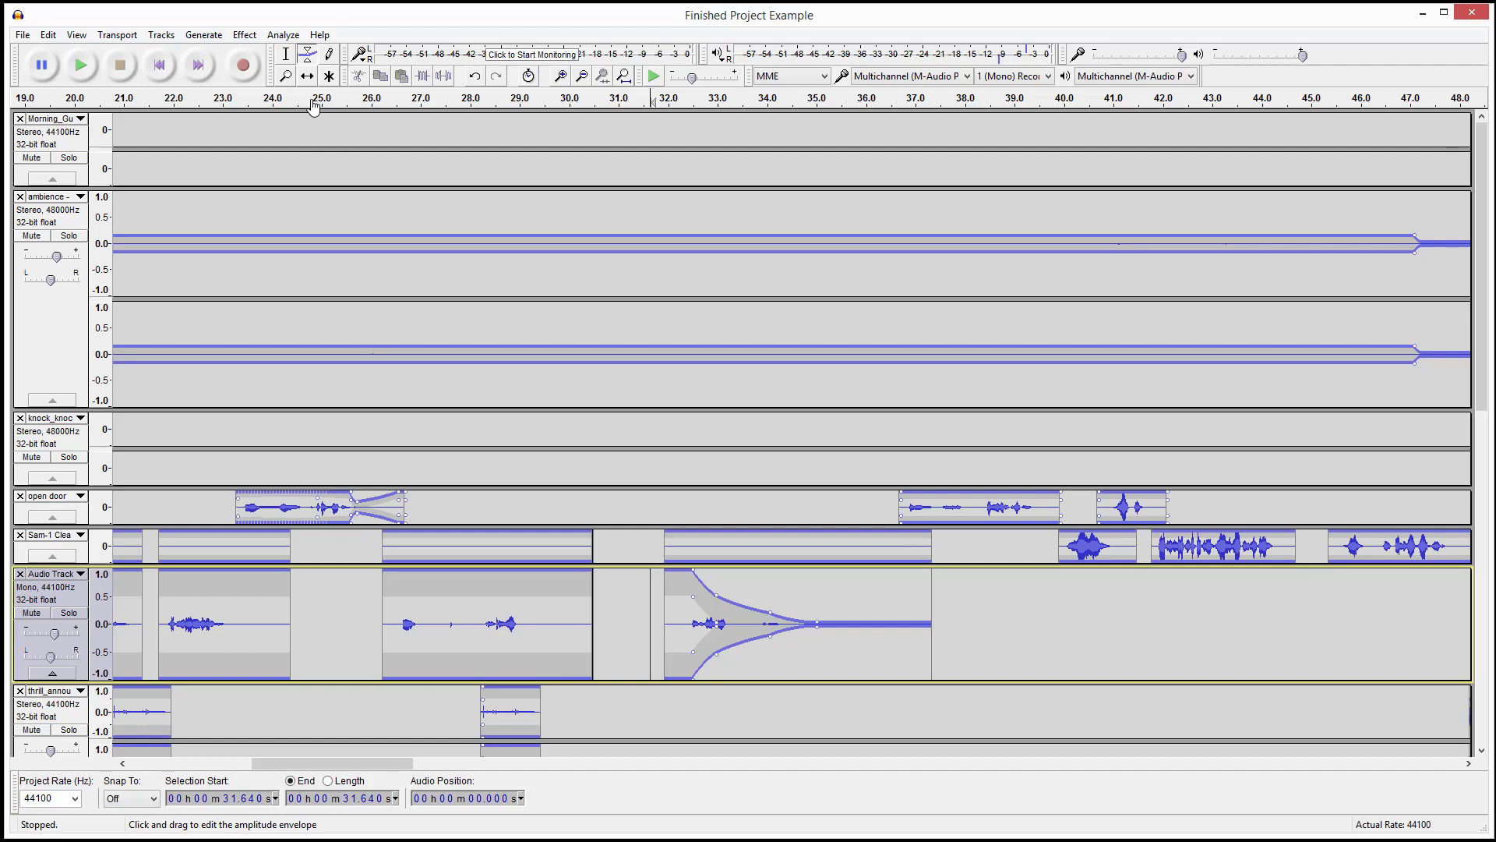
left_click(287, 55)
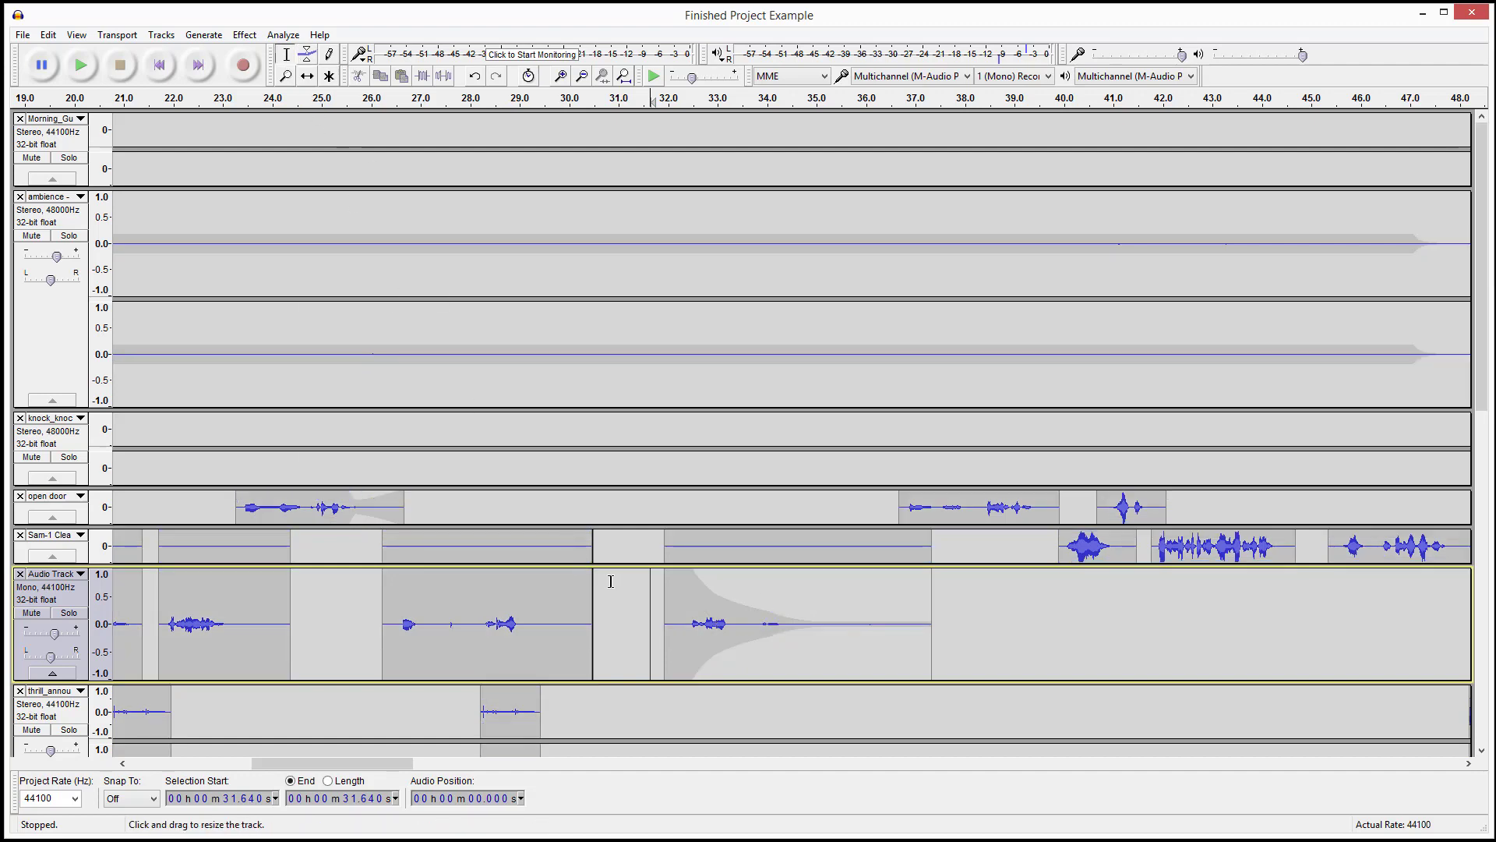
key("space")
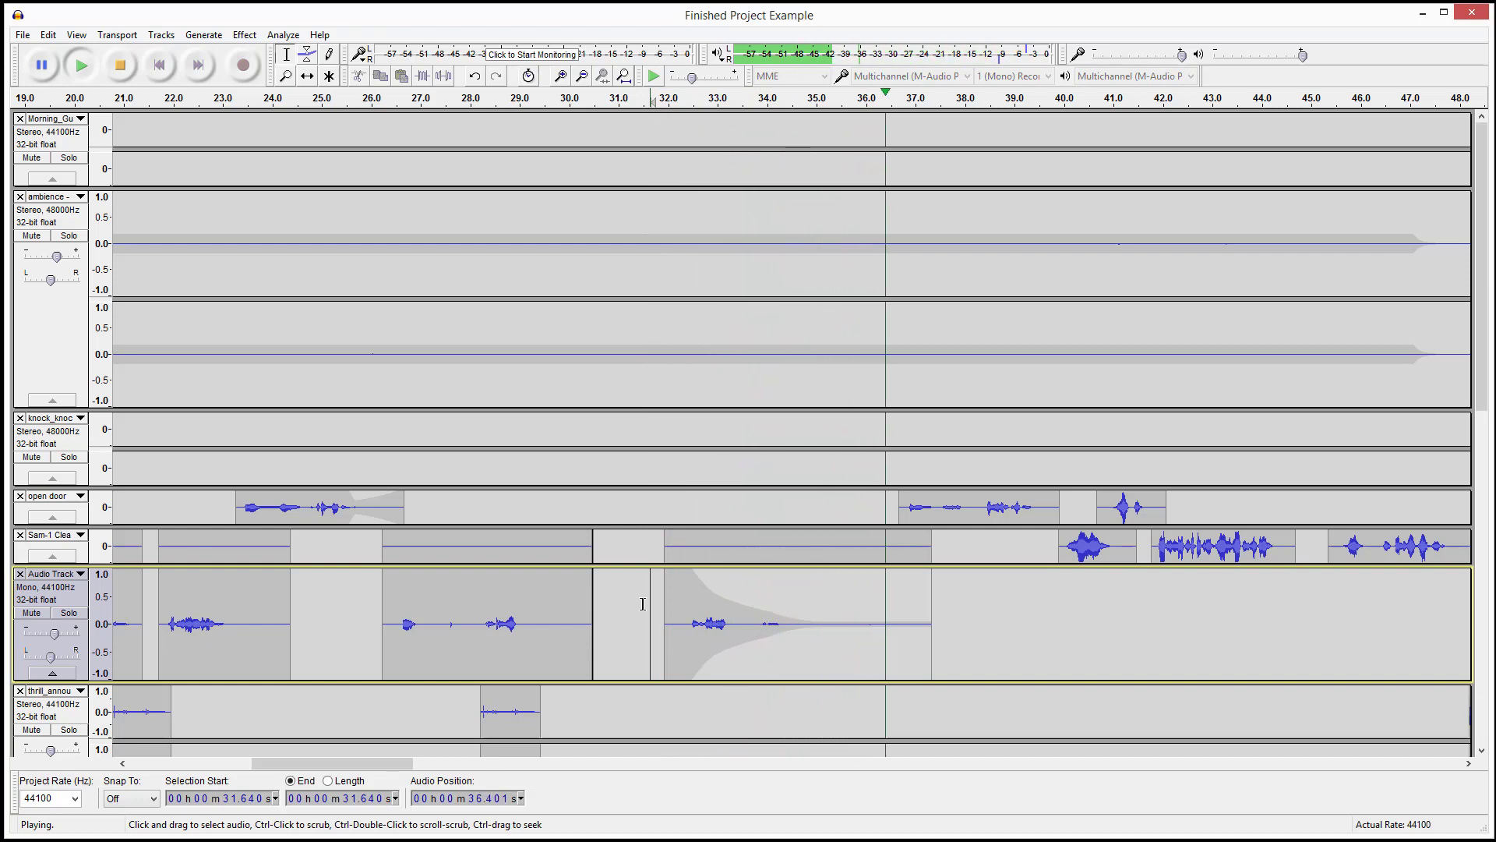
key("space")
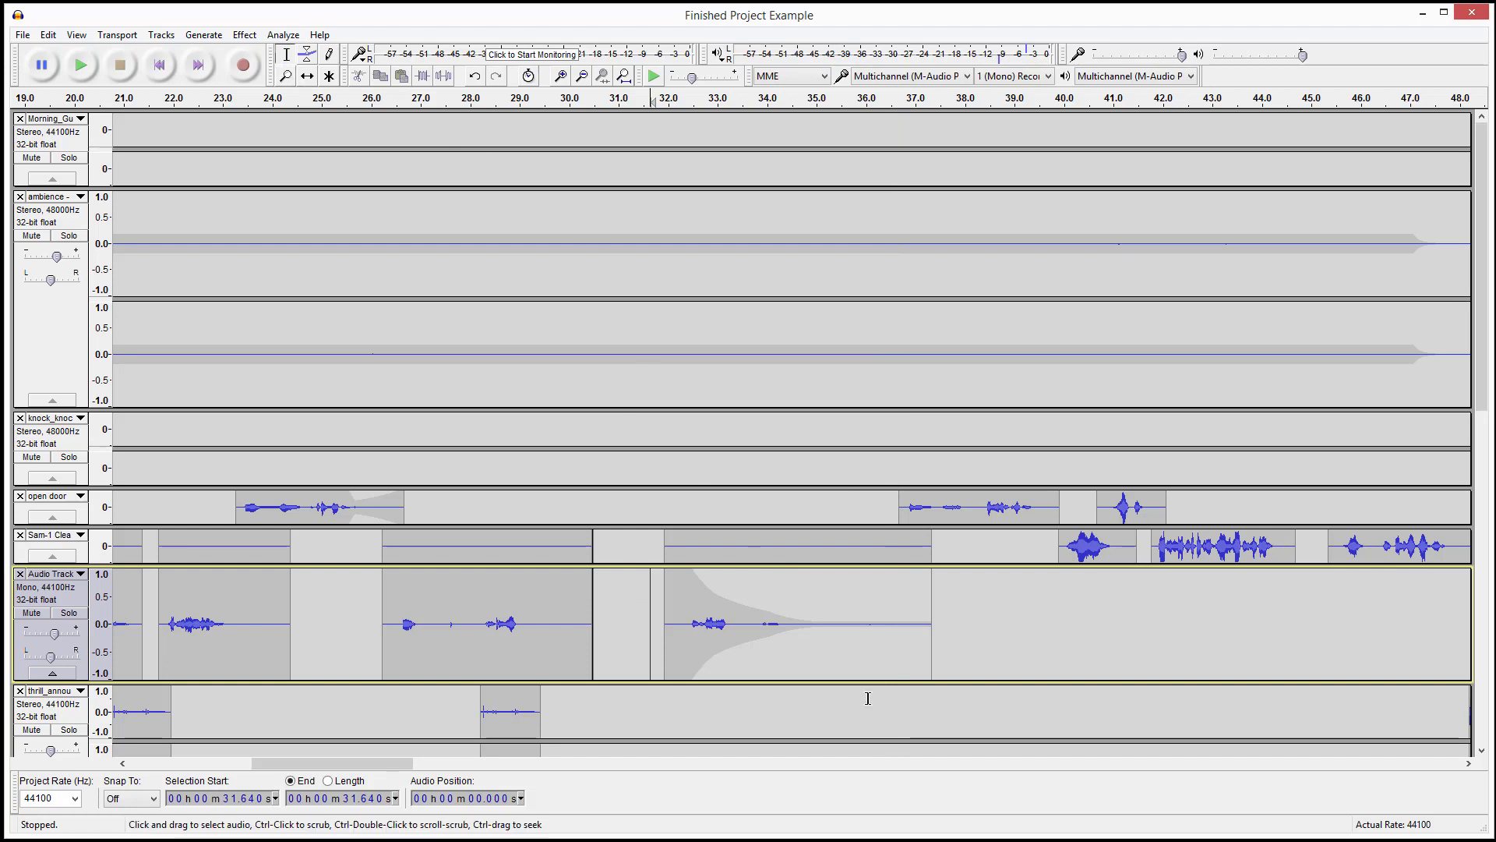
key("alt+c")
left_click(306, 53)
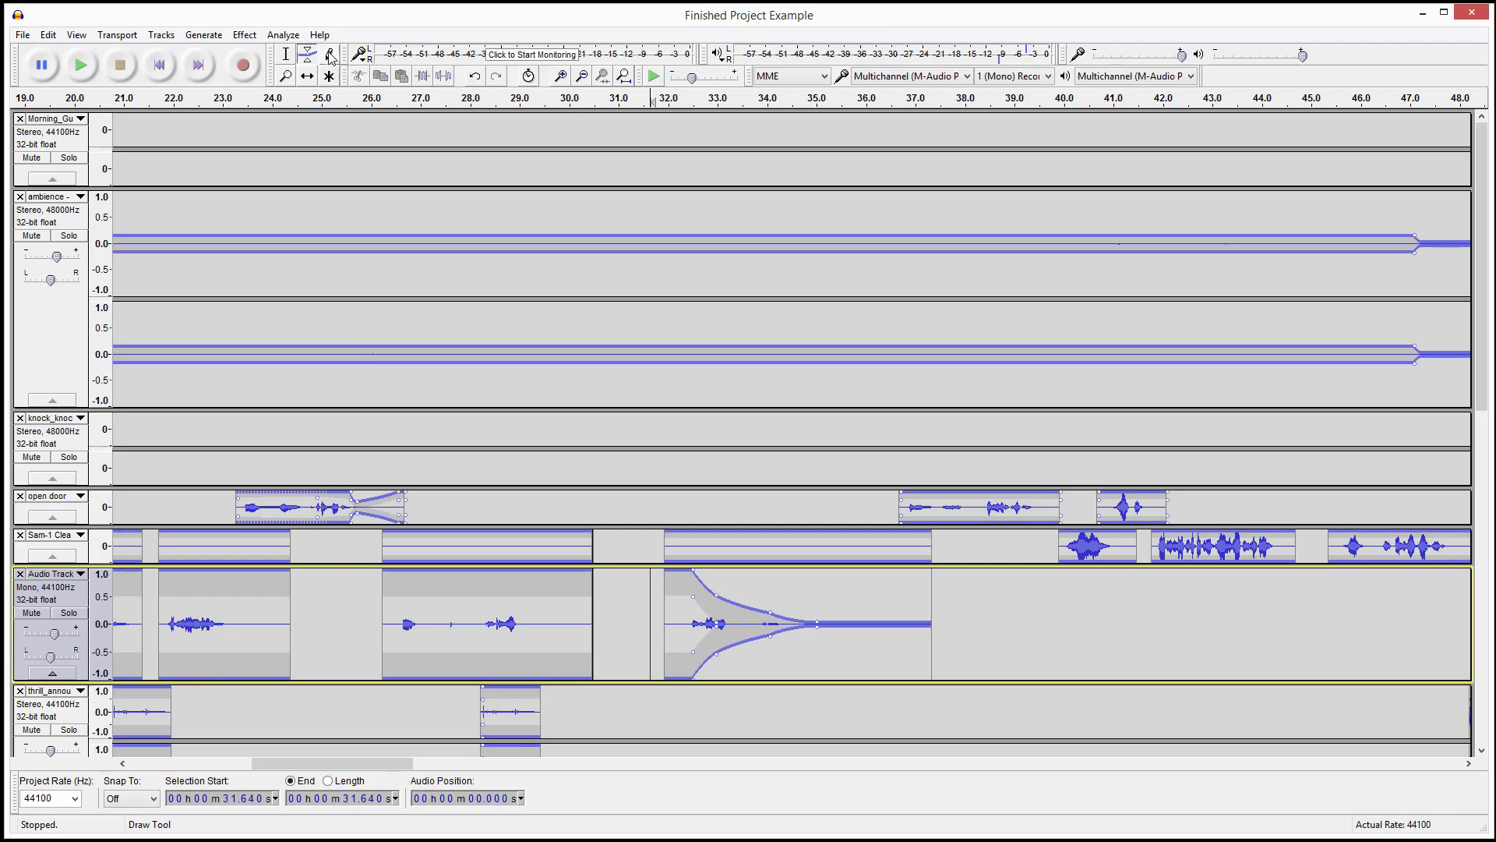
Step: Zoom in on the faded clip (31–39.5 s), switch to the Multi-Tool, then zoom out to 26–47 s
left_click(287, 75)
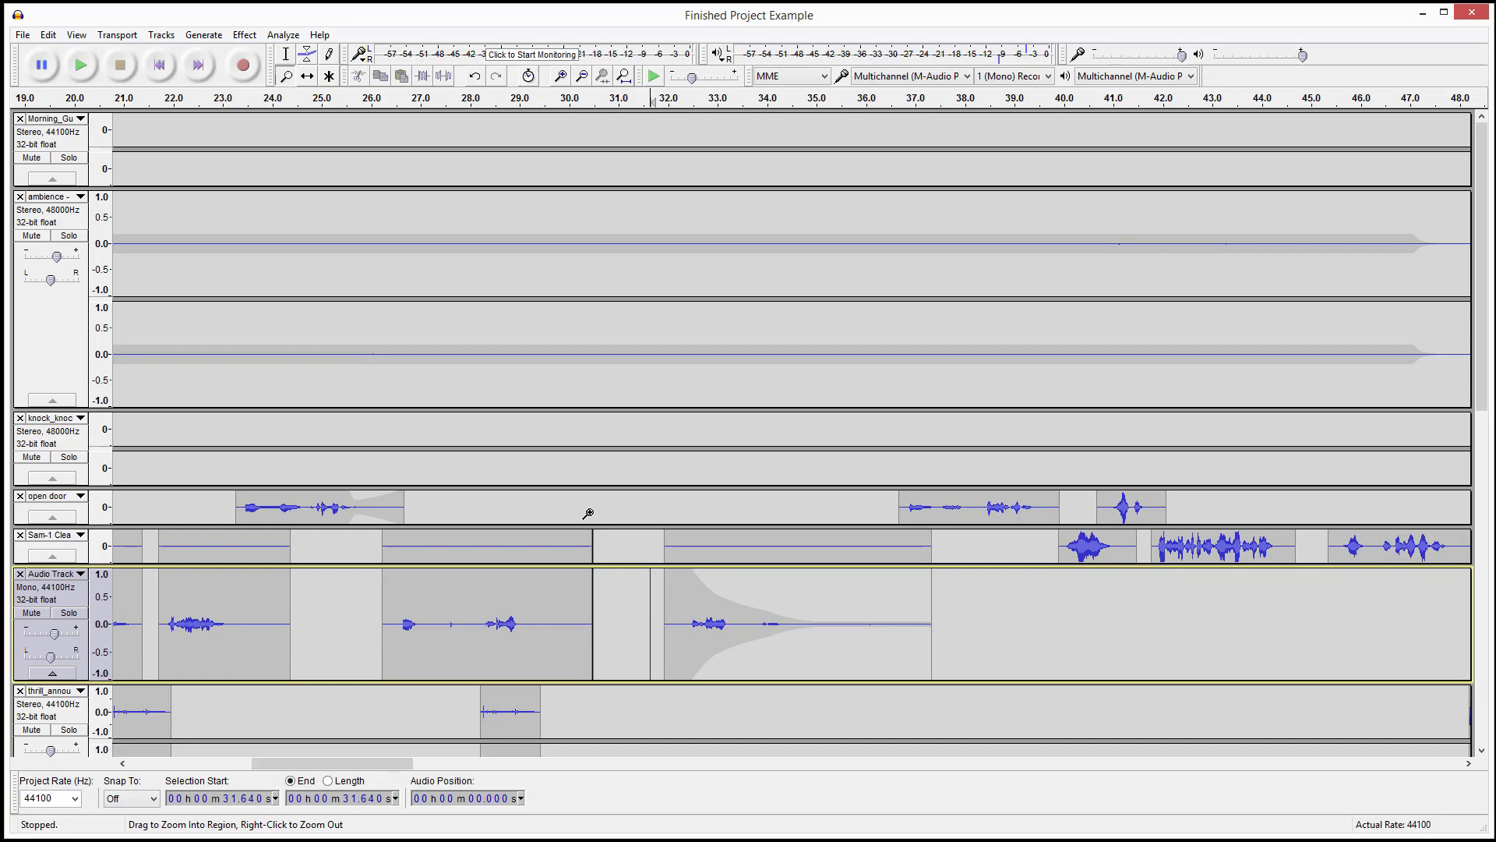
left_click_drag(632, 428, 1034, 647)
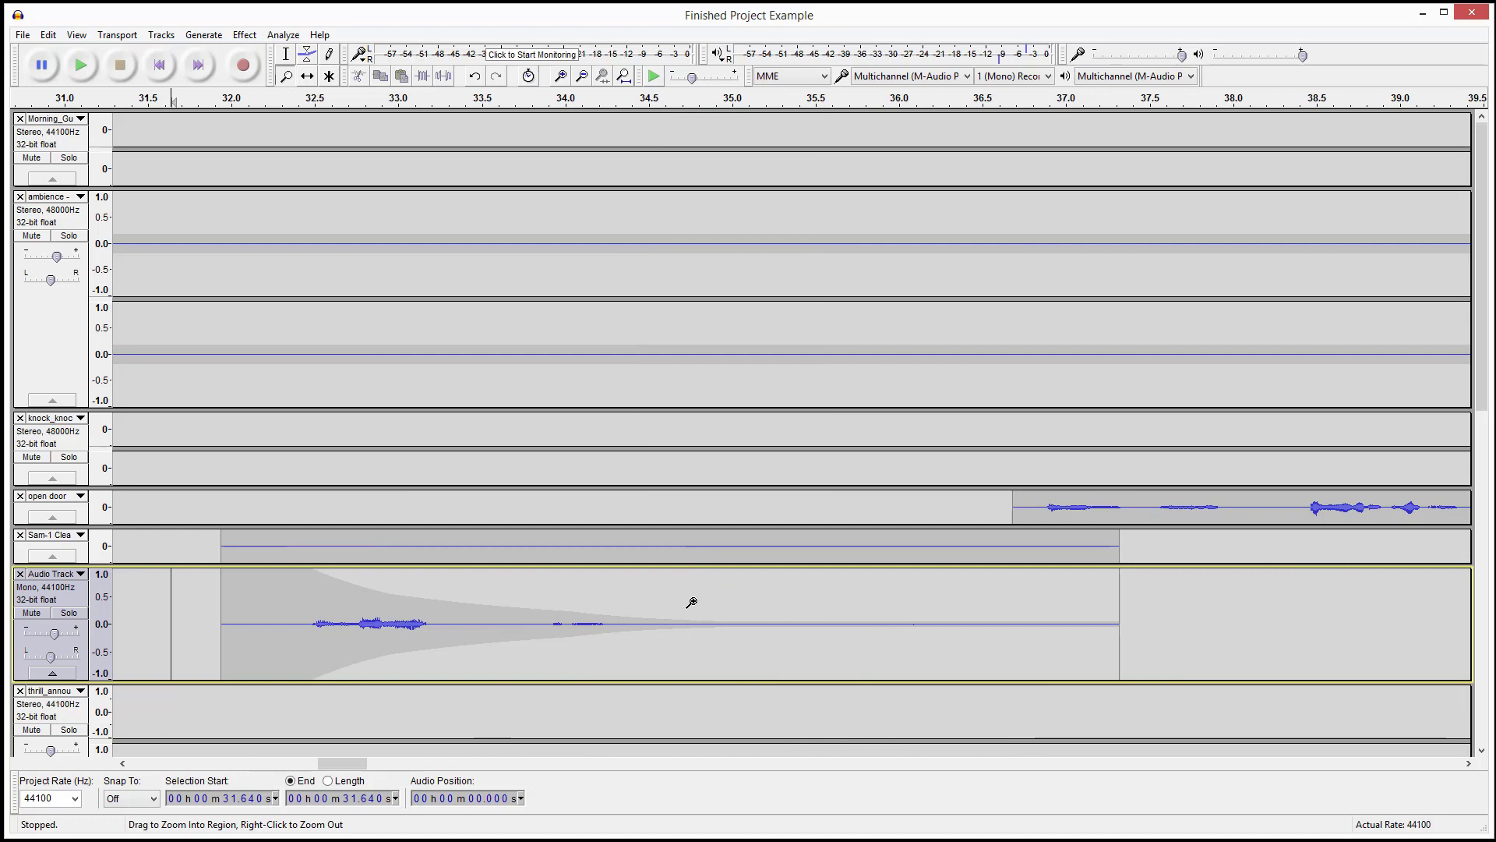
key("F6")
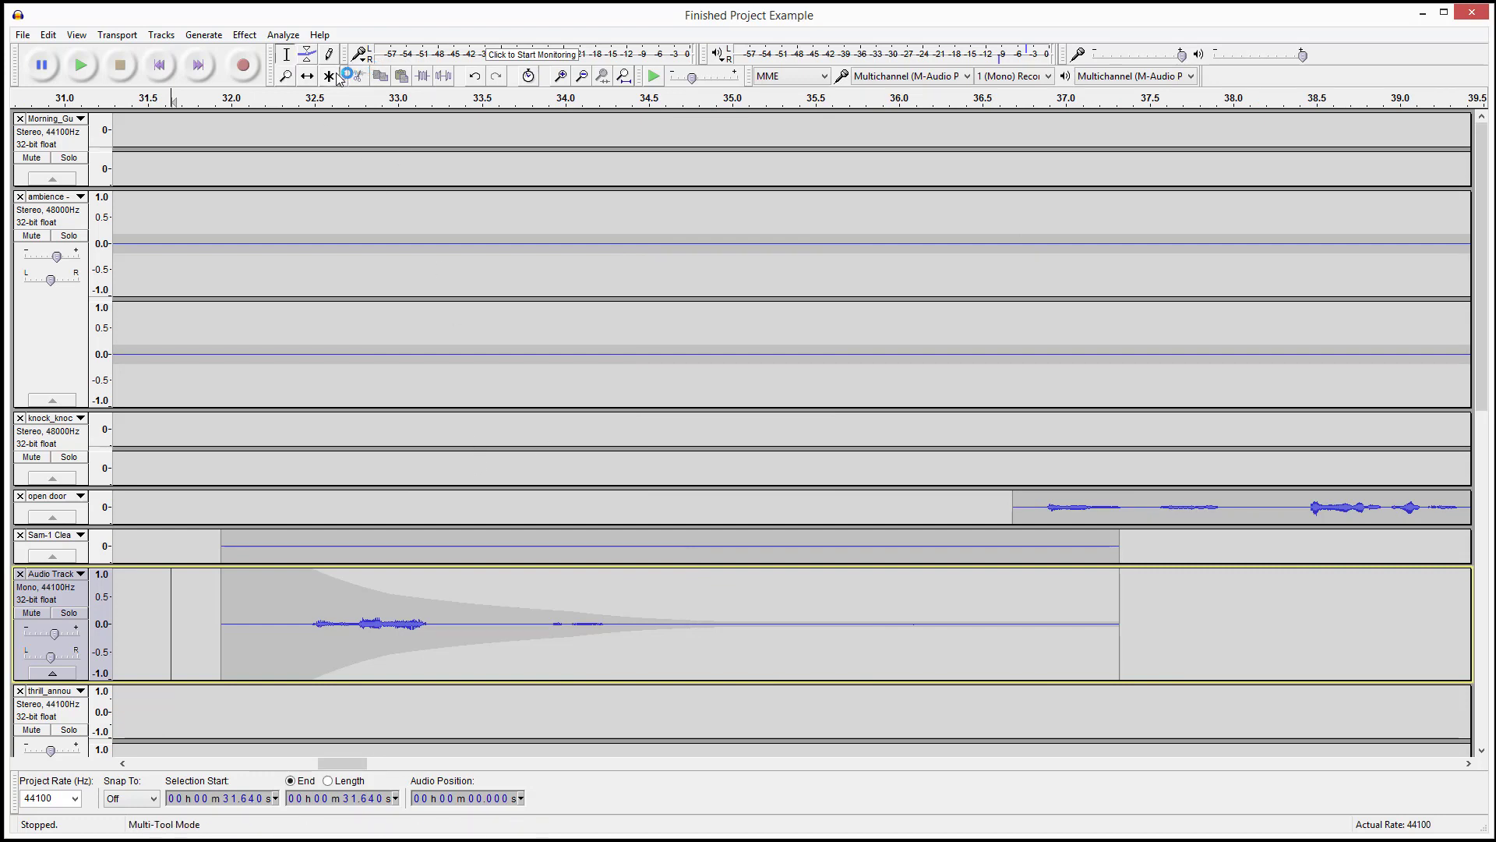
left_click(330, 78)
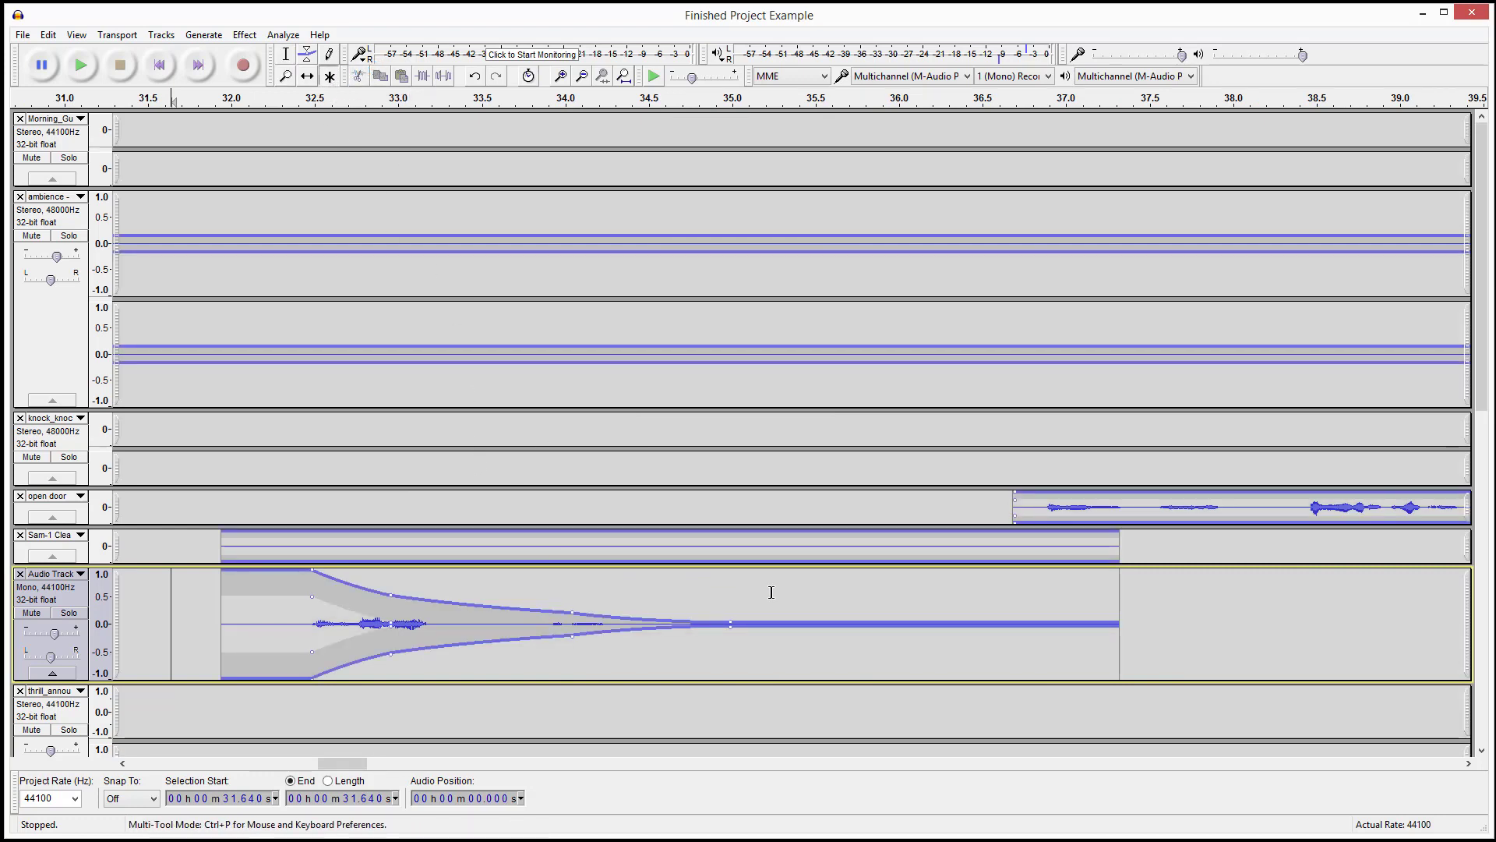
scroll(792, 596, "down", 2, "ctrl")
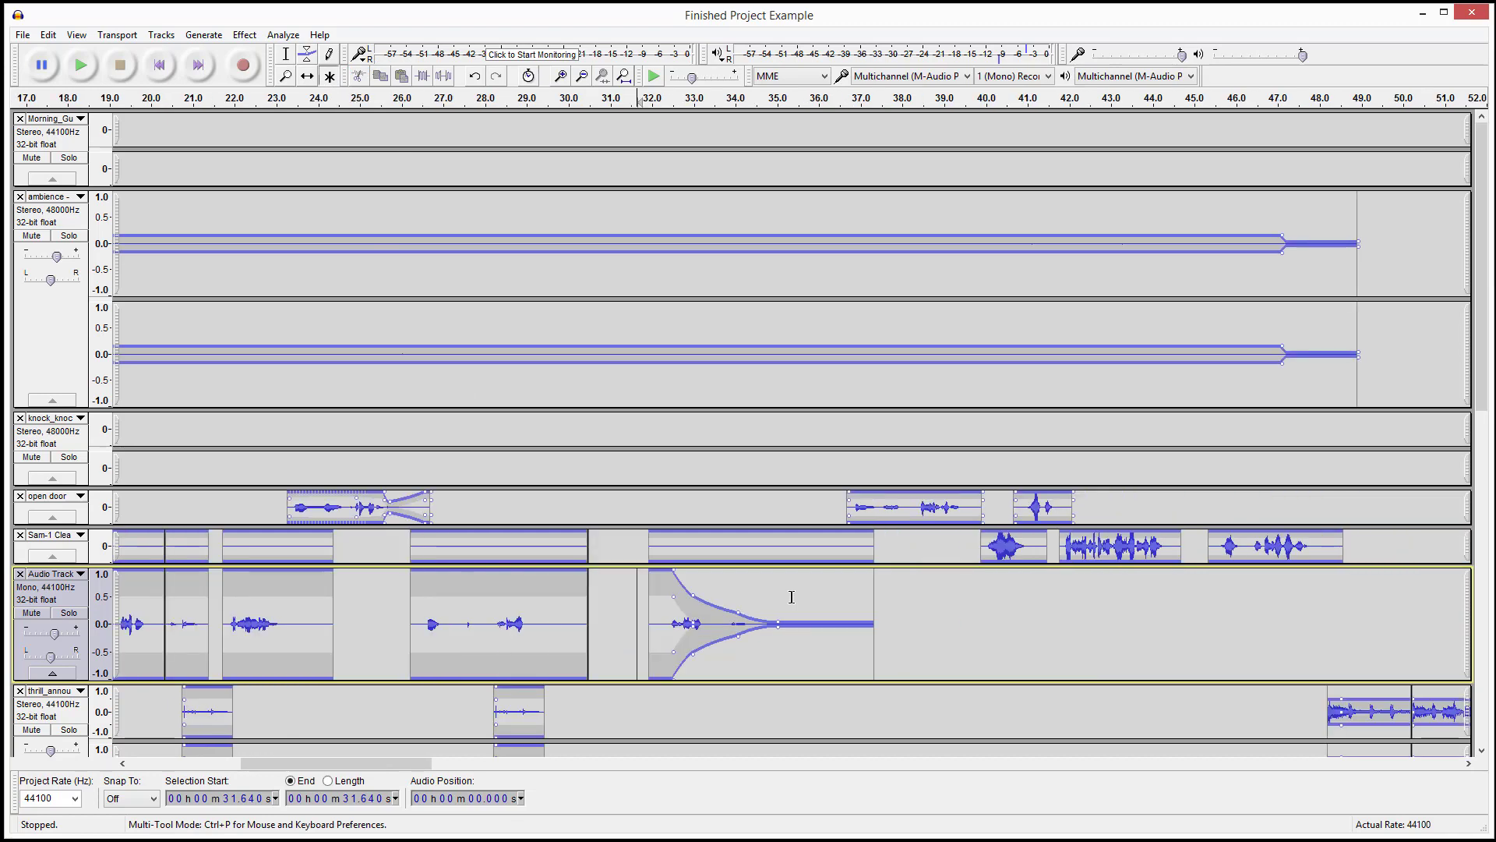
scroll(792, 596, "up", 4, "ctrl")
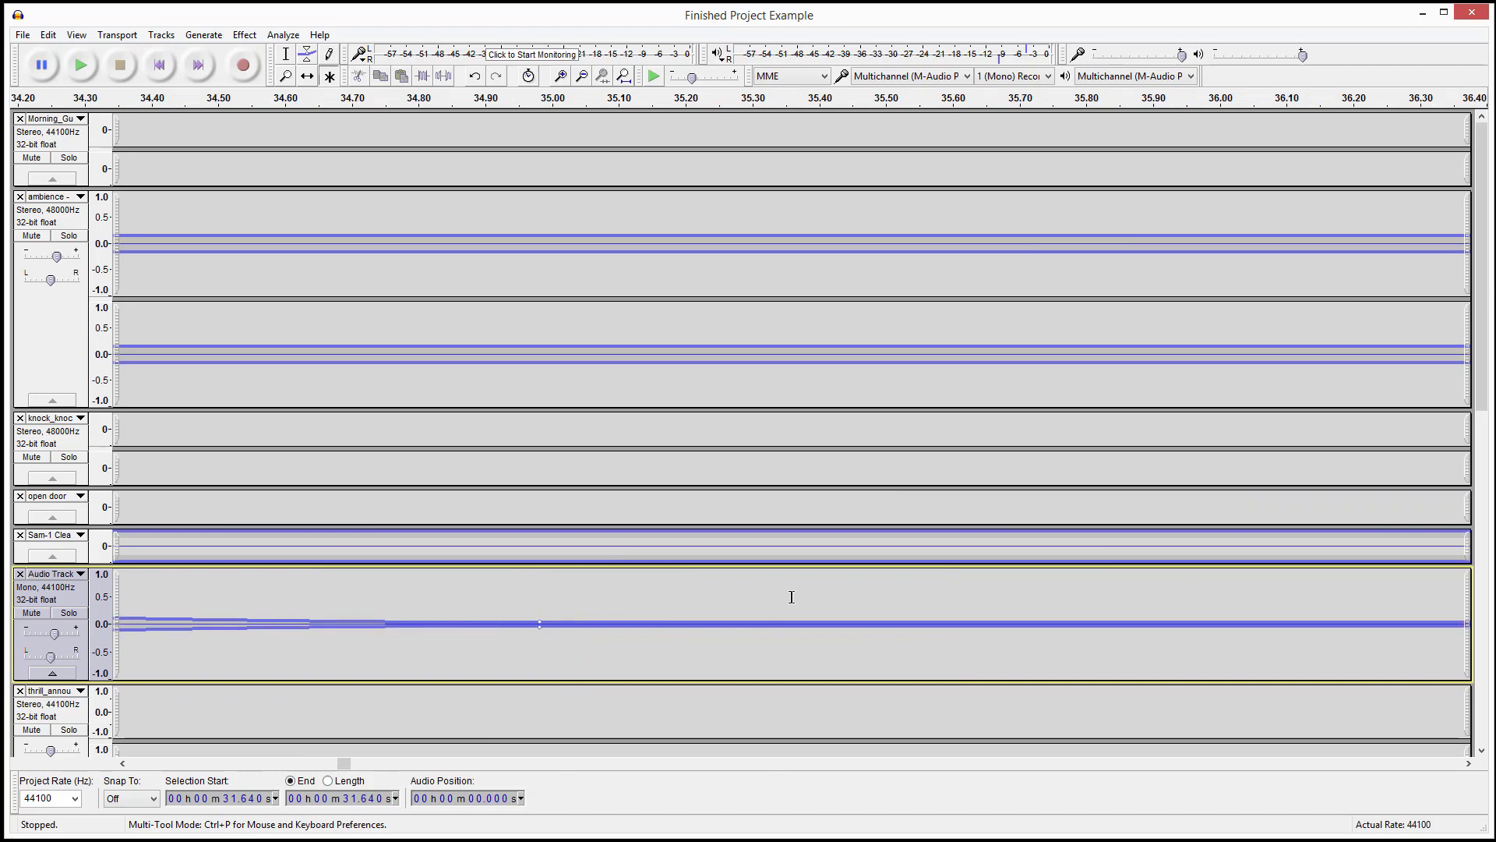
scroll(792, 597, "up", 3, "ctrl")
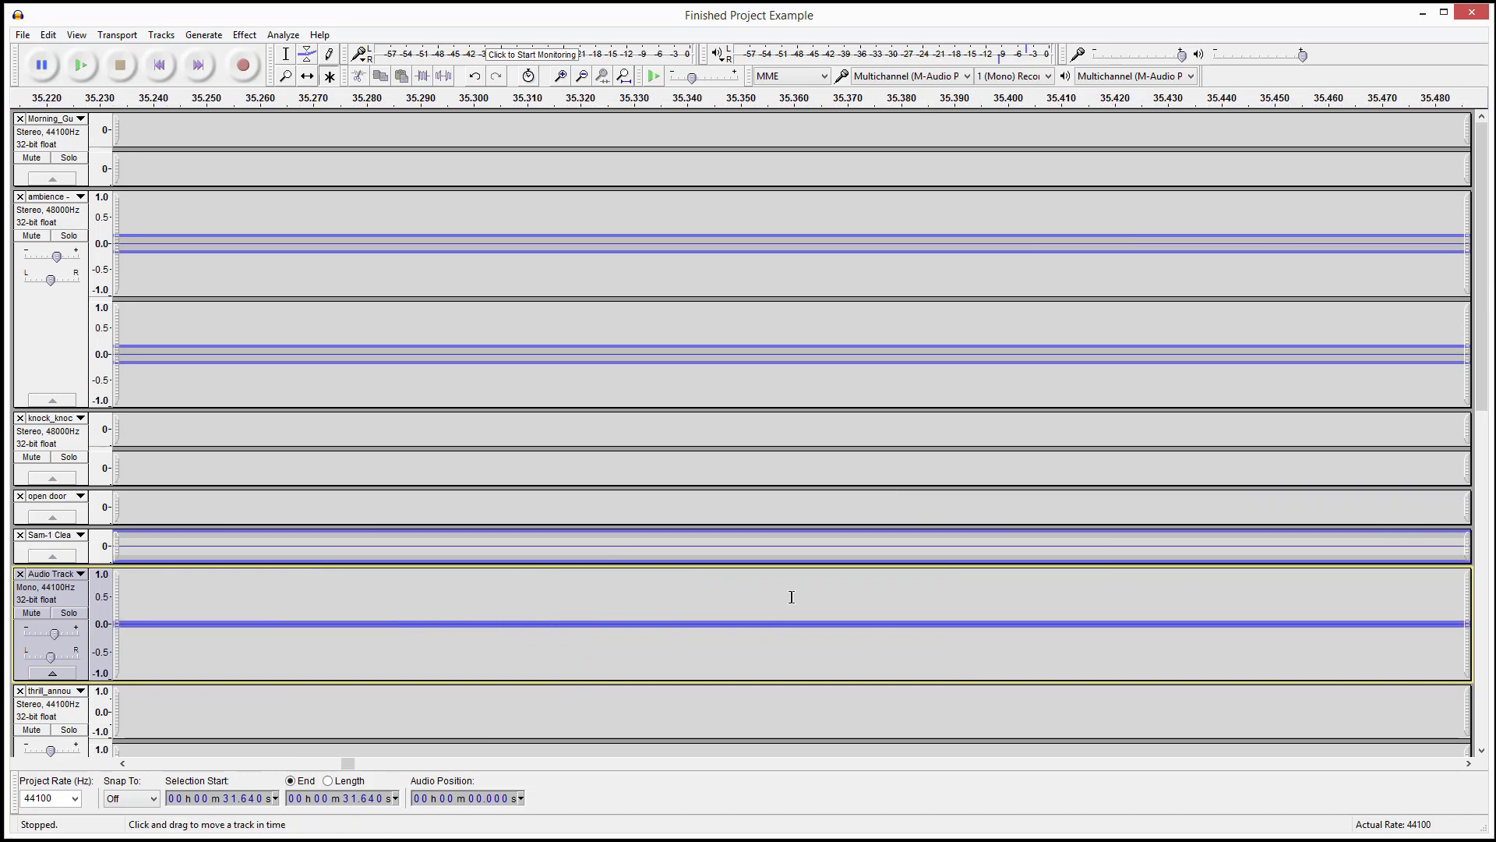
scroll(792, 597, "down", 6, "ctrl")
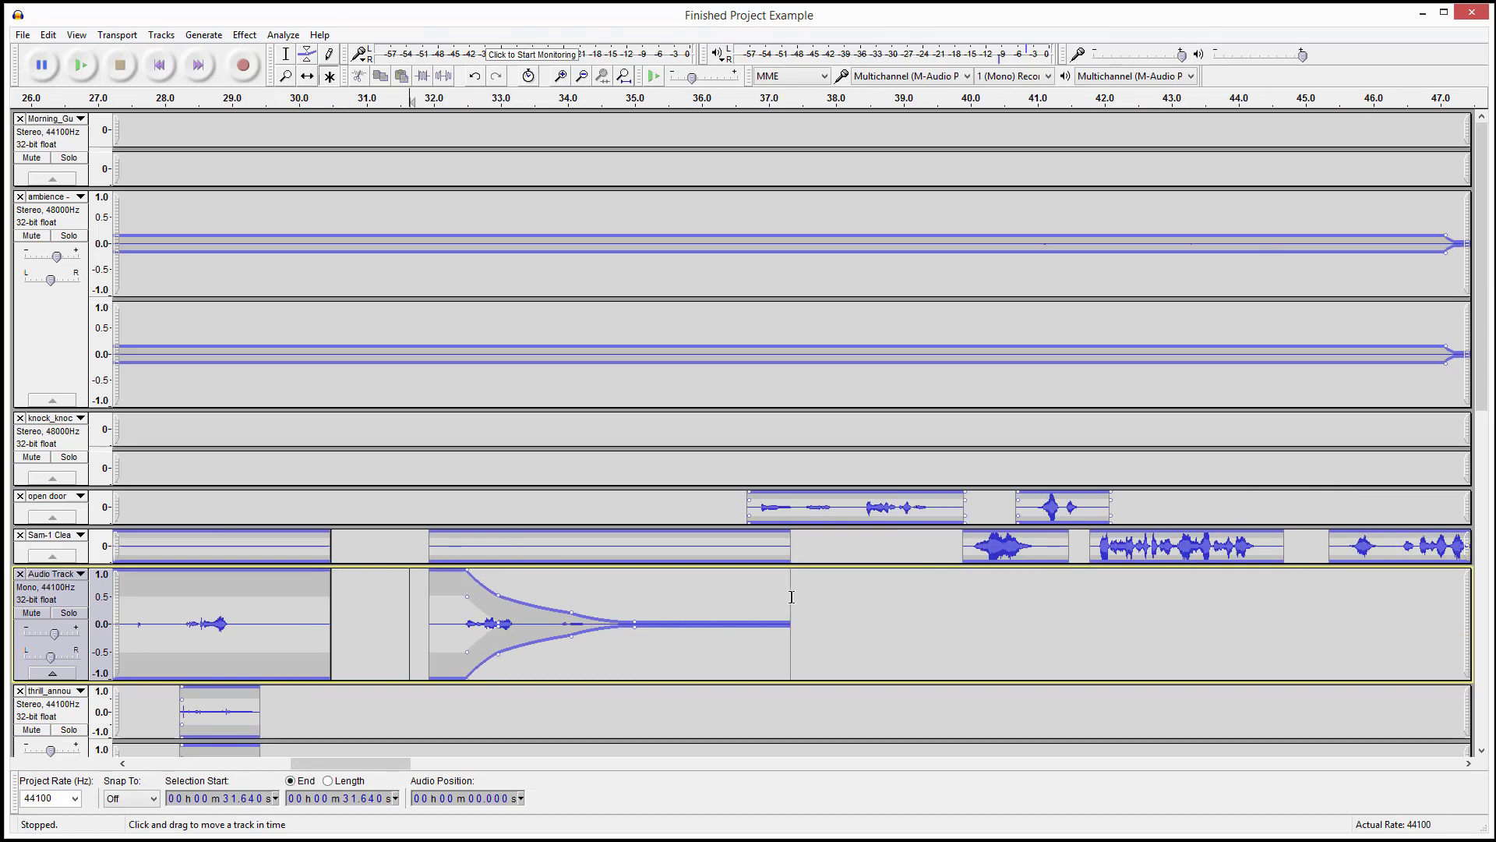
Step: Time-shift the open door clip onto Audio Track and back, leaving it at about 36.7–39.8 s
left_click(307, 76)
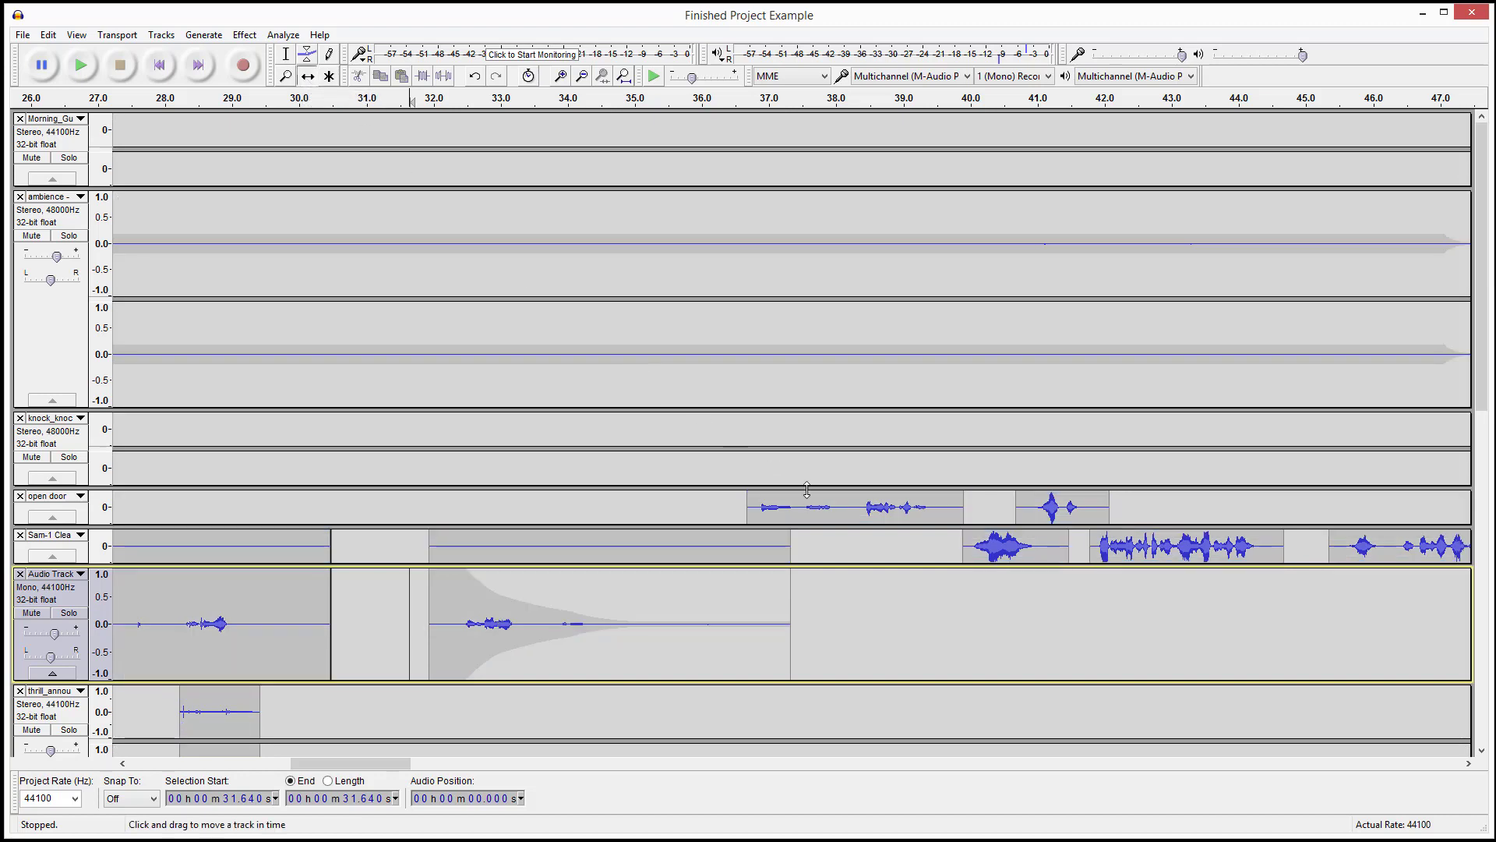
left_click_drag(861, 506, 1017, 660)
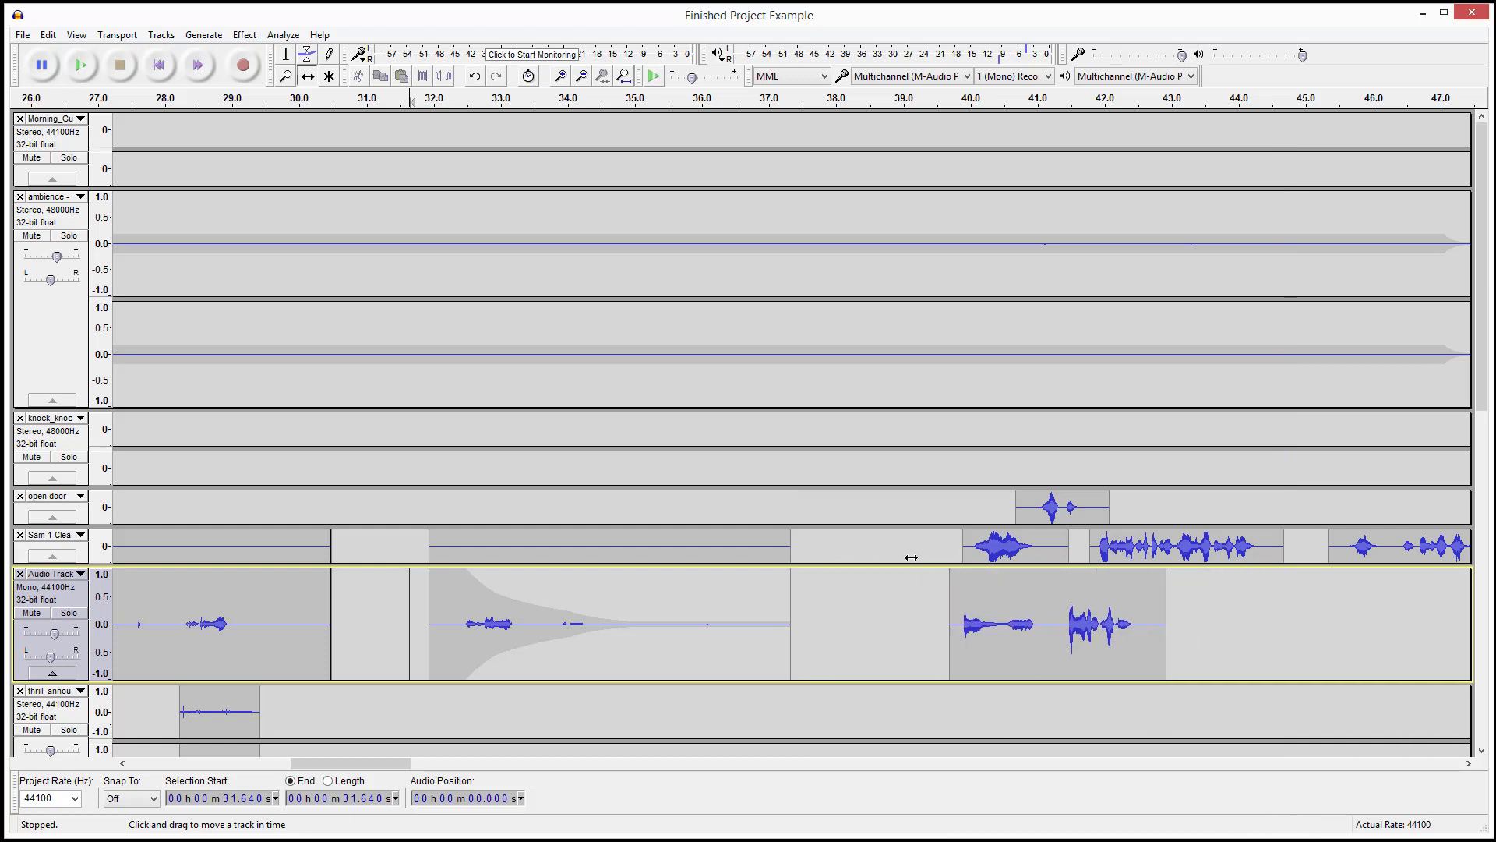
mouse_move(949, 542)
left_mouse_down()
mouse_move(916, 519)
mouse_move(802, 535)
mouse_move(791, 587)
mouse_move(901, 589)
mouse_move(975, 537)
mouse_move(886, 497)
mouse_move(855, 507)
left_mouse_up()
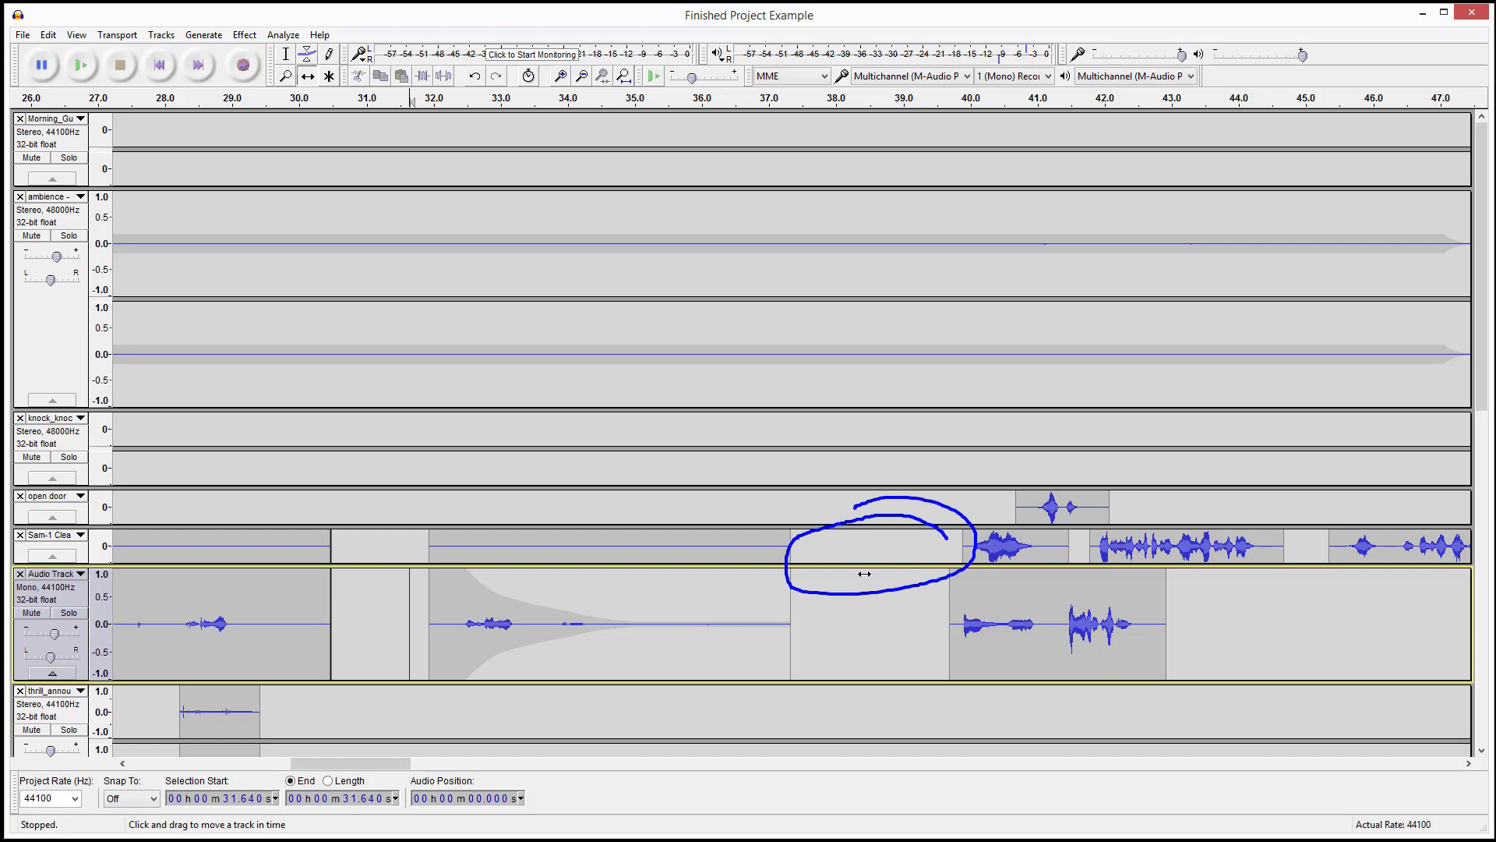
key("Escape")
mouse_move(1045, 623)
left_mouse_down()
mouse_move(1018, 623)
mouse_move(900, 500)
mouse_move(863, 529)
mouse_move(846, 521)
mouse_move(909, 667)
left_mouse_up()
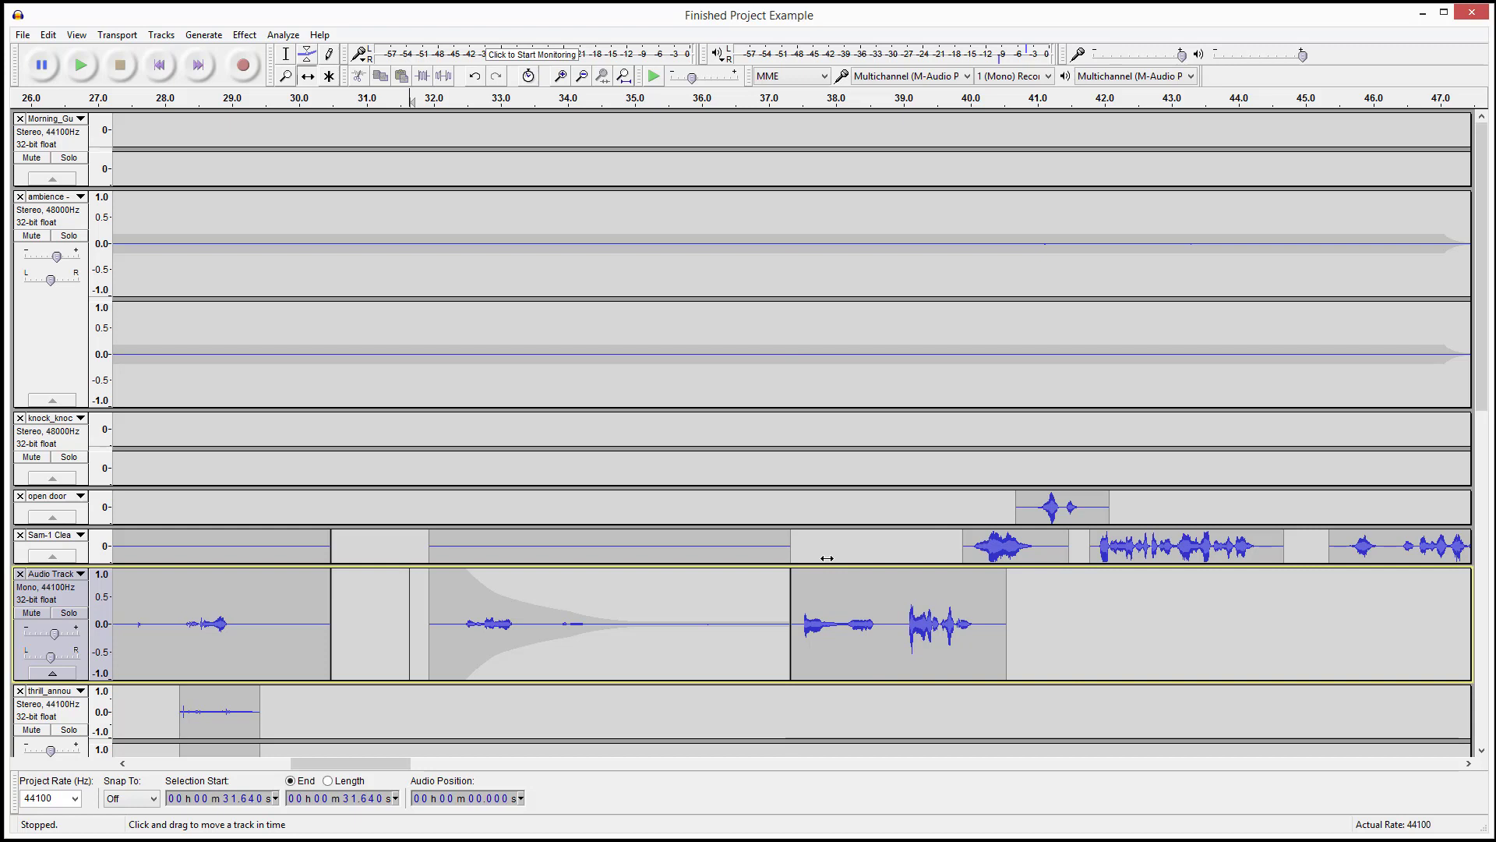
left_click_drag(827, 558, 961, 568)
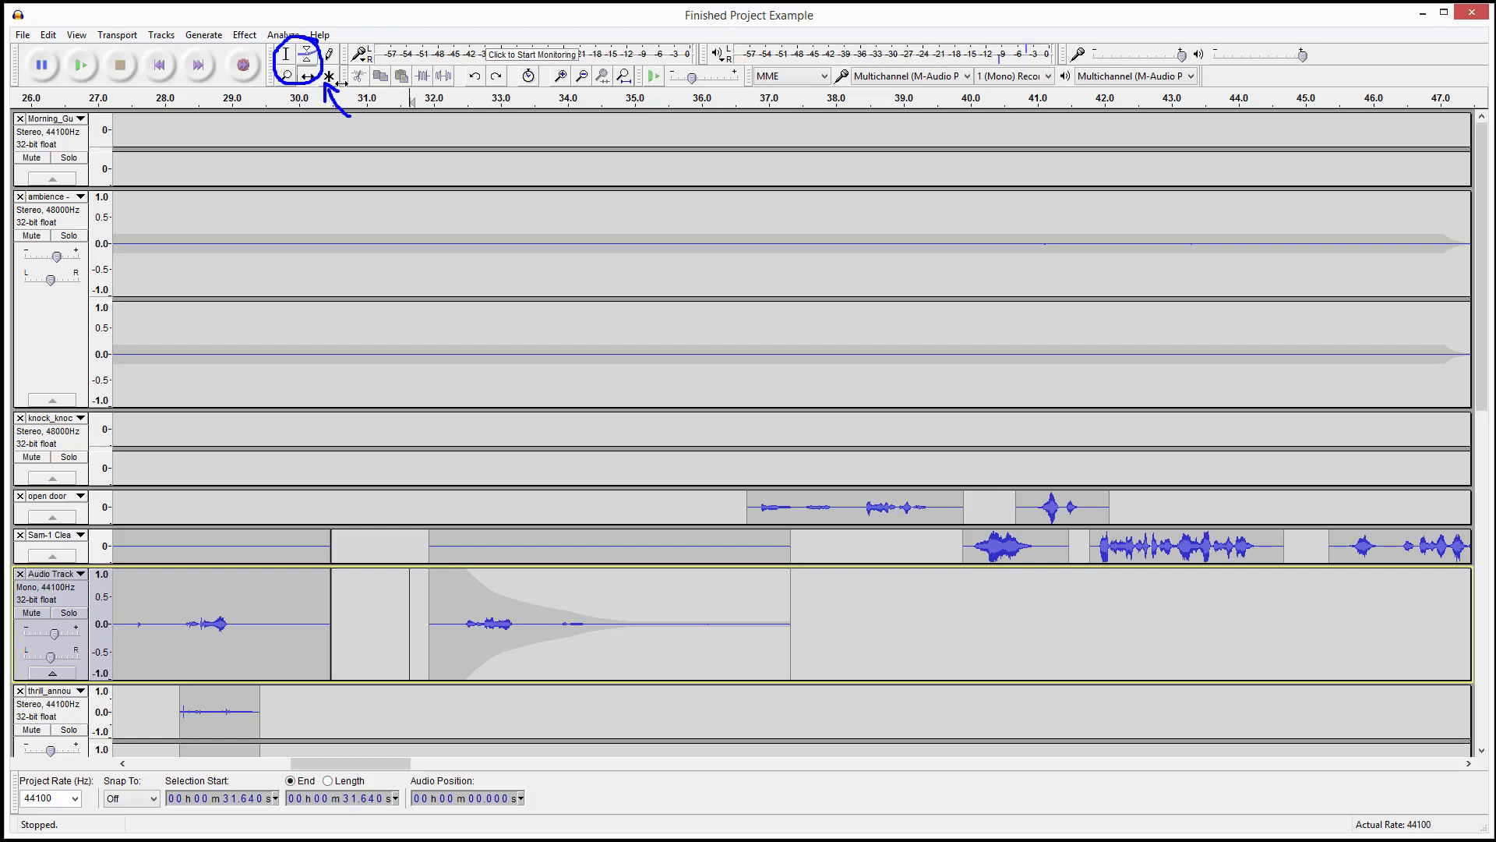
Step: Switch to the Multi-Tool and undo the fade-out on the middle clip
left_click(330, 76)
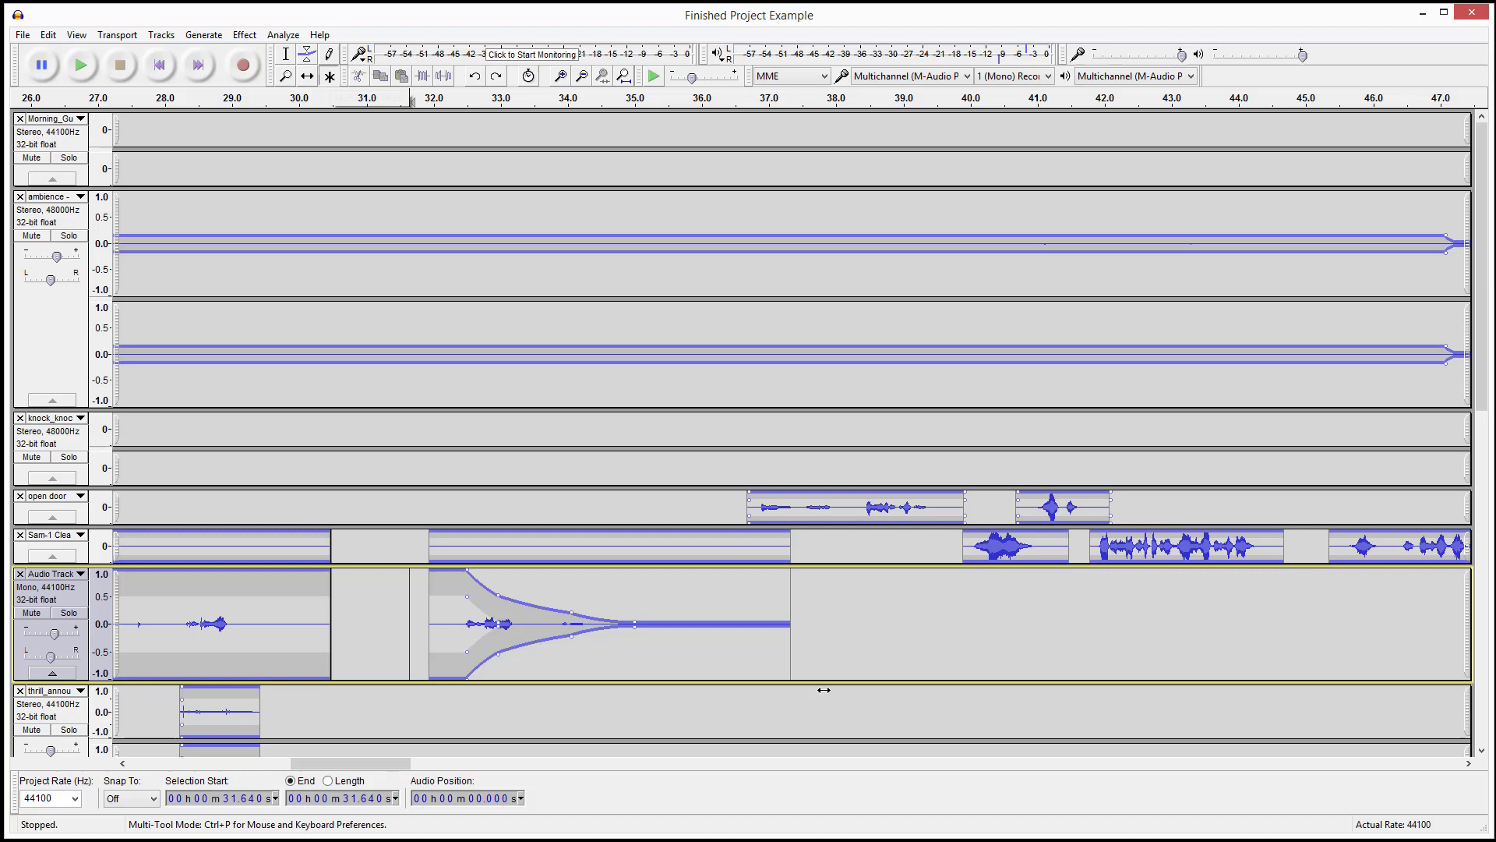
left_click(446, 611)
key("ctrl+z")
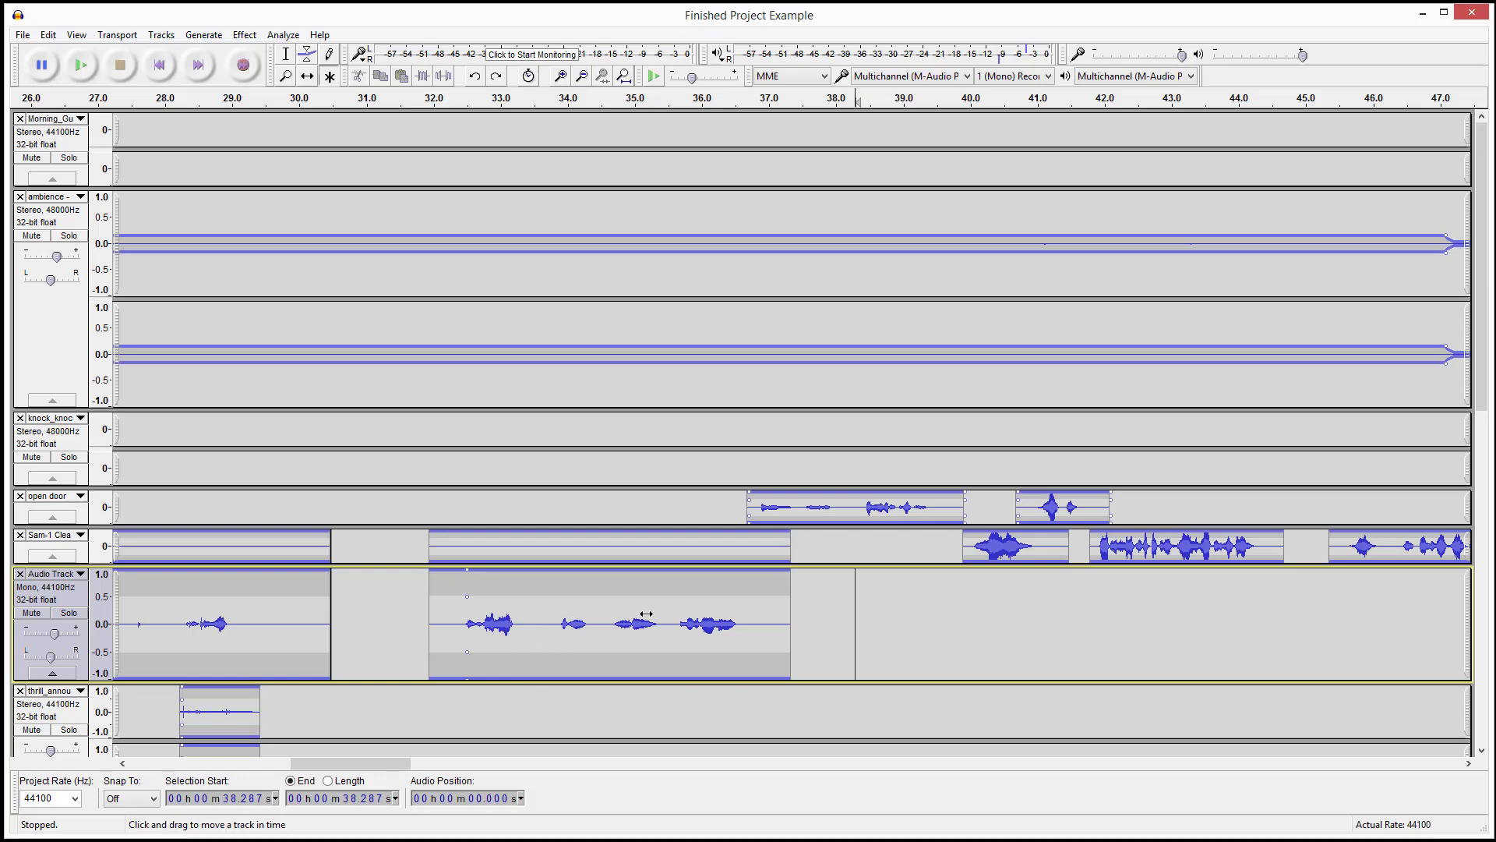
mouse_move(654, 591)
left_mouse_down()
mouse_move(509, 589)
mouse_move(450, 627)
mouse_move(492, 653)
mouse_move(707, 656)
mouse_move(801, 637)
mouse_move(772, 604)
mouse_move(617, 594)
left_mouse_up()
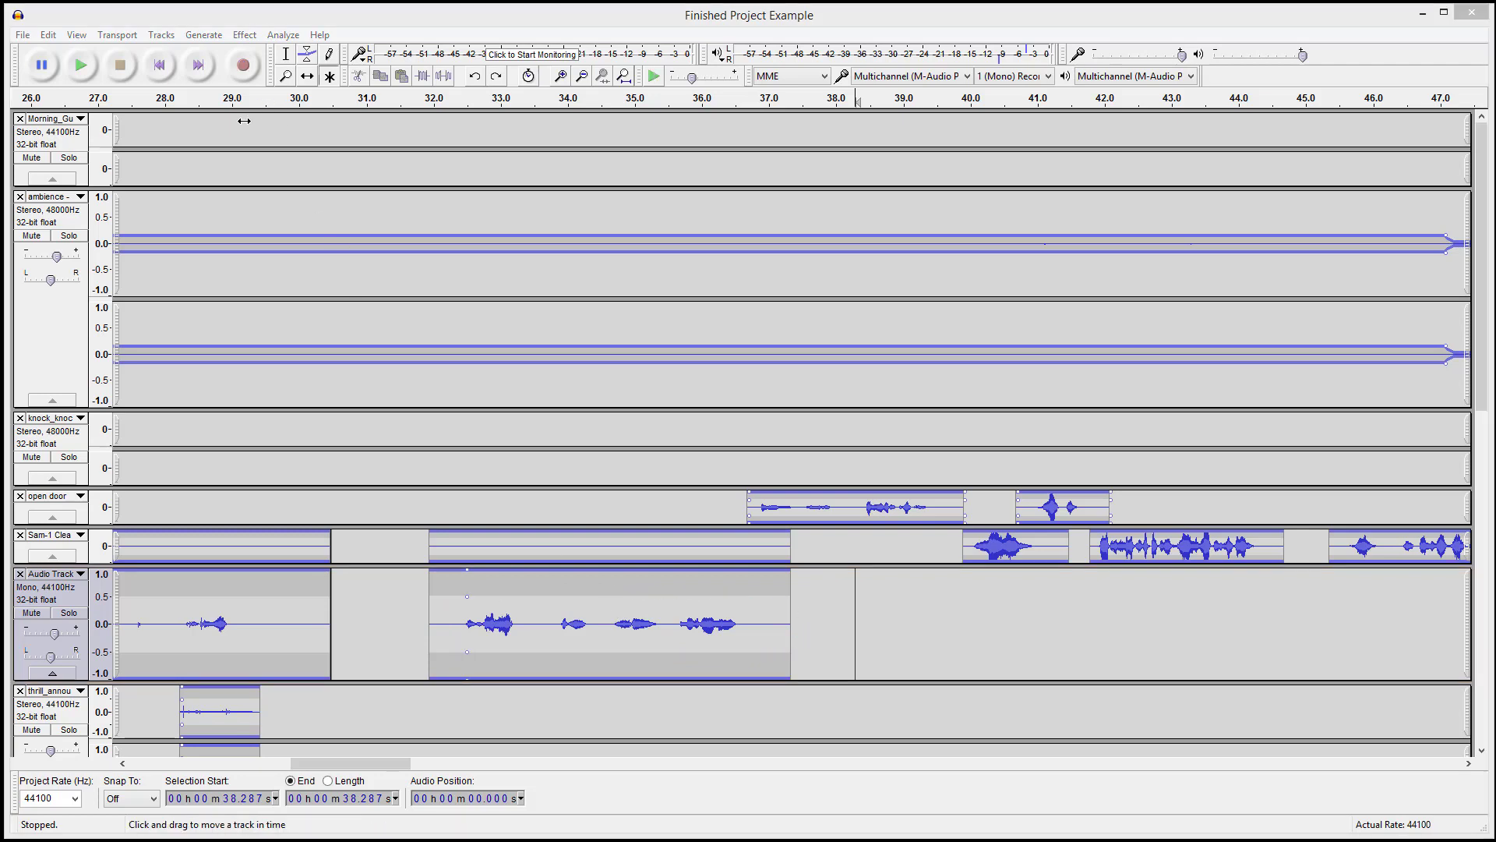
left_click_drag(227, 143, 257, 79)
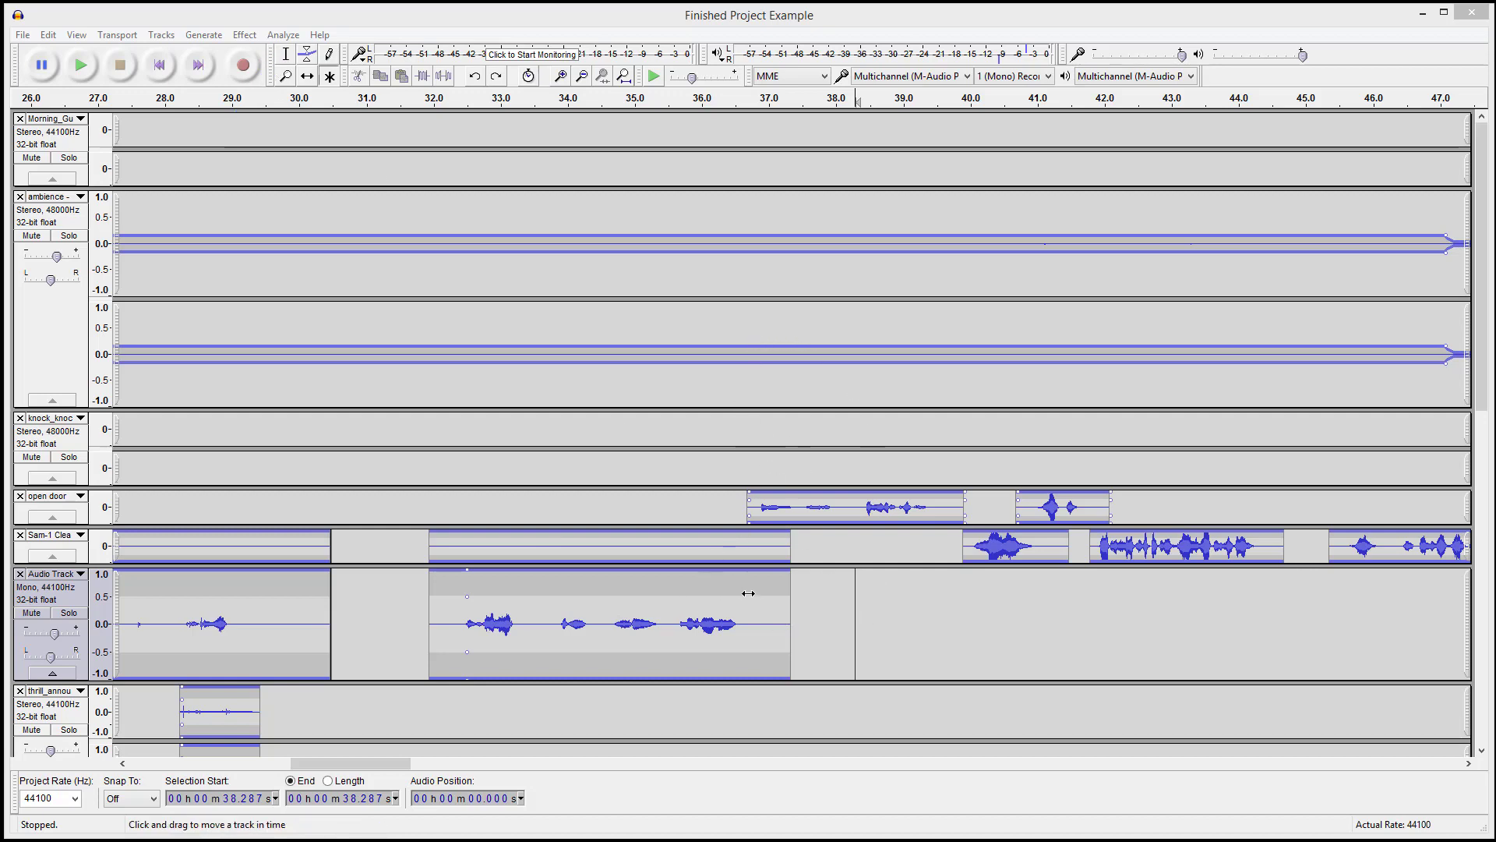
mouse_move(768, 595)
left_mouse_down()
mouse_move(430, 605)
mouse_move(417, 581)
mouse_move(743, 561)
mouse_move(806, 569)
mouse_move(803, 600)
left_mouse_up()
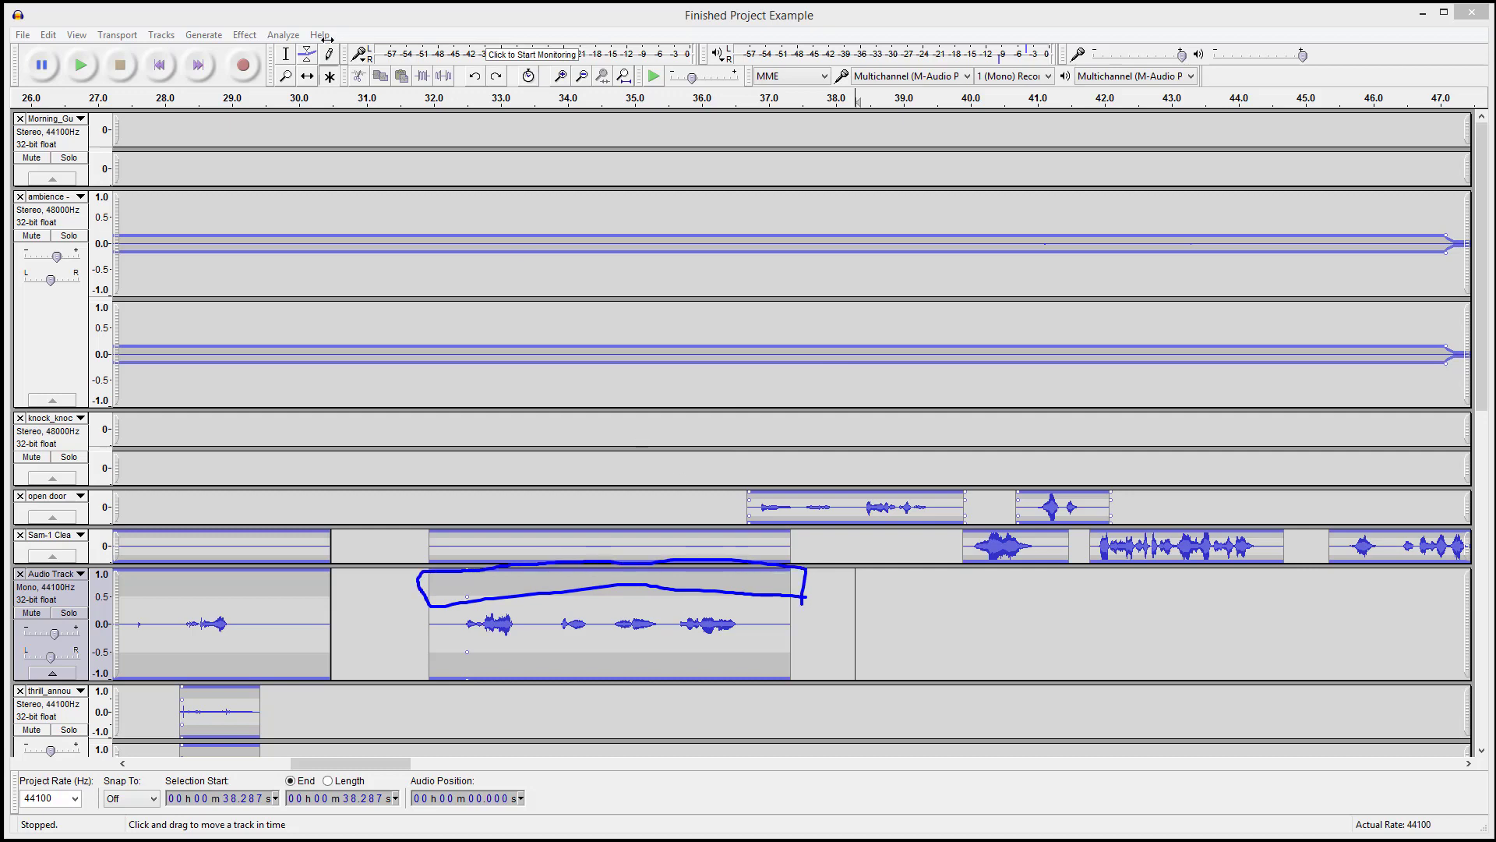
left_click_drag(363, 24, 307, 55)
Step: Dip the middle clip's volume around its first word and lower it to about half
left_click(827, 612)
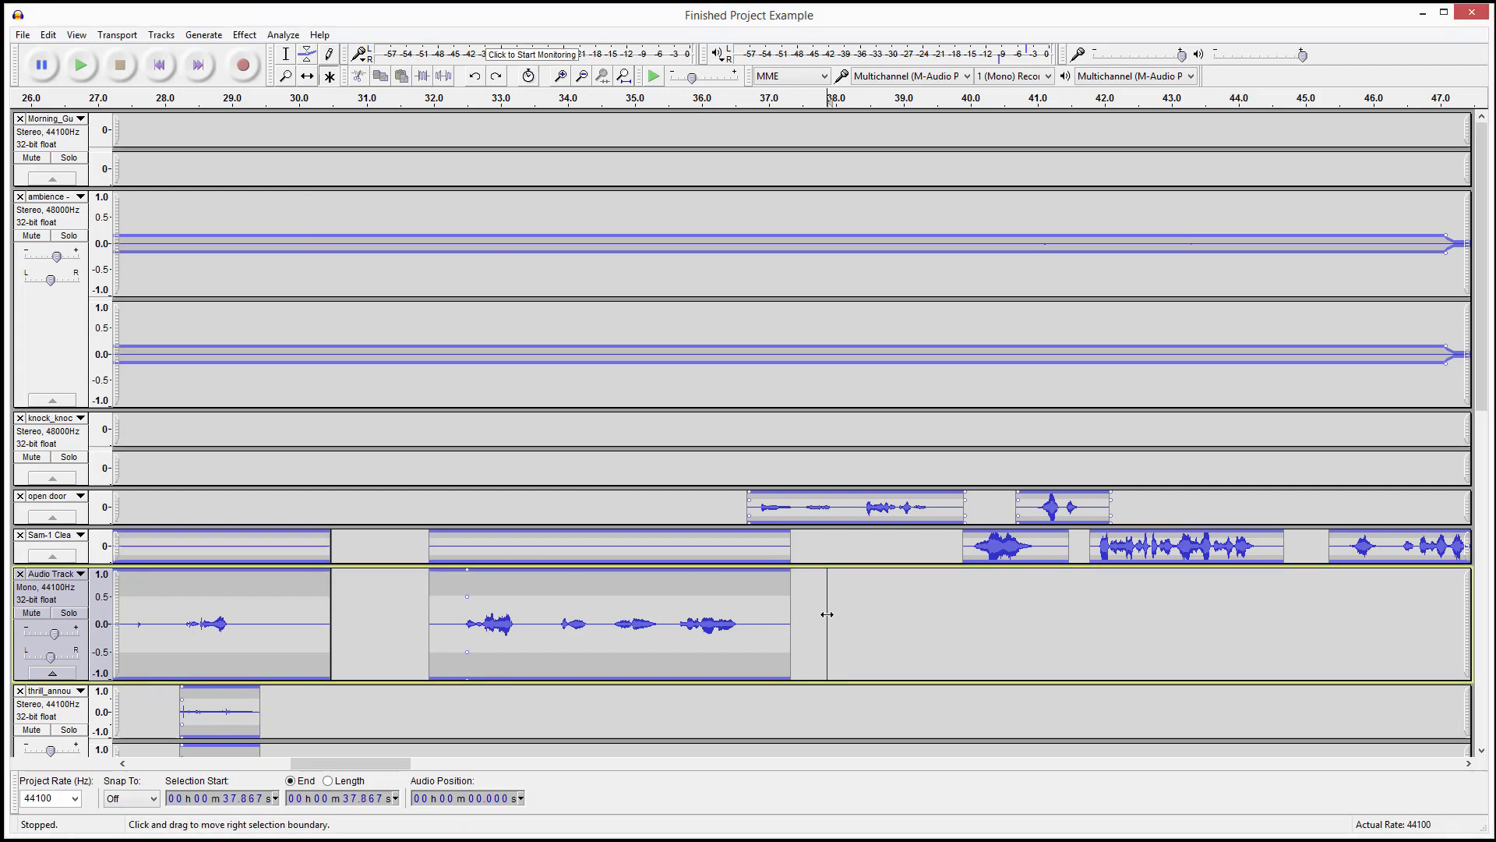
left_click_drag(527, 458, 901, 578)
left_click(884, 595)
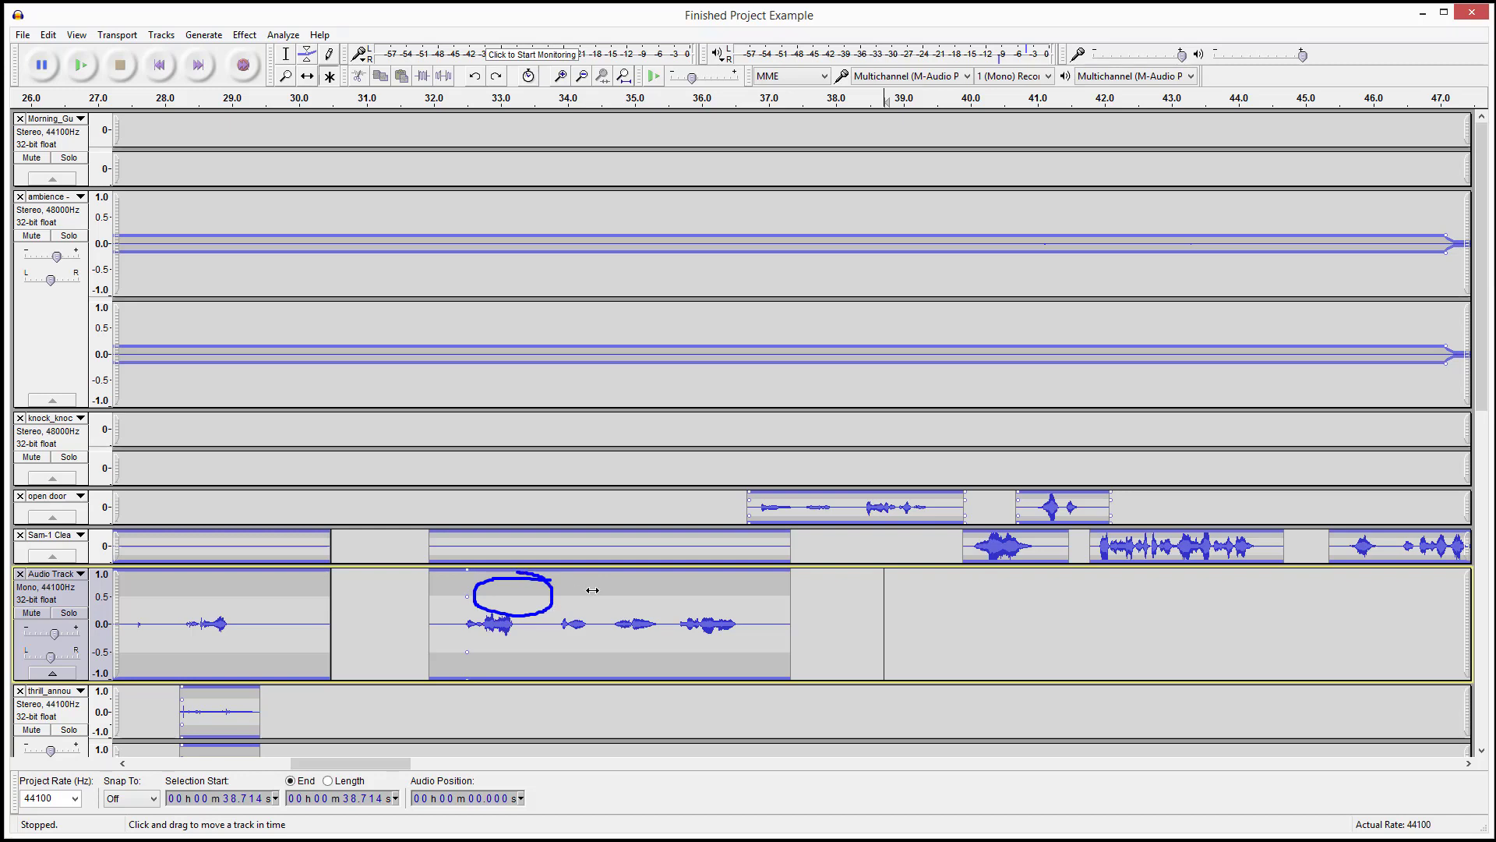
left_click_drag(560, 596, 610, 599)
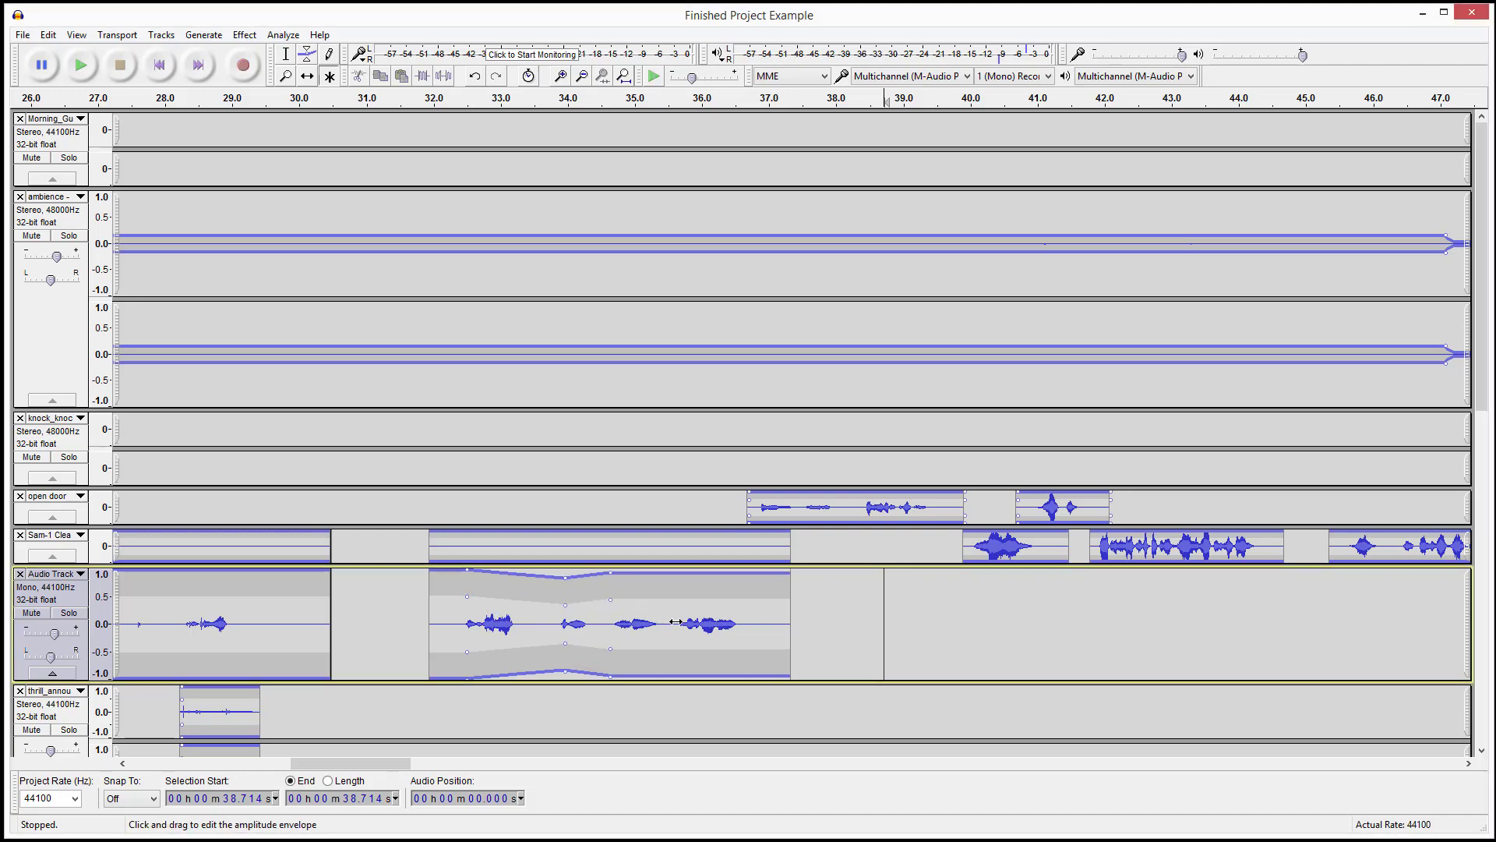
left_click(675, 622)
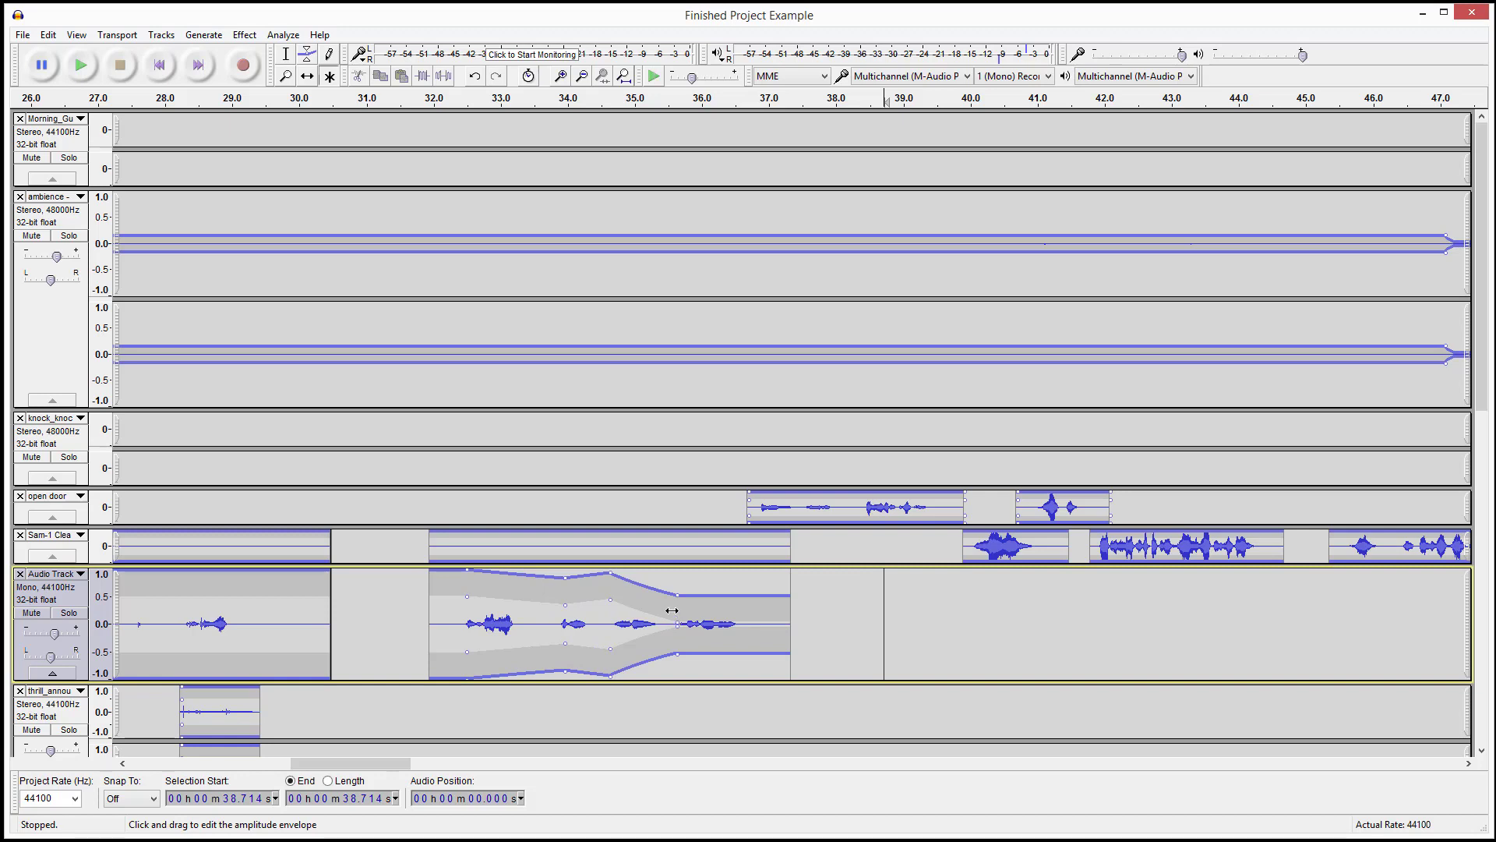
mouse_move(849, 614)
left_mouse_down()
mouse_move(533, 579)
mouse_move(416, 591)
mouse_move(416, 640)
mouse_move(568, 663)
mouse_move(863, 648)
mouse_move(843, 599)
mouse_move(512, 577)
left_mouse_up()
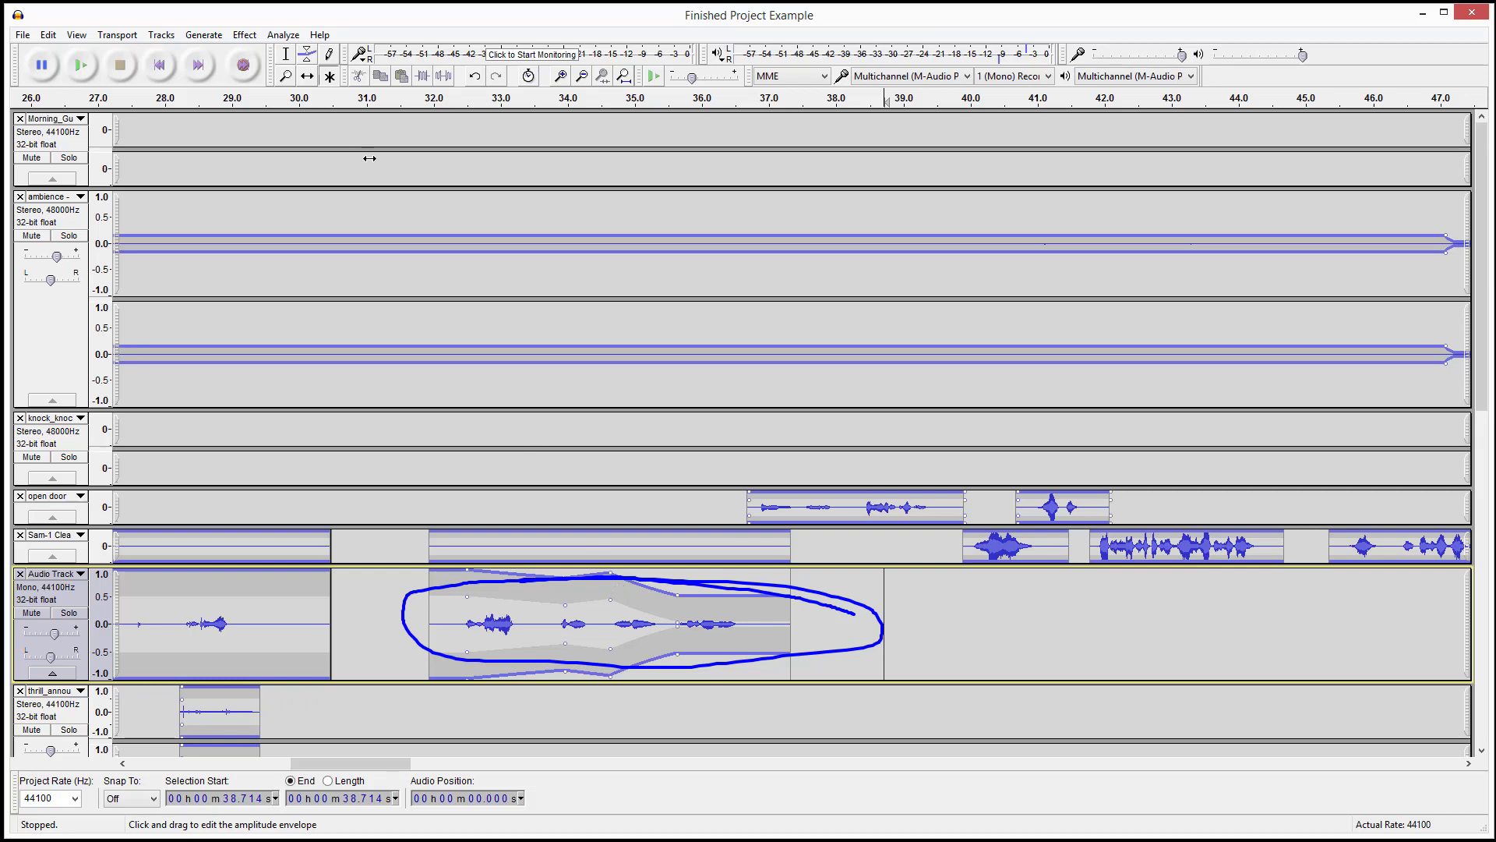
mouse_move(369, 158)
left_mouse_down()
mouse_move(333, 94)
mouse_move(324, 111)
left_mouse_up()
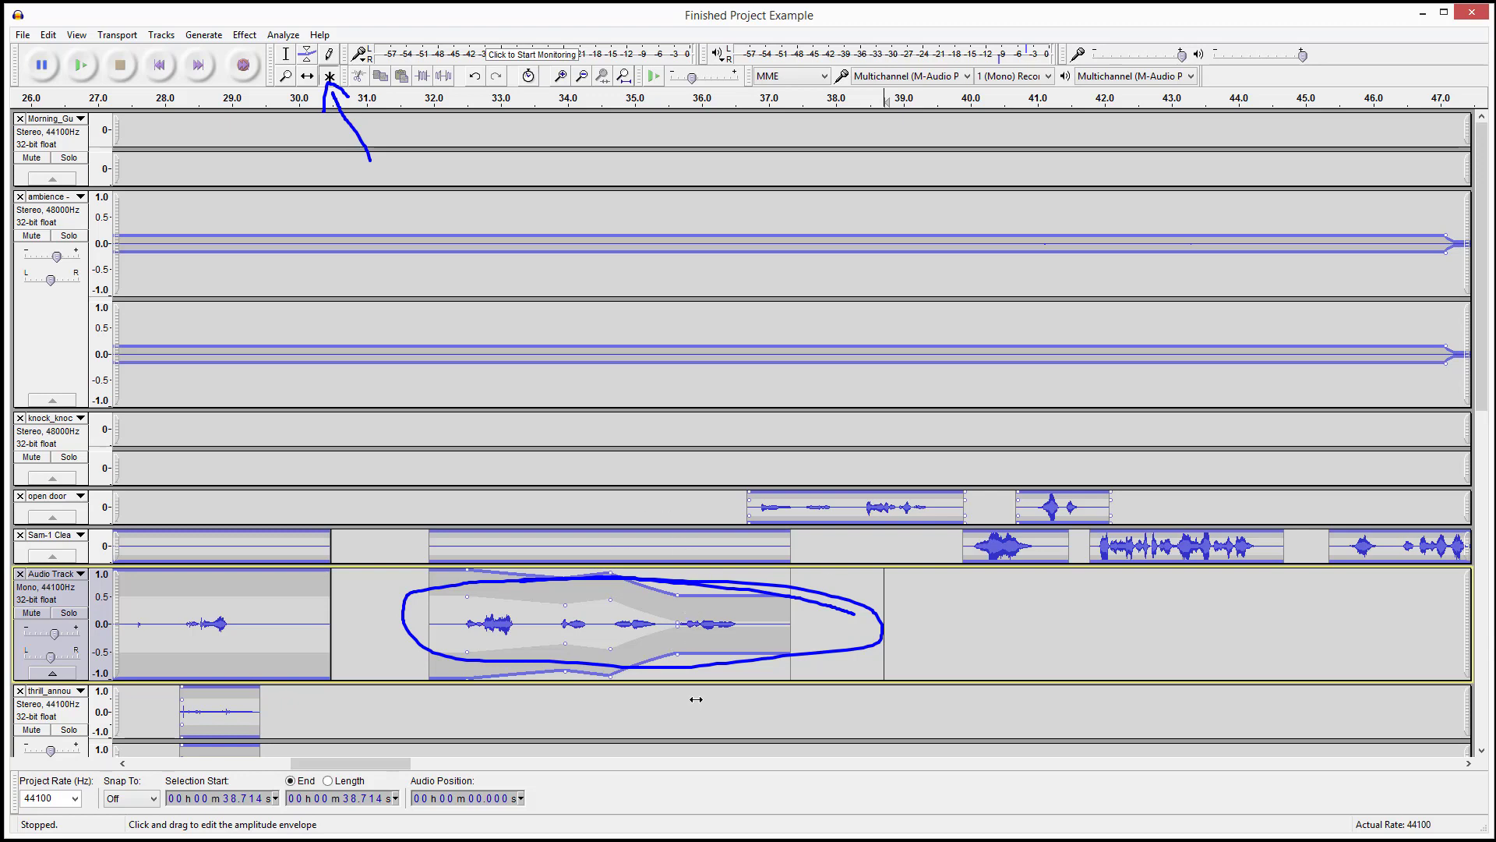
key("Escape")
Step: Shape a volume dip in the first Audio Track clip near 29 s with points near its end
left_click(497, 616)
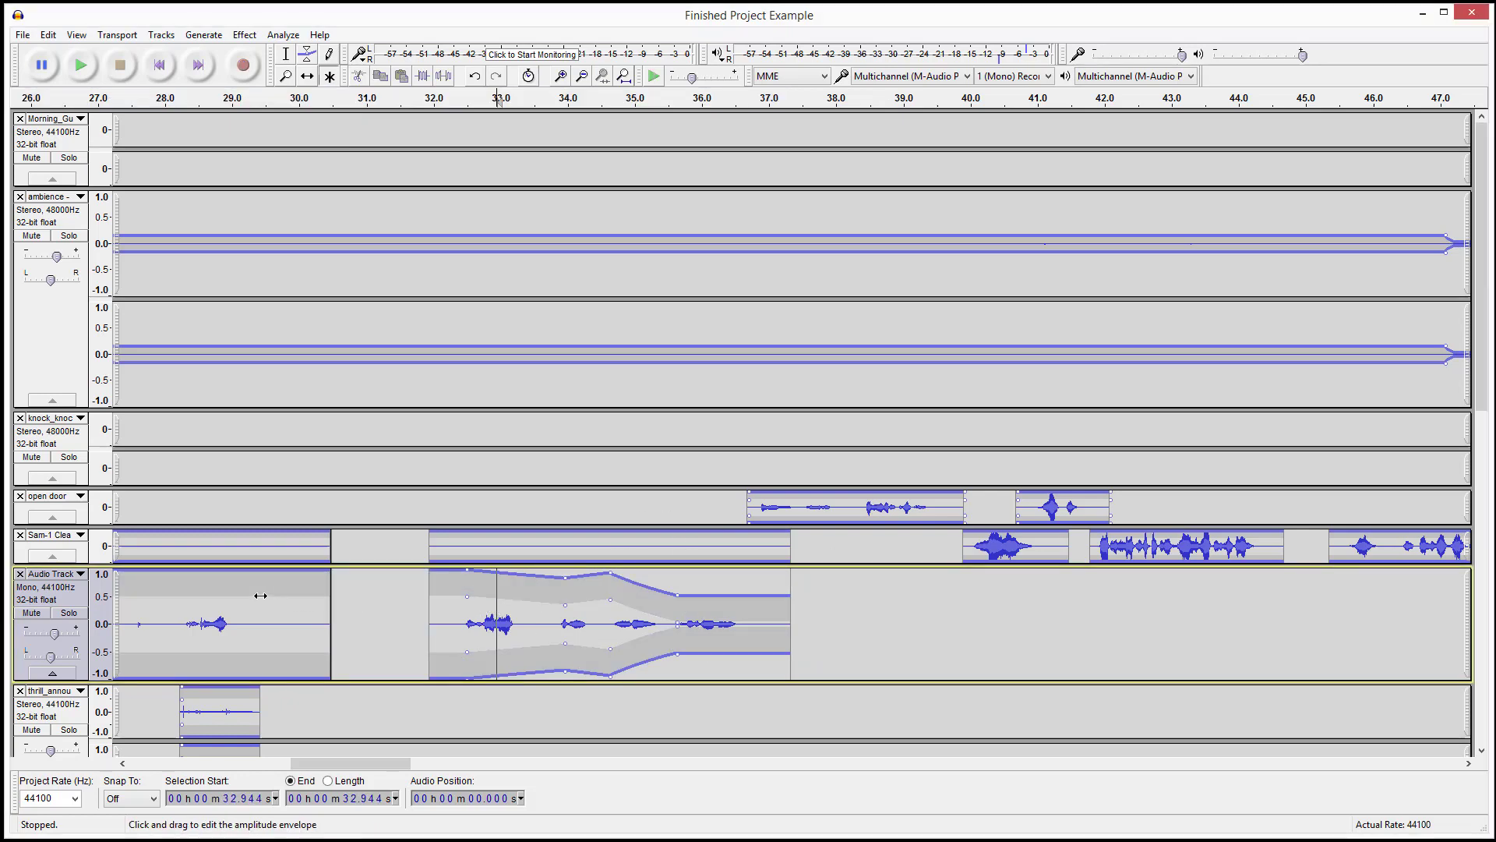
left_click(201, 596)
left_click(242, 615)
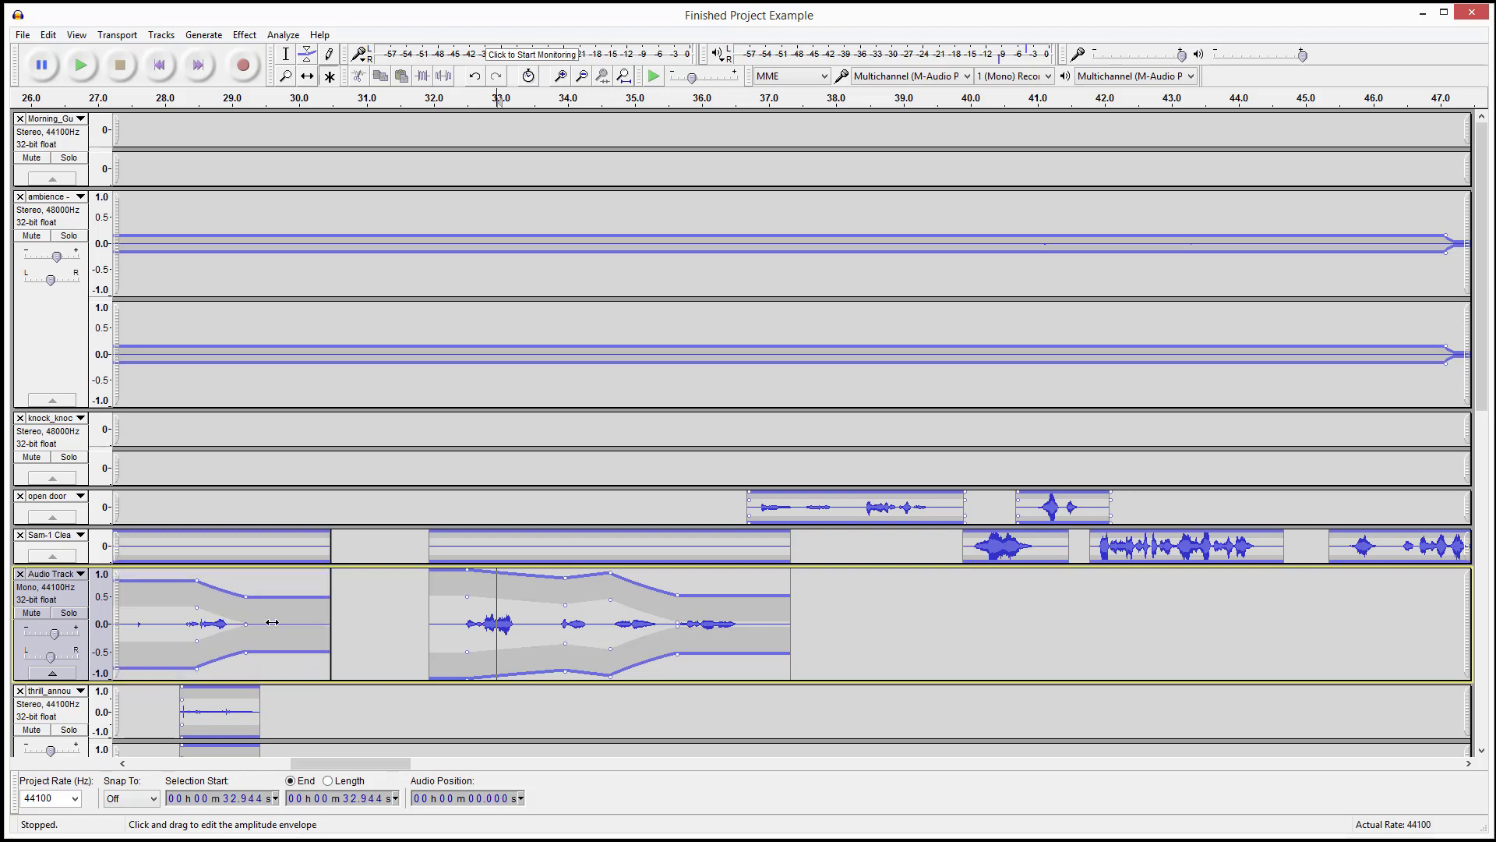
left_click(282, 606)
left_click_drag(282, 607, 287, 581)
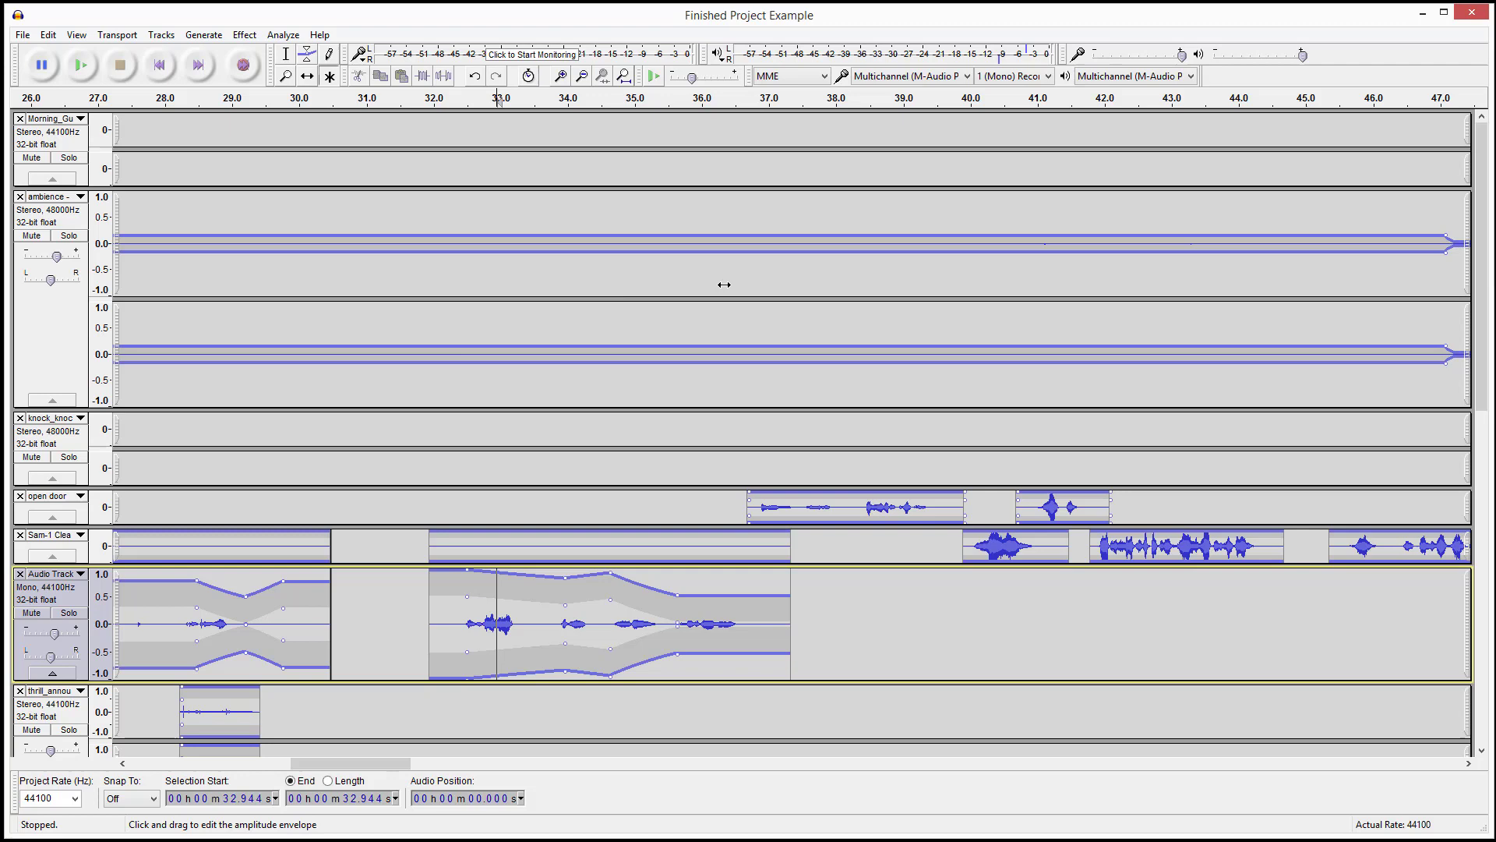
mouse_move(724, 285)
left_mouse_down()
mouse_move(424, 361)
mouse_move(641, 160)
left_mouse_up()
key("Escape")
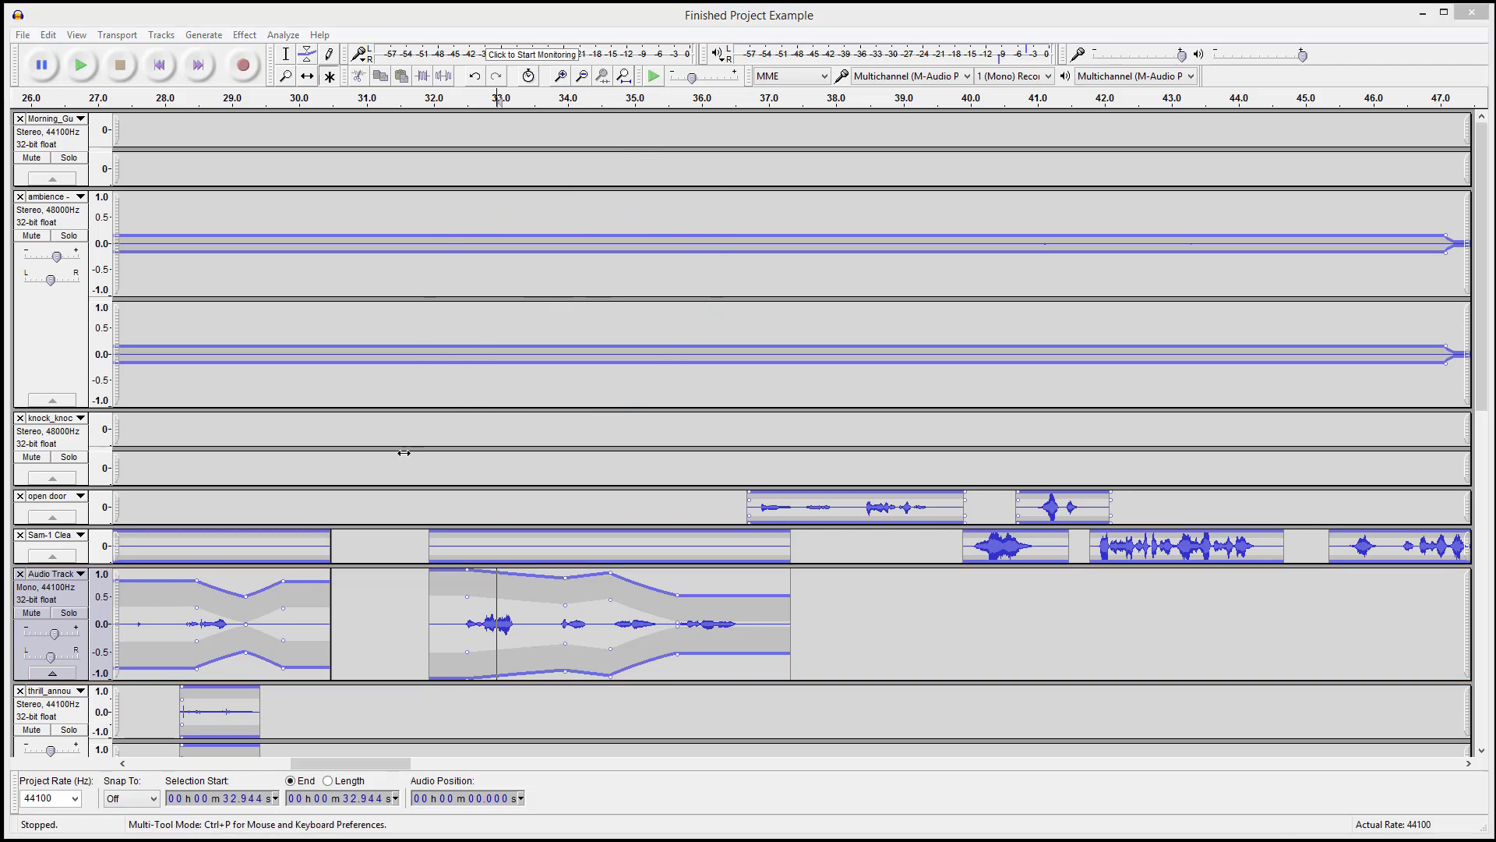
left_click(360, 610)
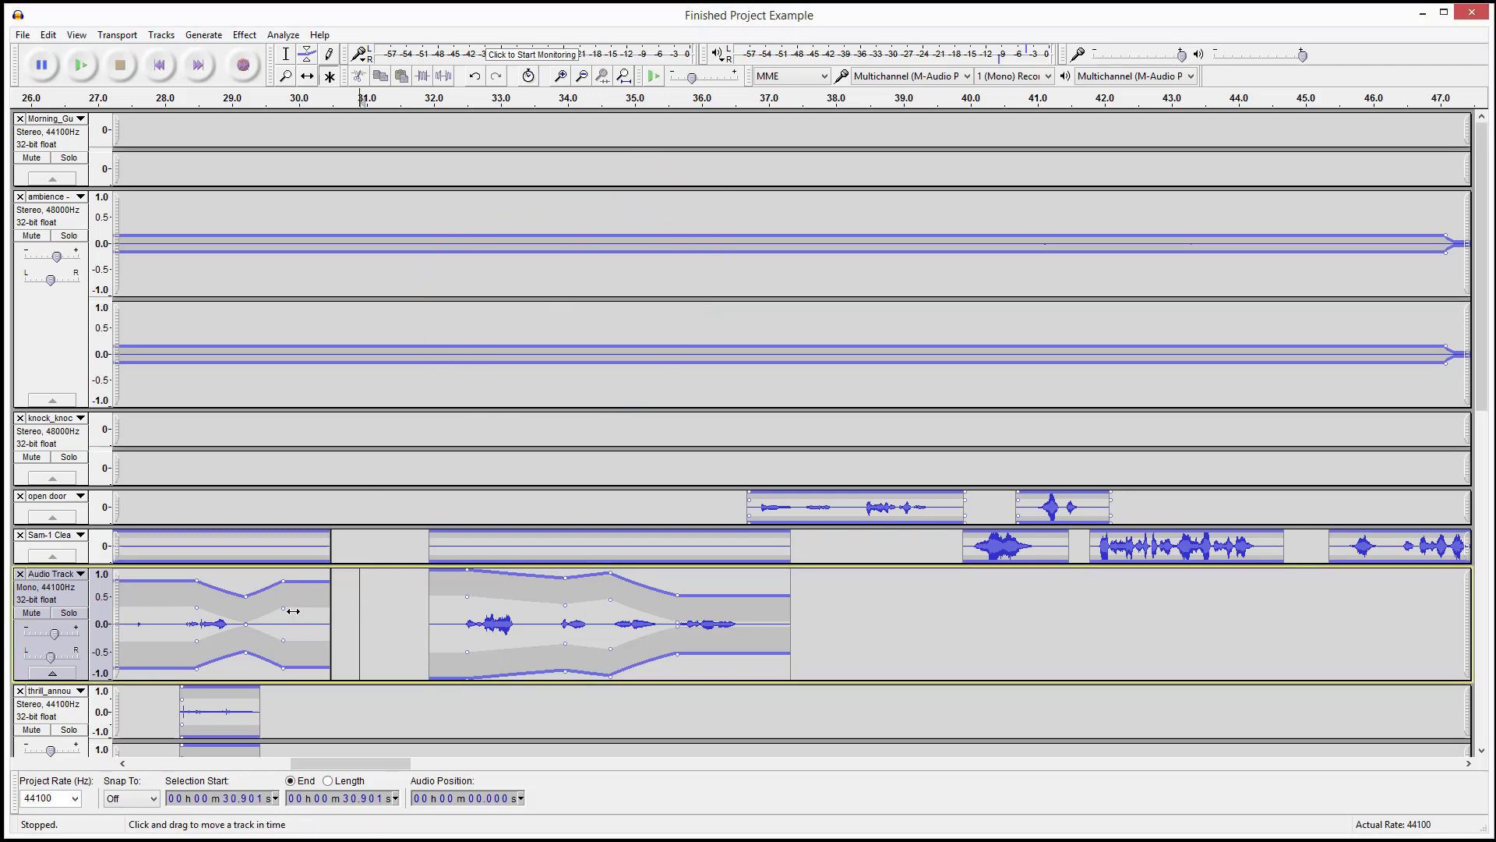
left_click_drag(299, 605, 304, 589)
left_click(320, 604)
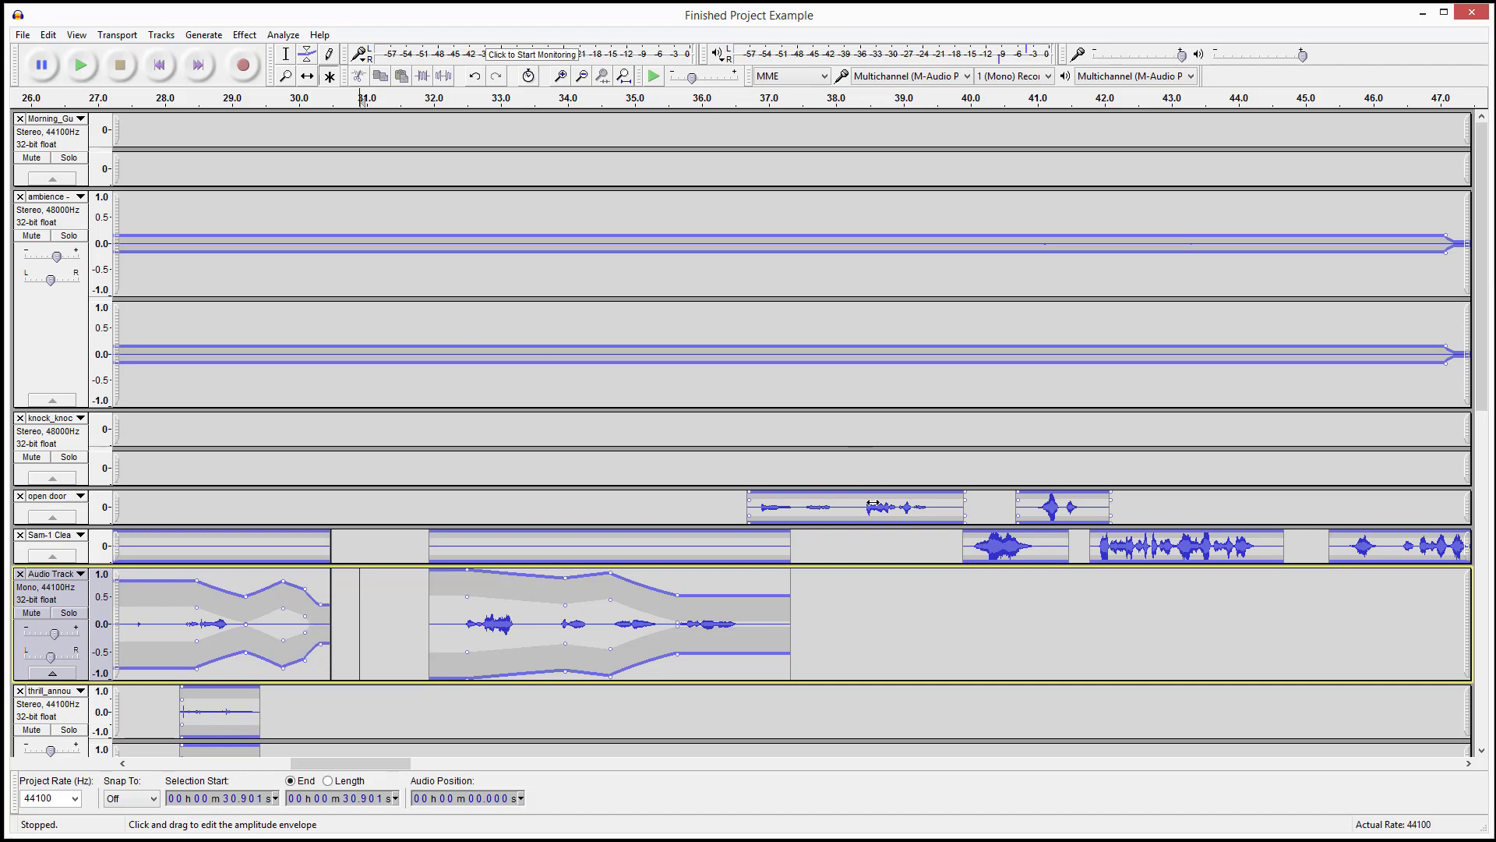
Step: Add a volume dip to the open door clip near 38 s, then select the whole Audio Track
left_click_drag(873, 505, 874, 499)
left_click(815, 499)
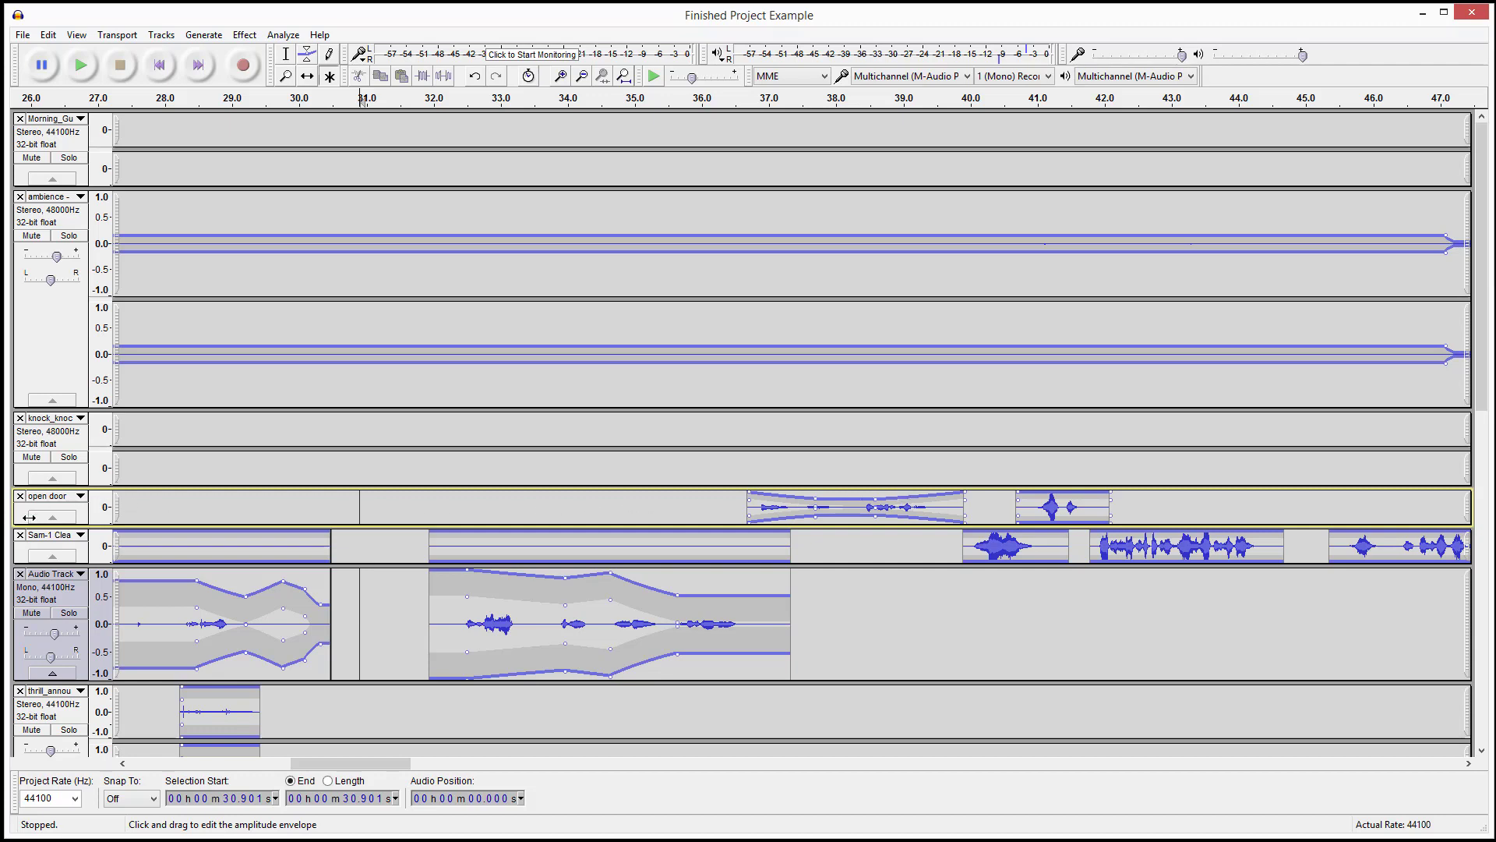
left_click(46, 604)
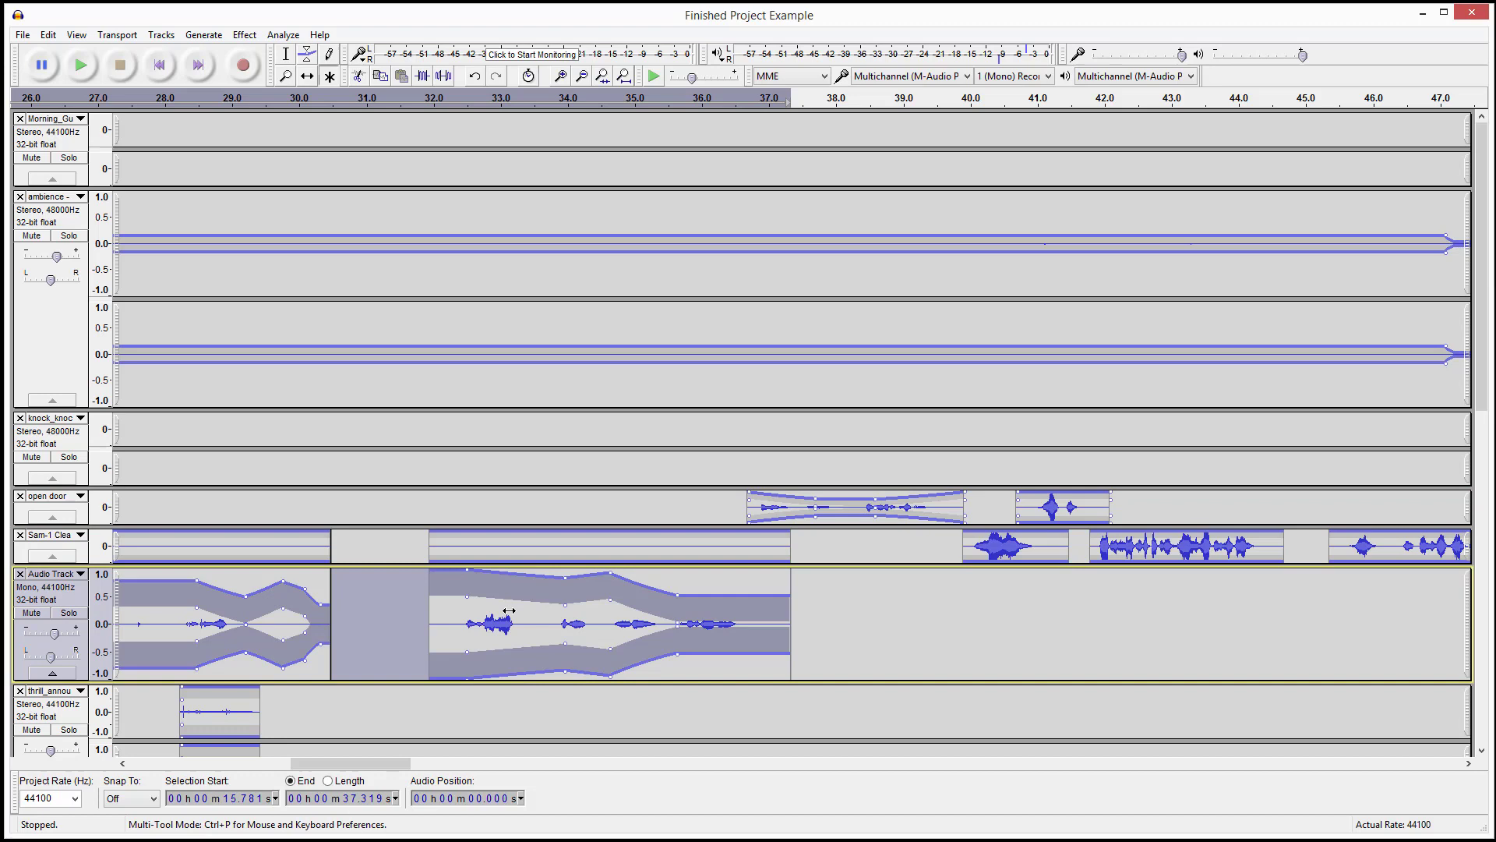
Step: Undo the envelope edits and the middle clip's silenced tail, restoring it to full volume
key("ctrl+z")
key("ctrl+z")
key("ctrl+z")
key("ctrl+z")
key("ctrl+z")
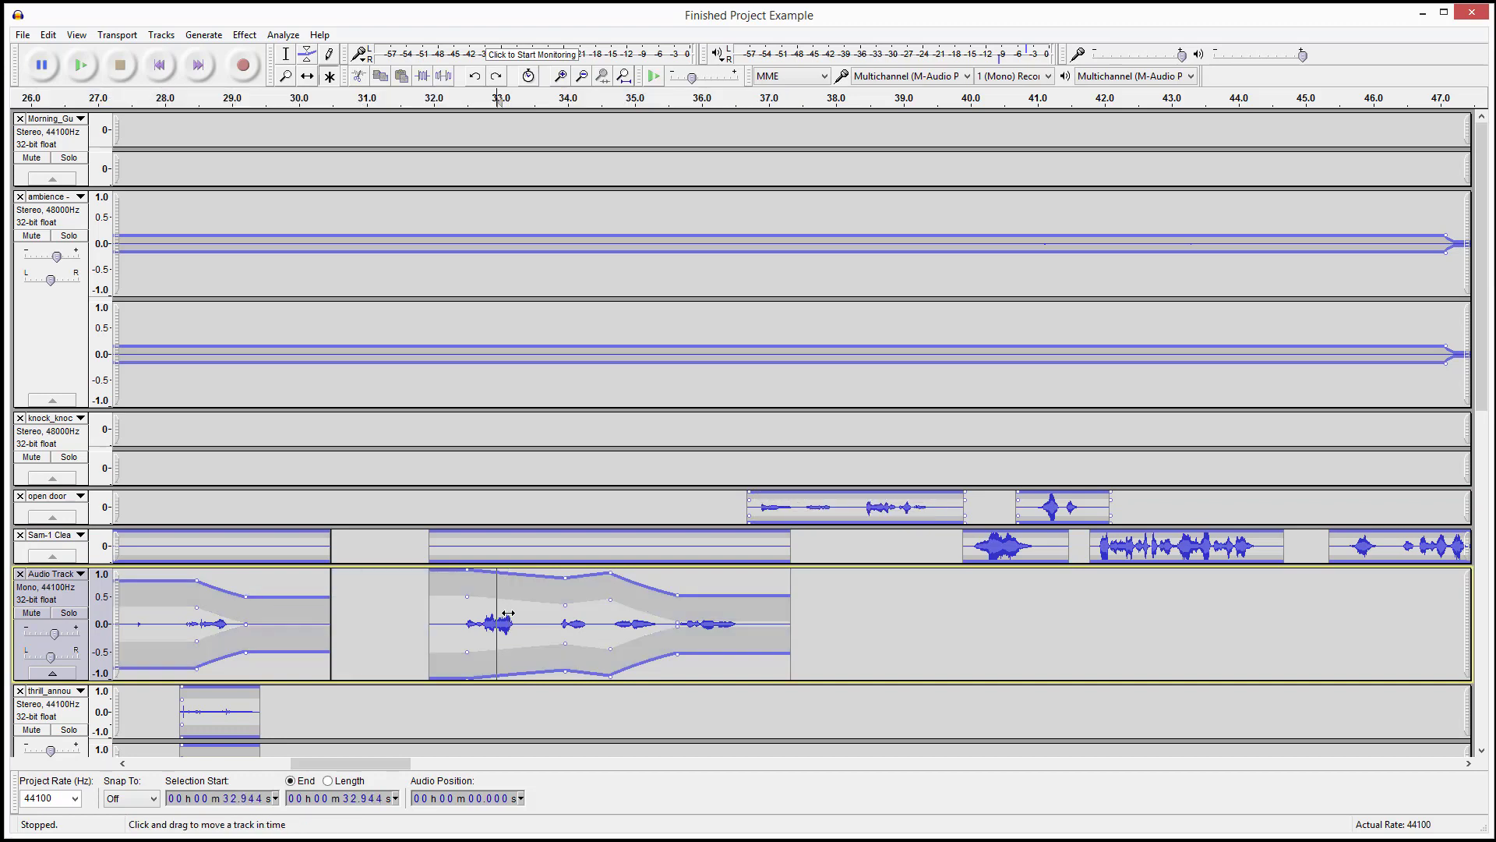
key("ctrl+z")
key("ctrl+z")
key("ctrl+z")
key("ctrl+z")
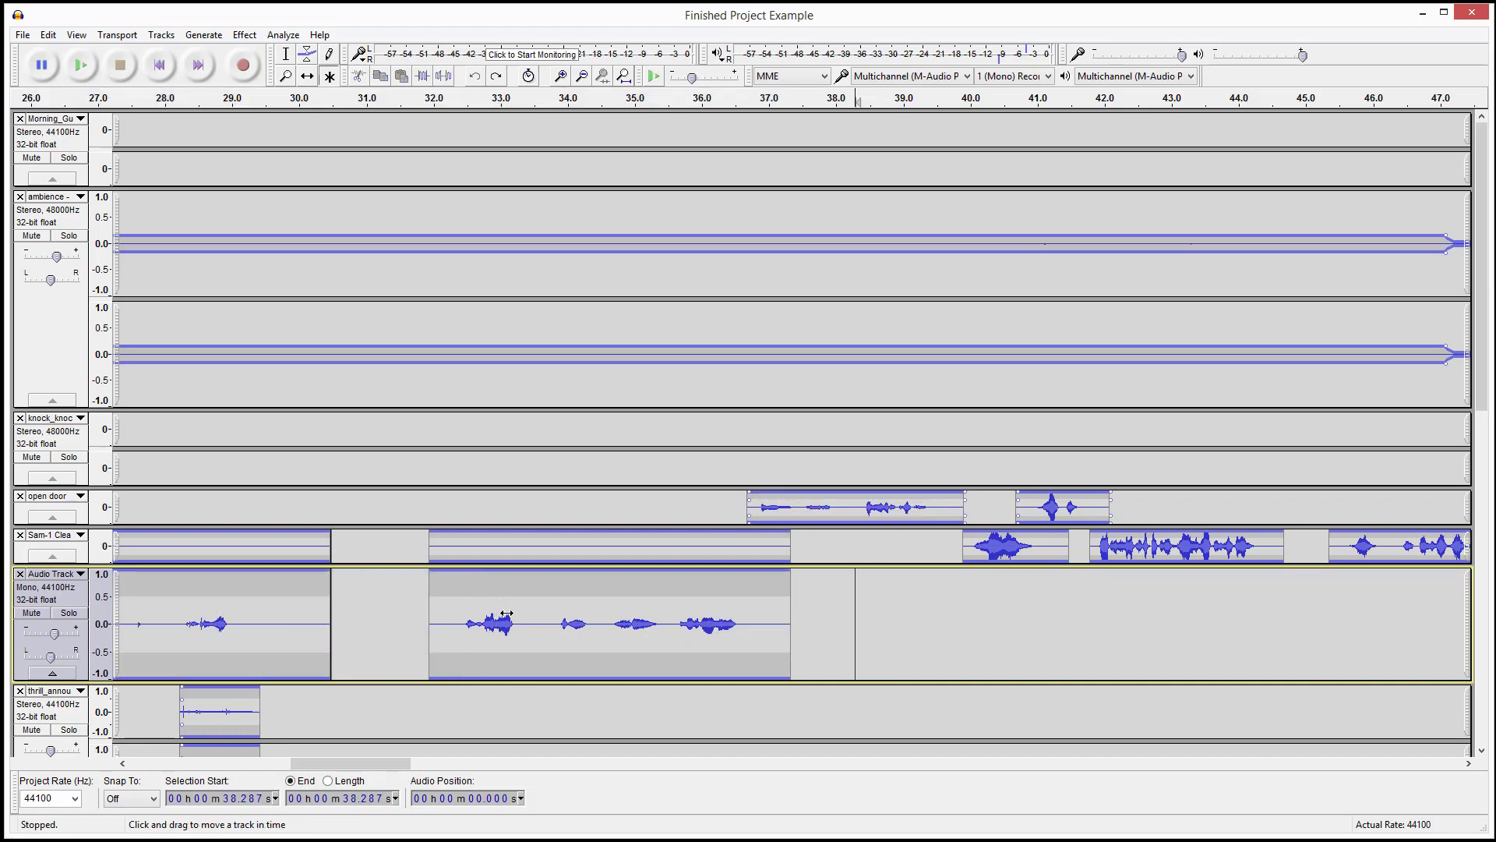
left_click(500, 596)
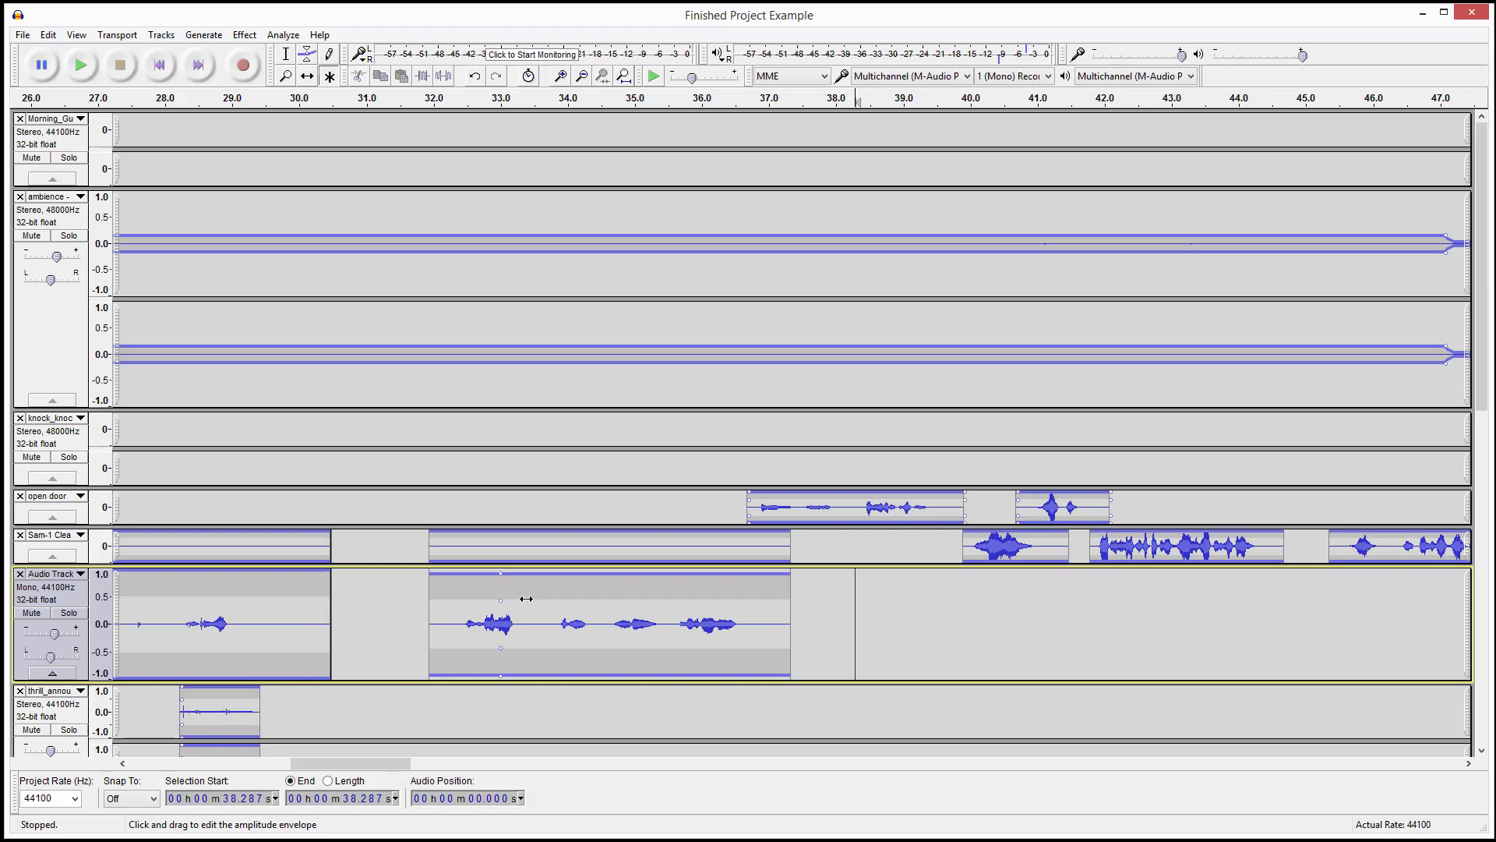
left_click_drag(572, 600, 590, 628)
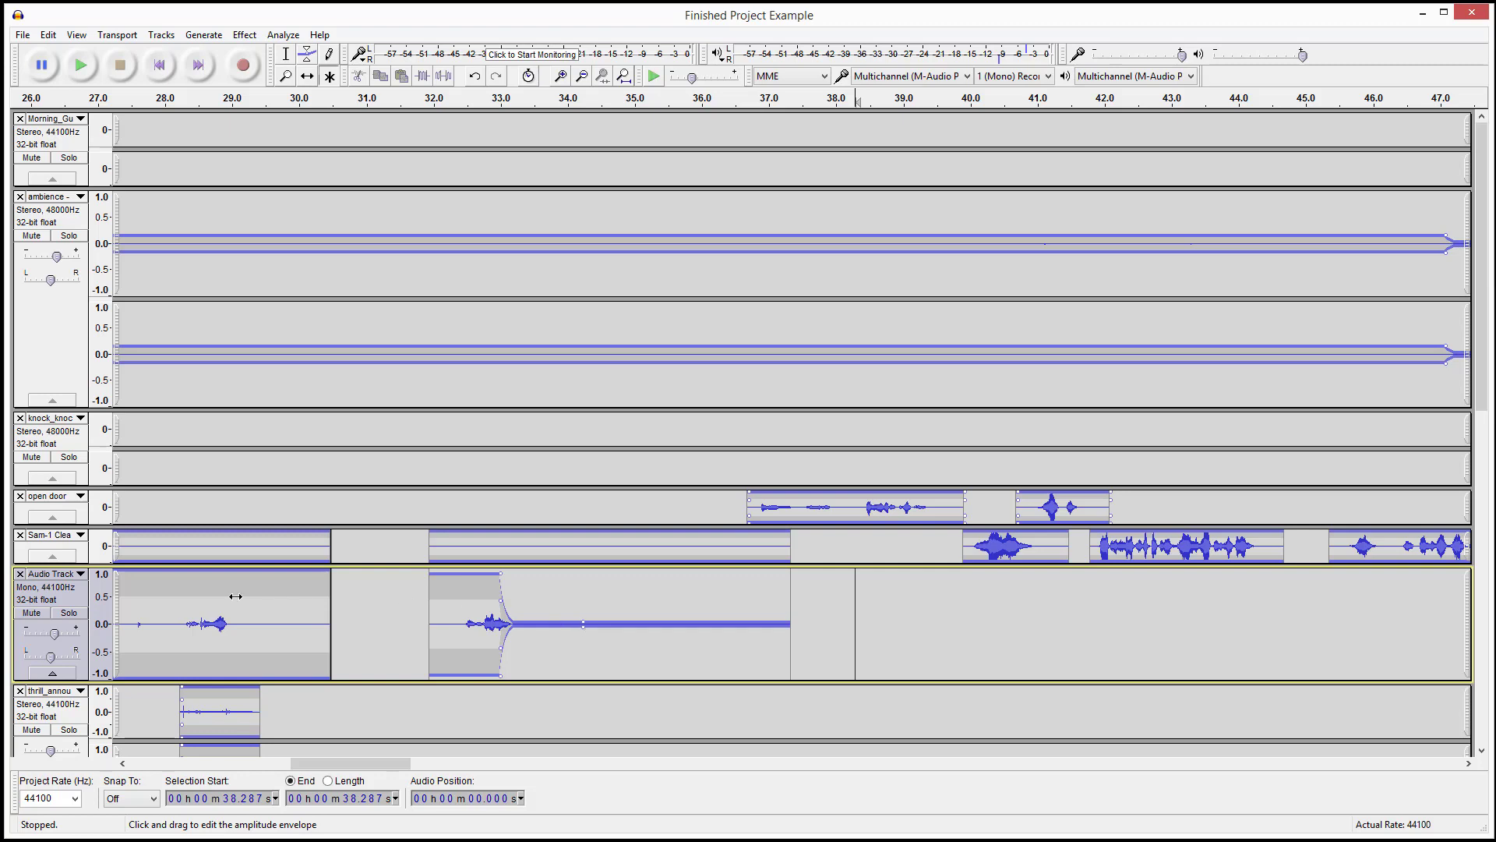
left_click(51, 590)
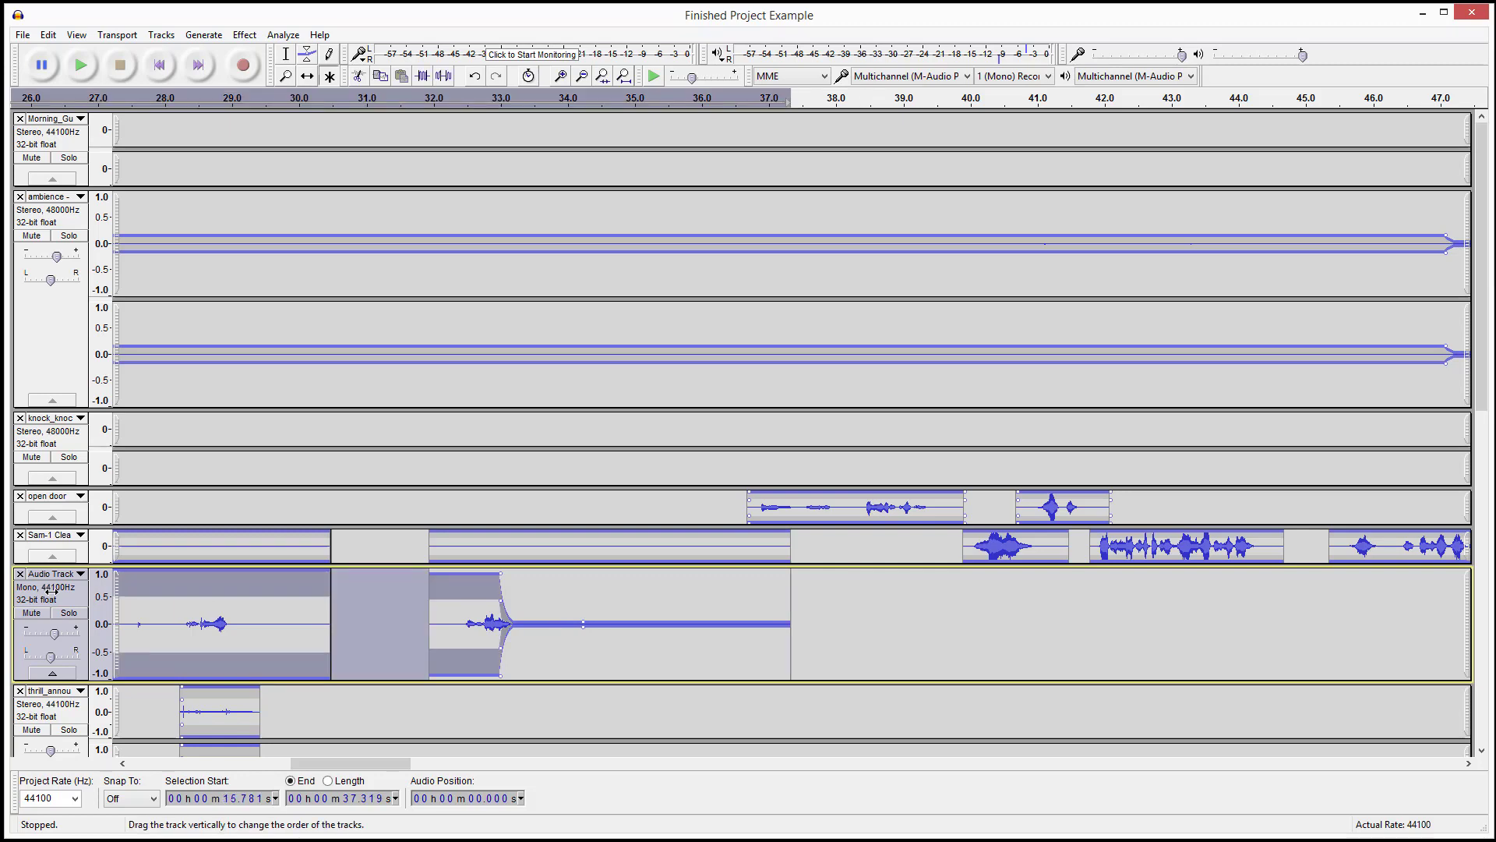
key("ctrl+z")
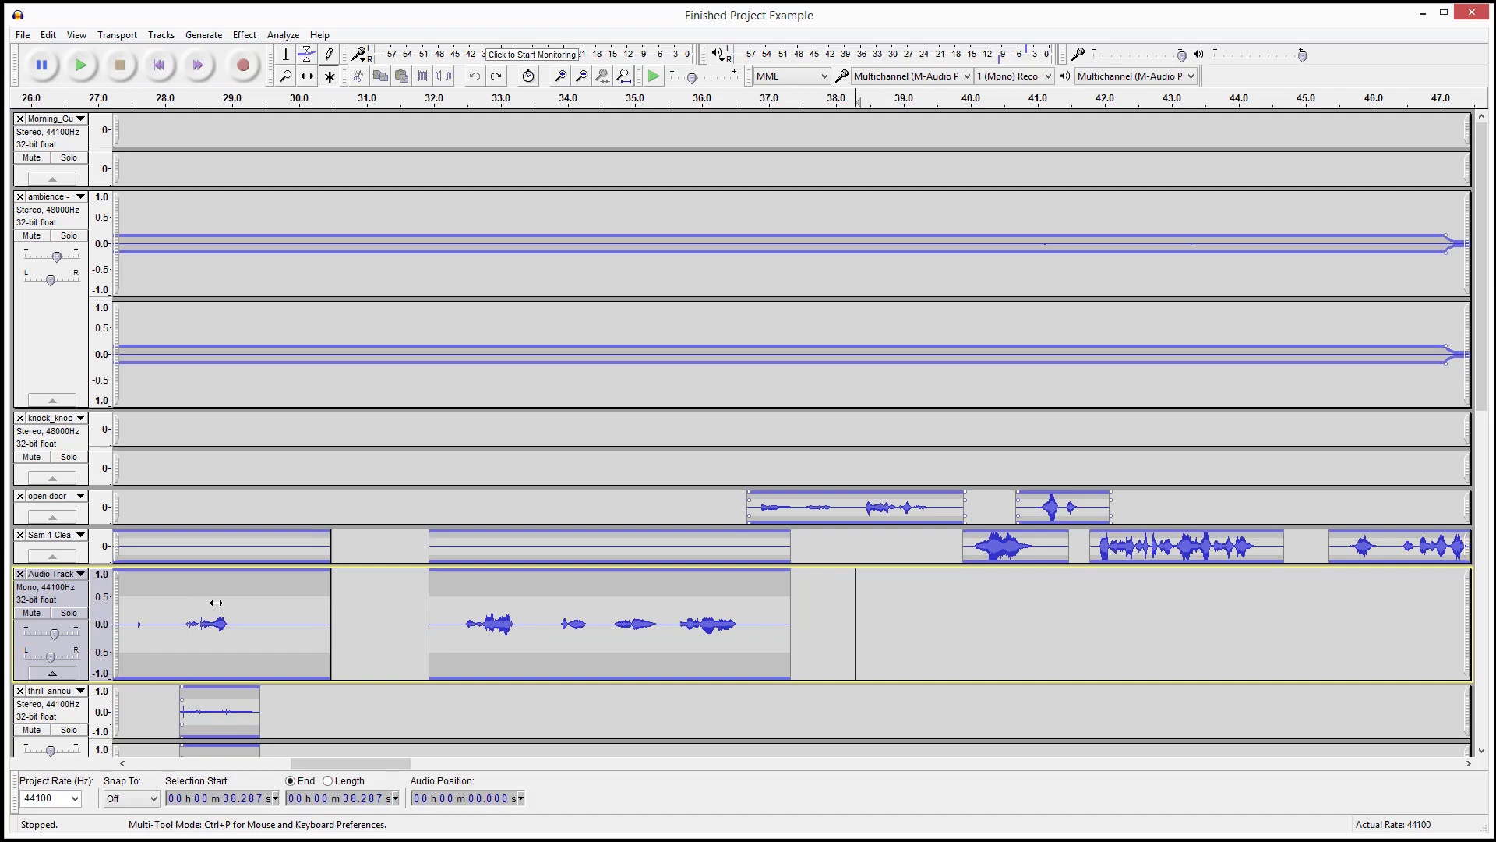
Step: Audition the second clip from about 32.4 s to locate the split point near 33.7 s
left_click(545, 609)
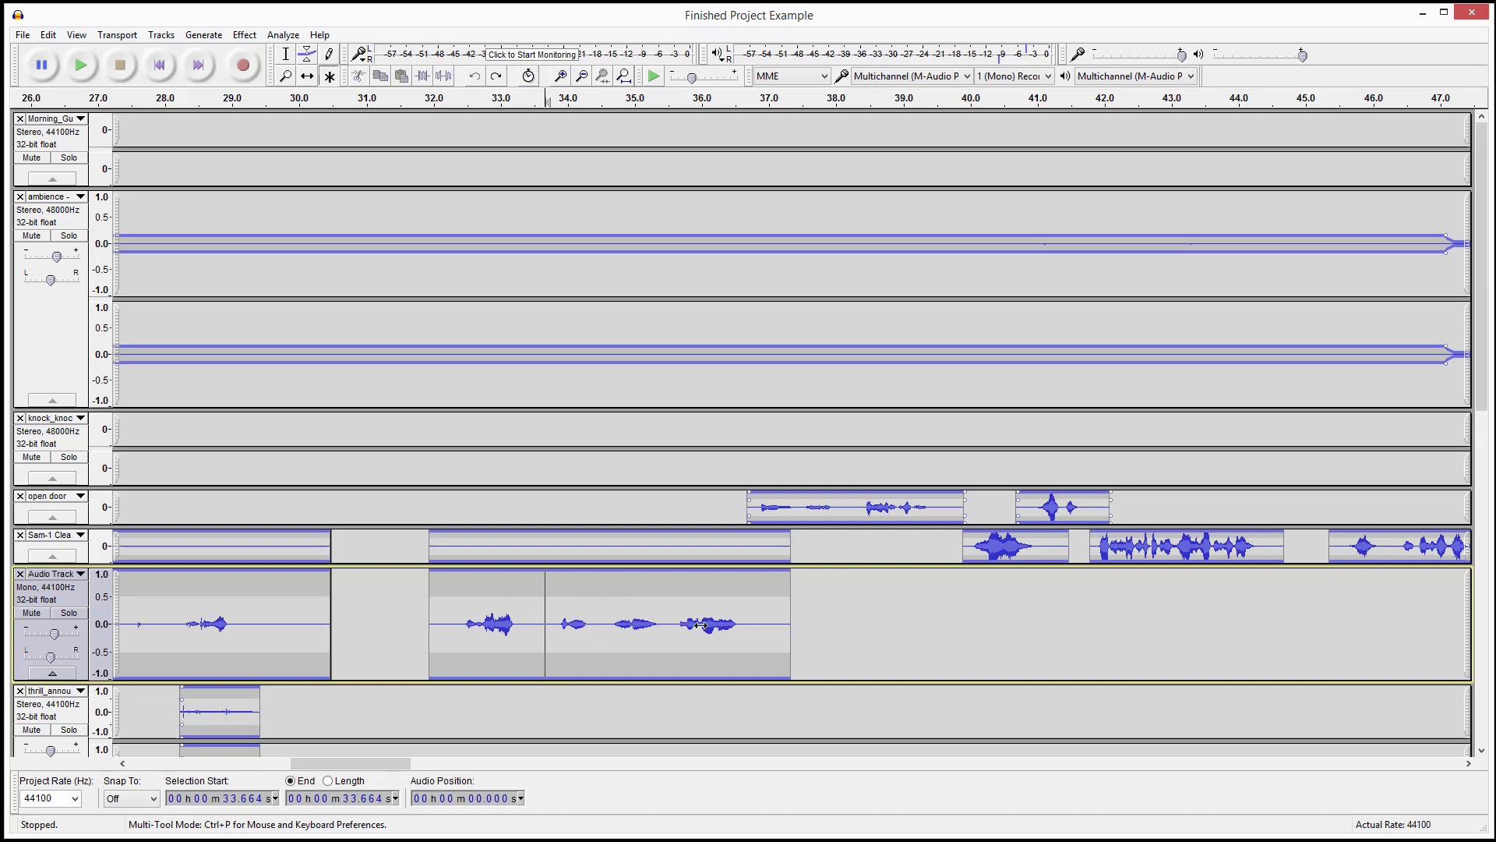
left_click(457, 609)
key("space")
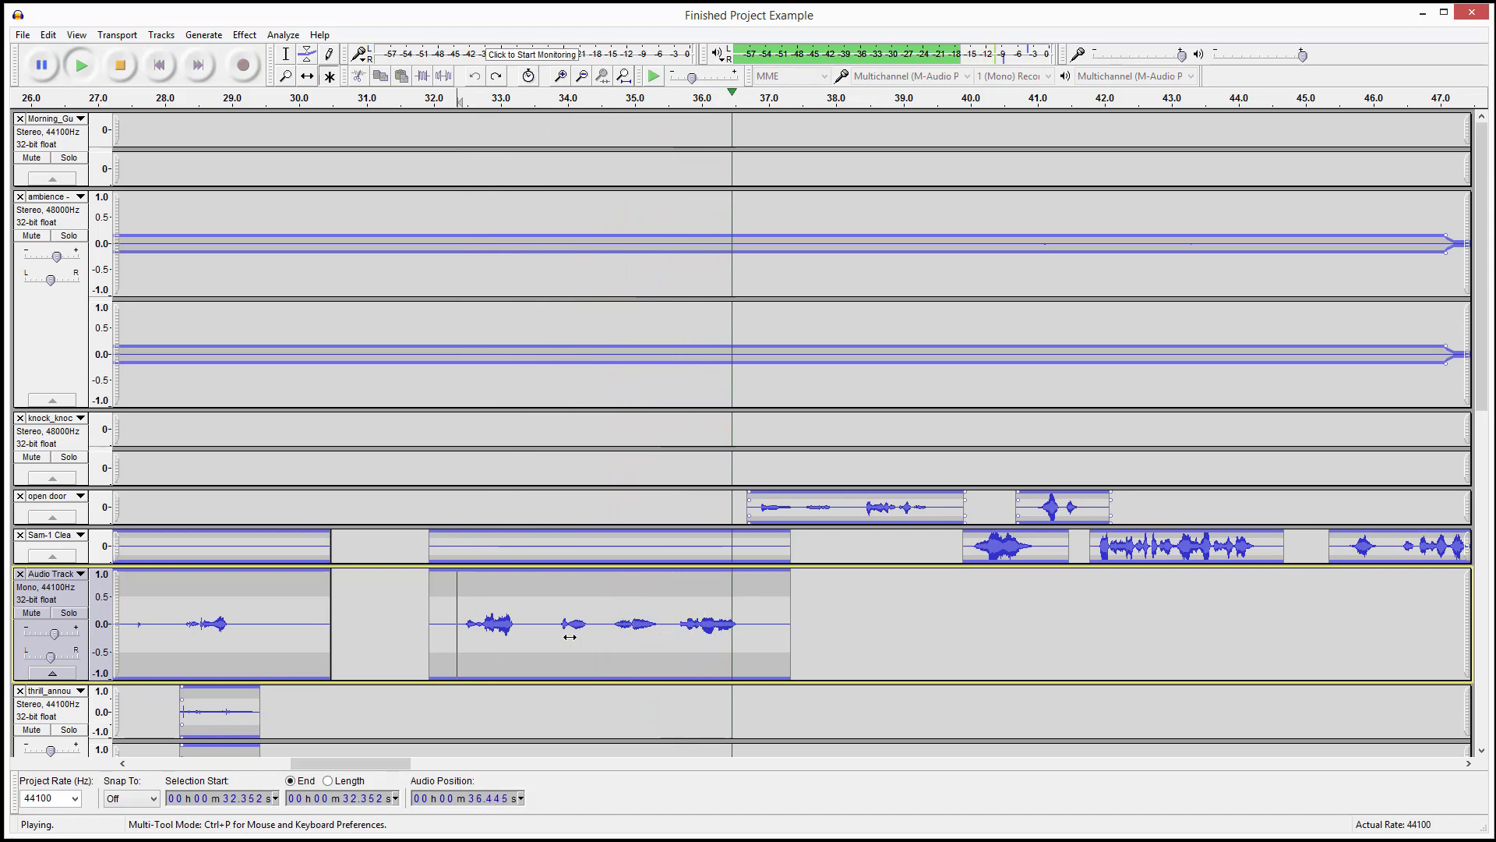
key("space")
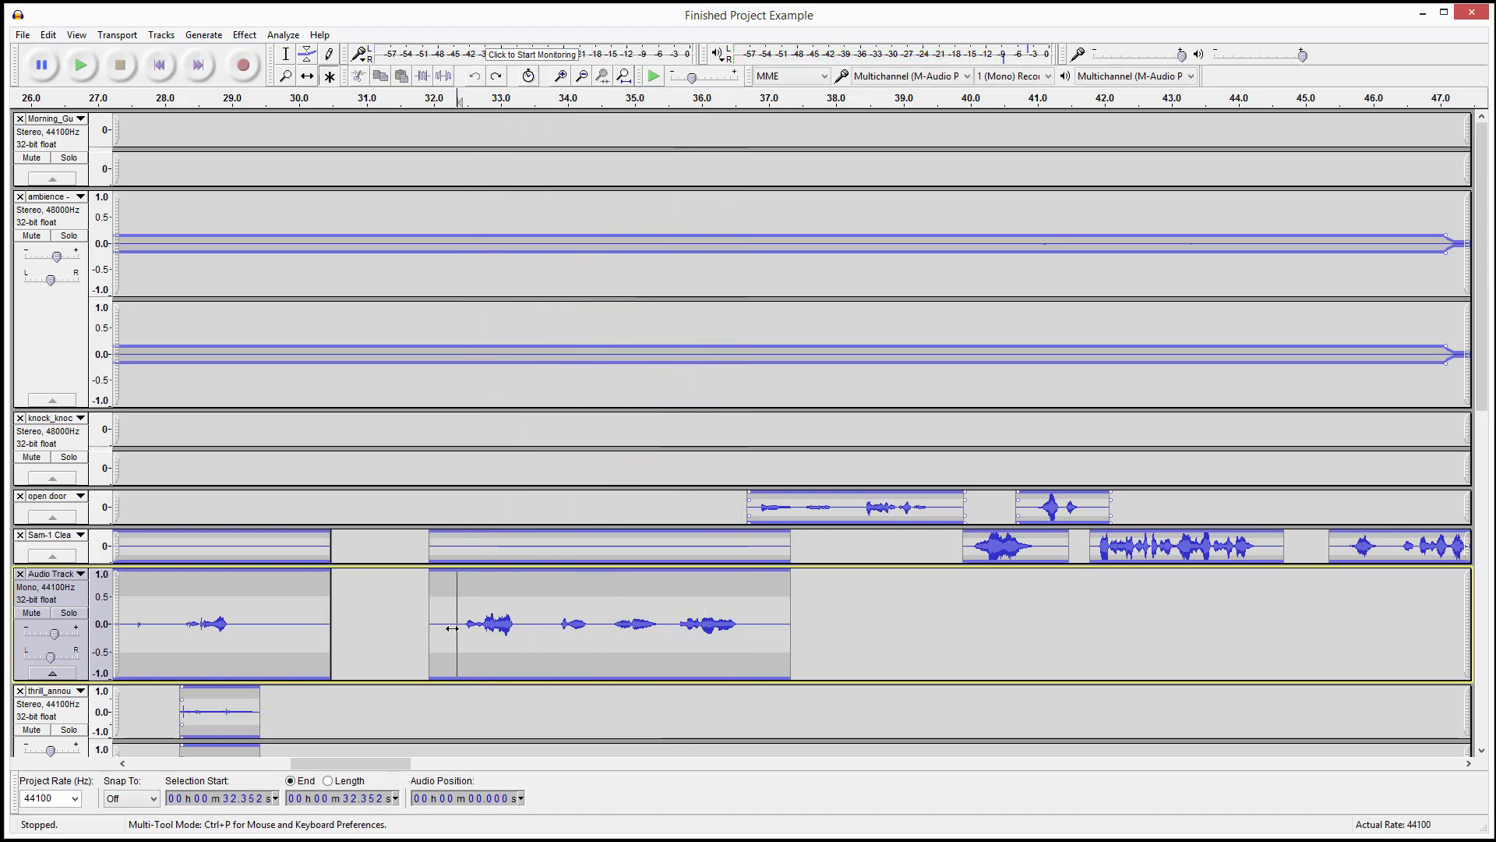
left_click(555, 613)
left_click(459, 601)
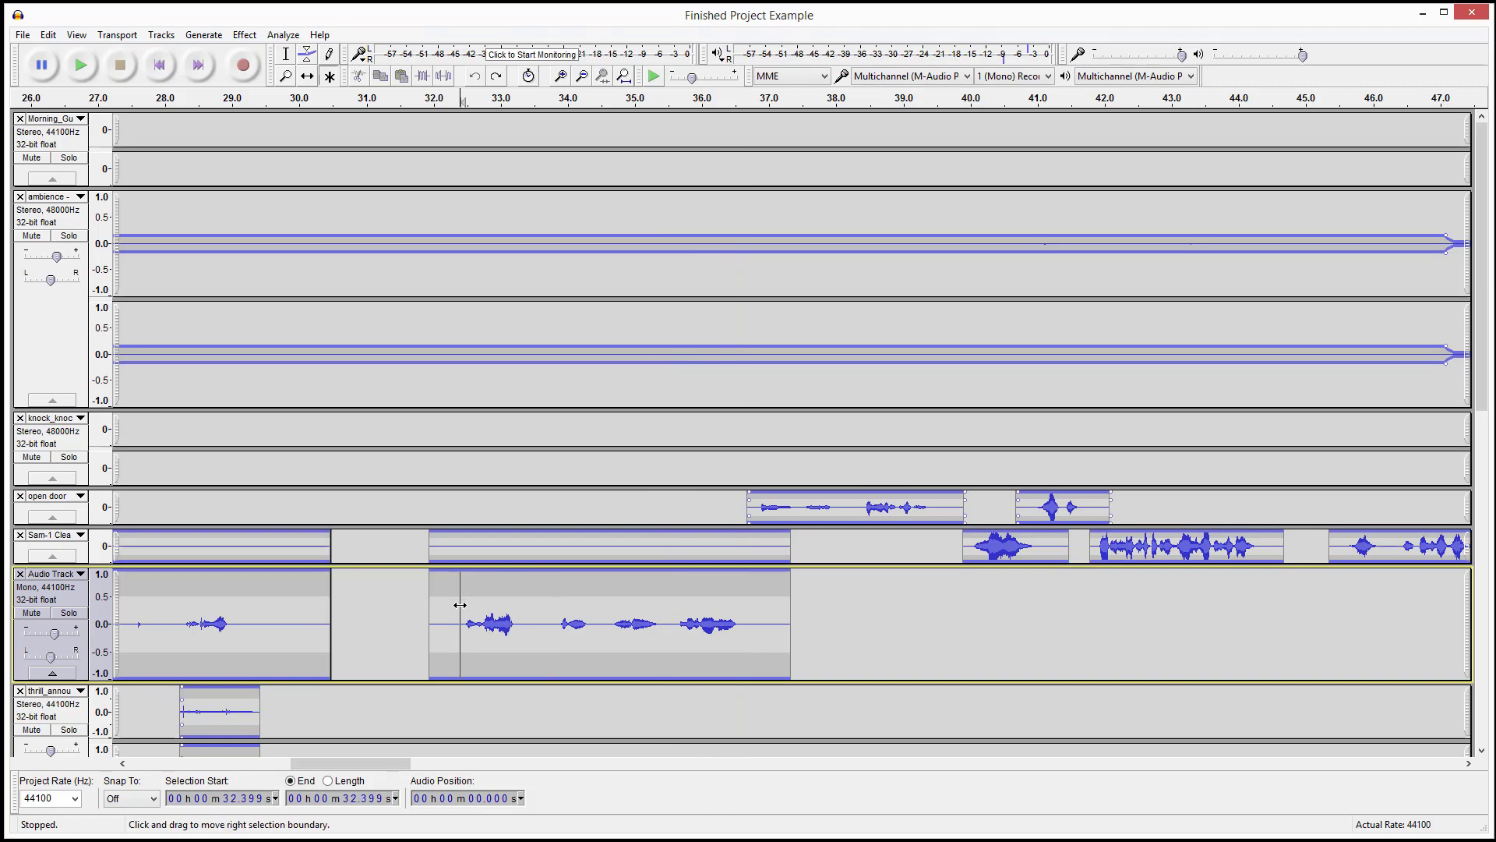
key("space")
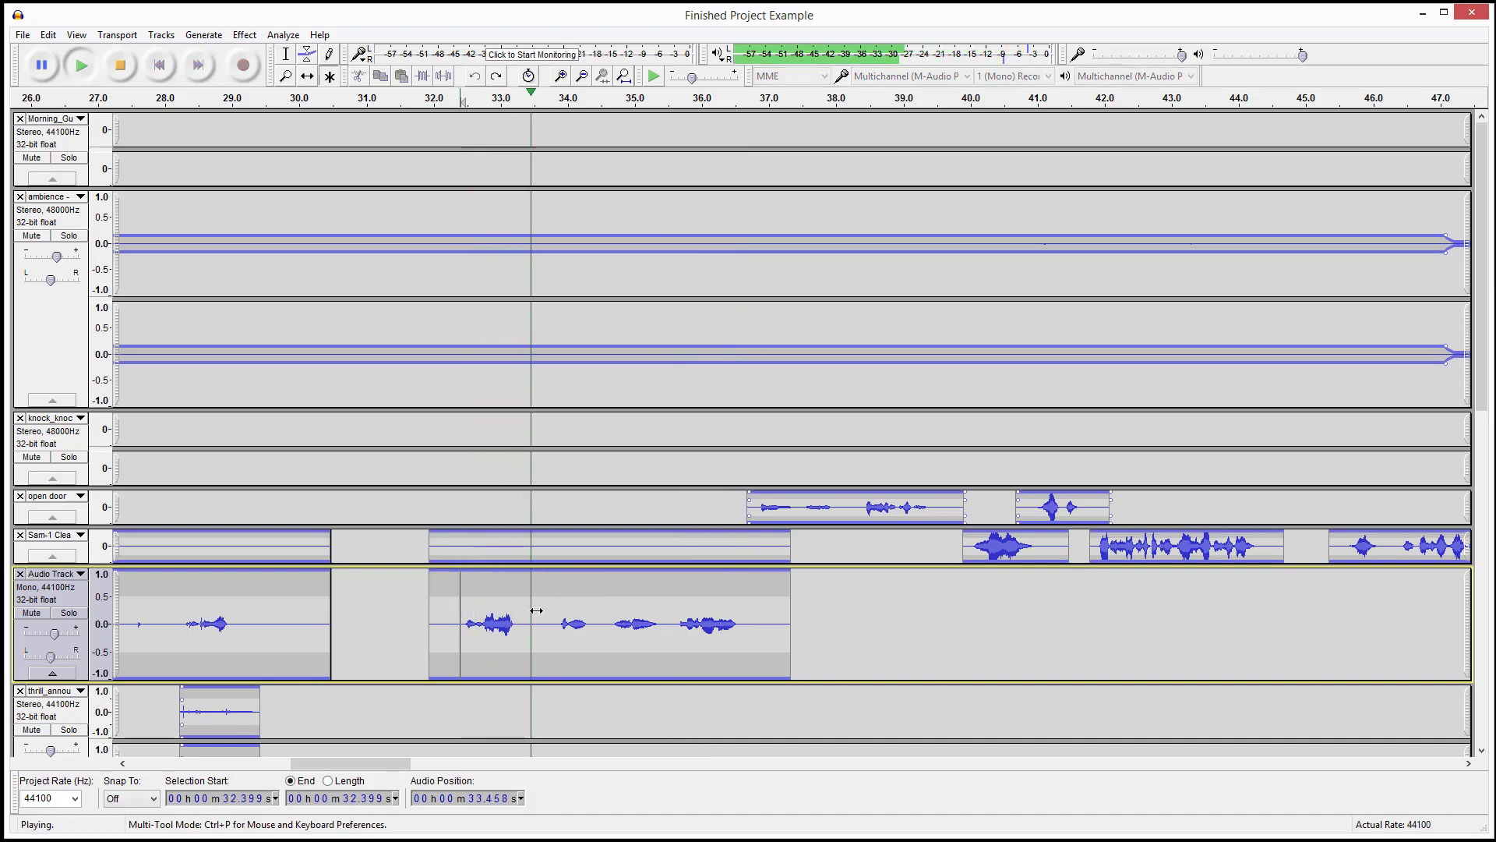
key("space")
left_click(544, 610)
key("space")
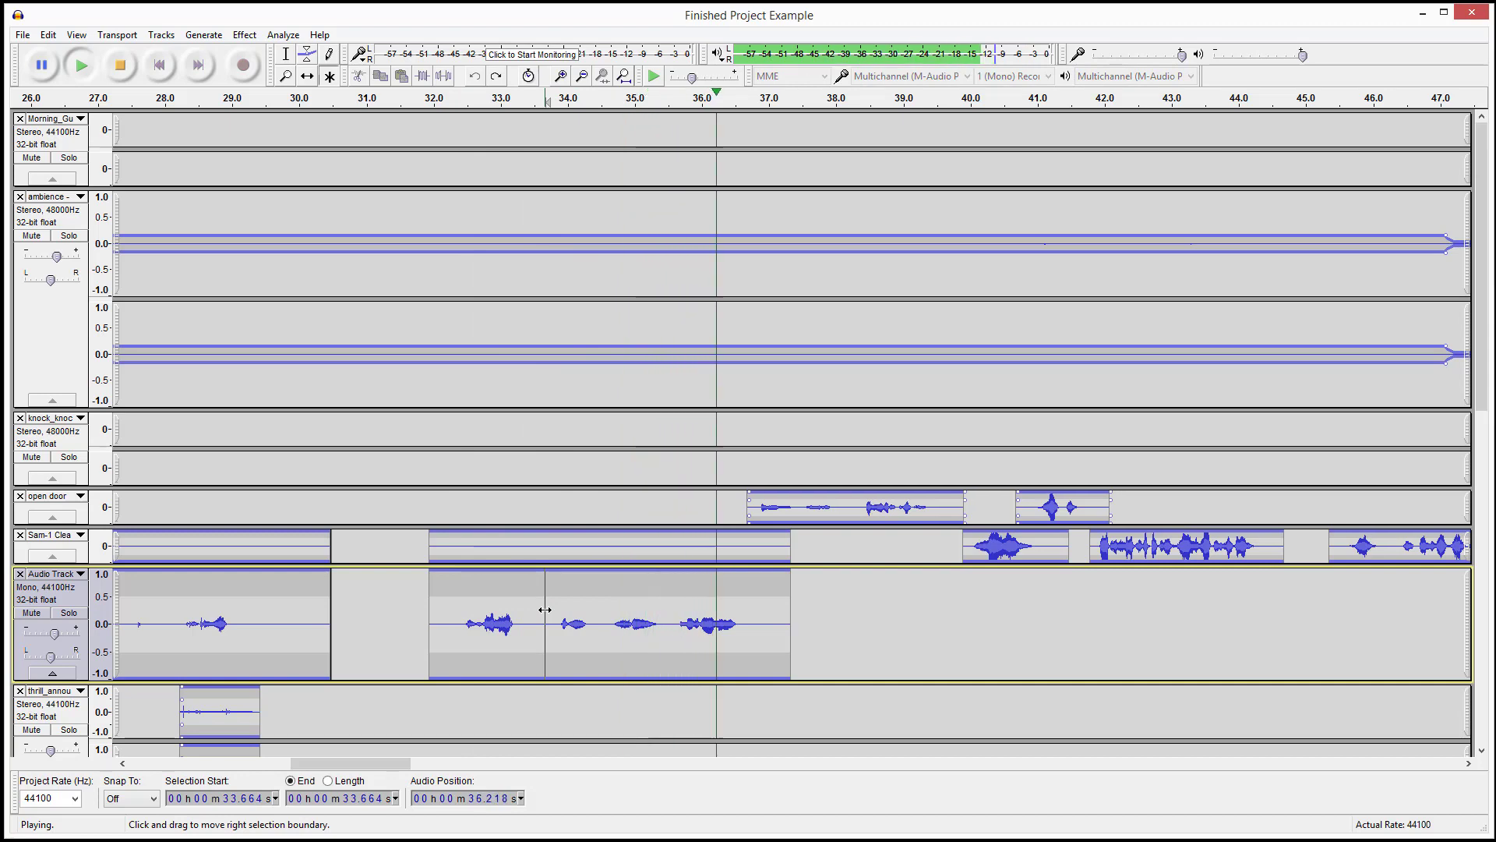
key("space")
Step: Fine-tune the edit point to 33.63 s and split the clip there with Ctrl+I
left_click(475, 605)
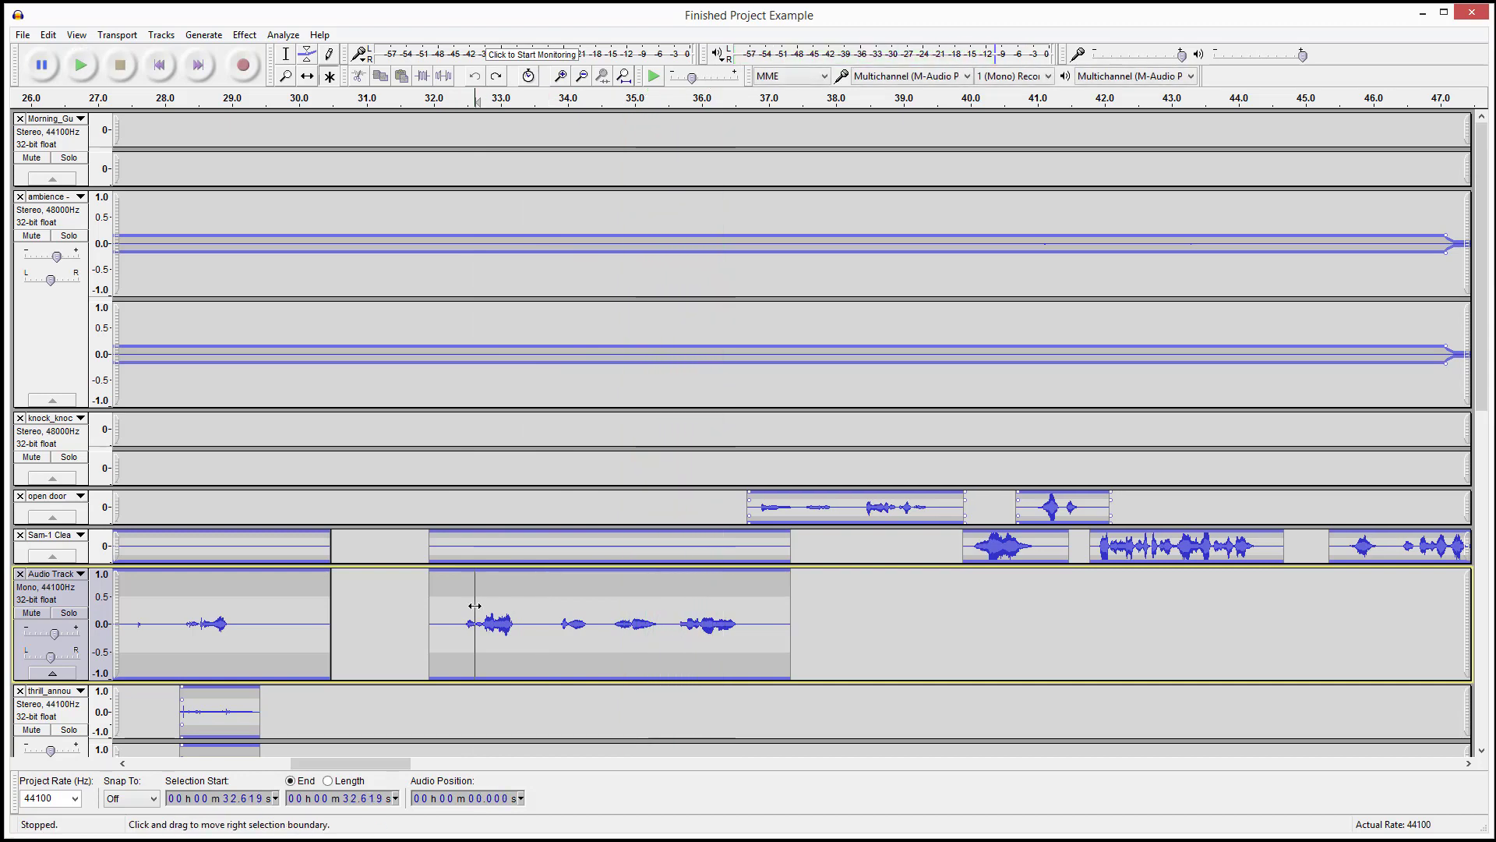
left_click(558, 609)
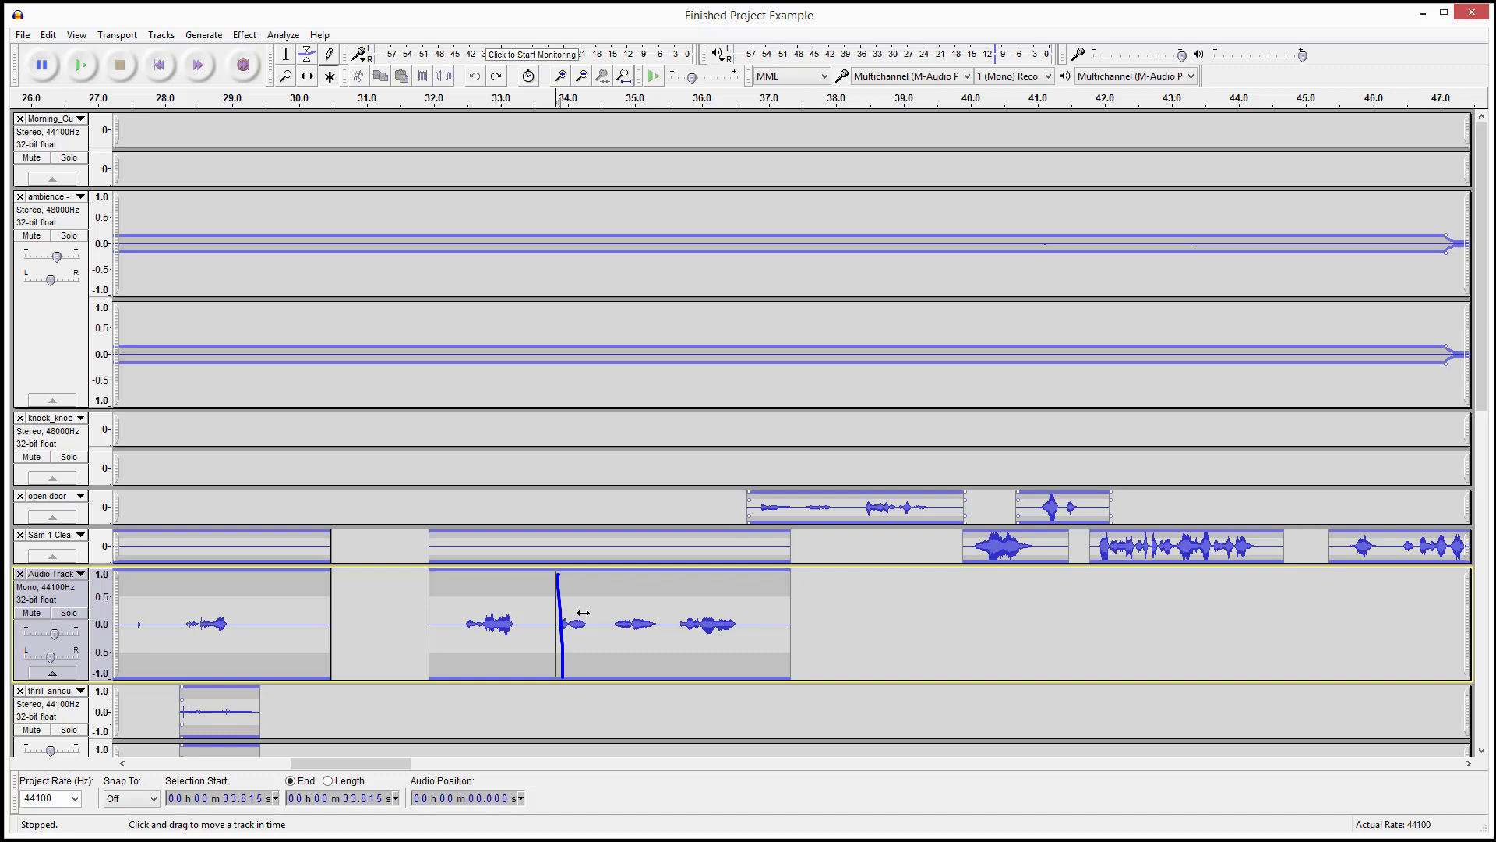
mouse_move(567, 604)
left_mouse_down()
mouse_move(648, 596)
mouse_move(648, 623)
mouse_move(665, 620)
mouse_move(685, 606)
mouse_move(674, 583)
mouse_move(677, 647)
left_mouse_up()
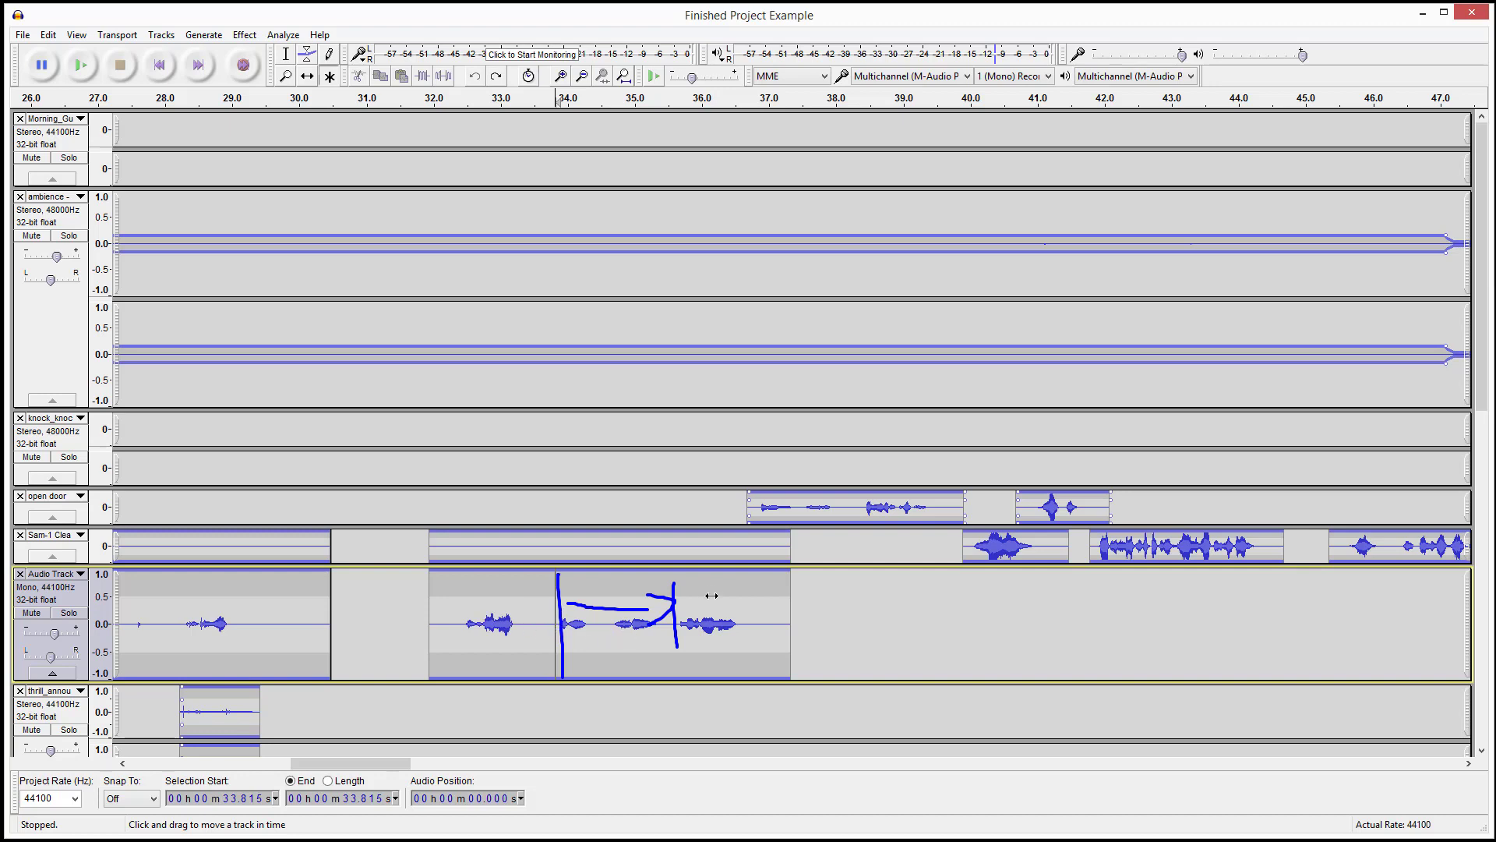
key("Escape")
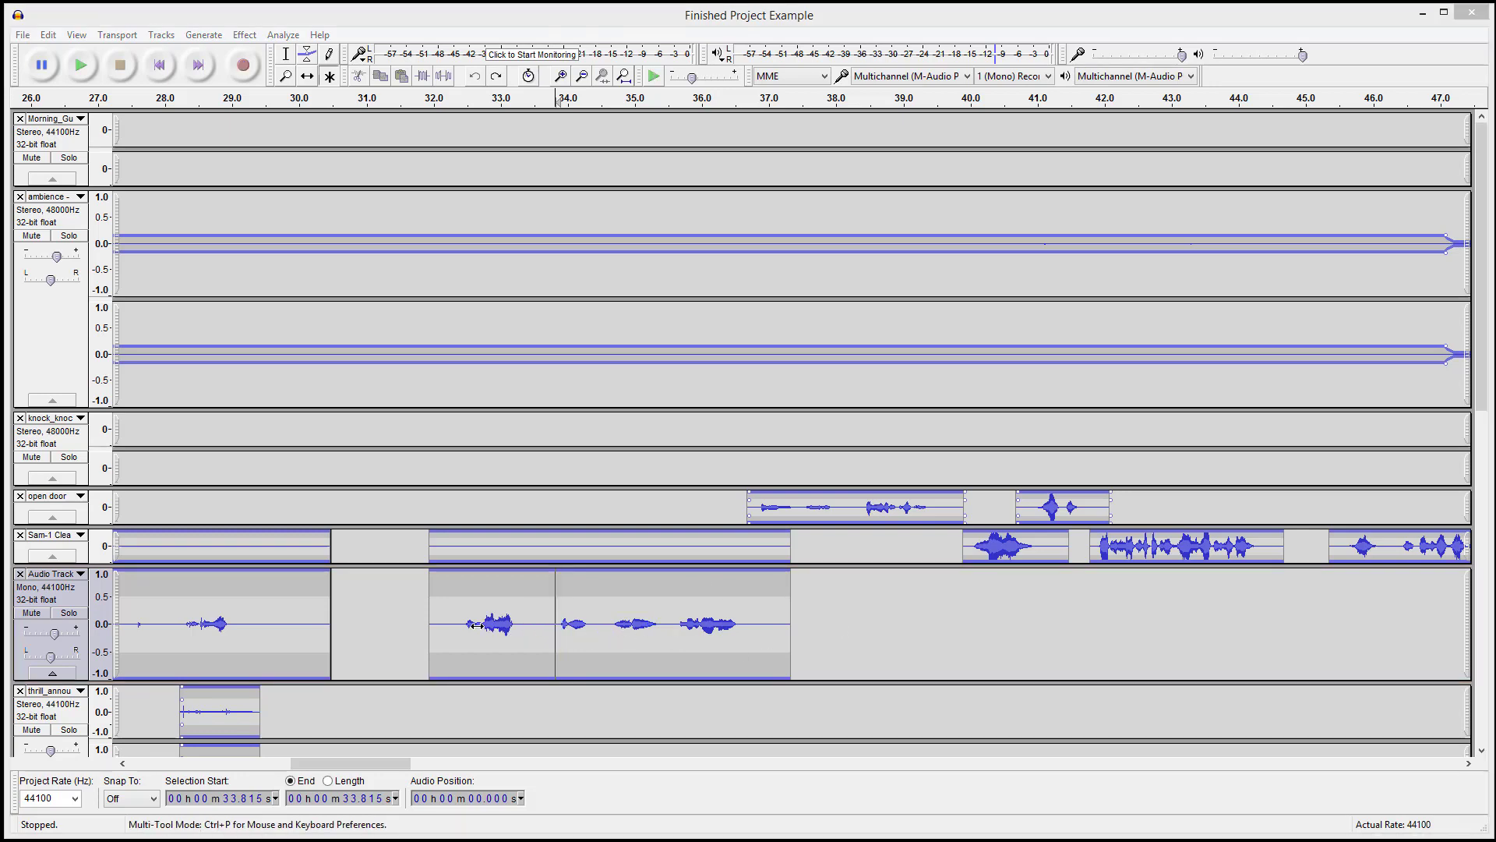
left_click(549, 623)
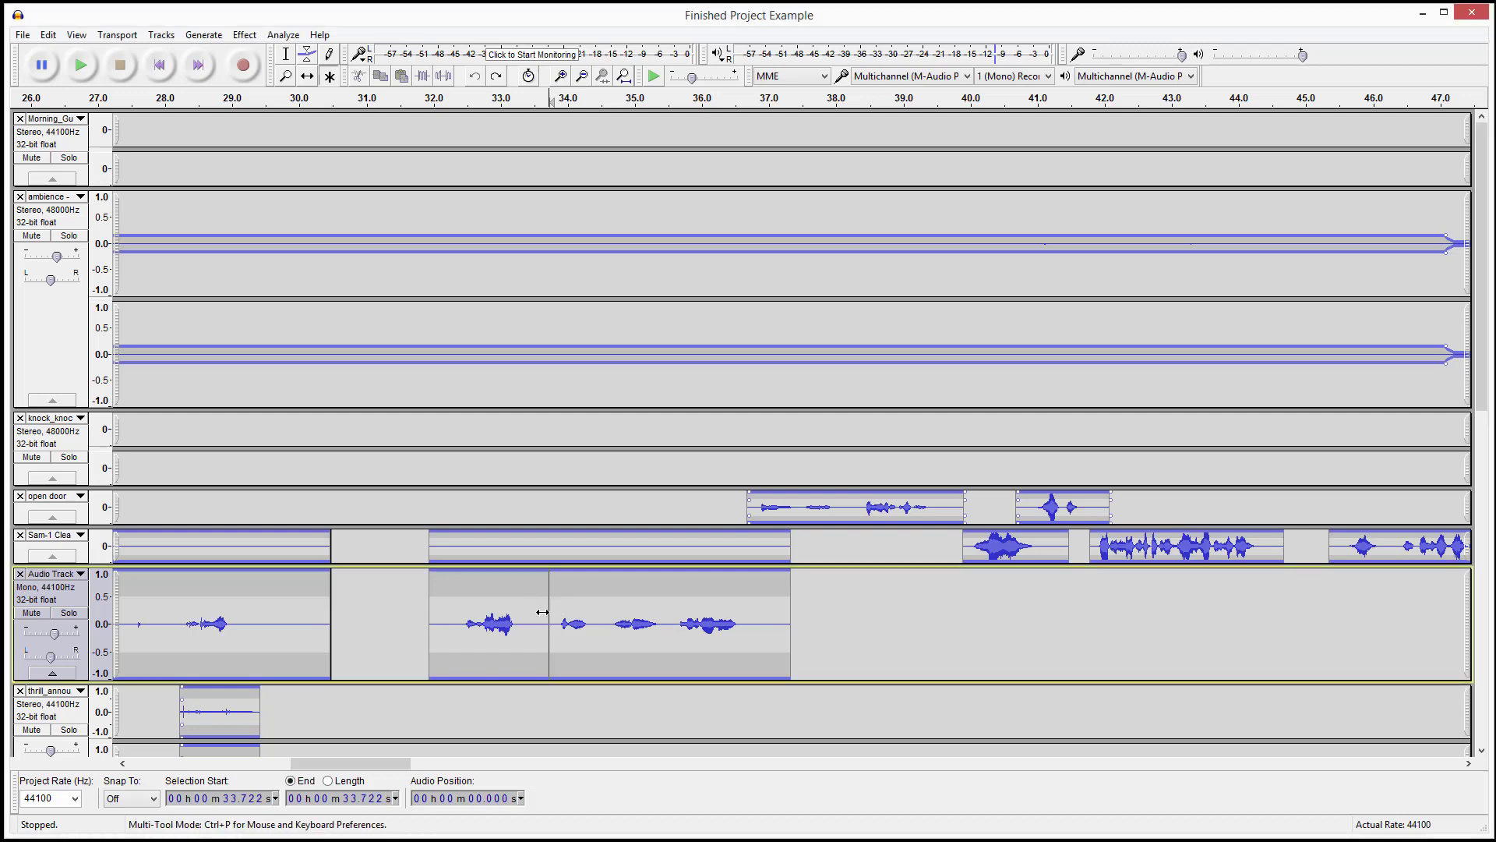
left_click(543, 613)
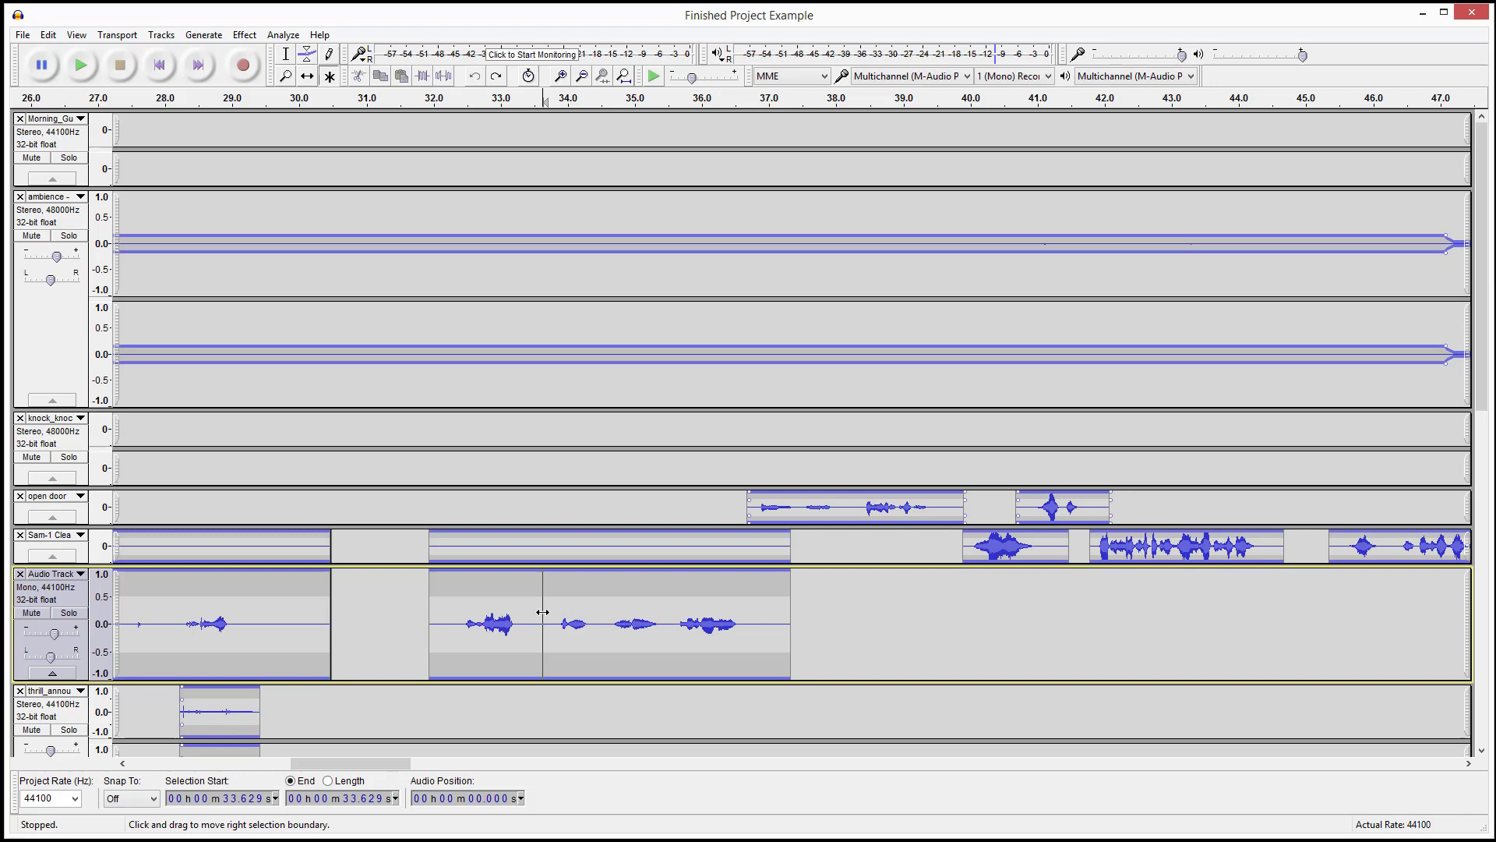
key("ctrl+i")
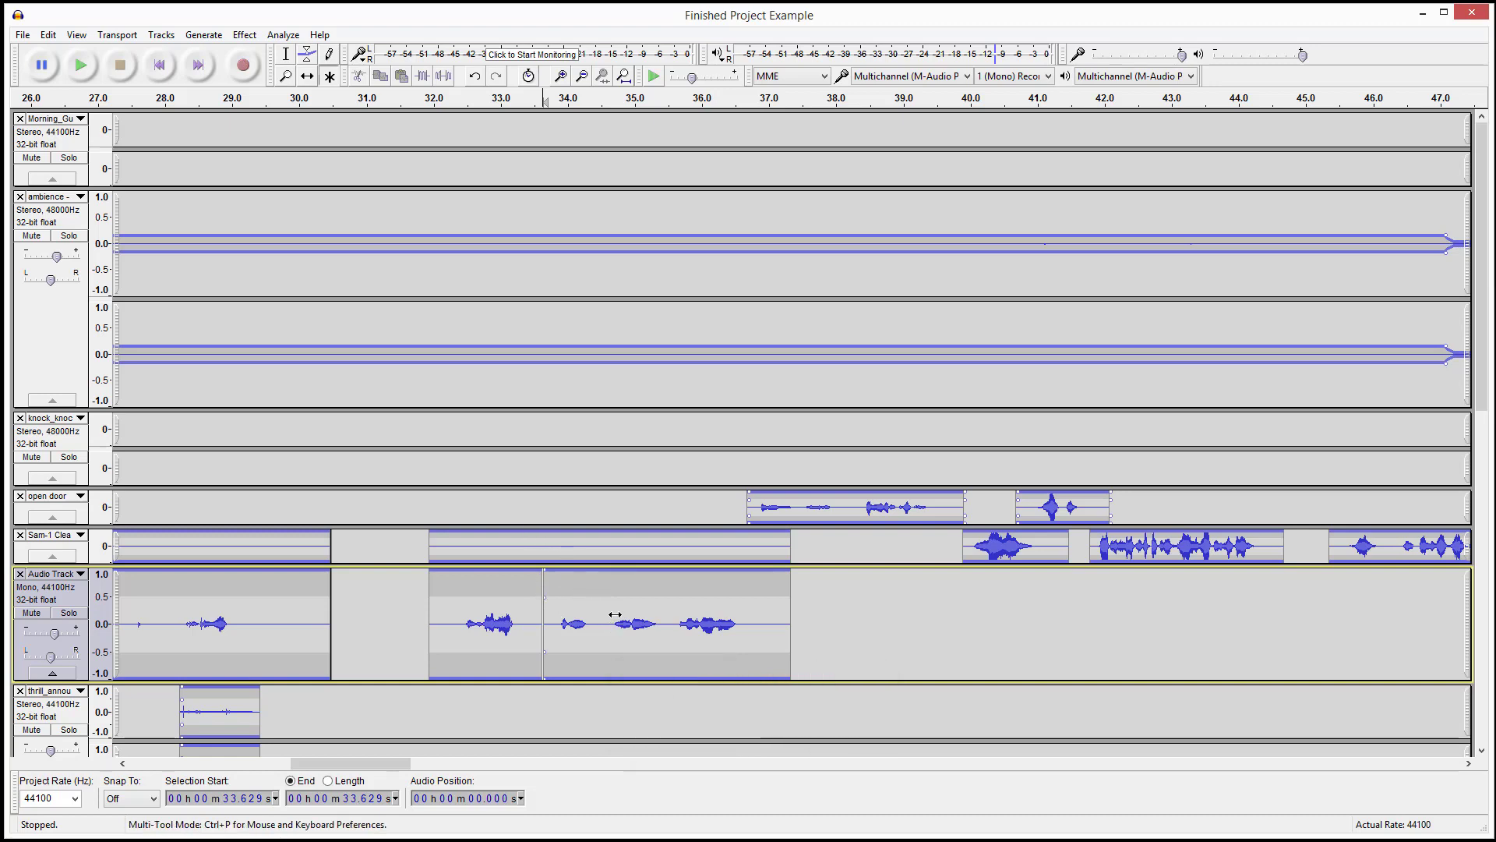
Step: Move the right-hand clip later to leave a gap, and audition it from 32.3 s and 35.97 s
mouse_move(754, 594)
left_mouse_down()
mouse_move(587, 579)
mouse_move(557, 630)
mouse_move(684, 658)
mouse_move(719, 600)
mouse_move(993, 608)
mouse_move(944, 618)
left_mouse_up()
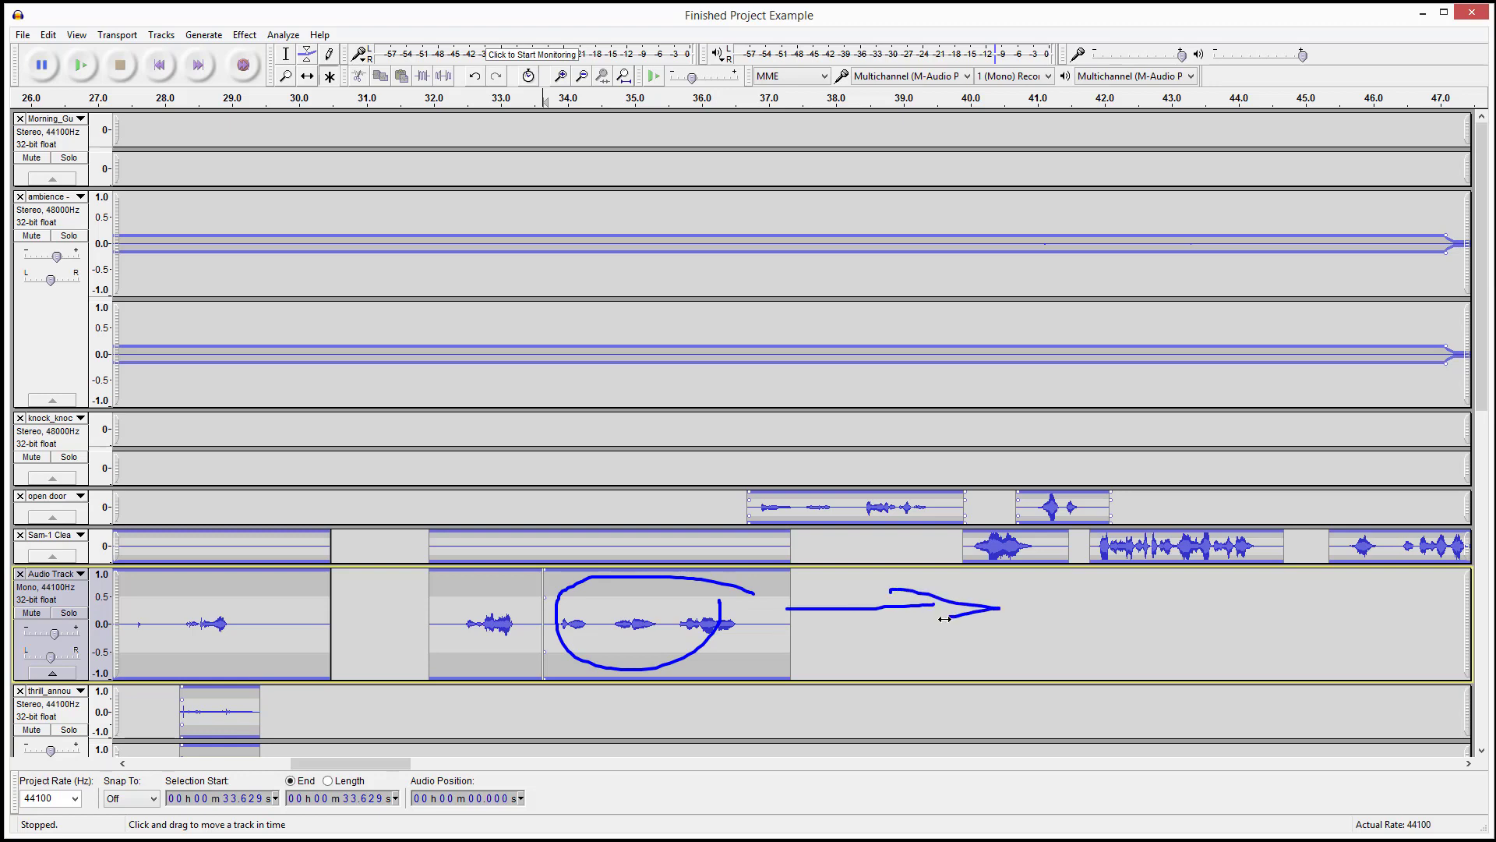
key("Escape")
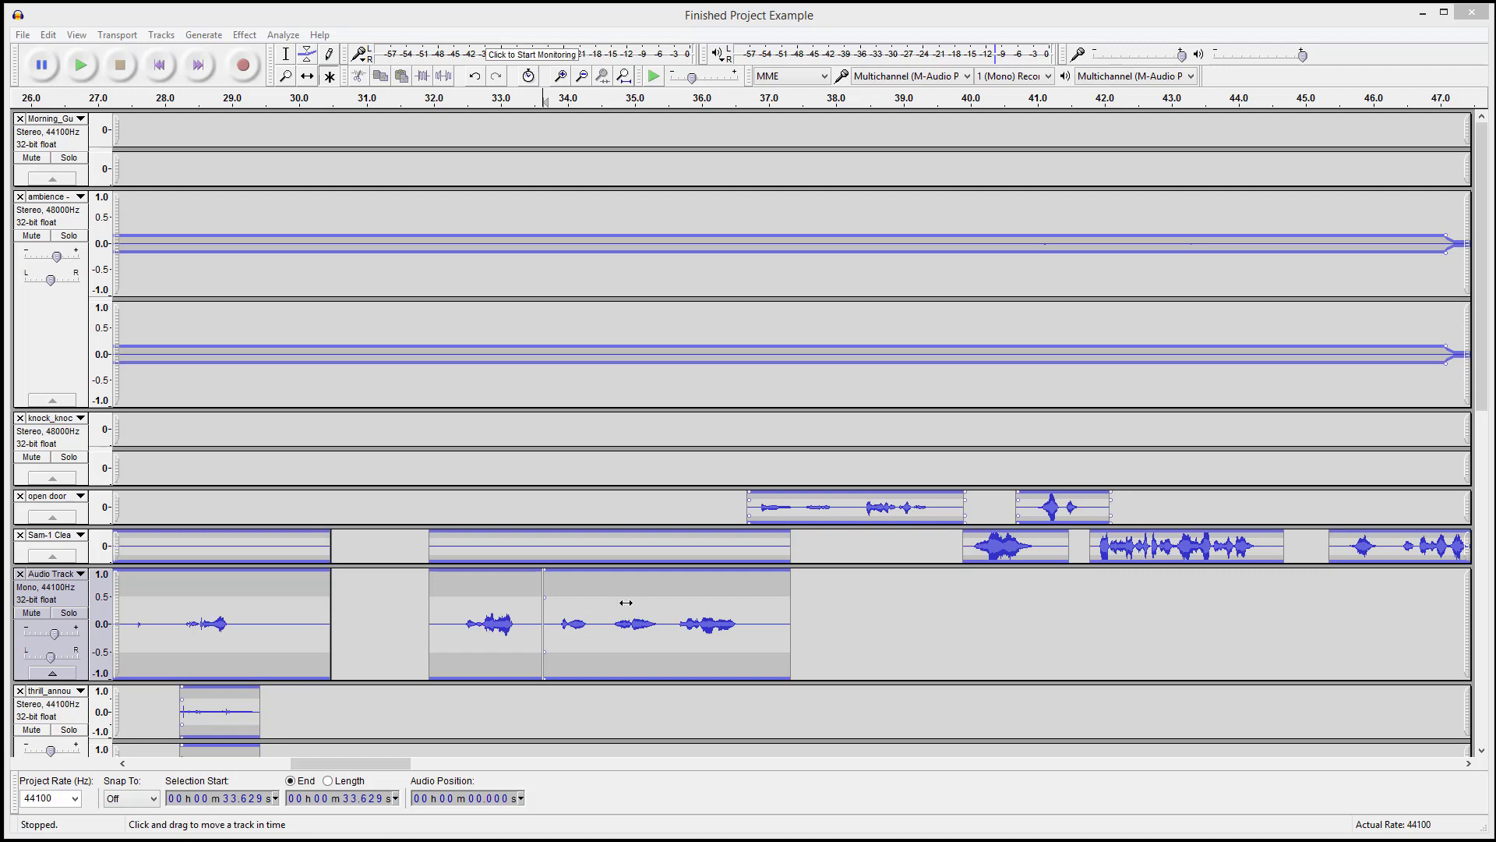
left_click_drag(620, 621, 687, 625)
left_click(456, 604)
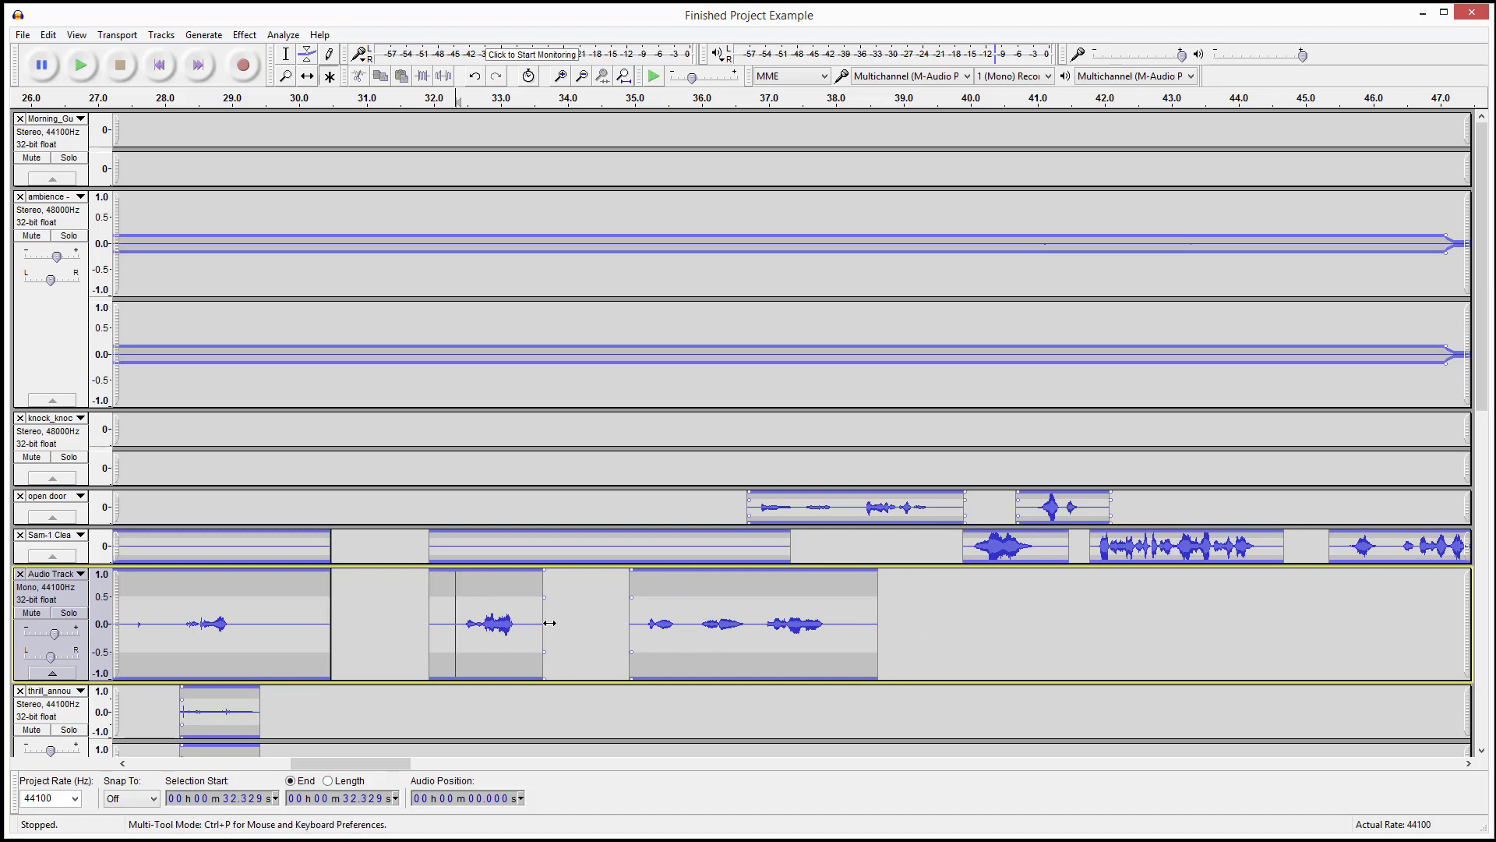
key("space")
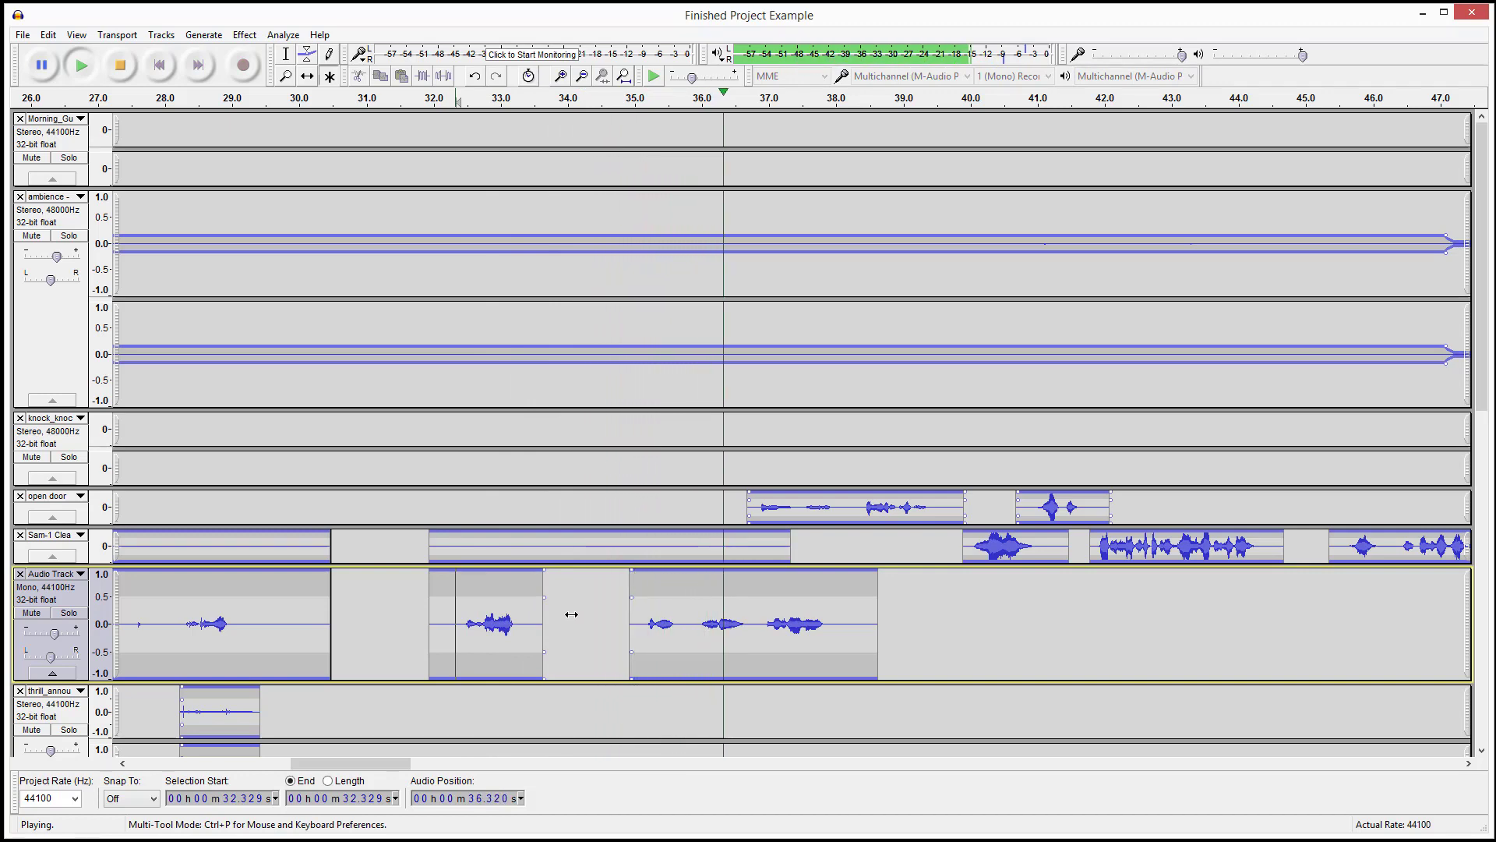
key("space")
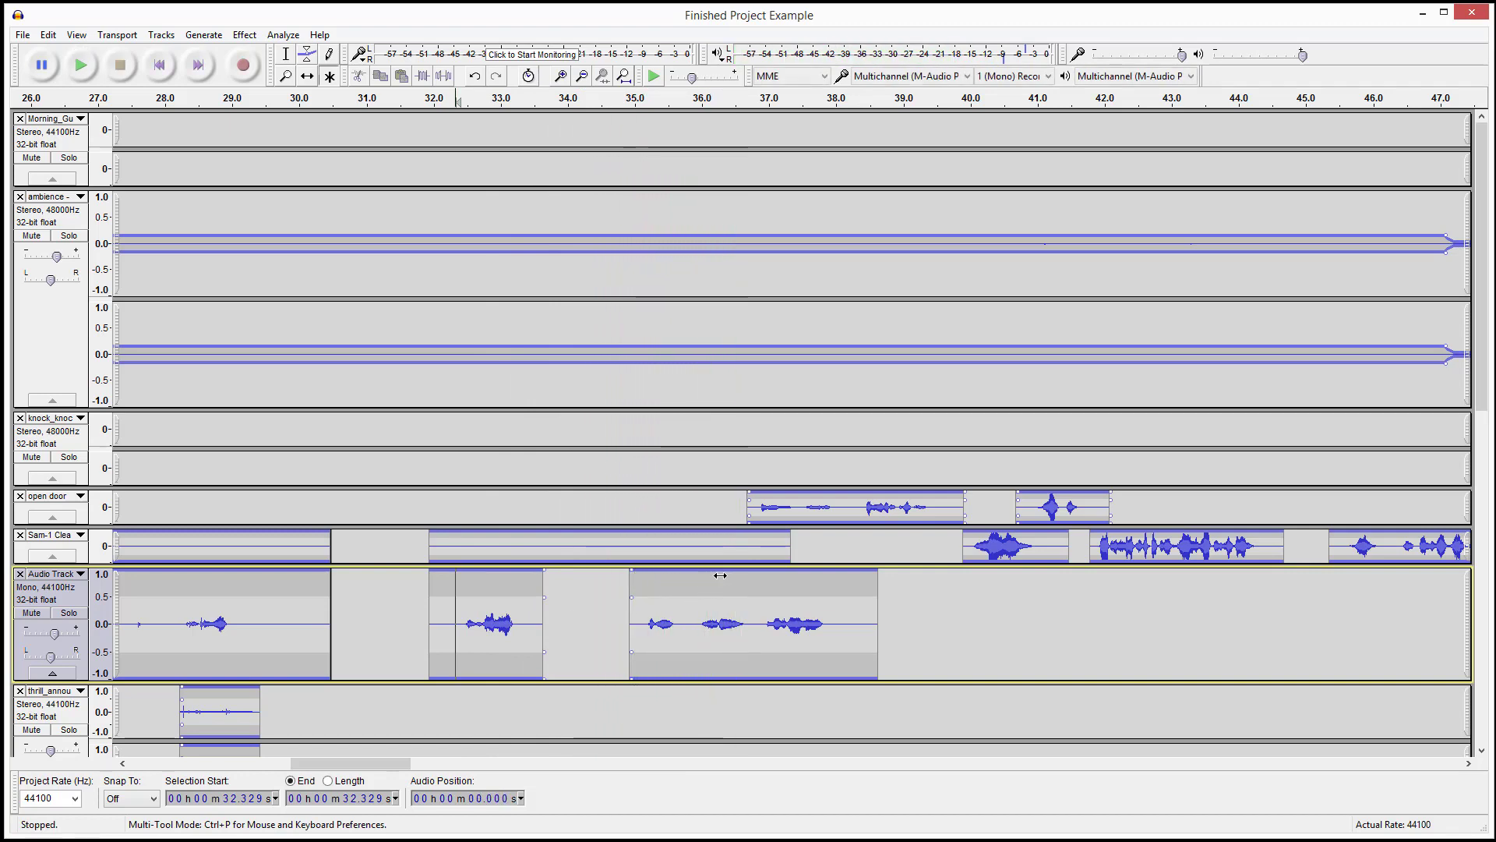
left_click(700, 615)
key("space")
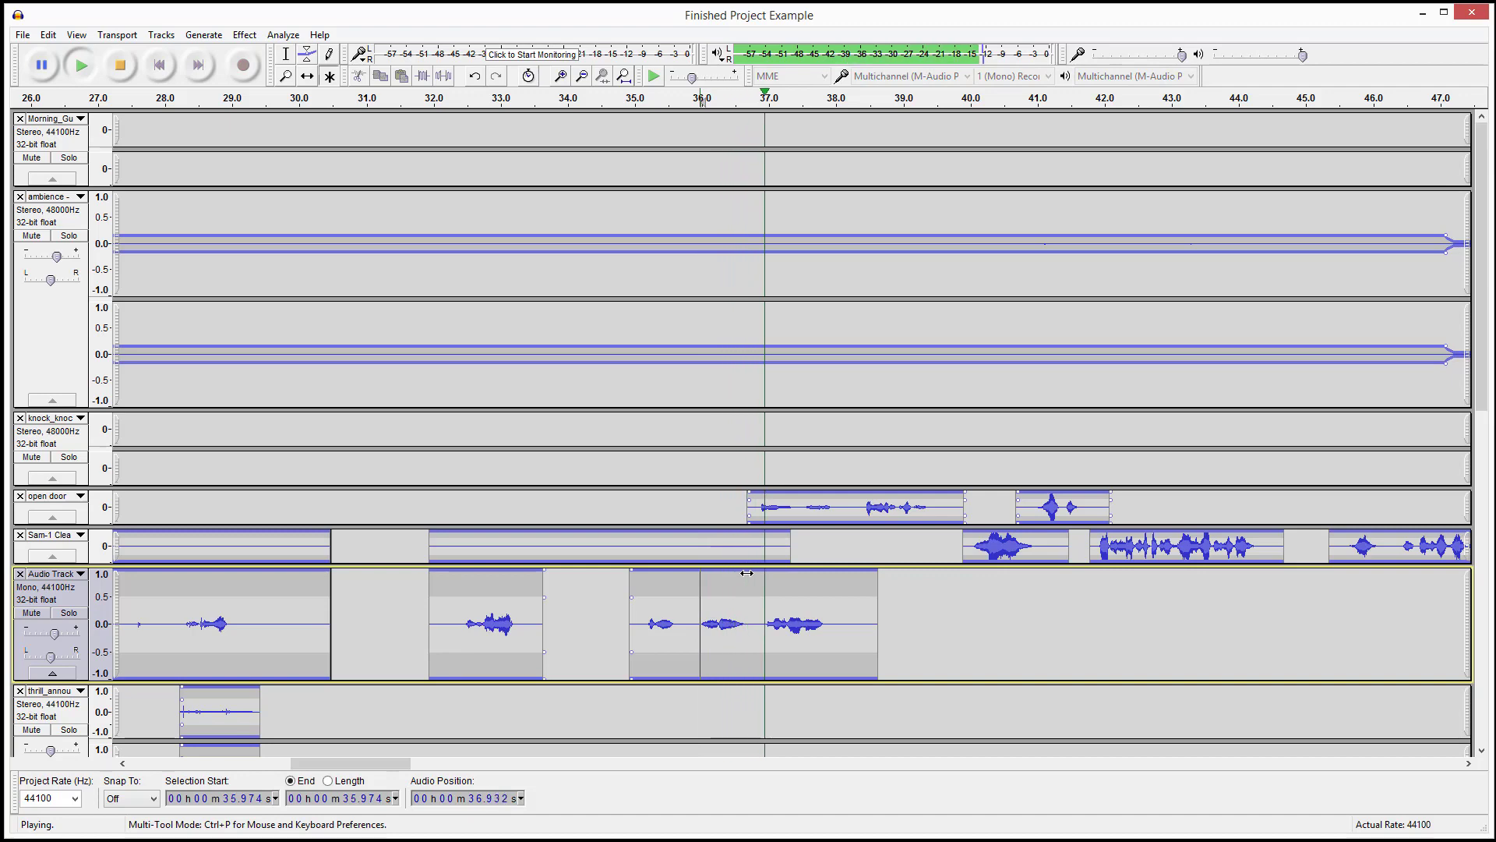
key("space")
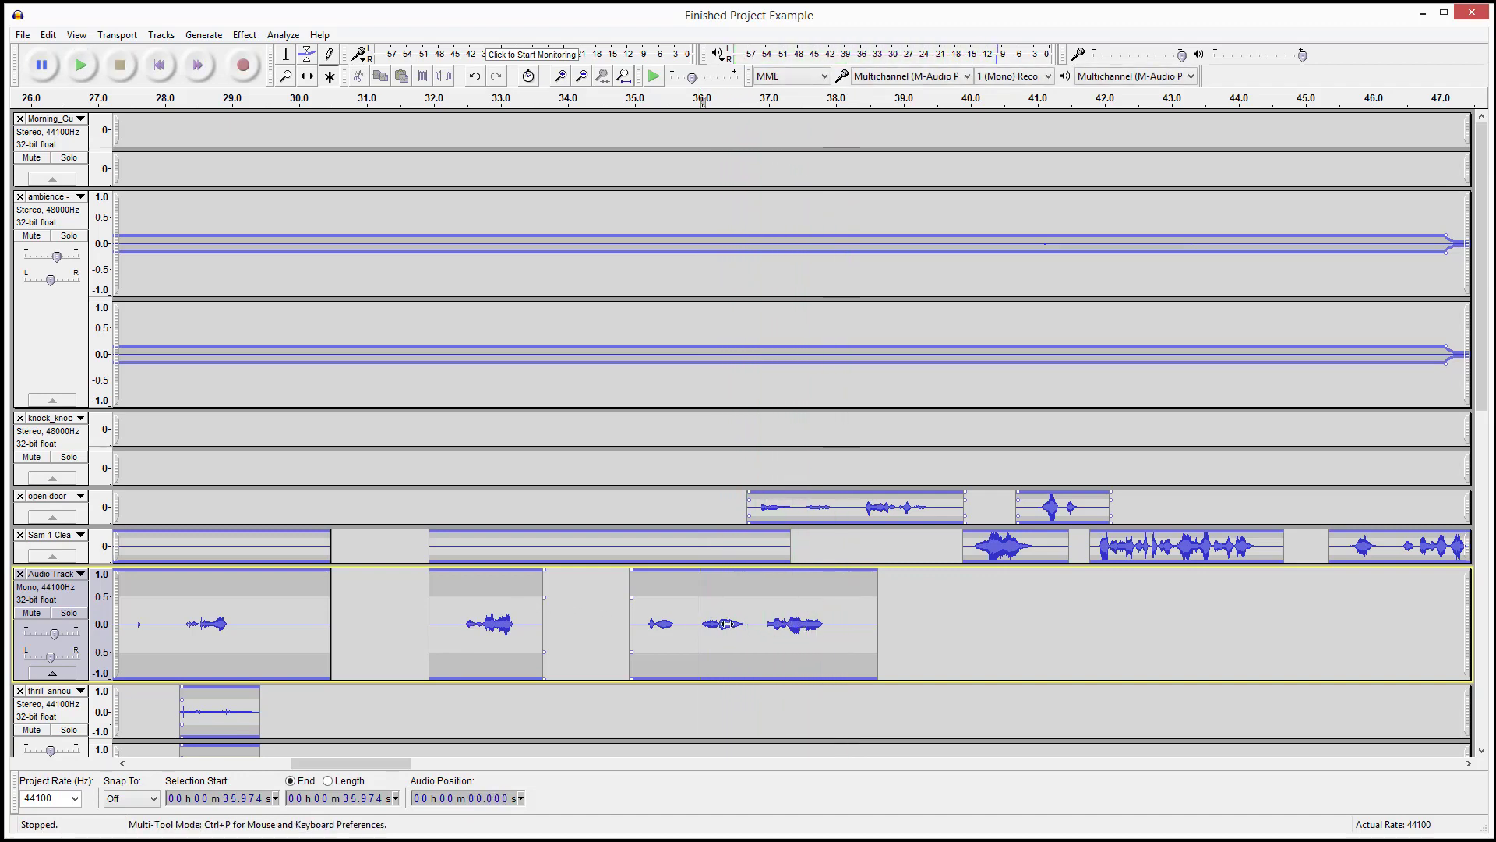
Step: Split the third clip at 35.51 s and shift the later pieces right to open gaps
left_click_drag(740, 631, 667, 624)
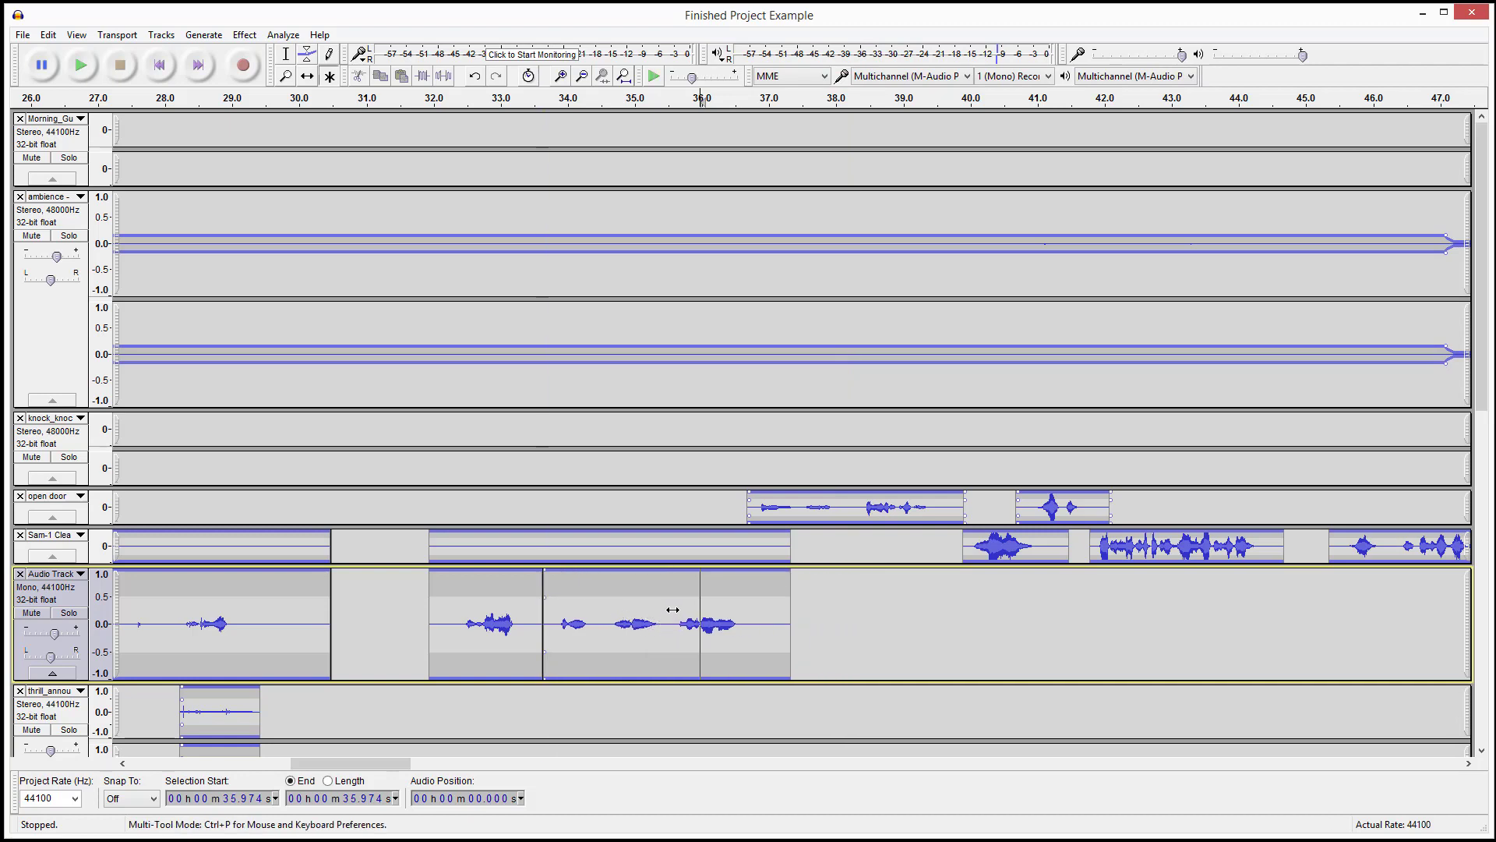
left_click(669, 609)
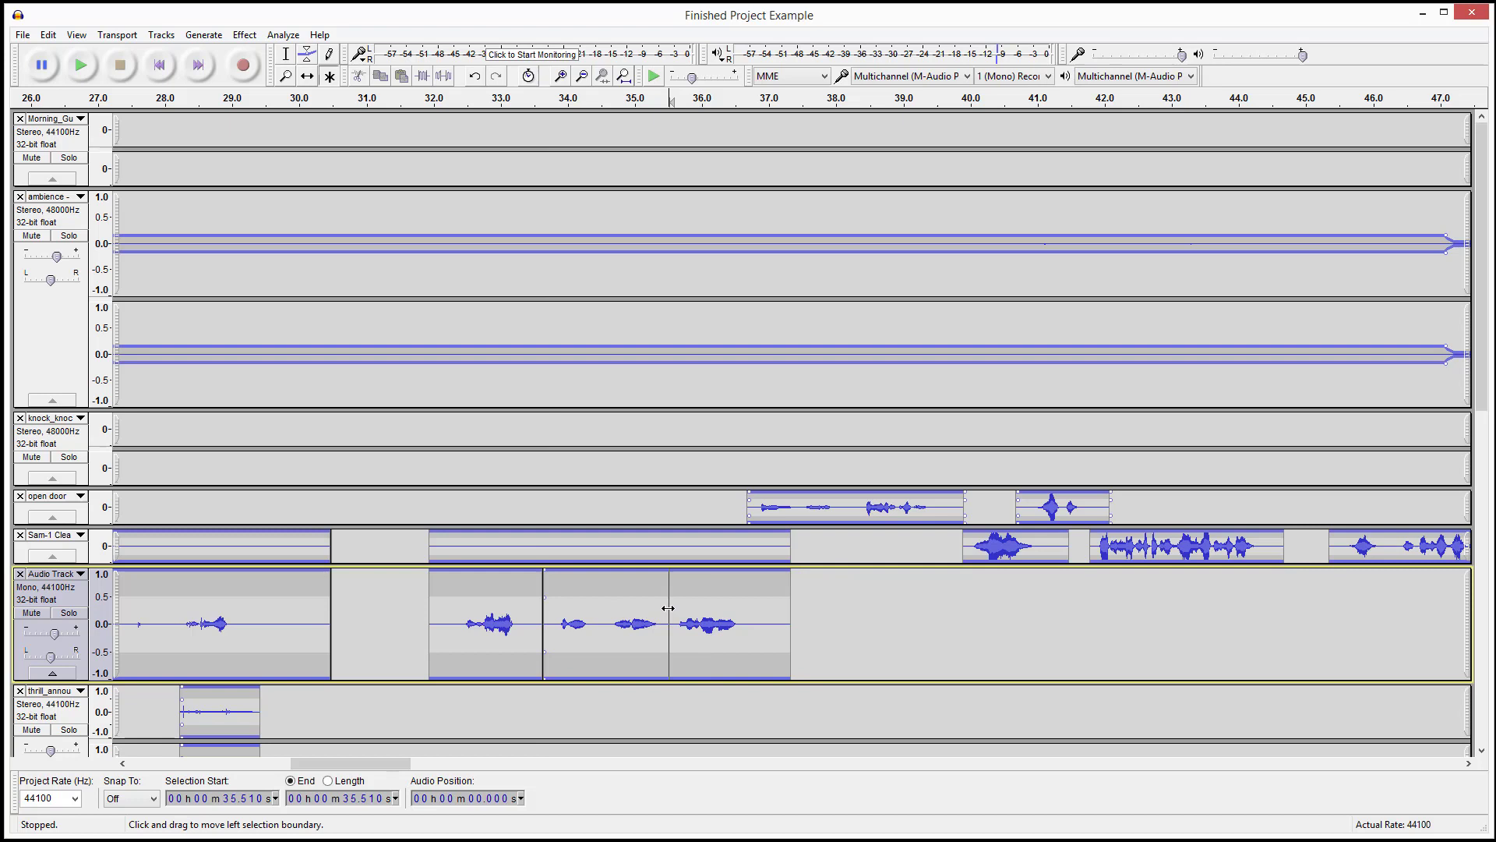
key("ctrl+i")
left_click_drag(704, 628, 736, 637)
left_click_drag(605, 639, 744, 496)
Step: Join the two Audio Track clips across their shared boundary with Ctrl+J
scroll(993, 499, "down", 2)
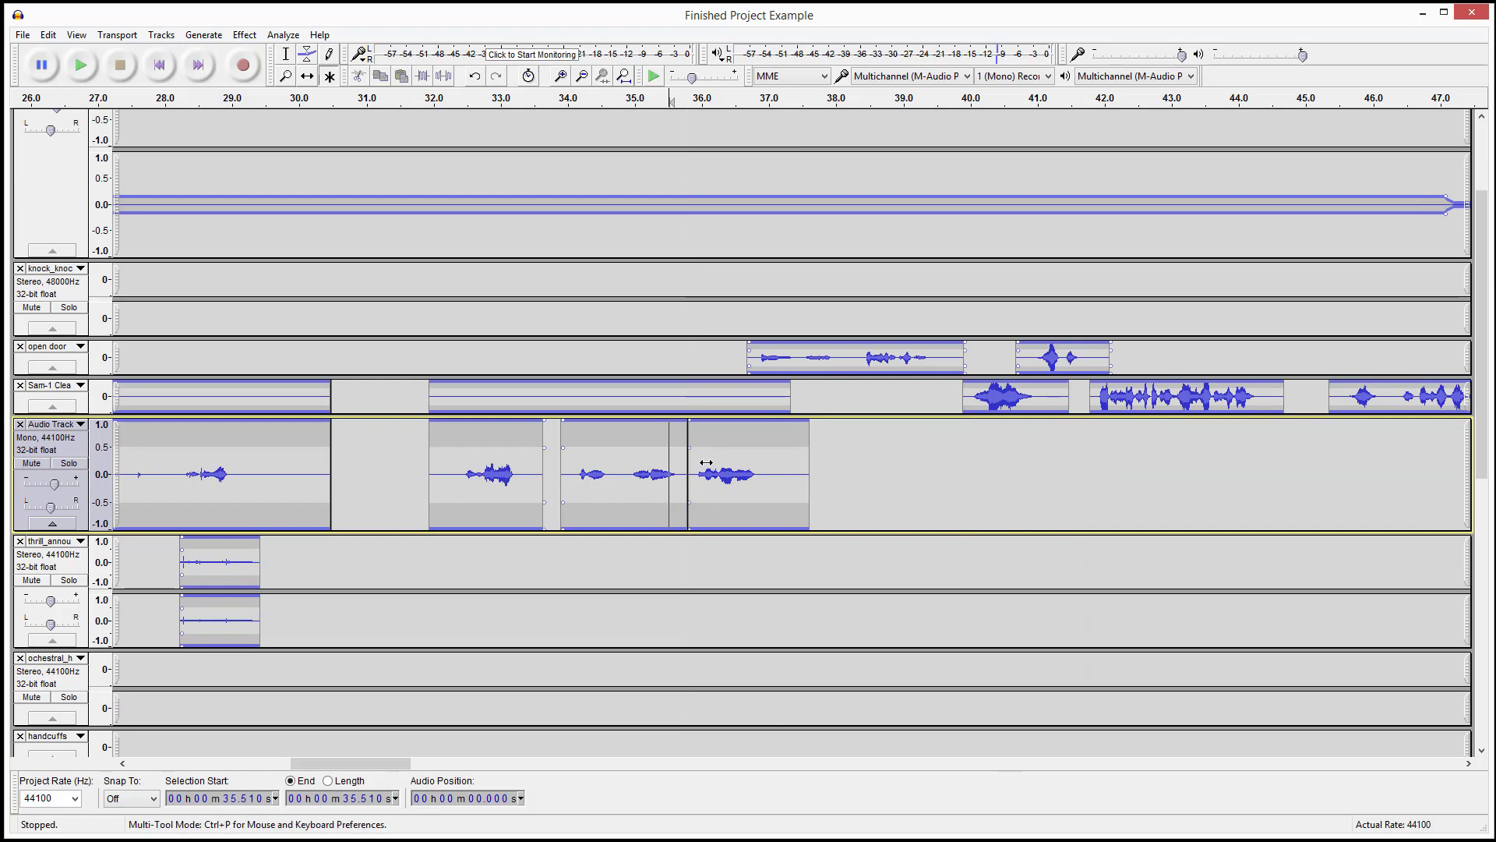
scroll(707, 468, "up", 1)
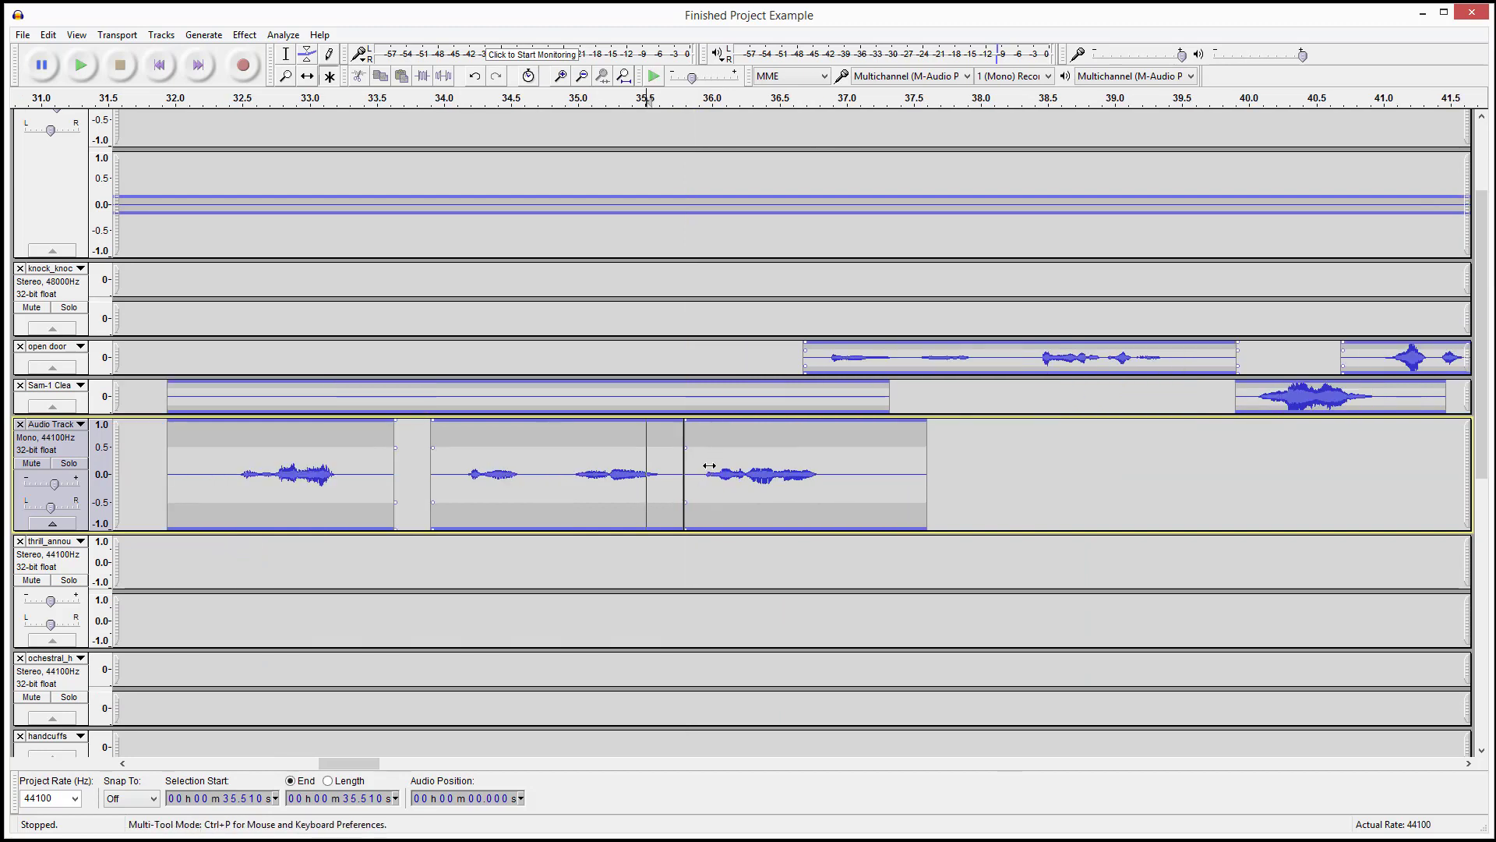
left_click_drag(701, 463, 677, 460)
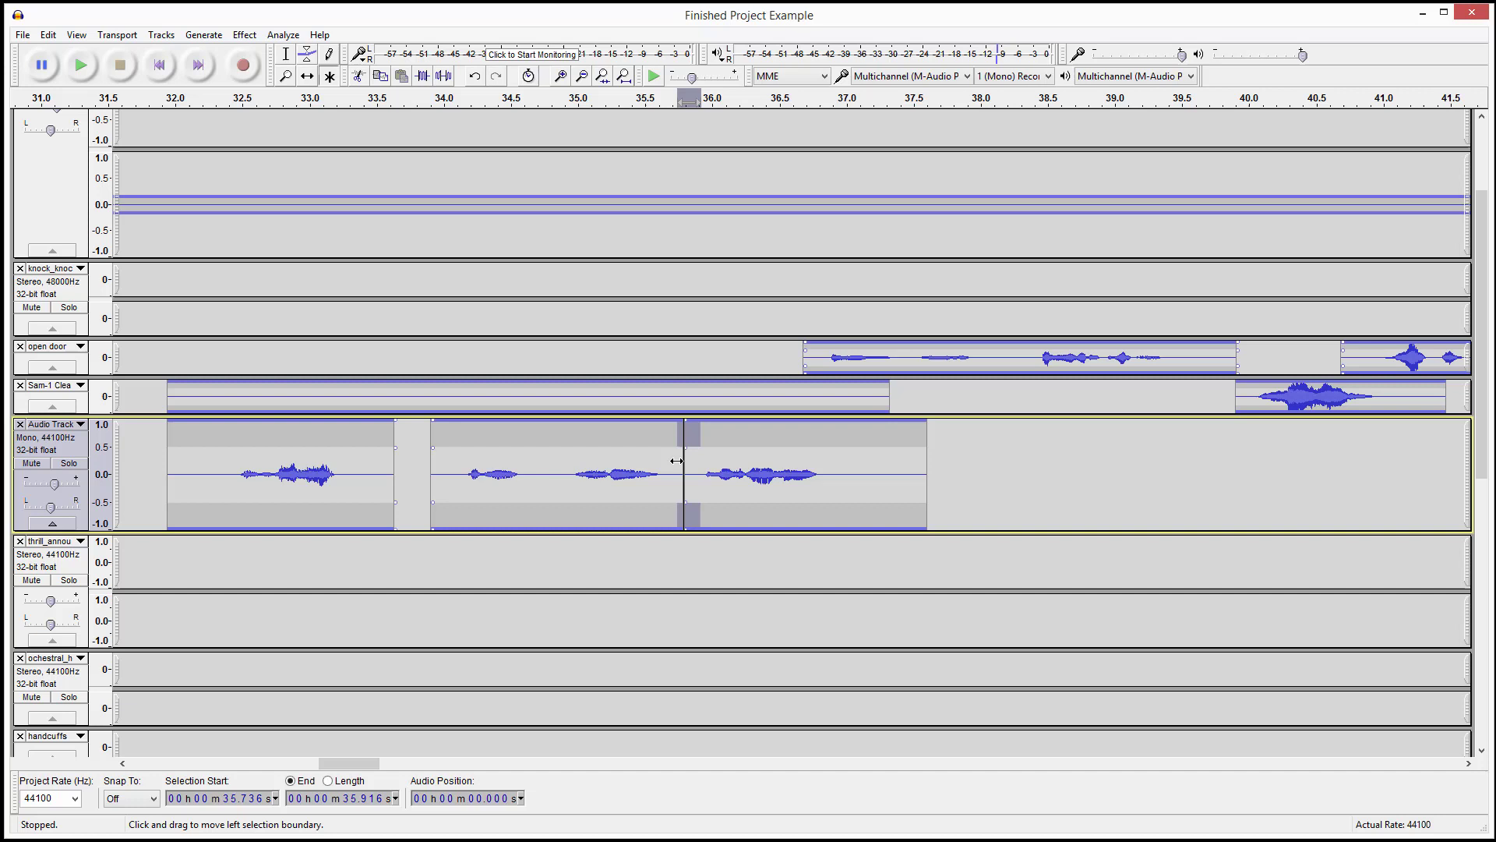
key("ctrl+j")
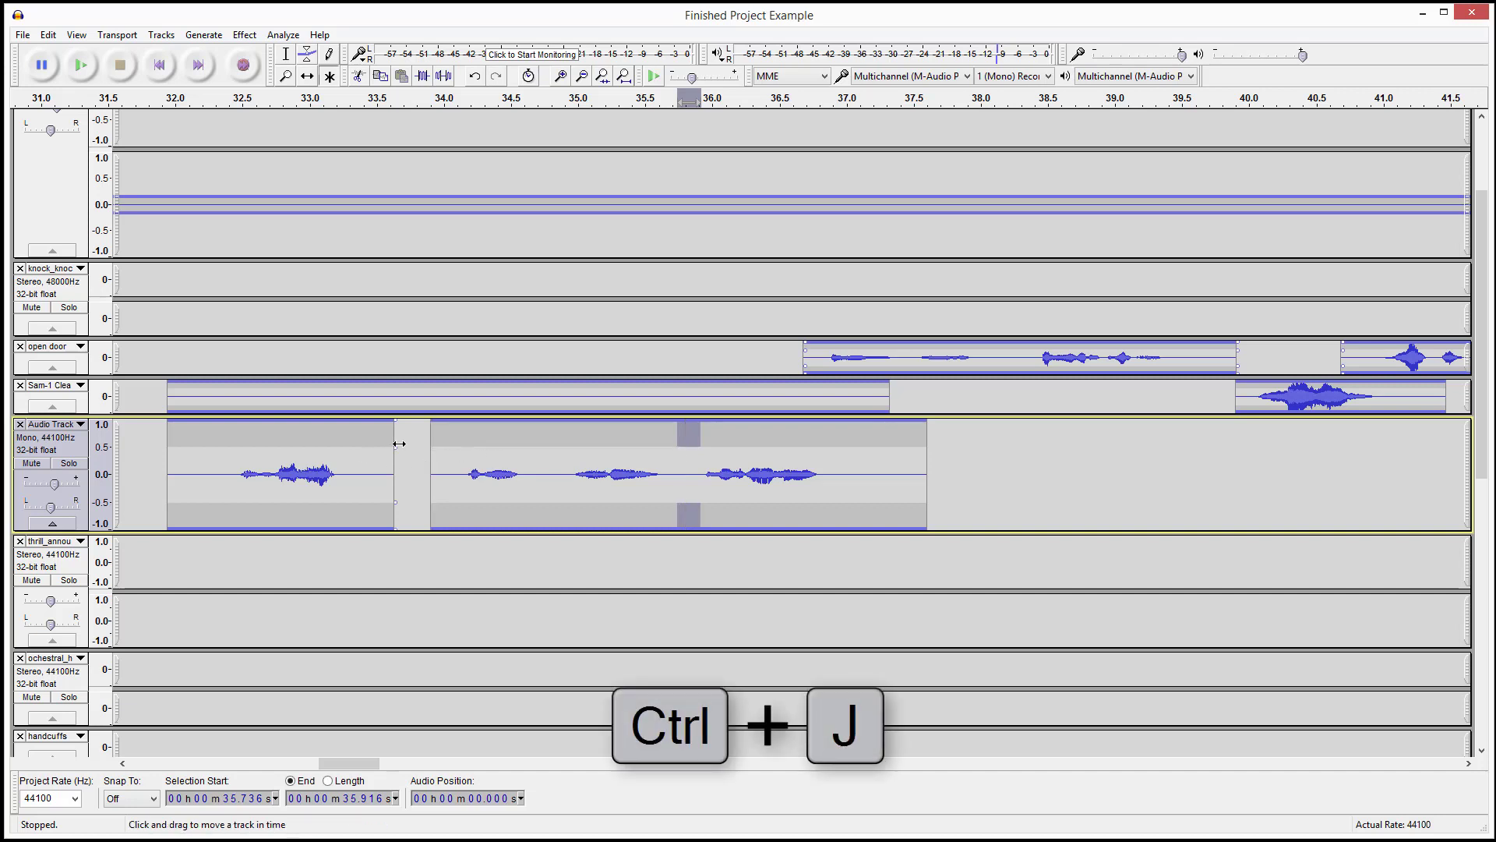
Step: Join the Audio Track clips across the gap into one and move it later
mouse_move(421, 407)
left_mouse_down()
mouse_move(413, 546)
mouse_move(418, 391)
left_mouse_up()
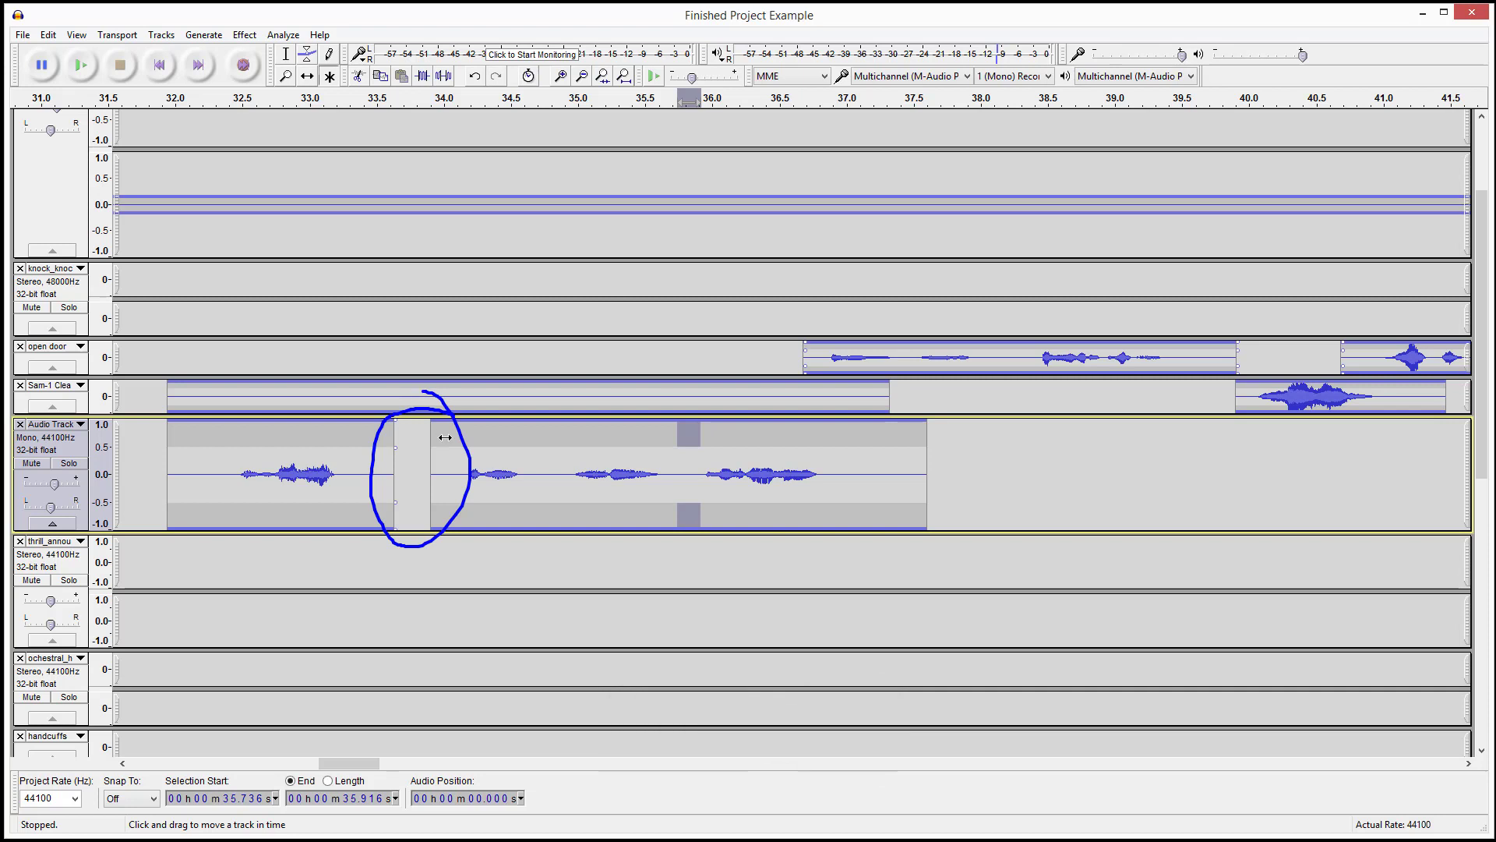
left_click_drag(428, 475, 359, 468)
key("Escape")
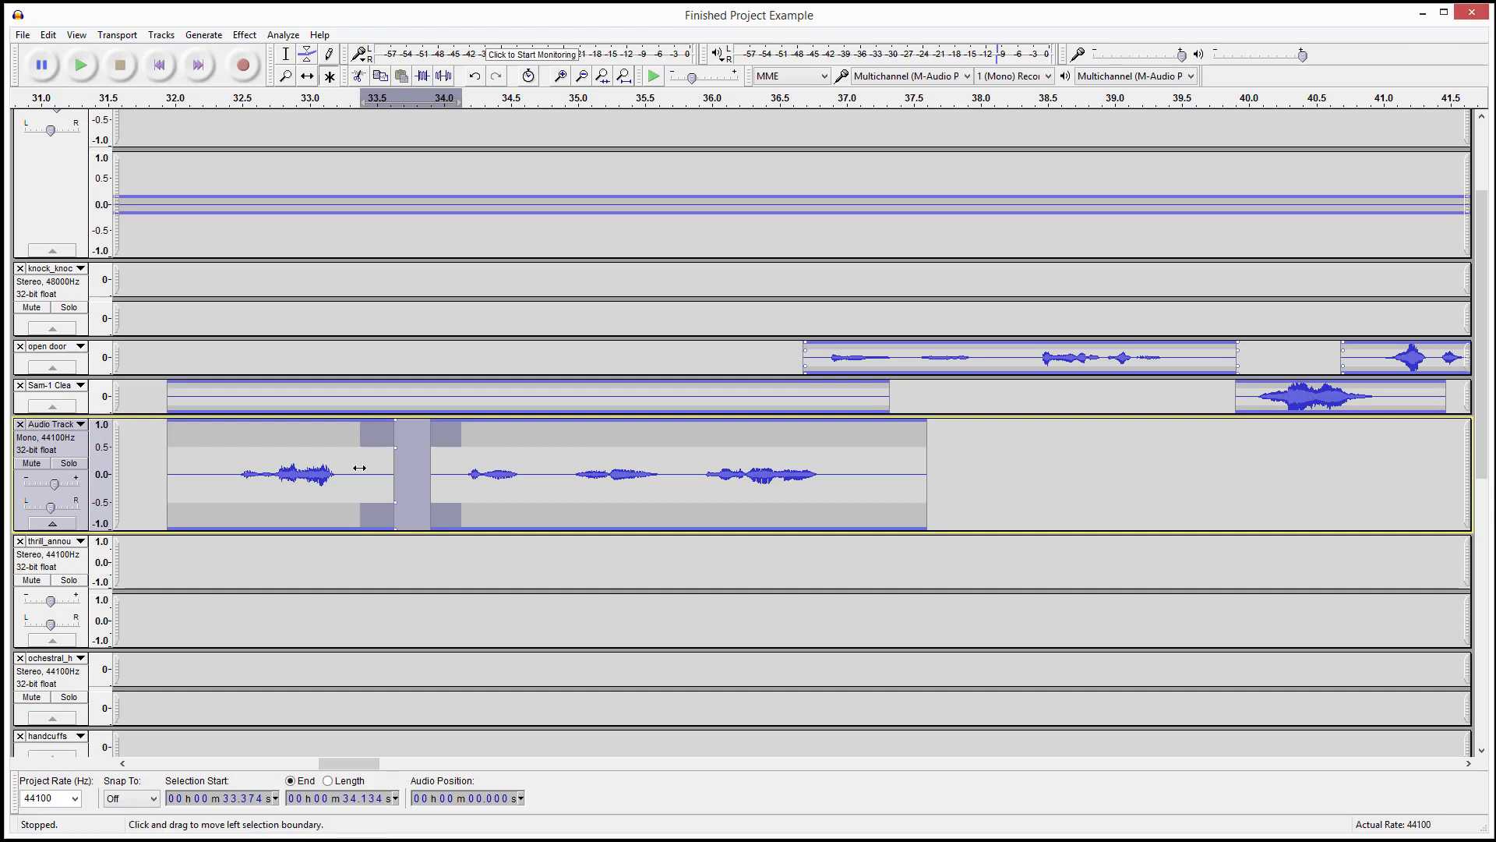
key("ctrl+j")
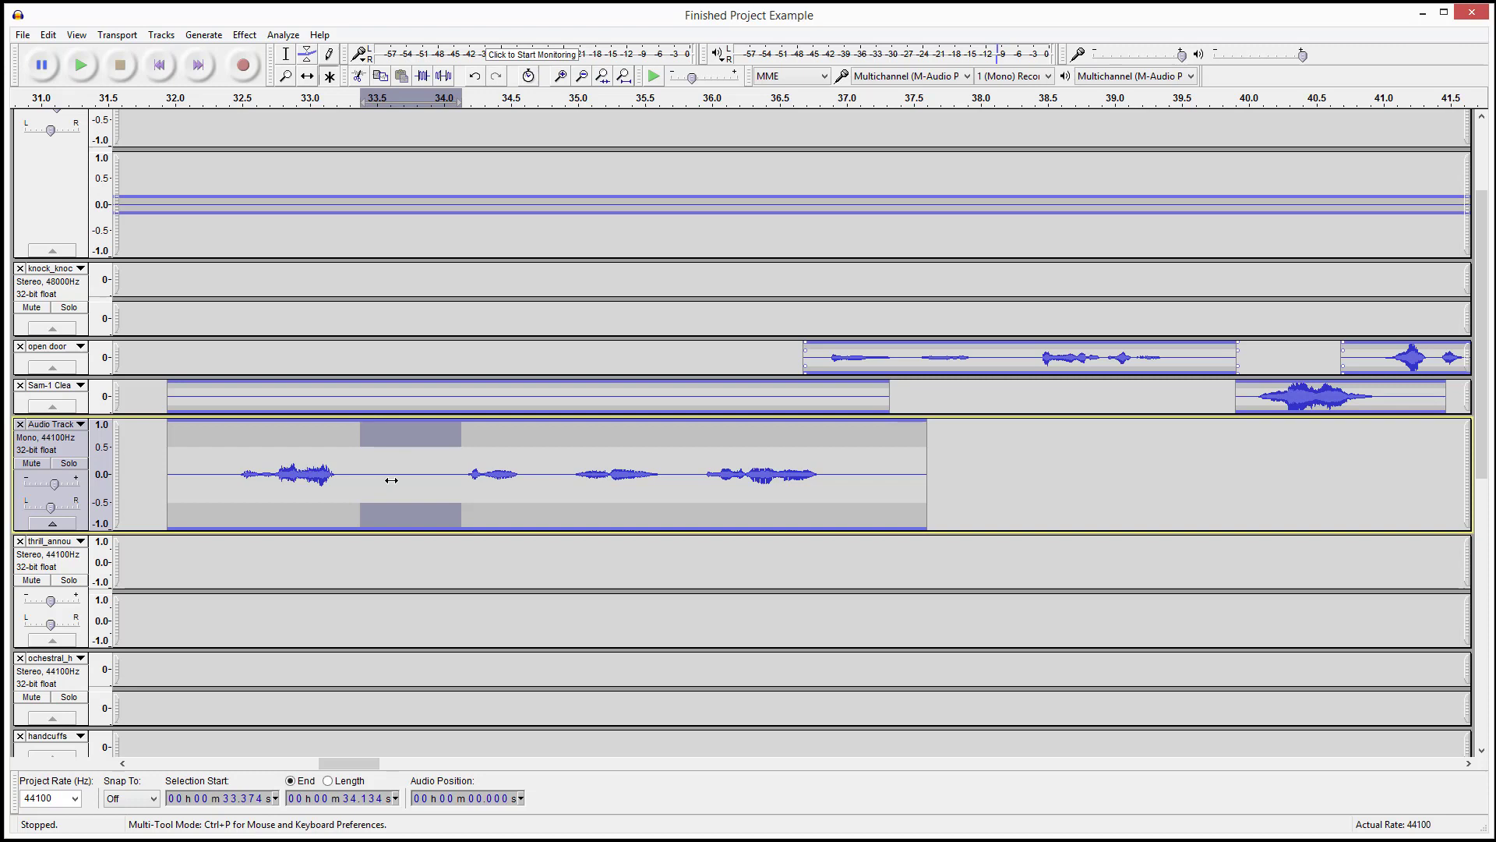
left_click(554, 468)
left_click_drag(473, 477, 570, 466)
Step: Undo the clip move and splits, then place the cursor at about 34.5 s
key("ctrl+z")
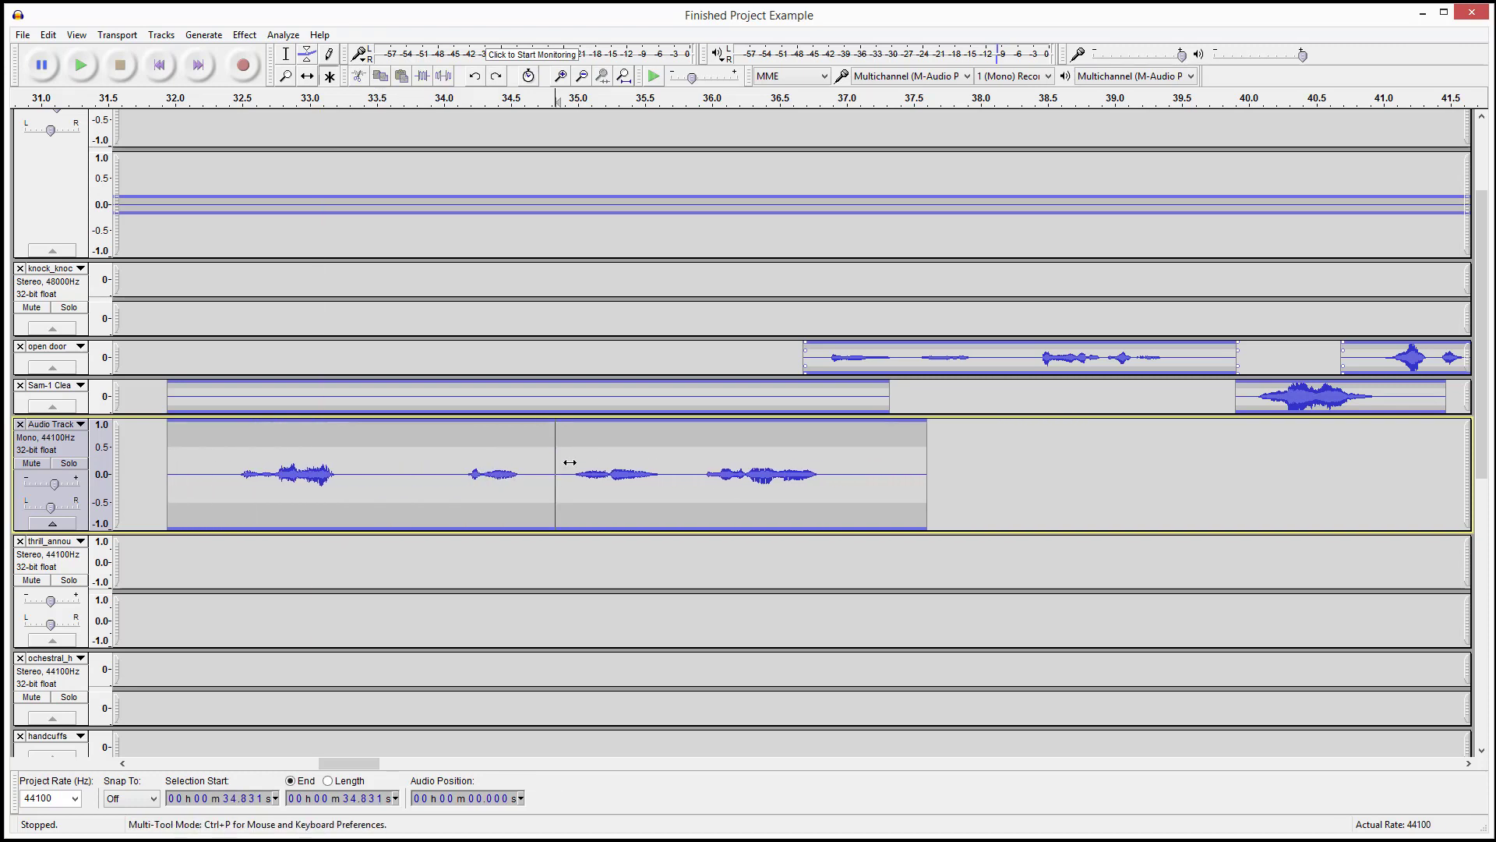
key("ctrl+z")
key("ctrl+z")
key("ctrl+z")
key("ctrl+z")
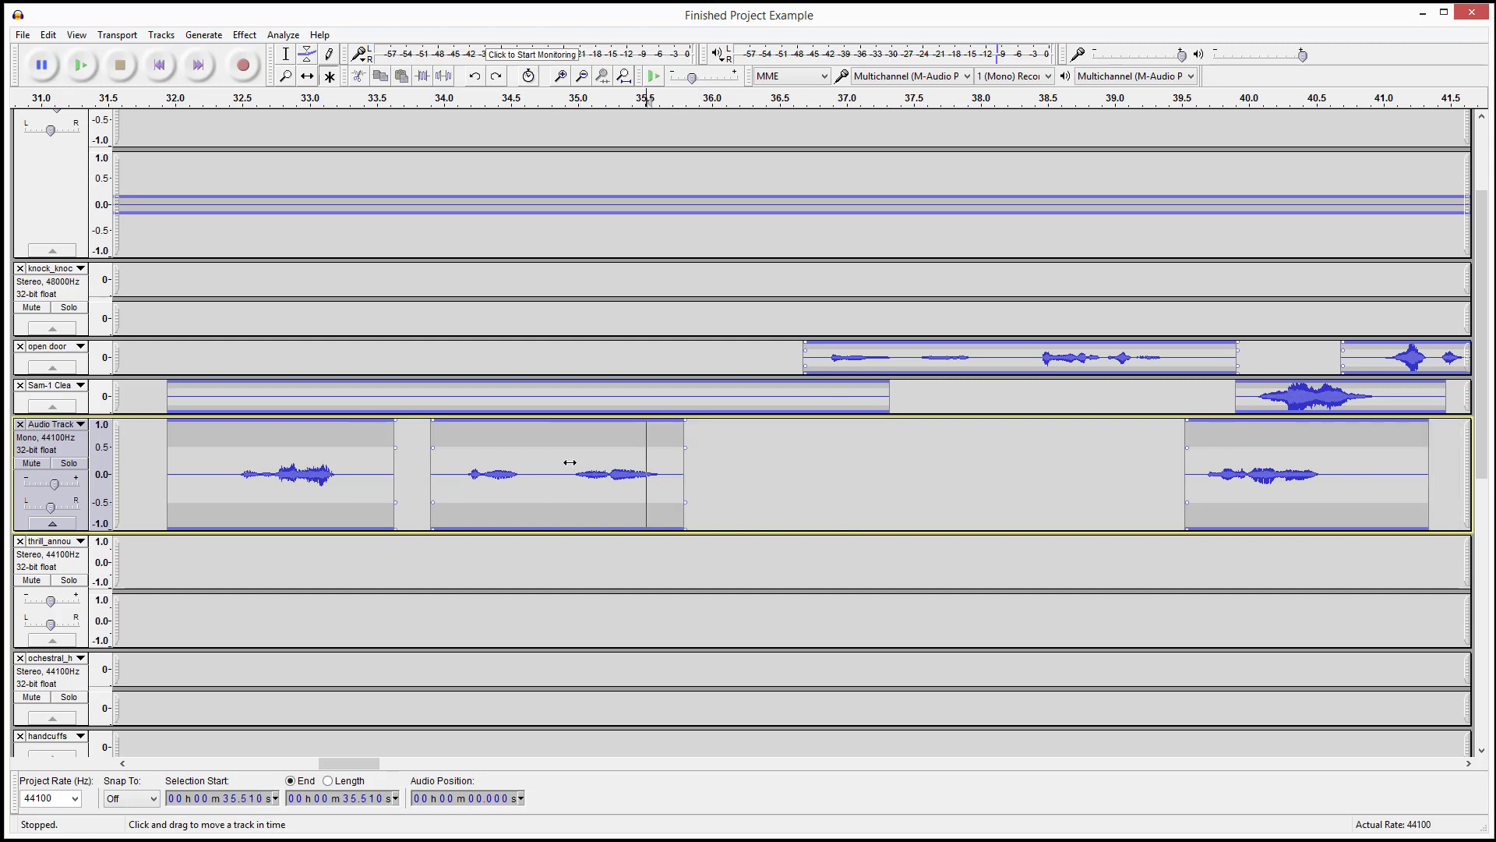
key("ctrl+z")
key("ctrl+z")
key("ctrl+z")
key("ctrl+z")
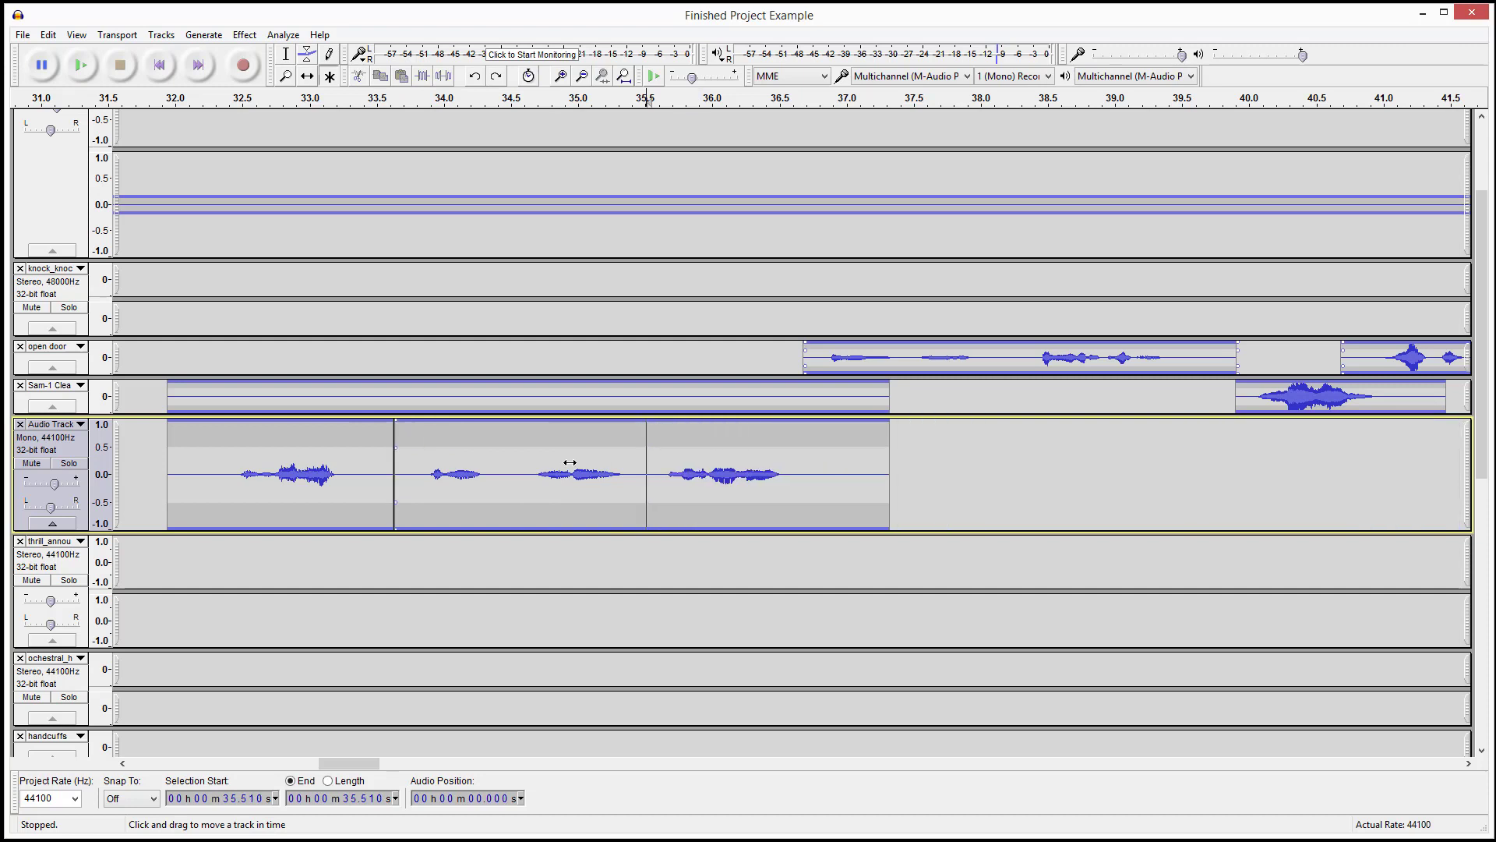
key("ctrl+z")
key("ctrl+z")
left_click_drag(418, 468, 377, 464)
left_click(511, 458)
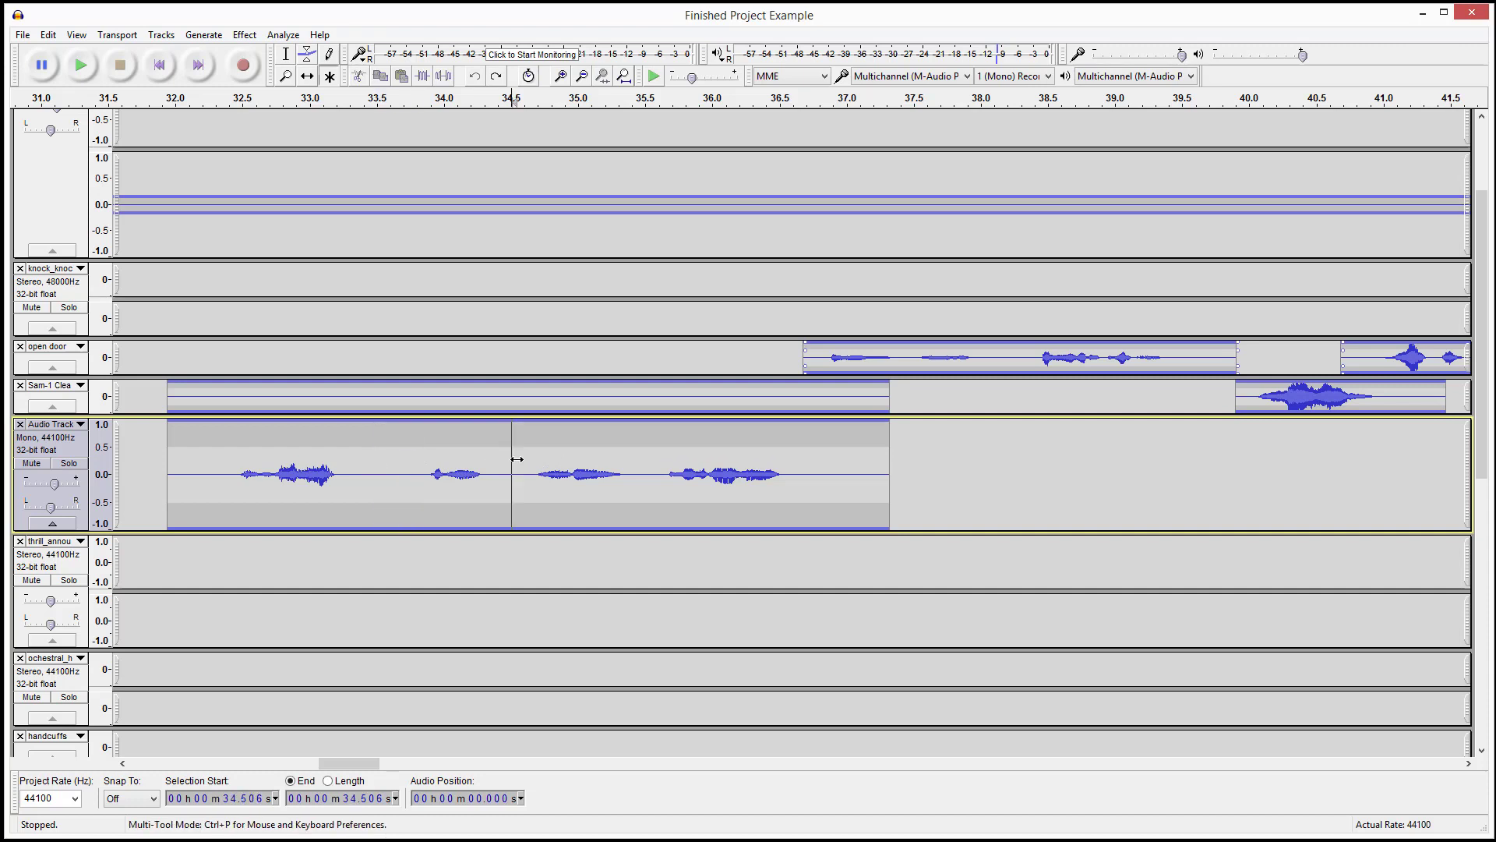
Step: Split 34.5–35.5 s into its own clip, try moving it to ~38.2 s, then undo
left_click_drag(517, 460, 648, 460)
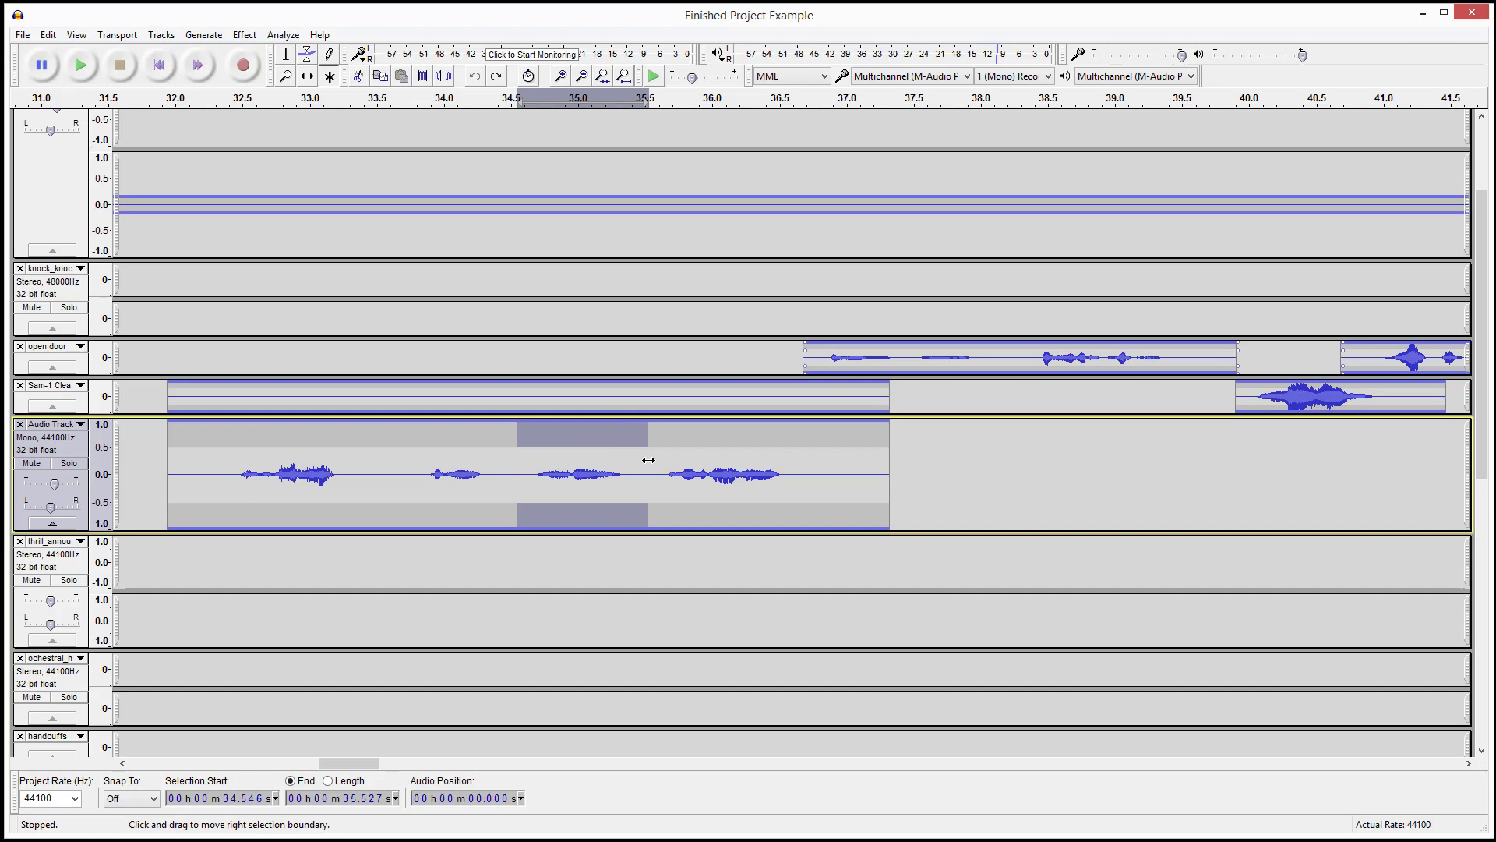
key("ctrl+i")
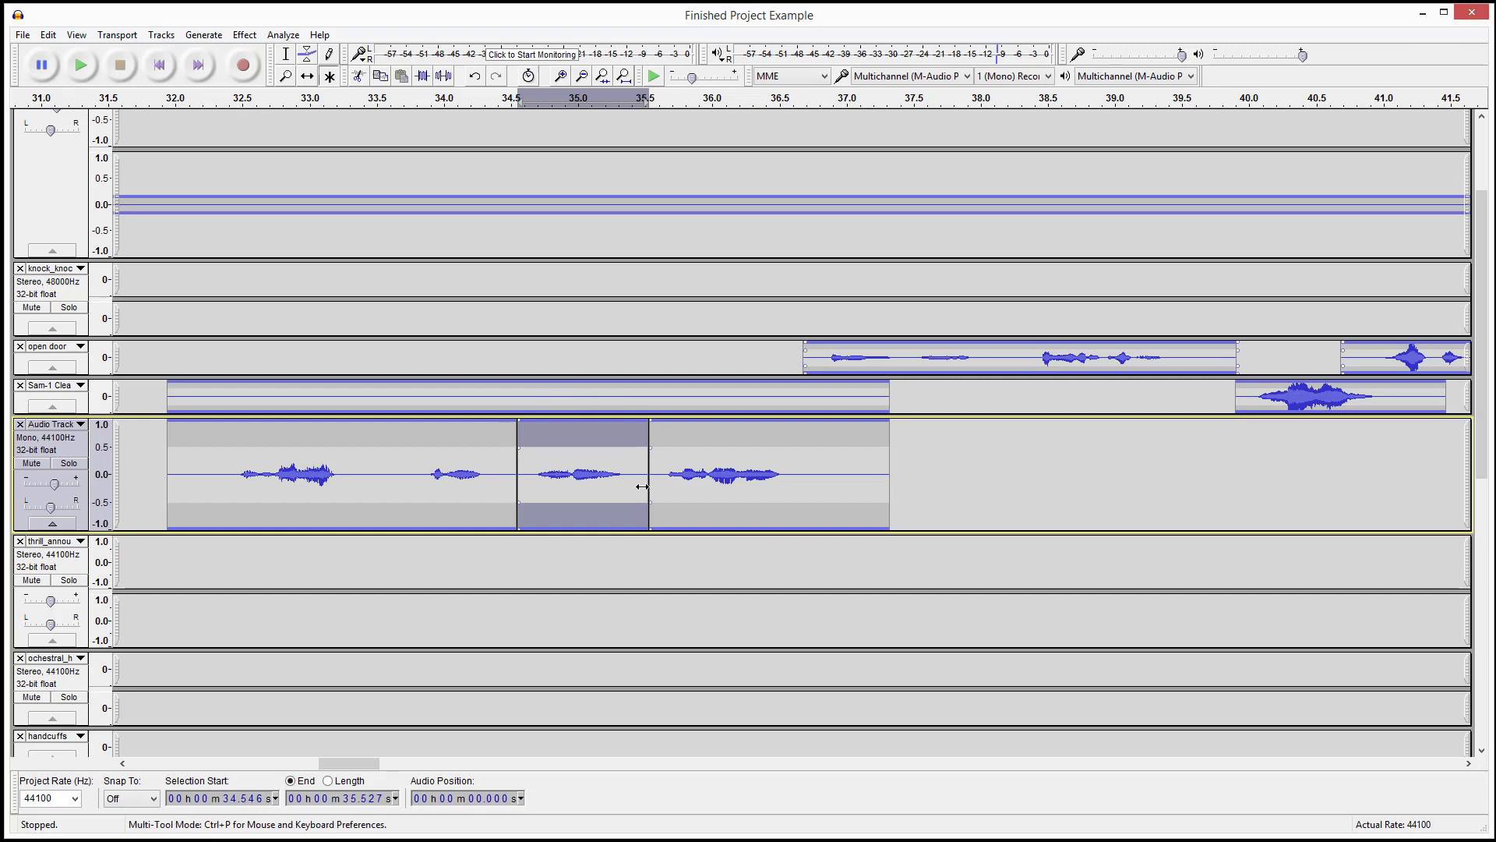
left_click_drag(613, 484, 1083, 456)
key("ctrl+z")
Step: Try splitting about 57–59 s of the SUNDAY music clip, then undo the split
scroll(541, 534, "down", 6)
scroll(382, 606, "down", 1)
scroll(732, 554, "right", 5)
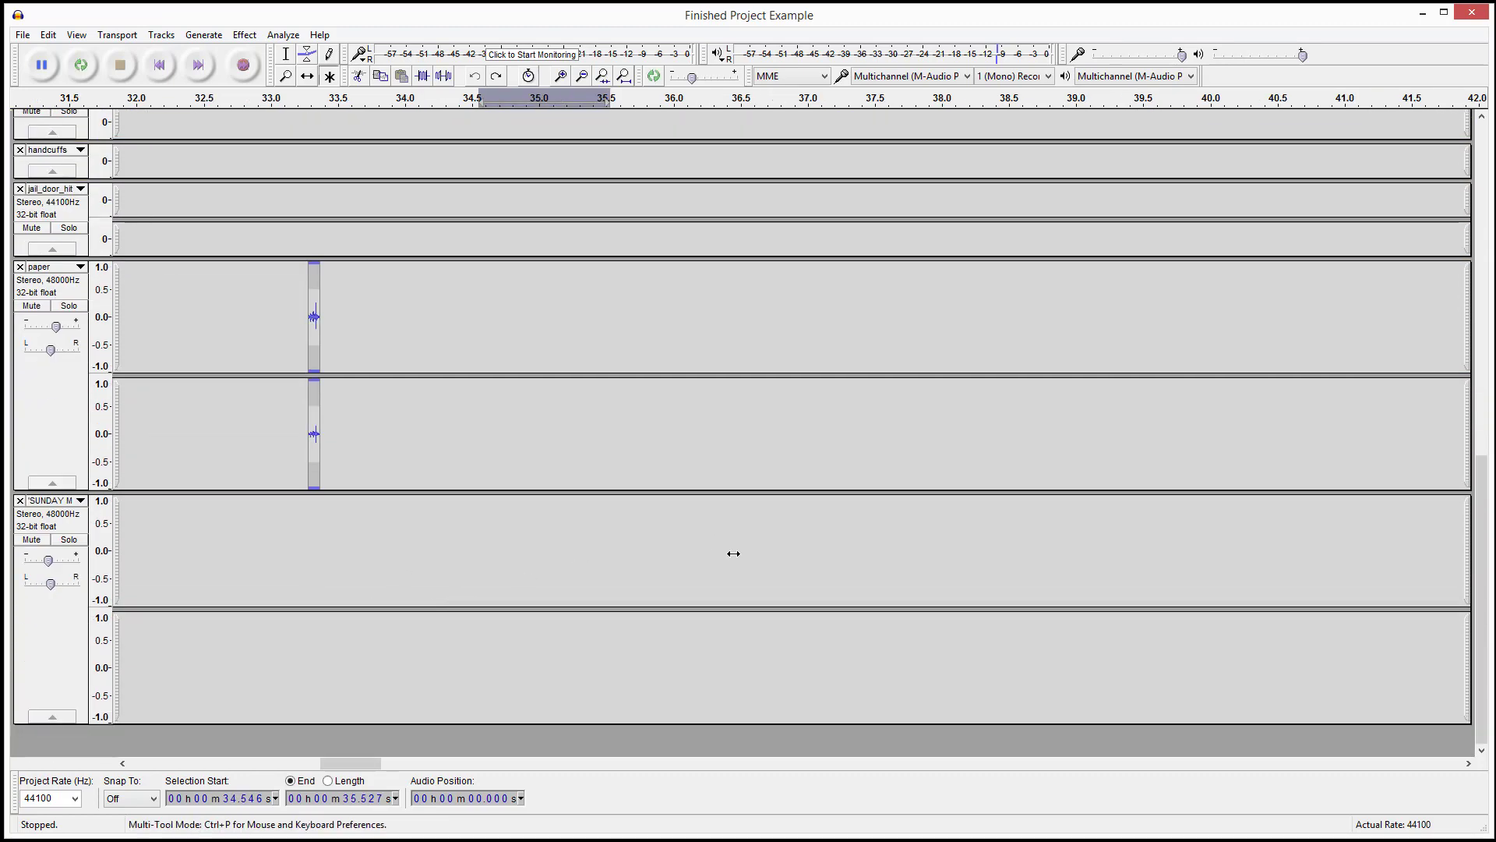
scroll(790, 577, "down", 1)
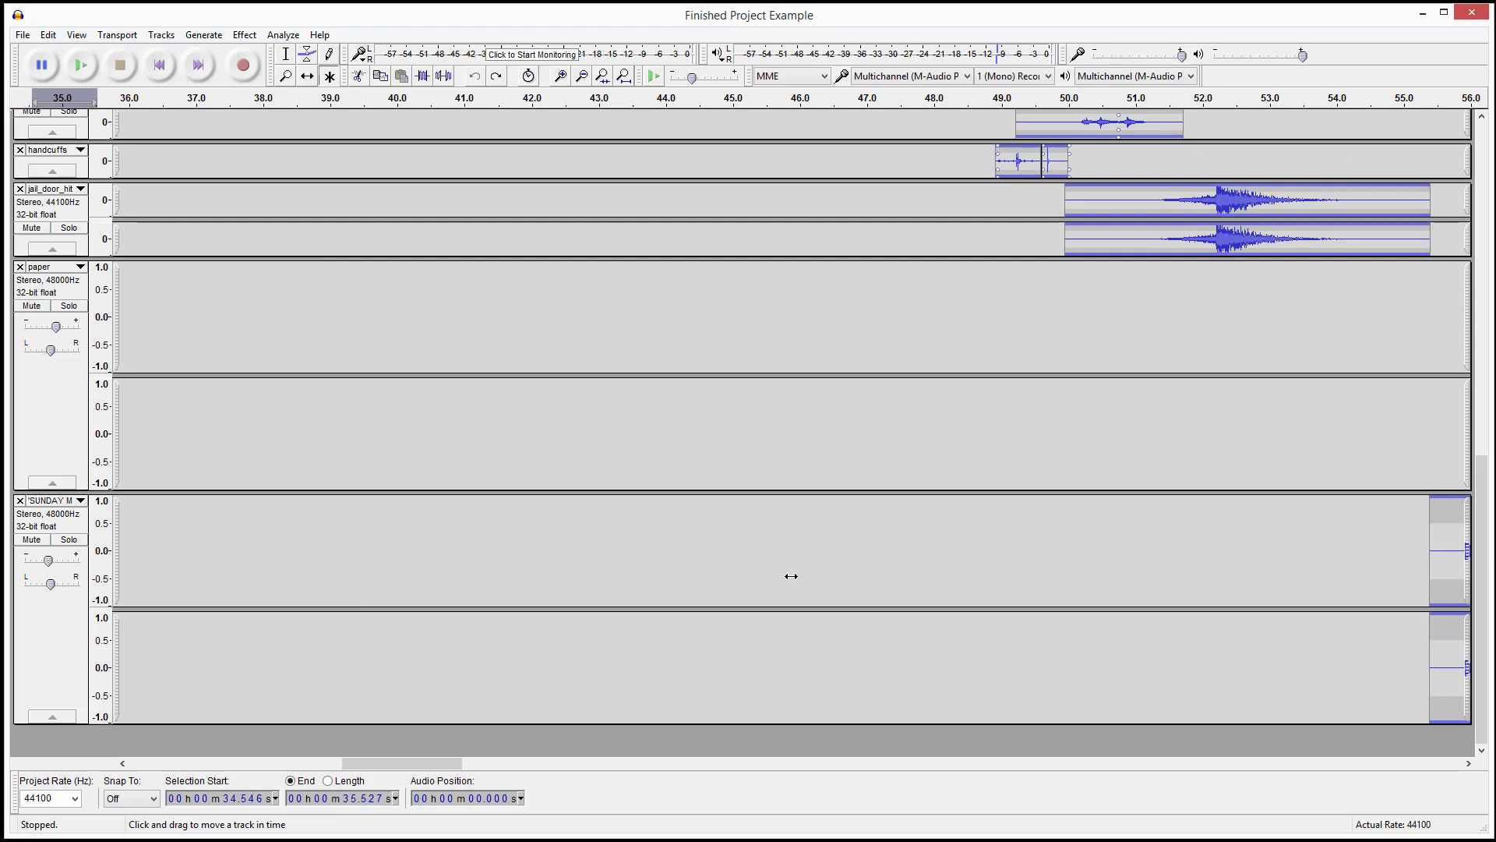
scroll(1291, 548, "right", 7)
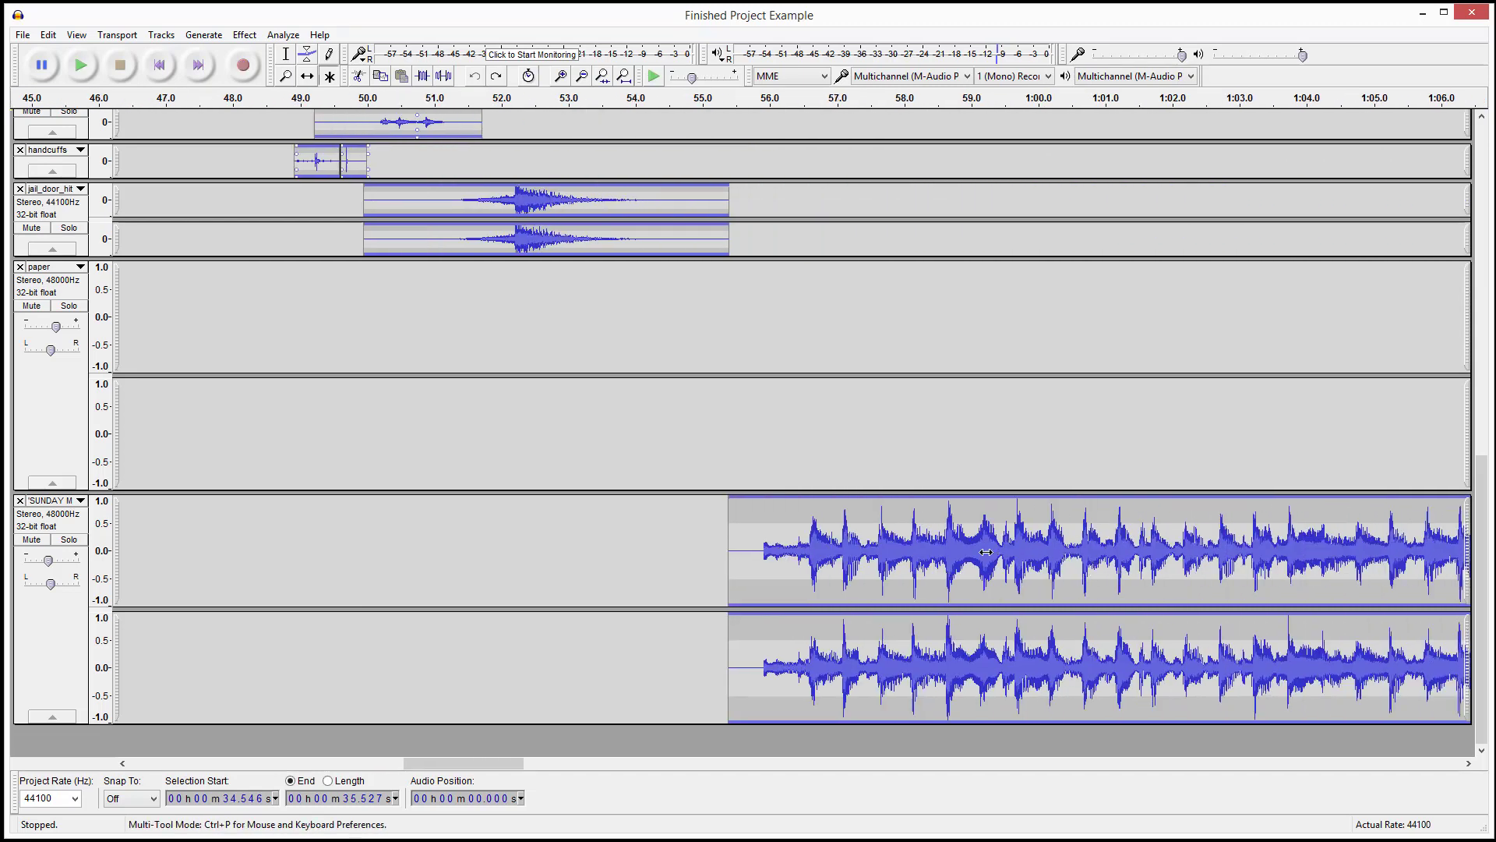
left_click(921, 541)
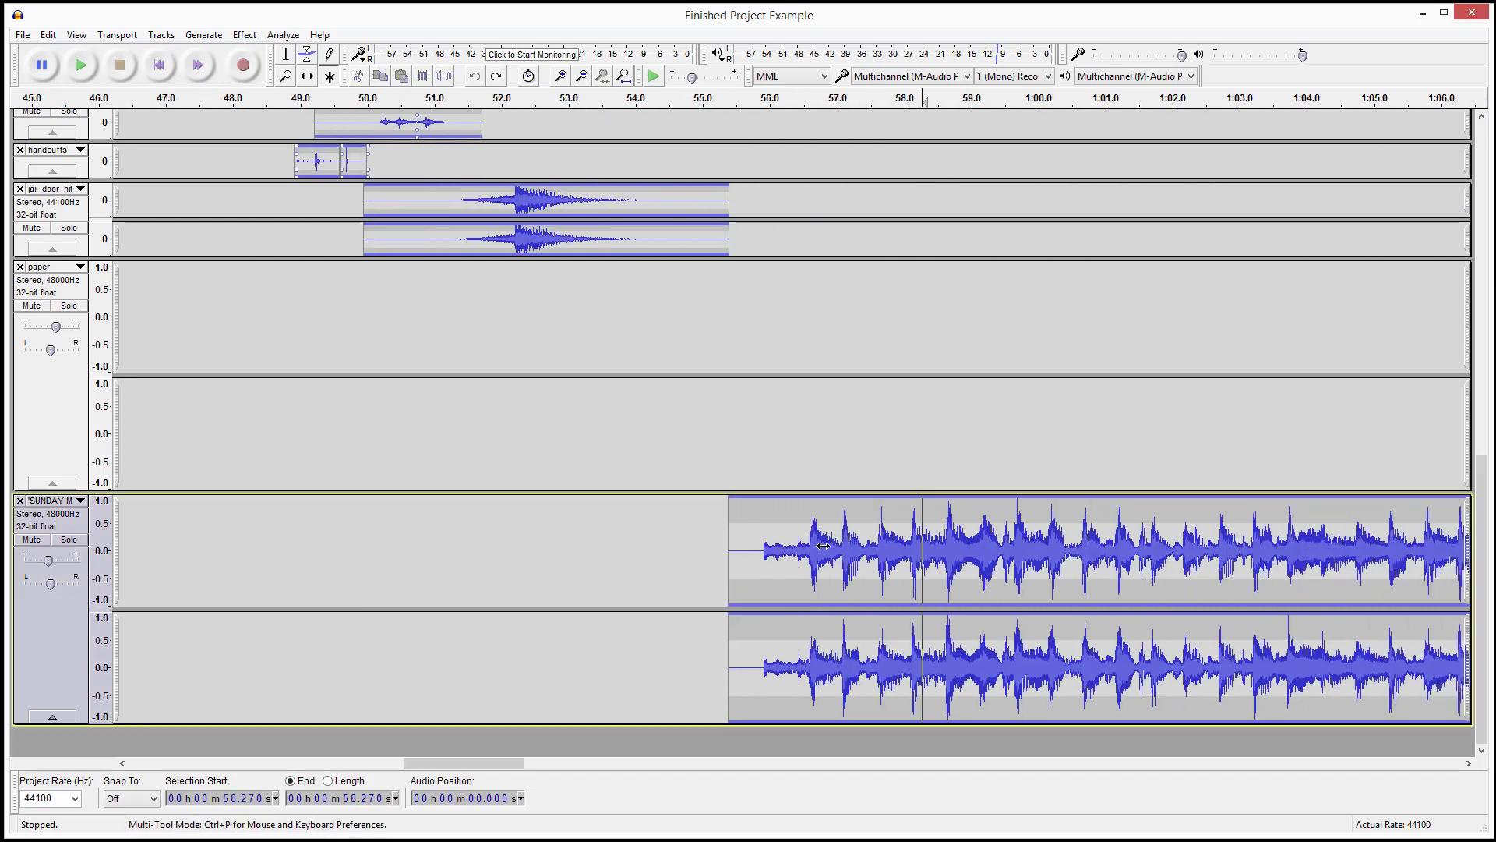
left_click_drag(837, 539, 969, 529)
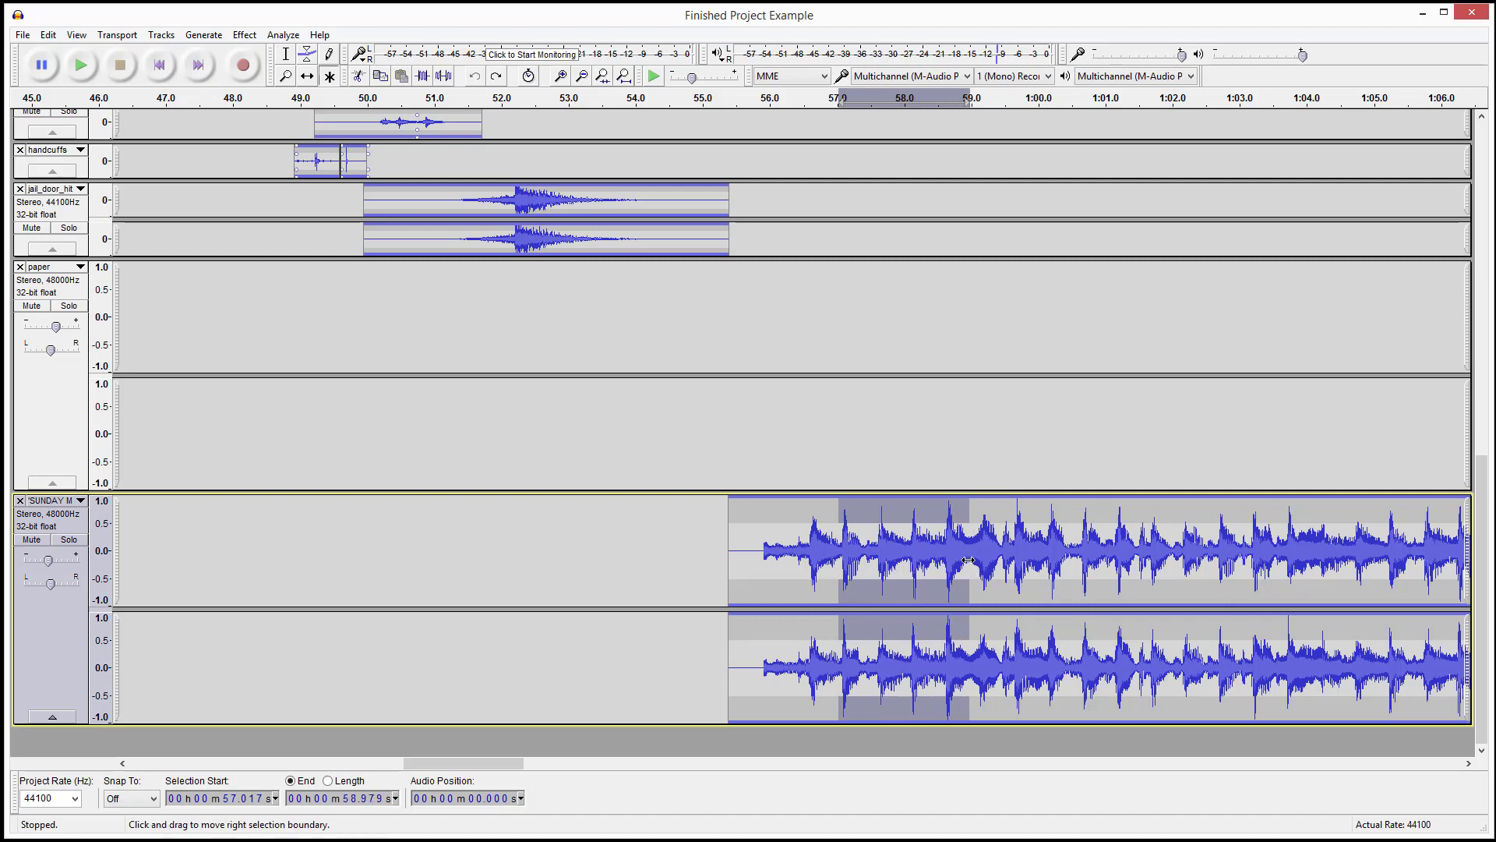
left_click(967, 559)
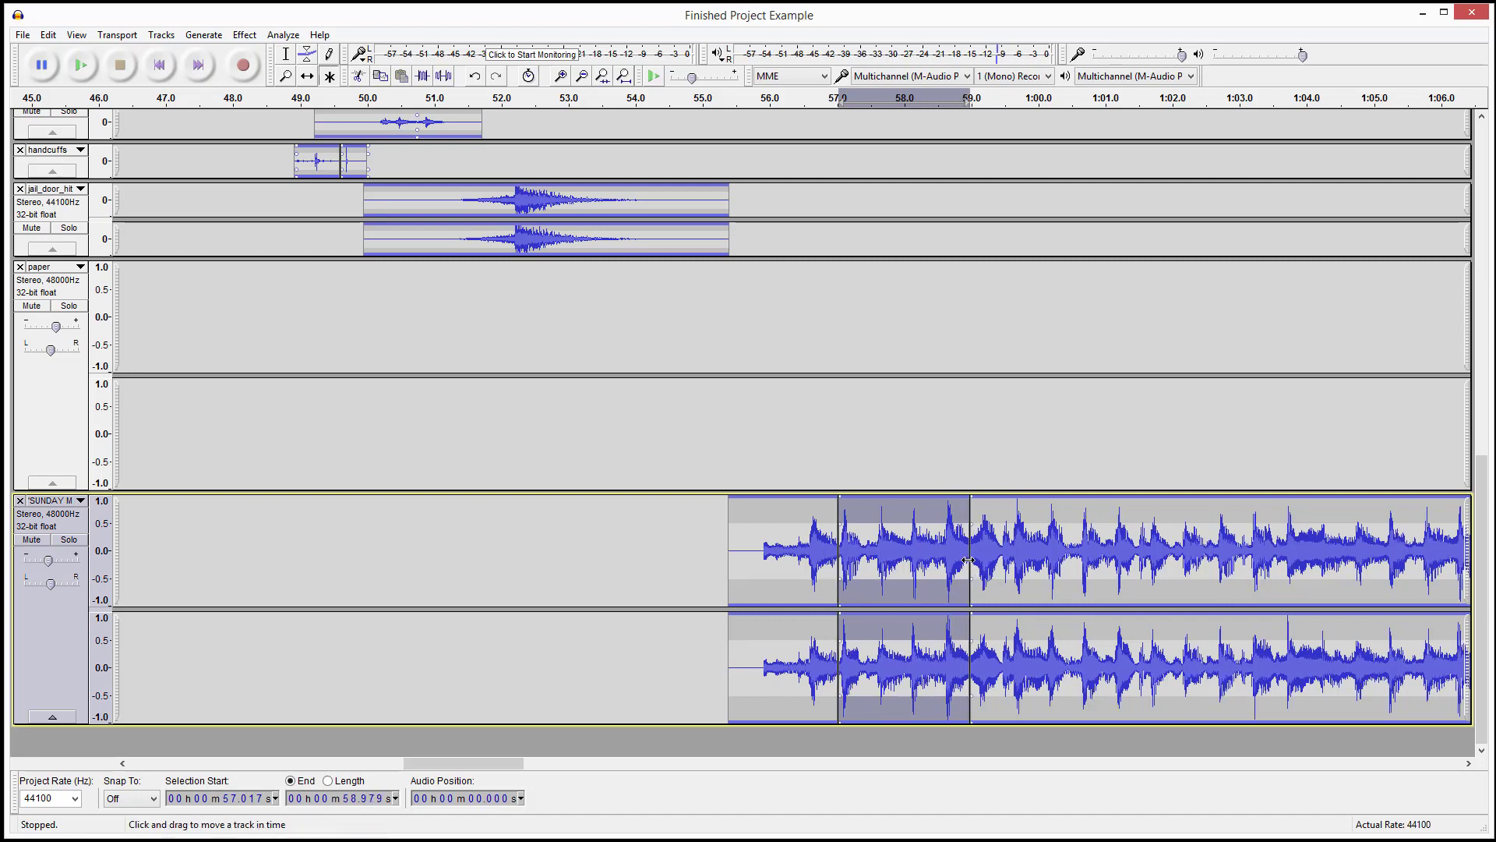
key("ctrl+z")
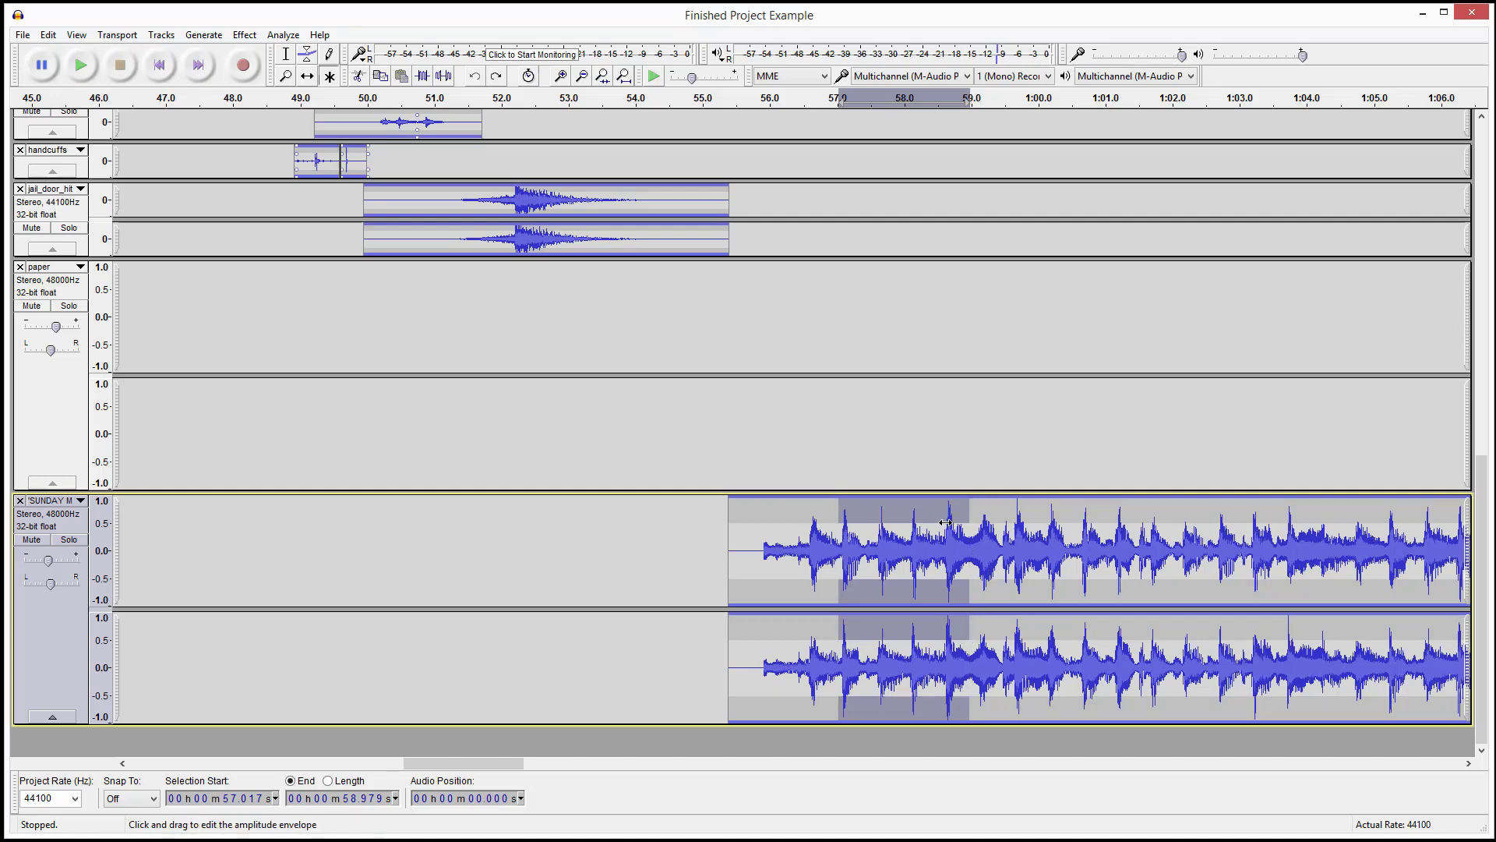
Step: Split 57.1–59.1 s of the music out into a new track
mouse_move(791, 602)
left_mouse_down()
mouse_move(632, 677)
mouse_move(693, 740)
mouse_move(801, 758)
mouse_move(758, 791)
left_mouse_up()
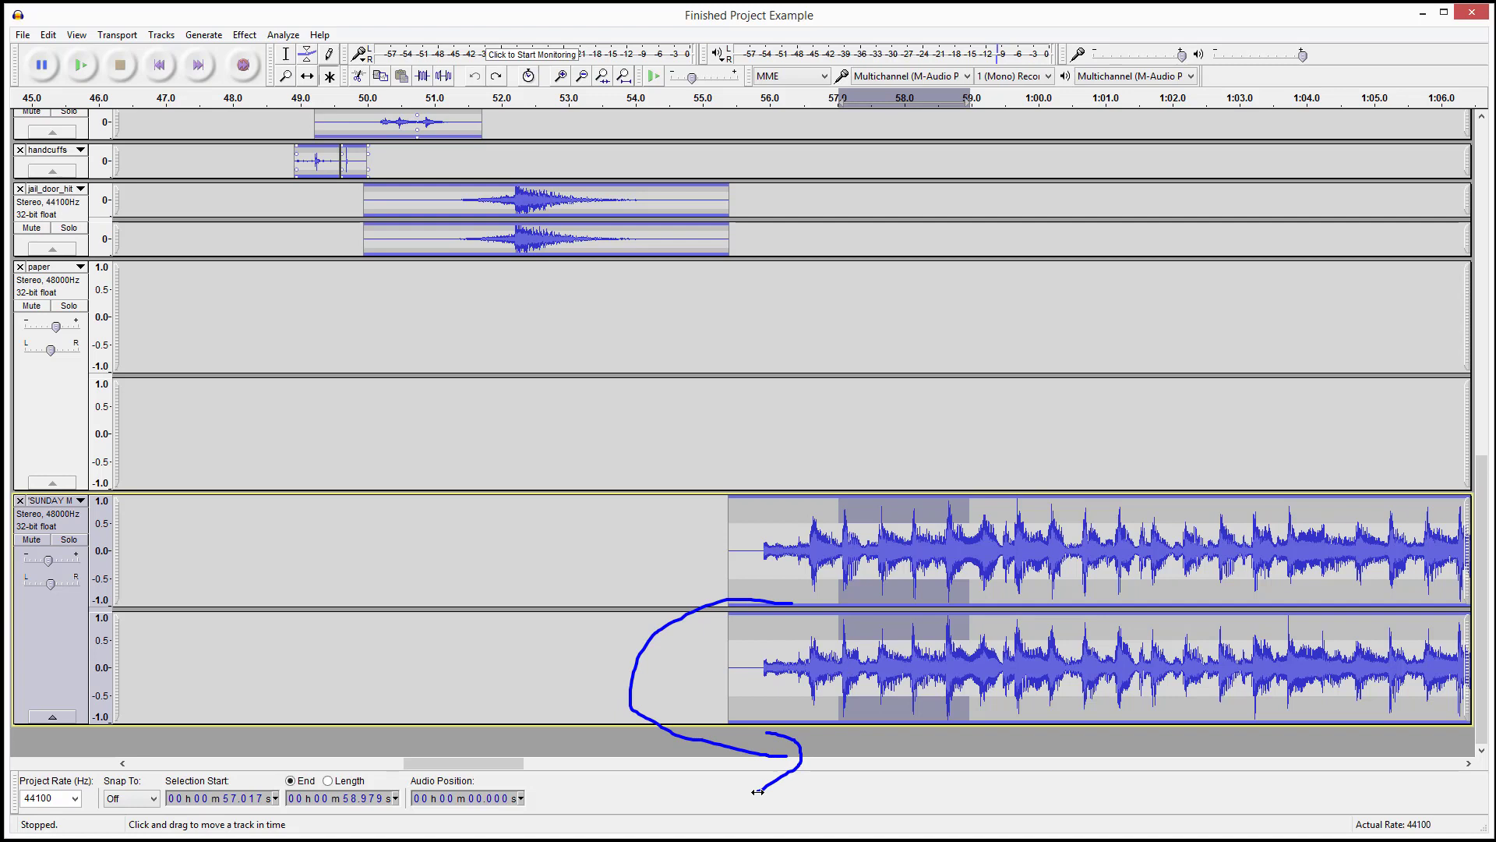
left_click_drag(841, 538, 986, 554)
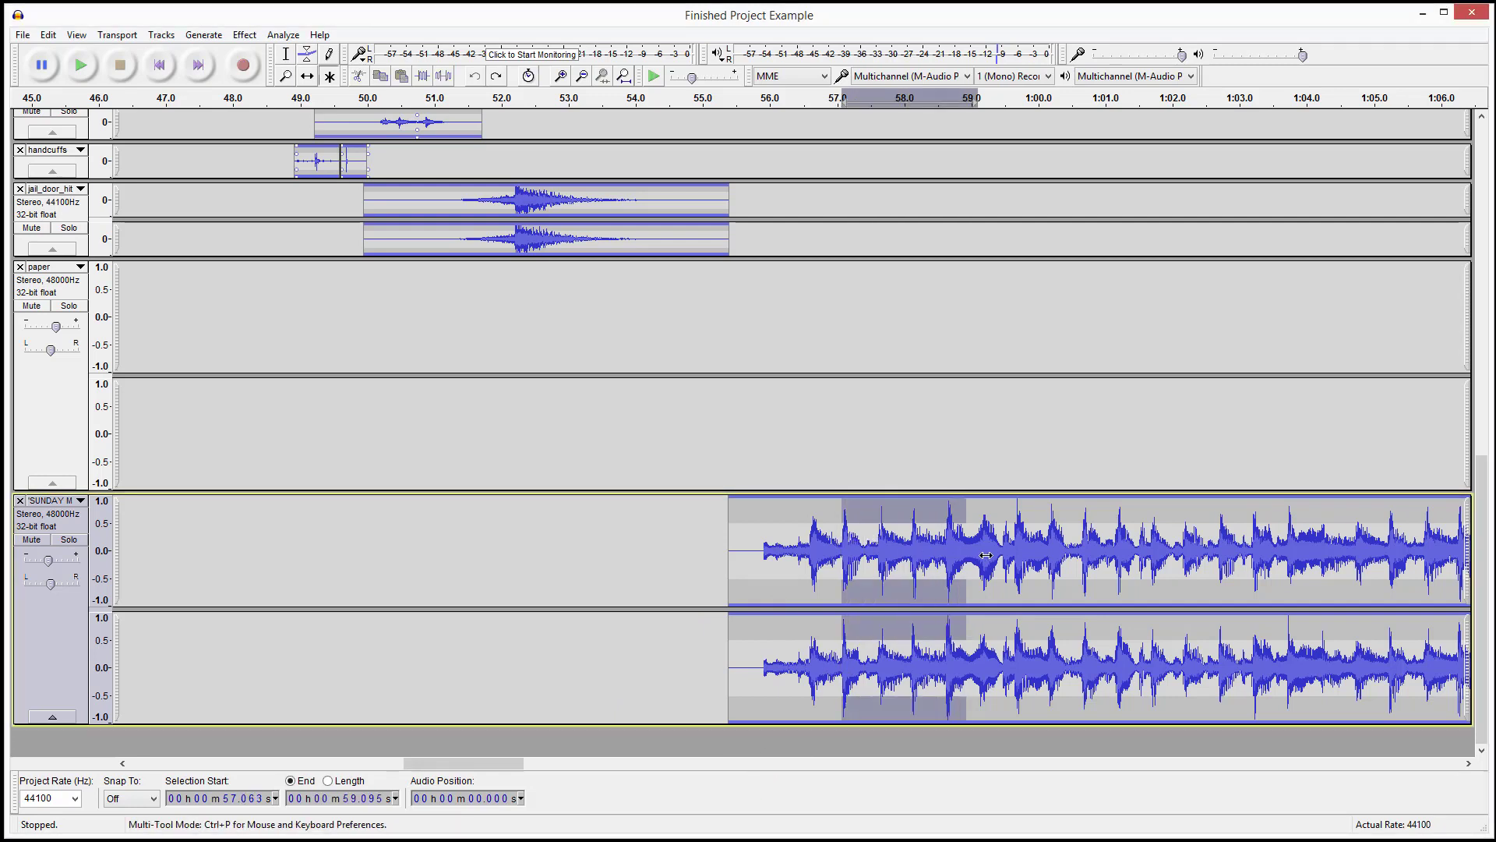
key("ctrl+alt+i")
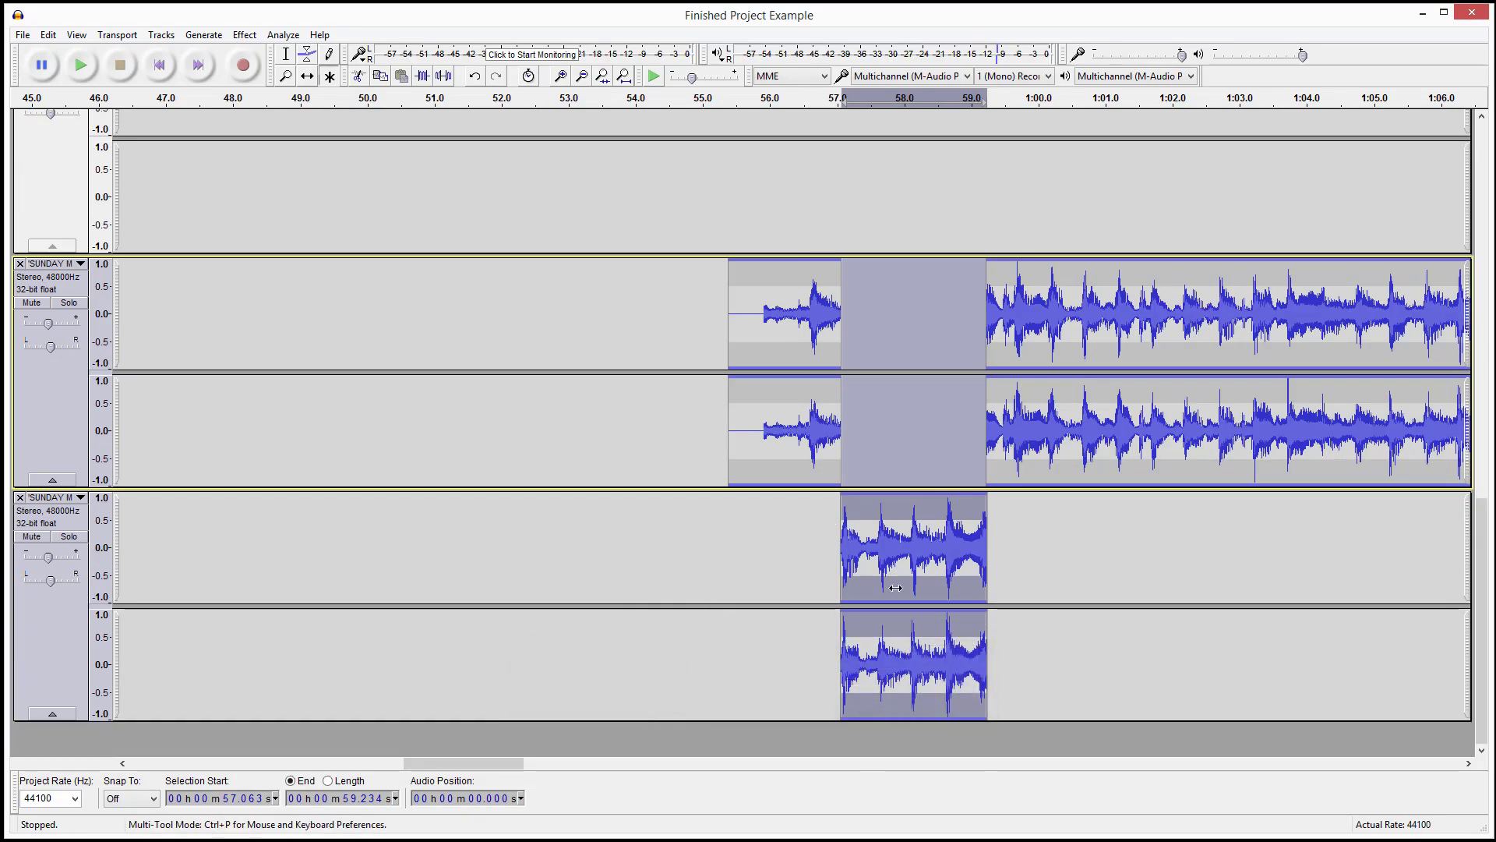
Step: Split the 52–54 s section of jail_door_hit out into a new track
scroll(802, 418, "up", 5)
left_click_drag(503, 264, 631, 266)
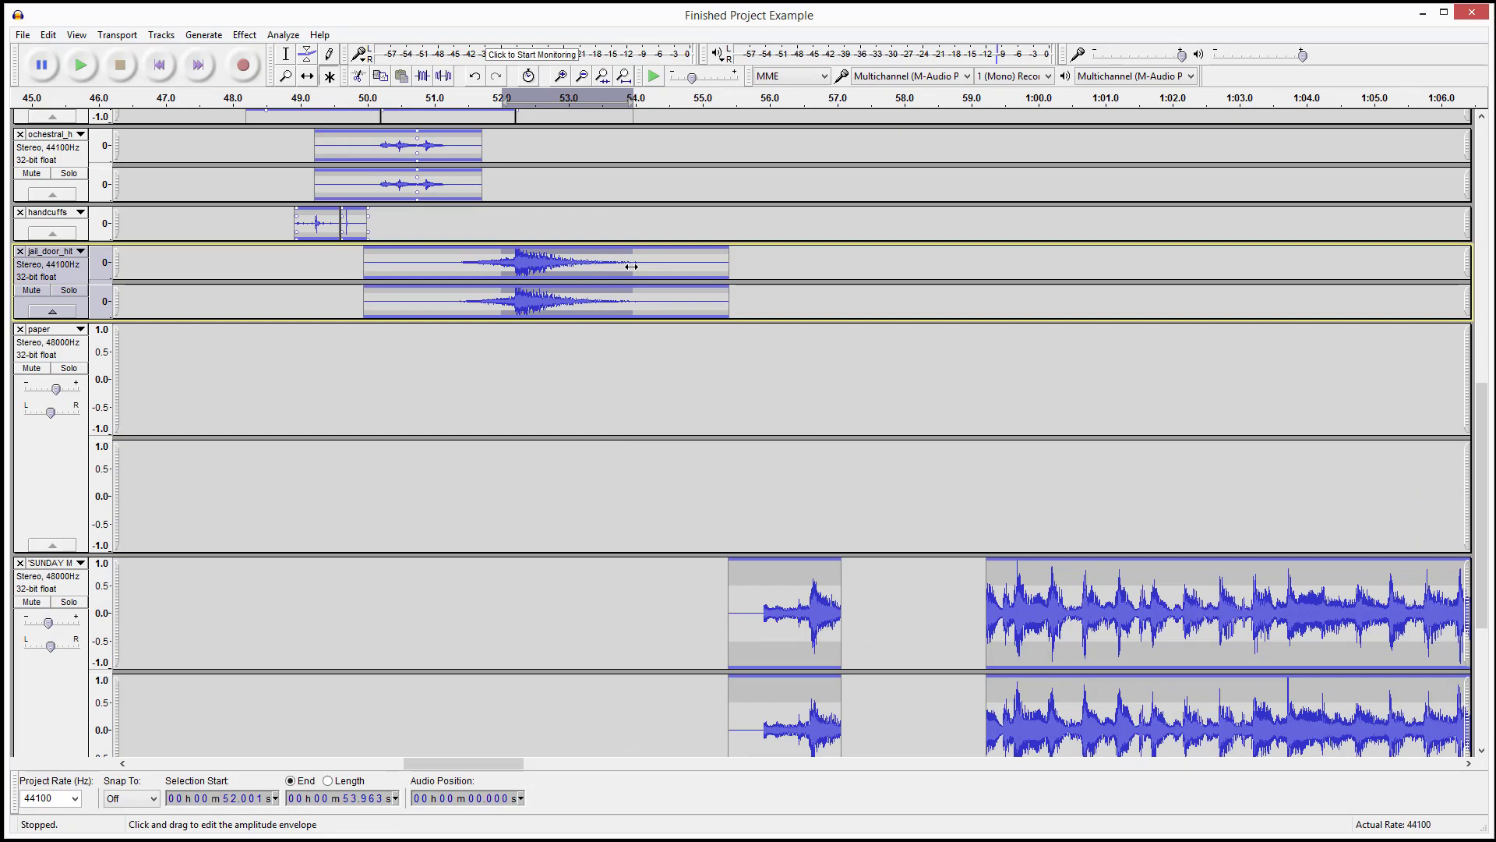
key("ctrl+alt+k")
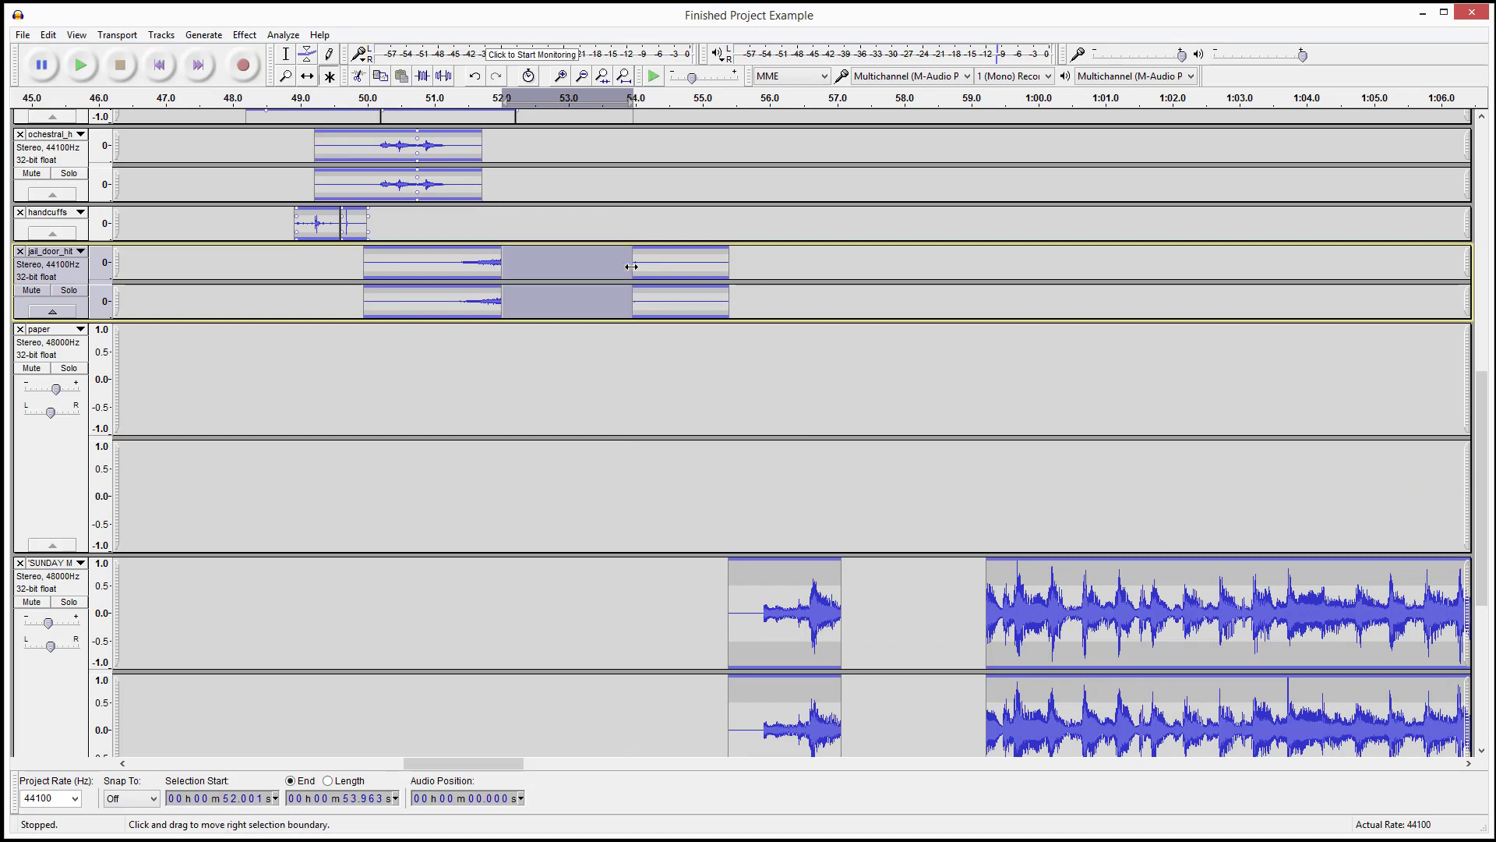
scroll(607, 327, "down", 5)
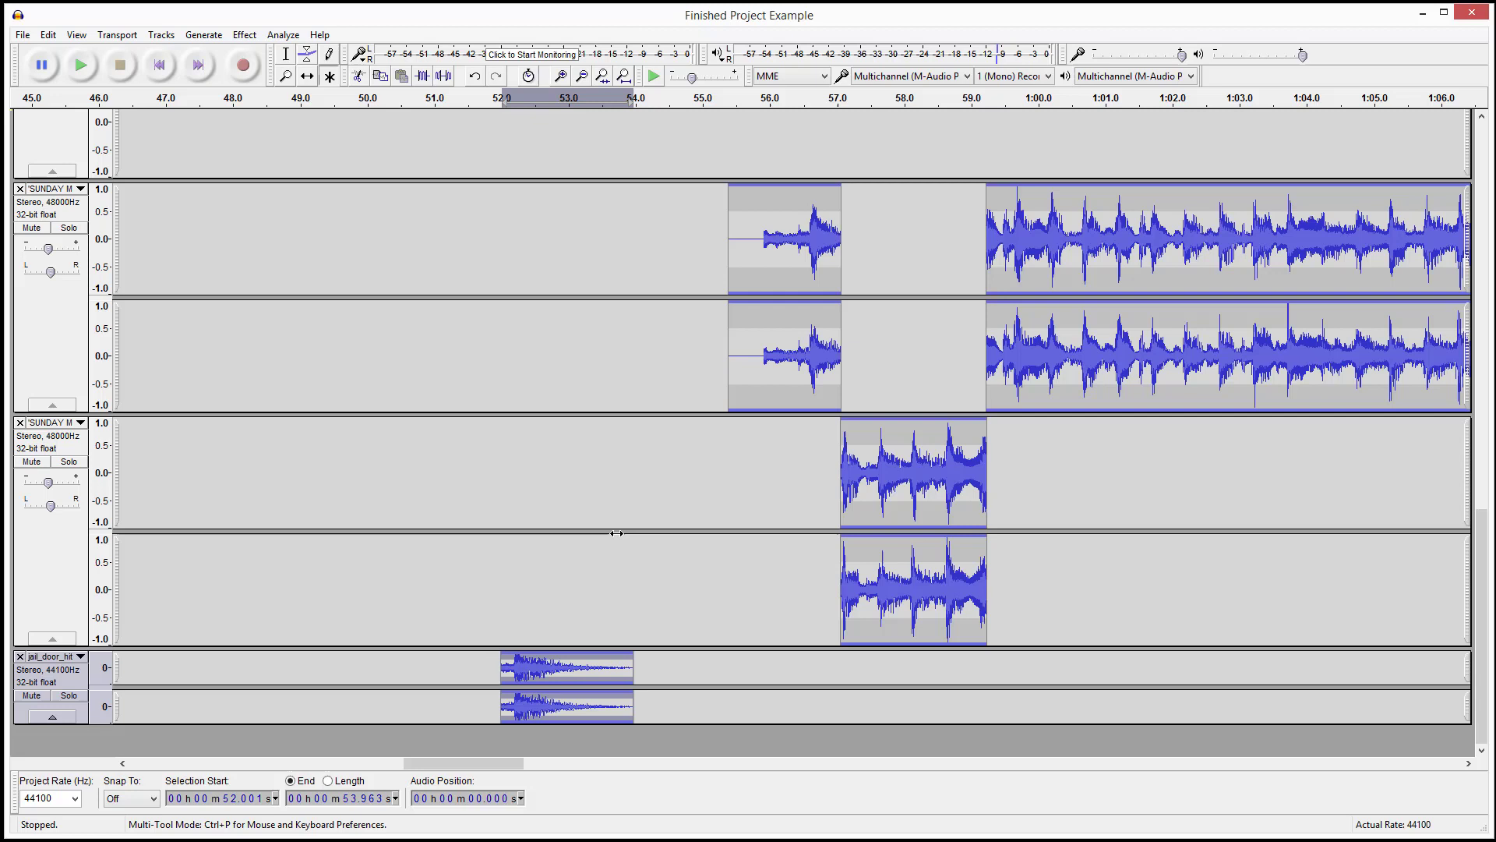
mouse_move(696, 568)
left_mouse_down()
mouse_move(664, 565)
mouse_move(505, 585)
mouse_move(444, 722)
mouse_move(612, 803)
mouse_move(741, 643)
mouse_move(608, 585)
left_mouse_up()
mouse_move(1004, 391)
left_mouse_down()
mouse_move(893, 381)
mouse_move(734, 541)
mouse_move(930, 690)
mouse_move(980, 434)
mouse_move(943, 420)
left_mouse_up()
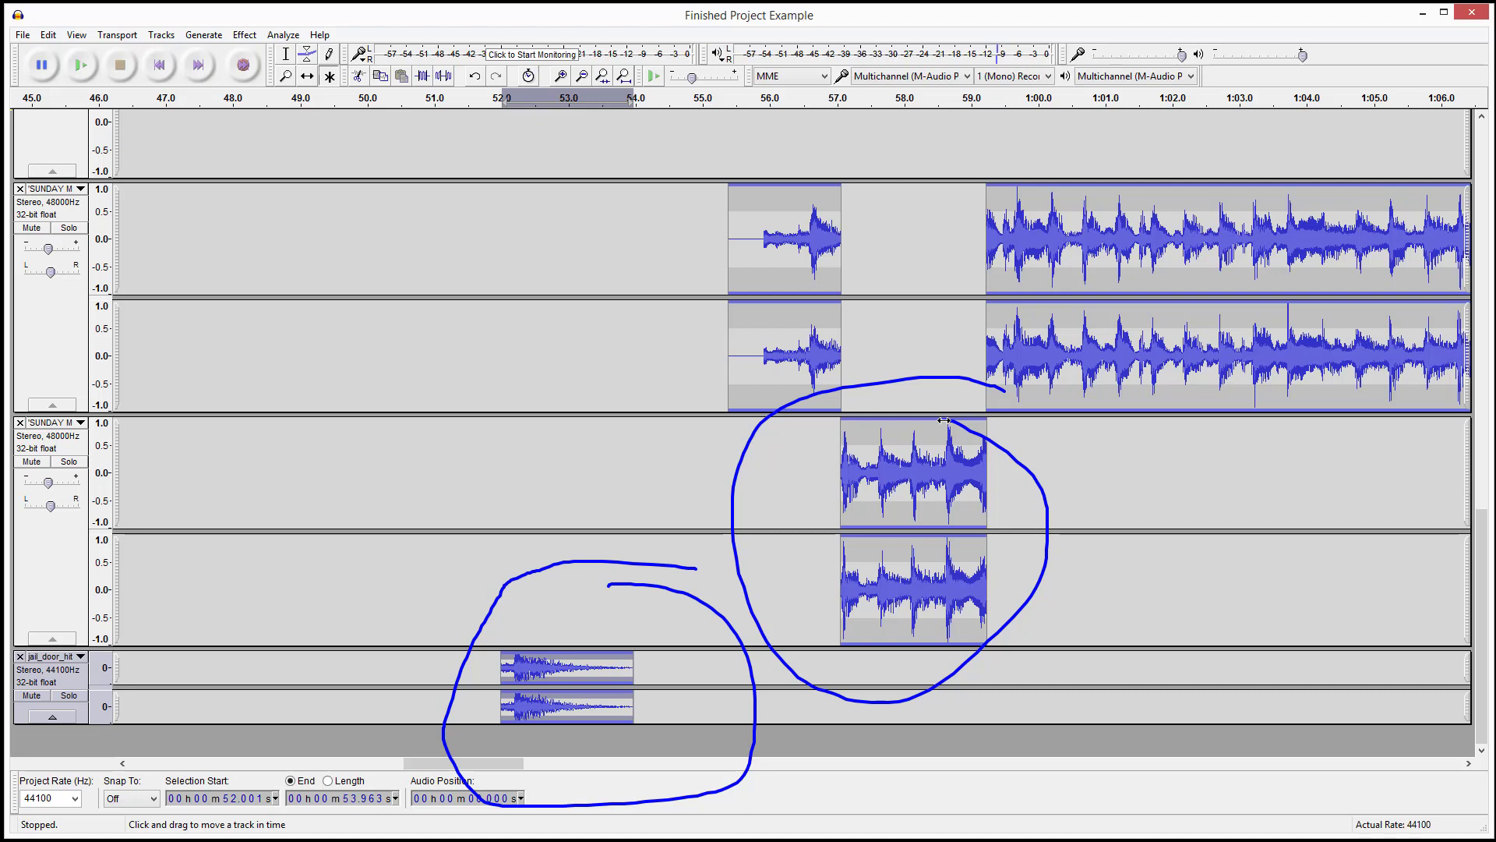
left_click(785, 445)
scroll(785, 447, "up", 5)
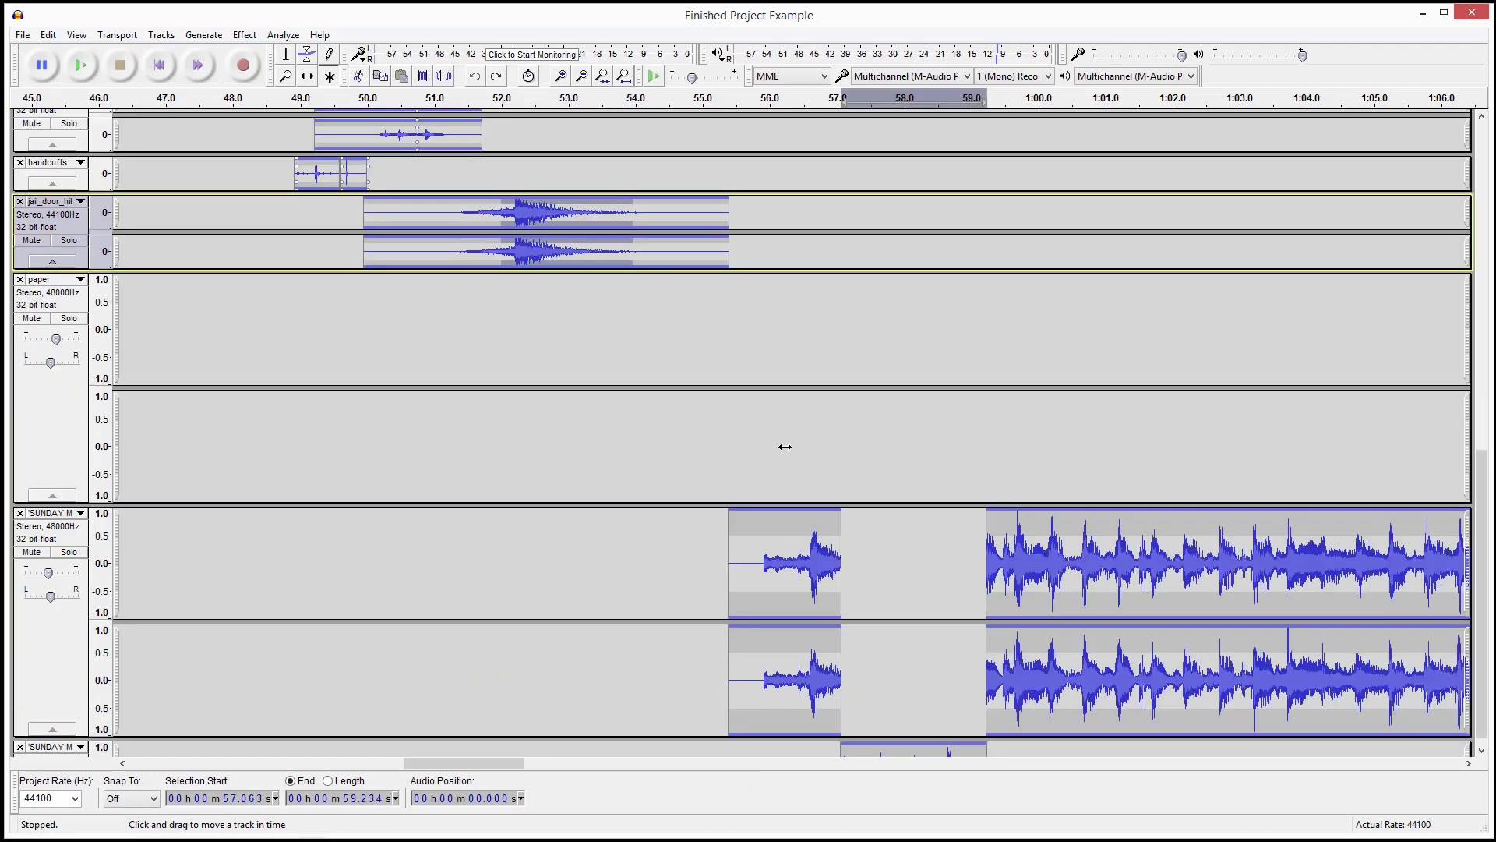
key("ctrl+z")
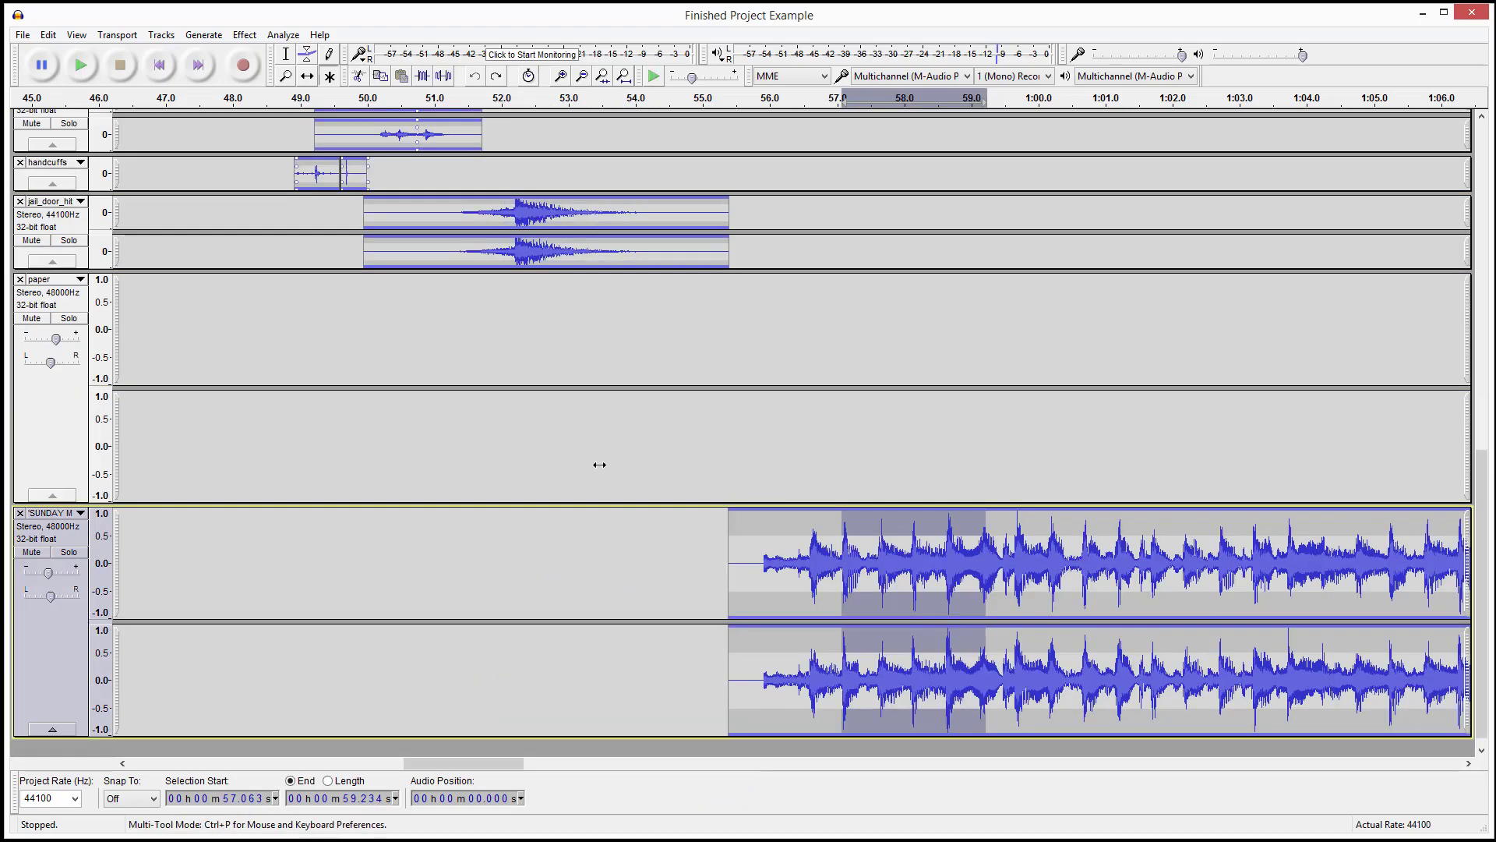
left_click(599, 464)
scroll(599, 464, "up", 6)
scroll(493, 473, "left", 4)
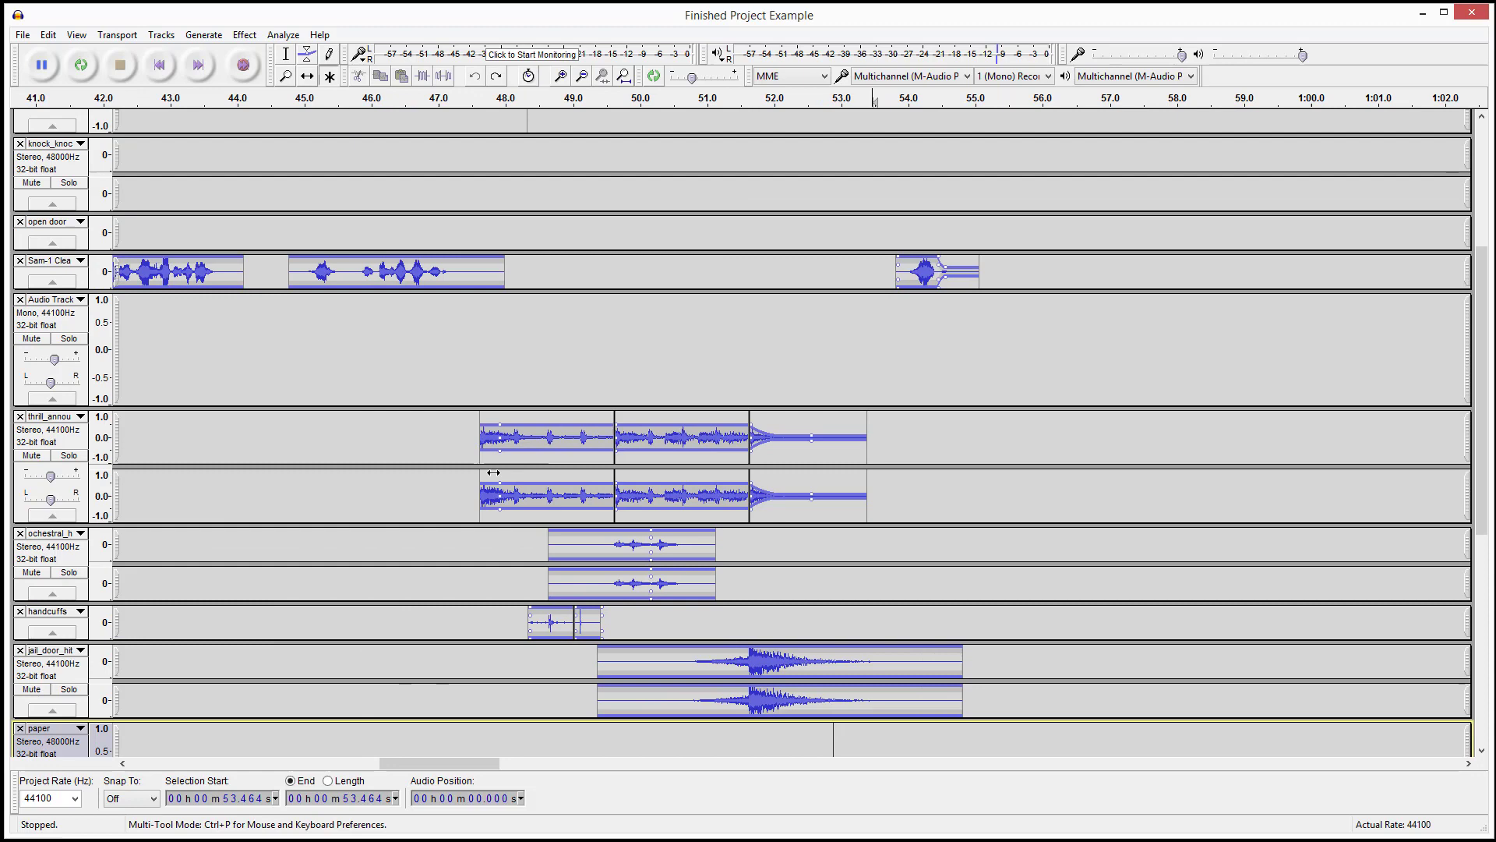
scroll(493, 472, "left", 10)
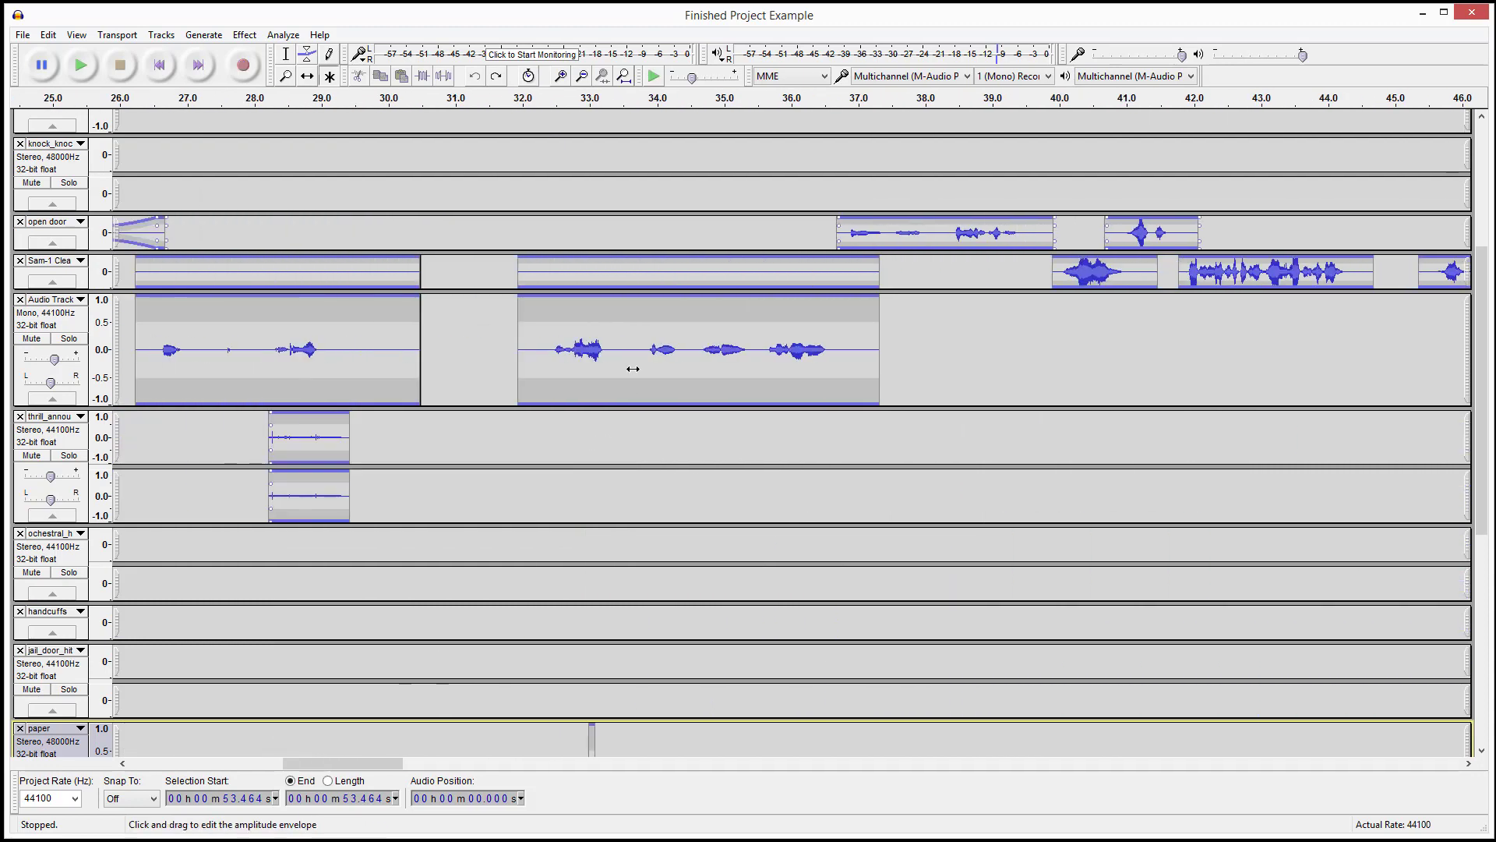
left_click(639, 343)
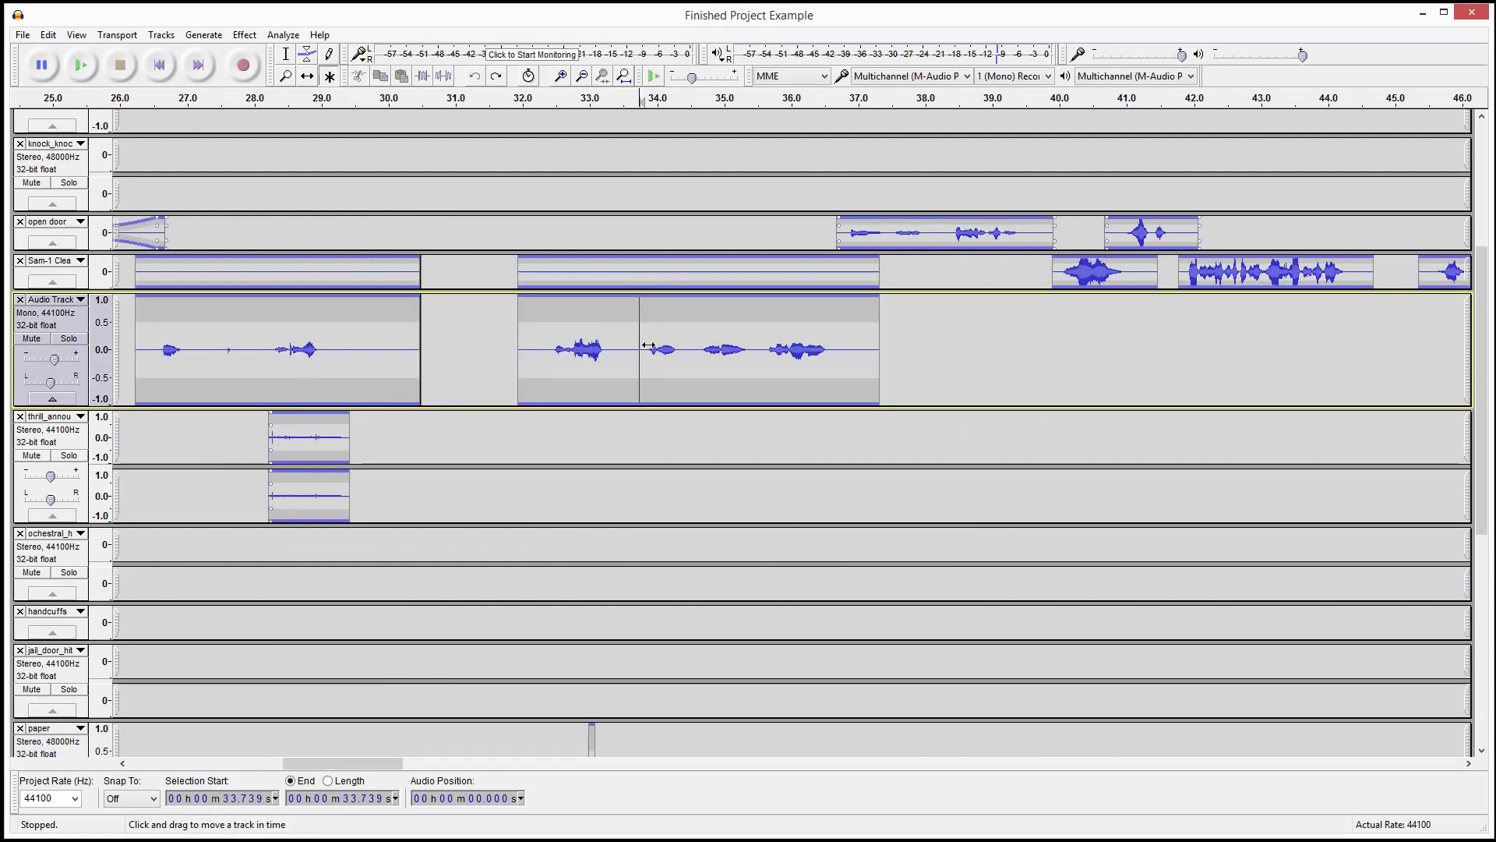
scroll(635, 345, "up", 2, "ctrl")
left_click_drag(623, 345, 578, 346)
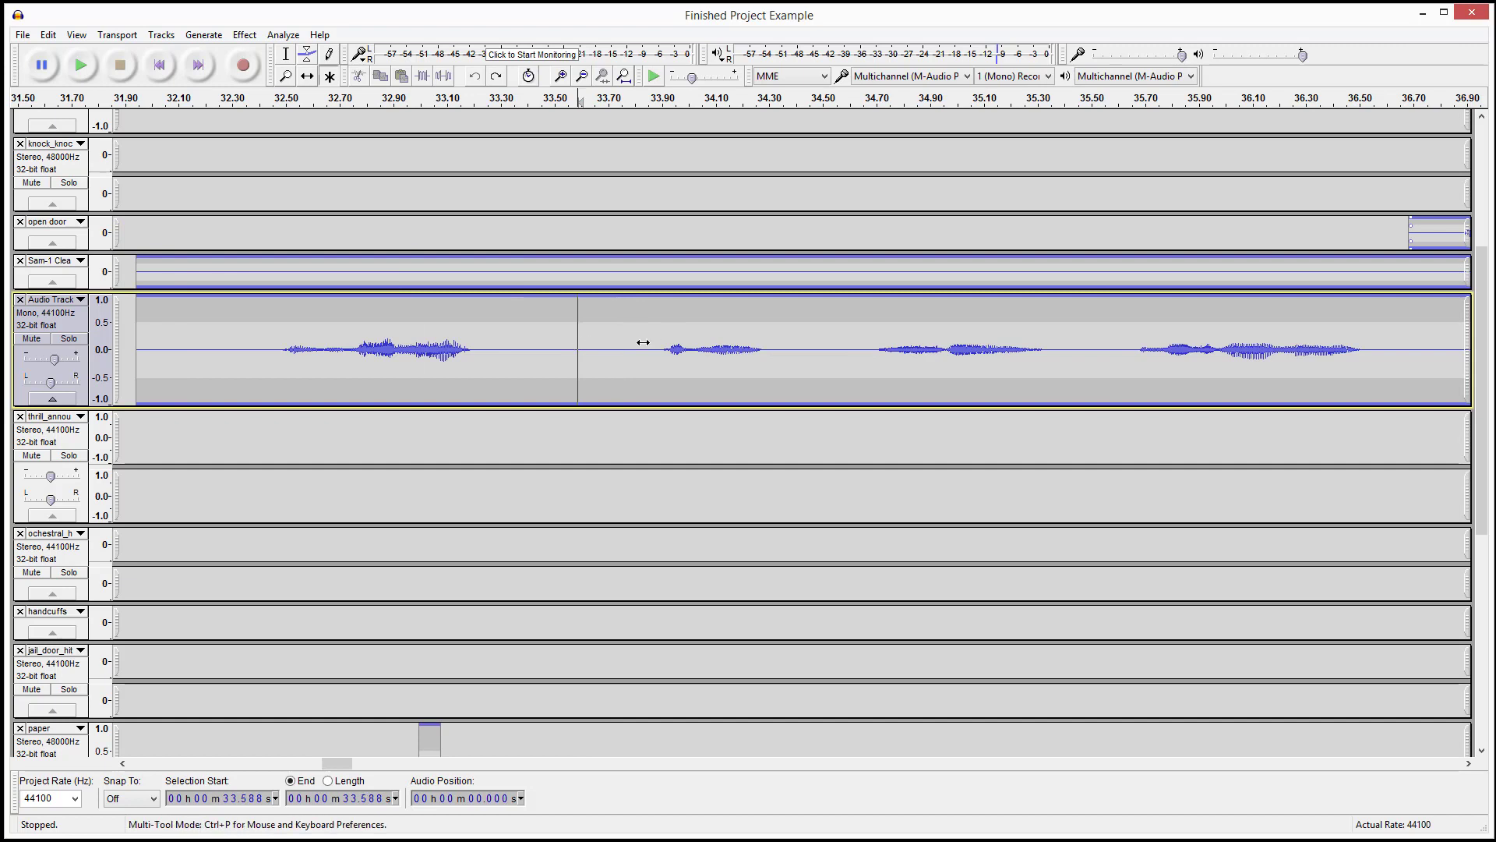
scroll(643, 342, "down", 1, "ctrl")
left_click_drag(434, 337, 574, 362)
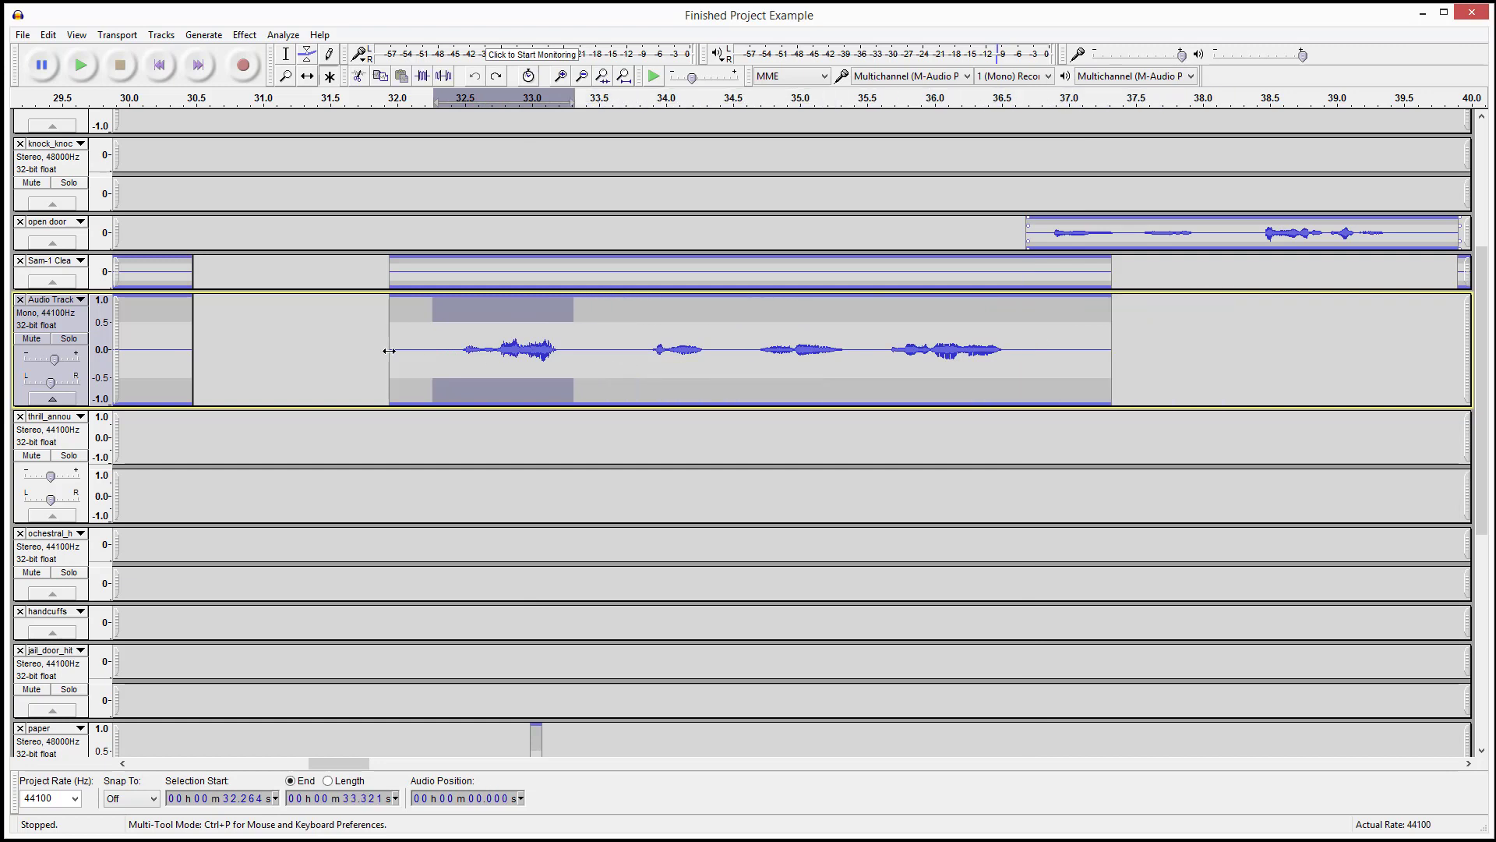
left_click_drag(440, 335, 180, 349)
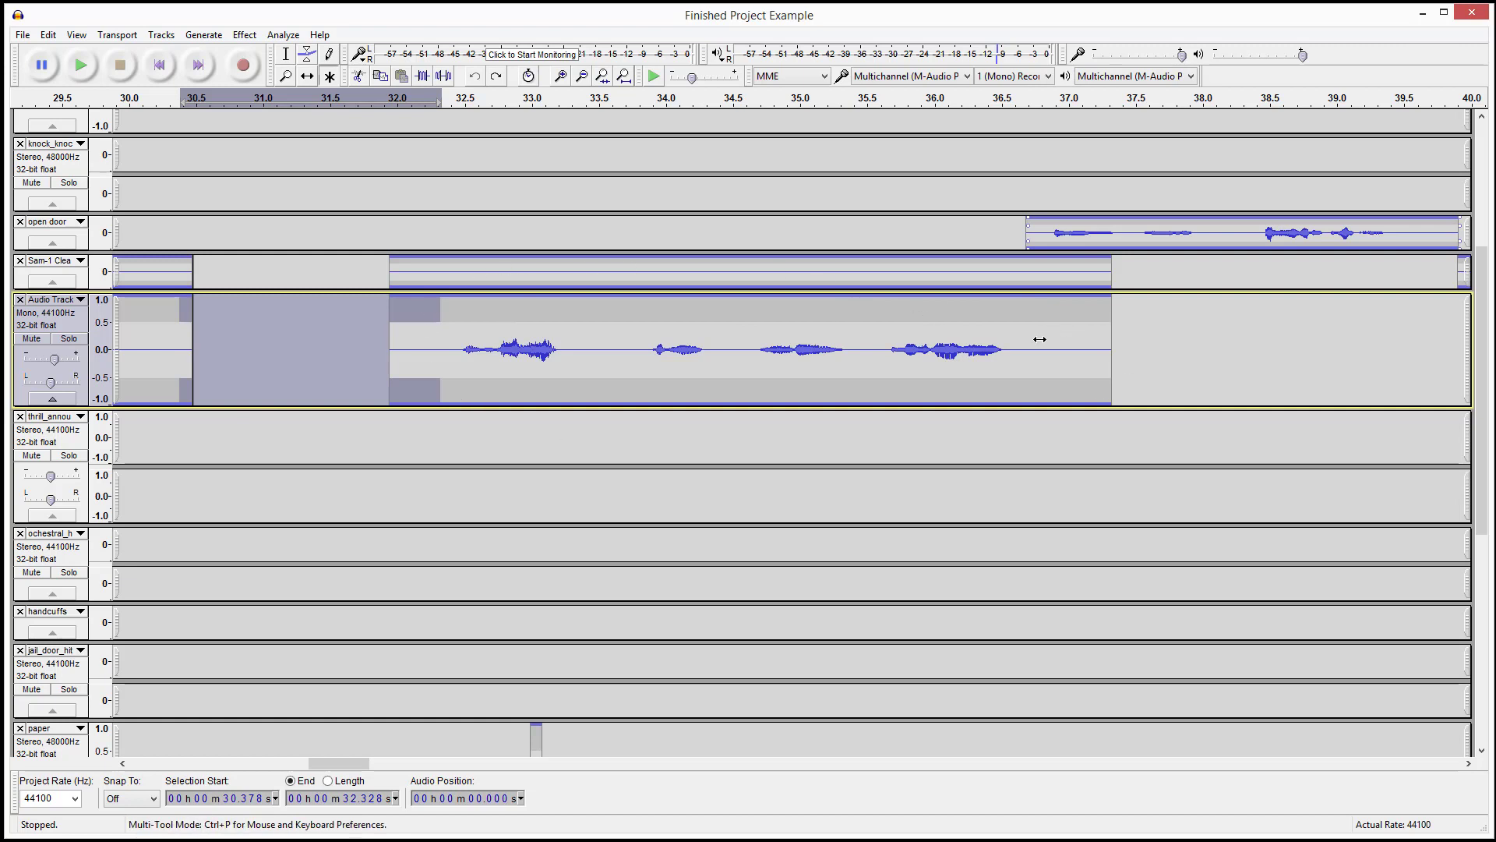
left_click_drag(1037, 340, 1386, 325)
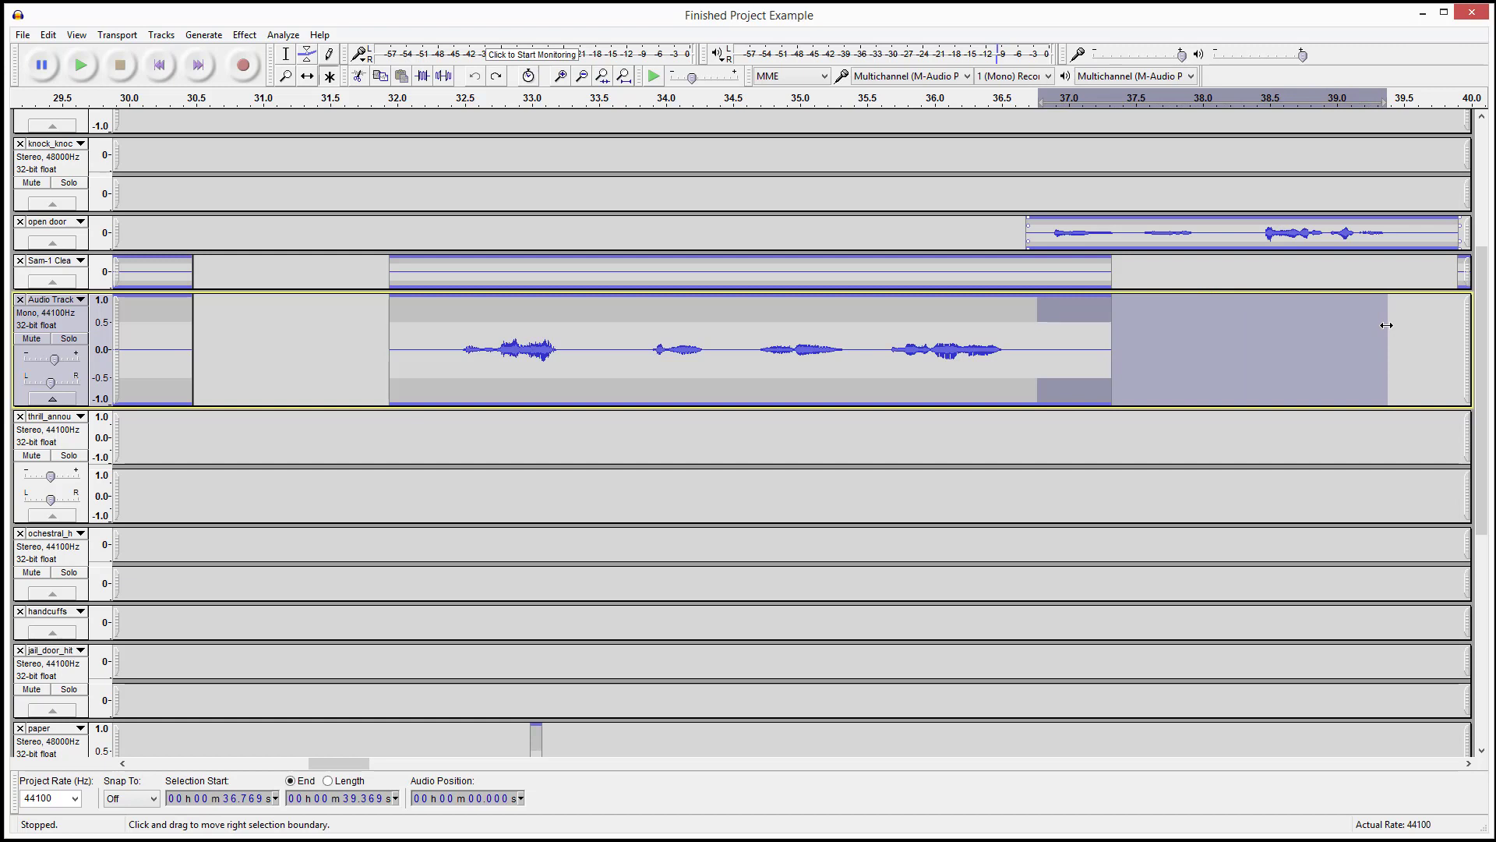
left_click(1009, 348)
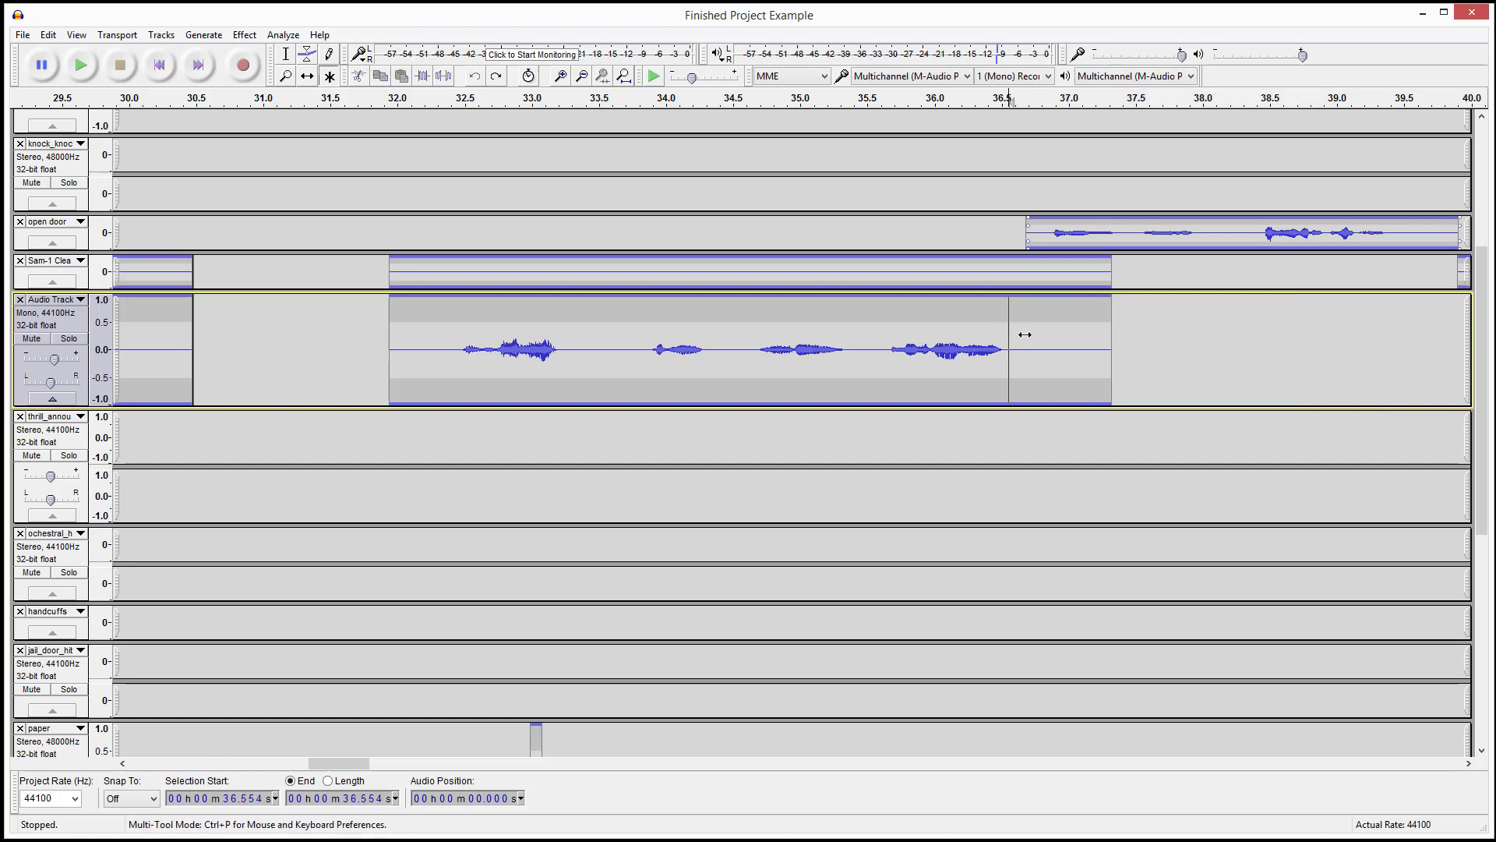
left_click_drag(1028, 335, 742, 358)
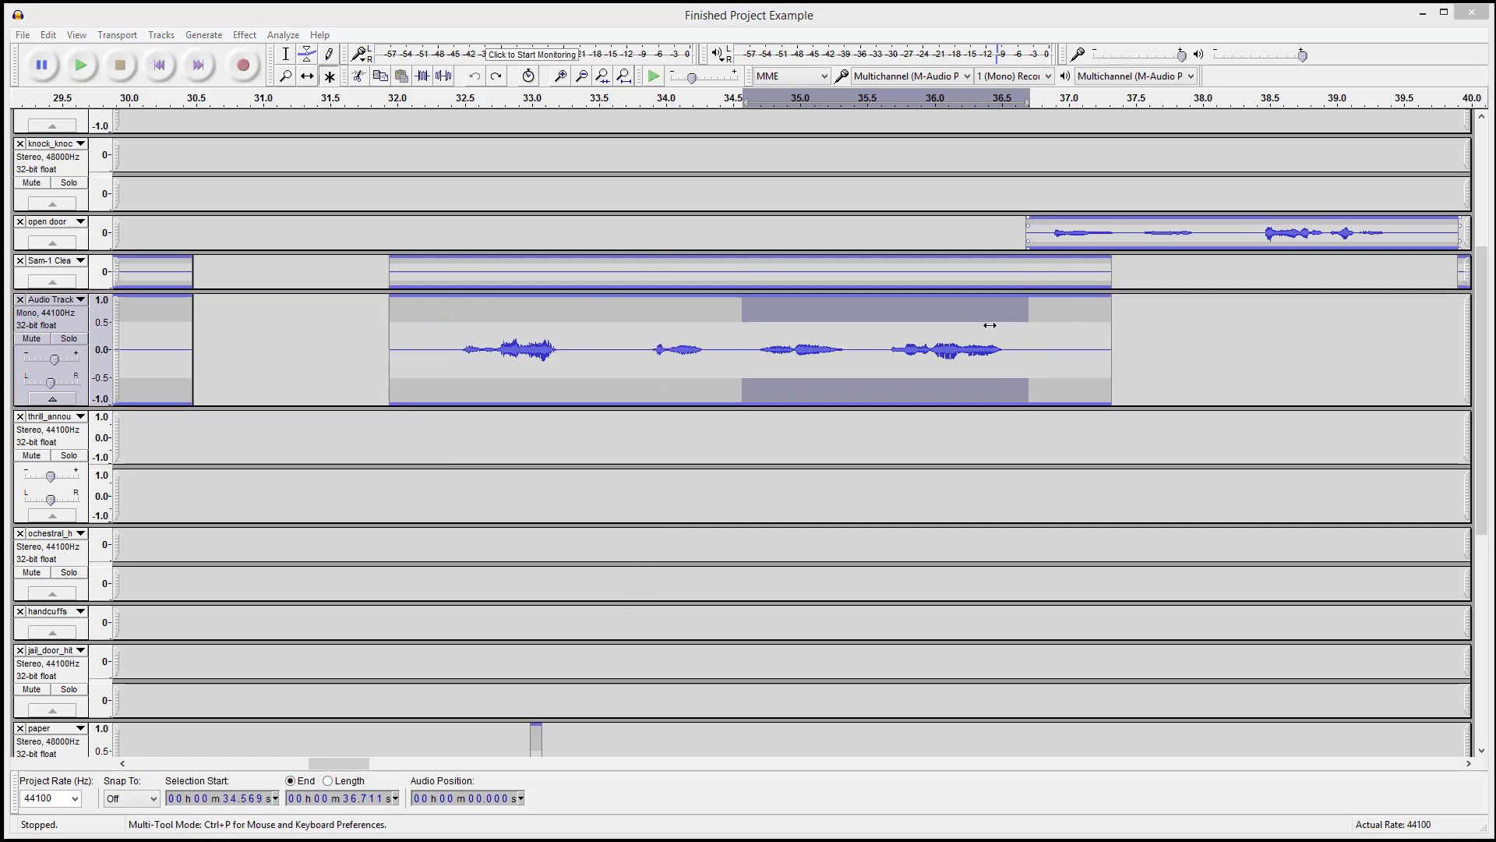
left_click_drag(1037, 341, 747, 343)
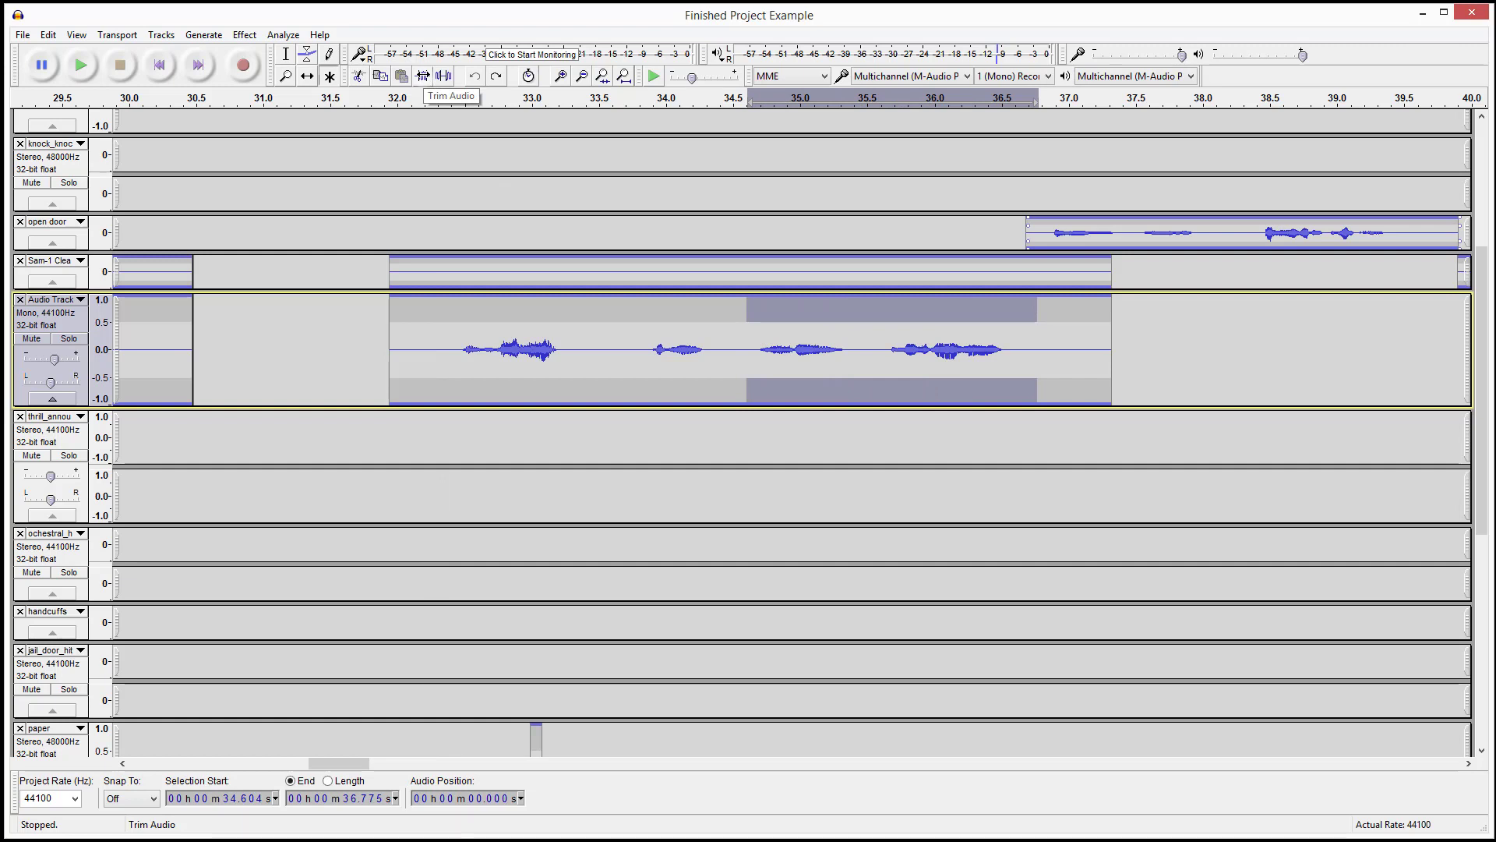
left_click(423, 75)
key("ctrl+z")
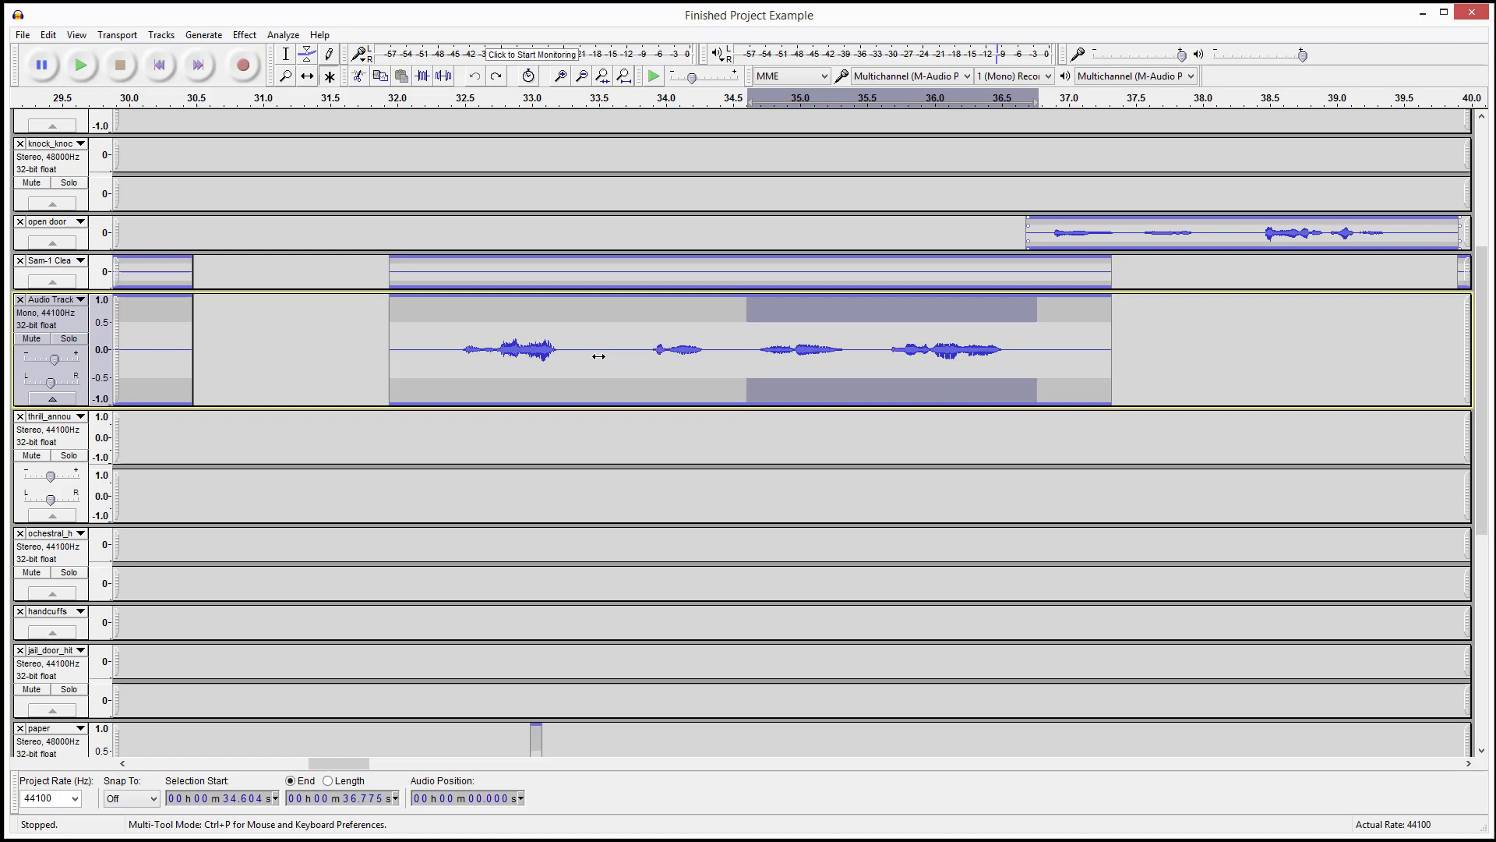
key("ctrl+t")
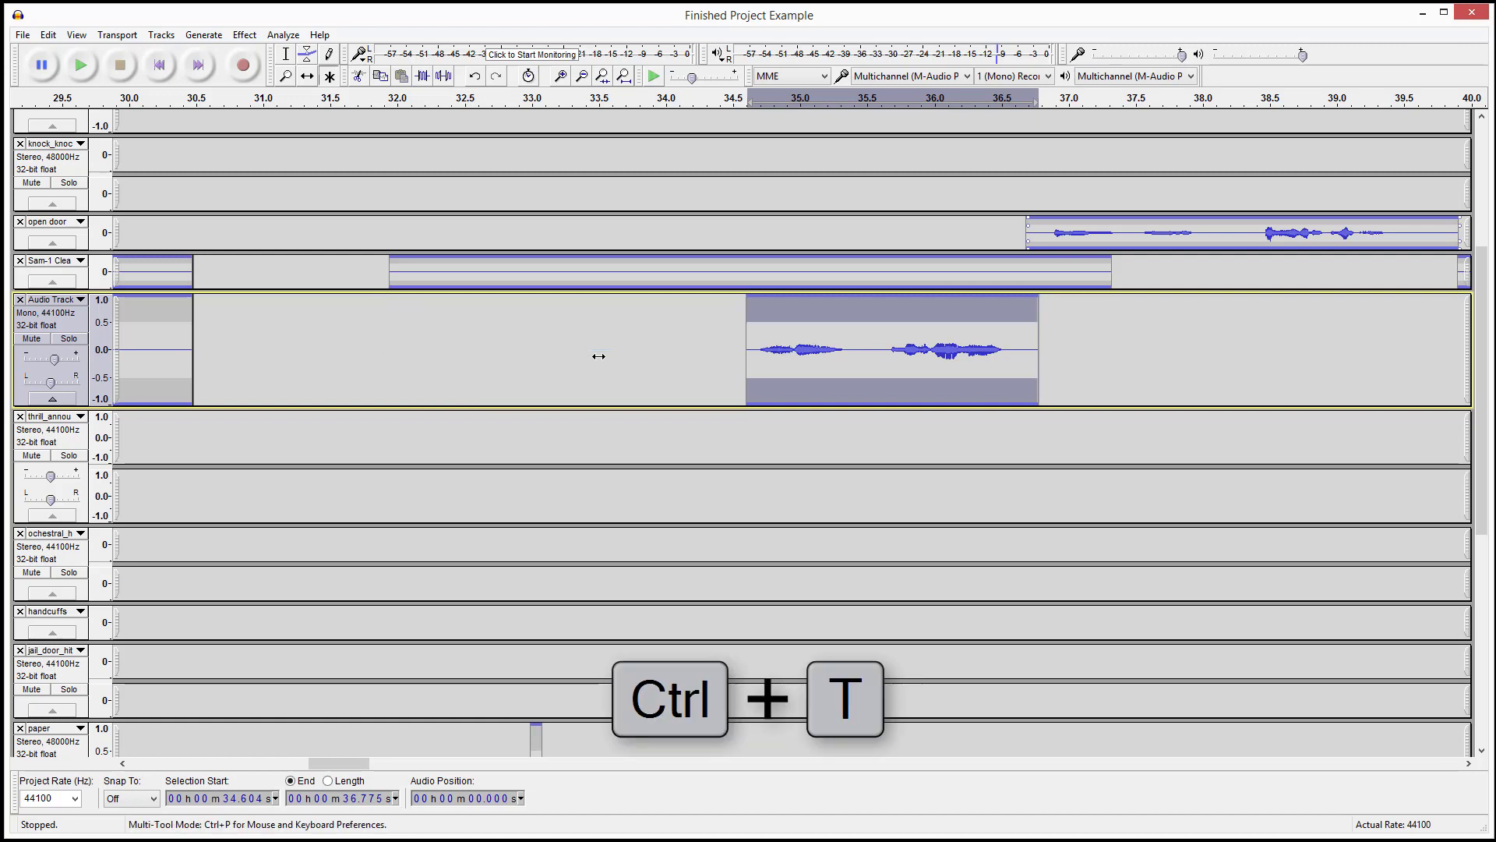
key("ctrl+z")
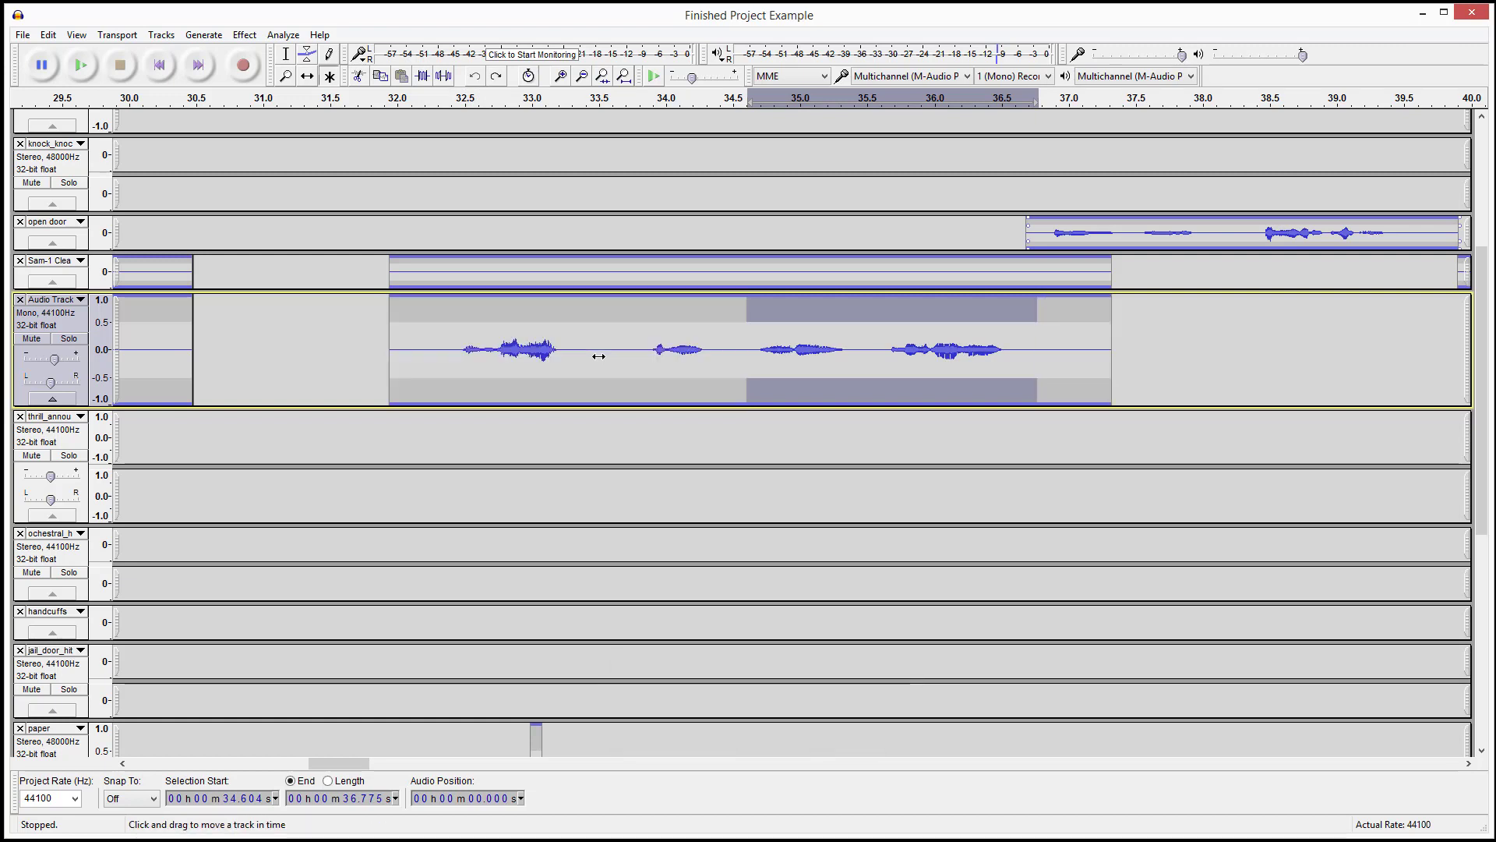
left_click(604, 352)
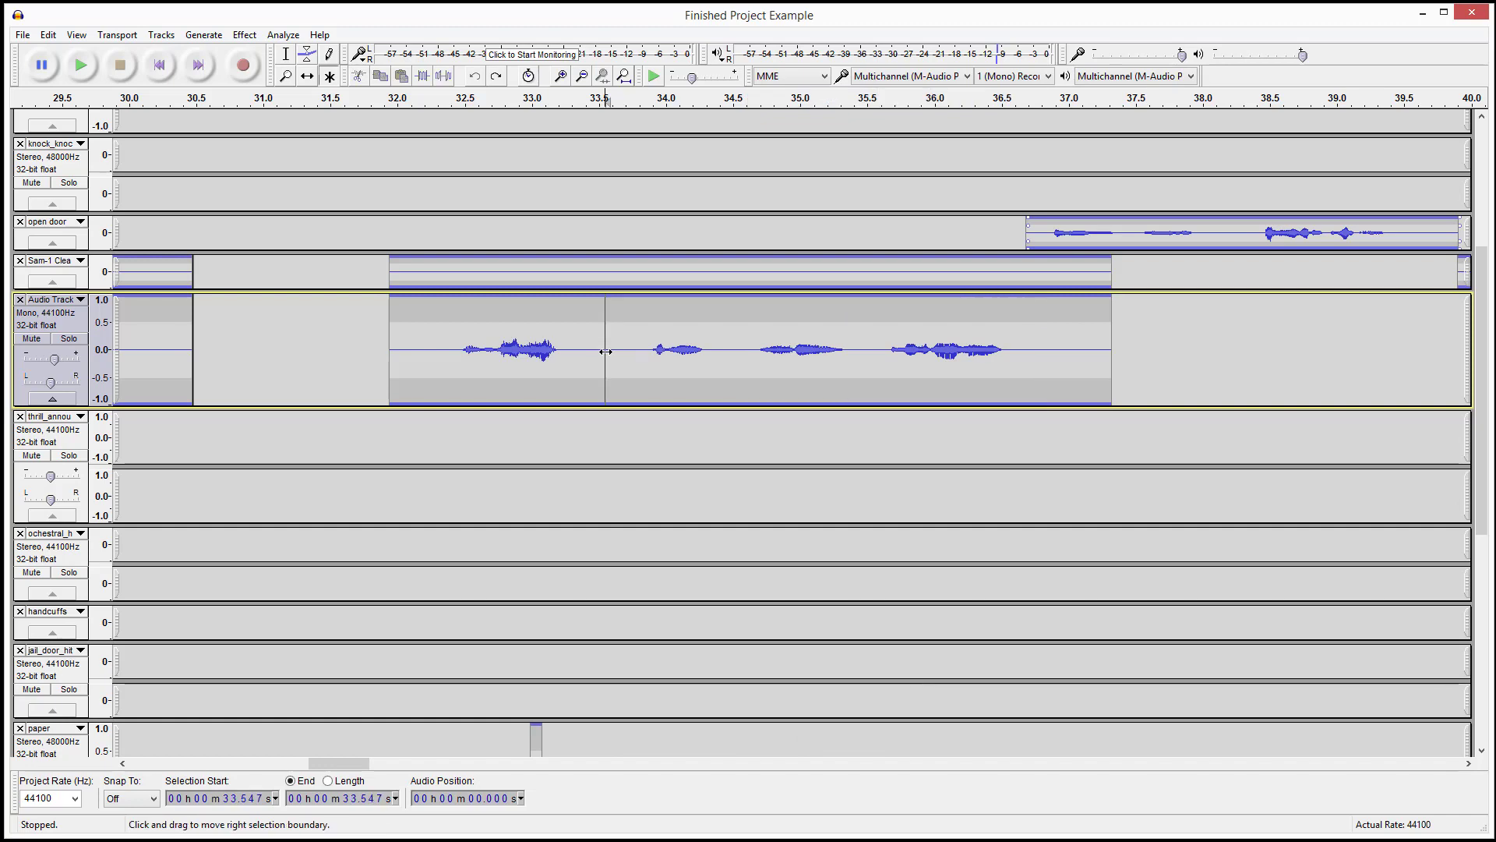
key("ctrl+3")
key("ctrl+3")
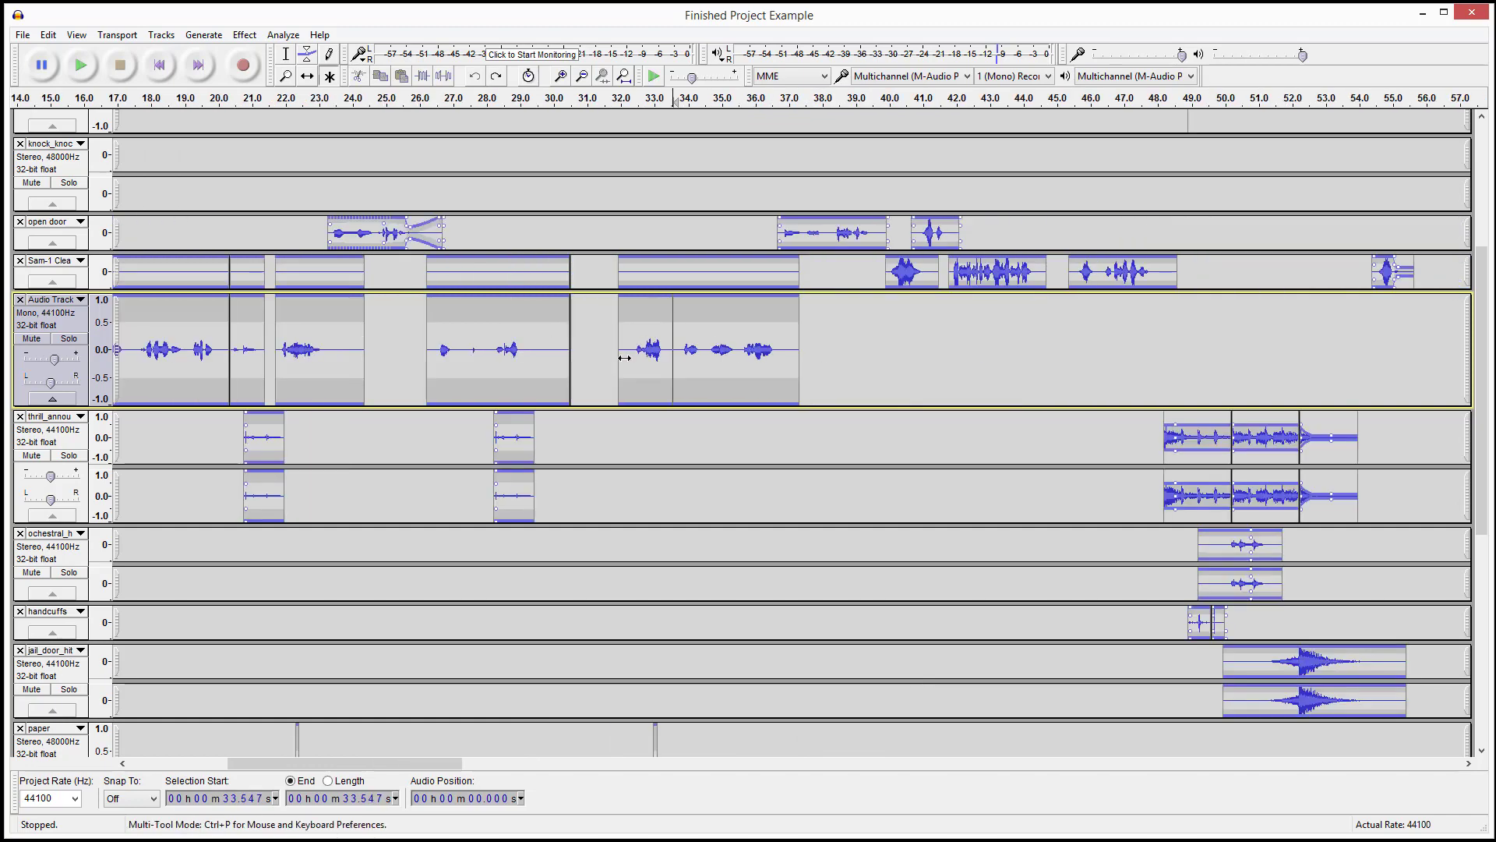
left_click(516, 358)
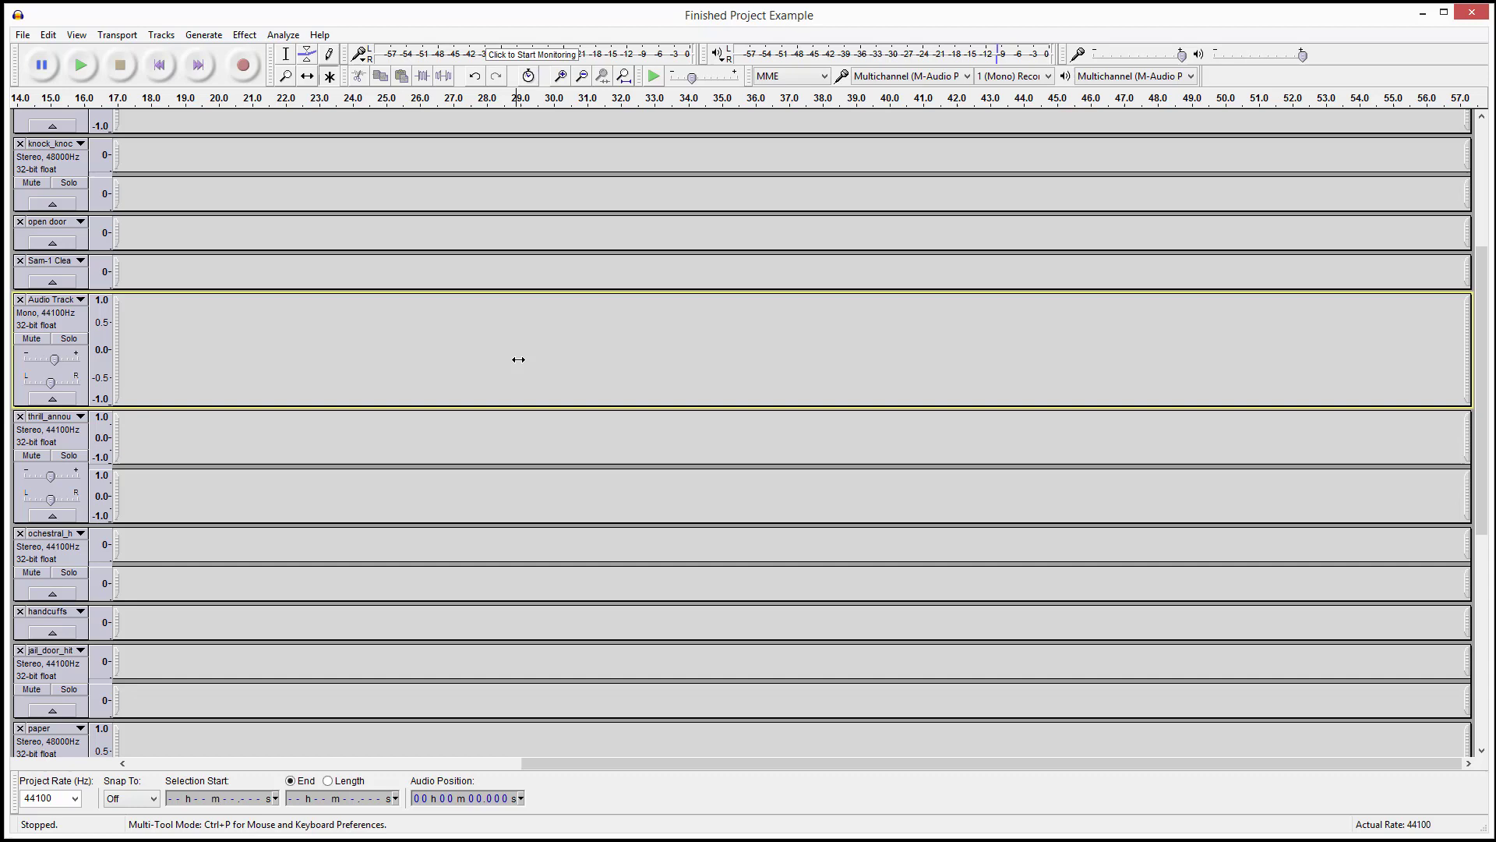
scroll(516, 358, "up", 3)
key("ctrl+a")
scroll(491, 452, "down", 4)
left_click(469, 321)
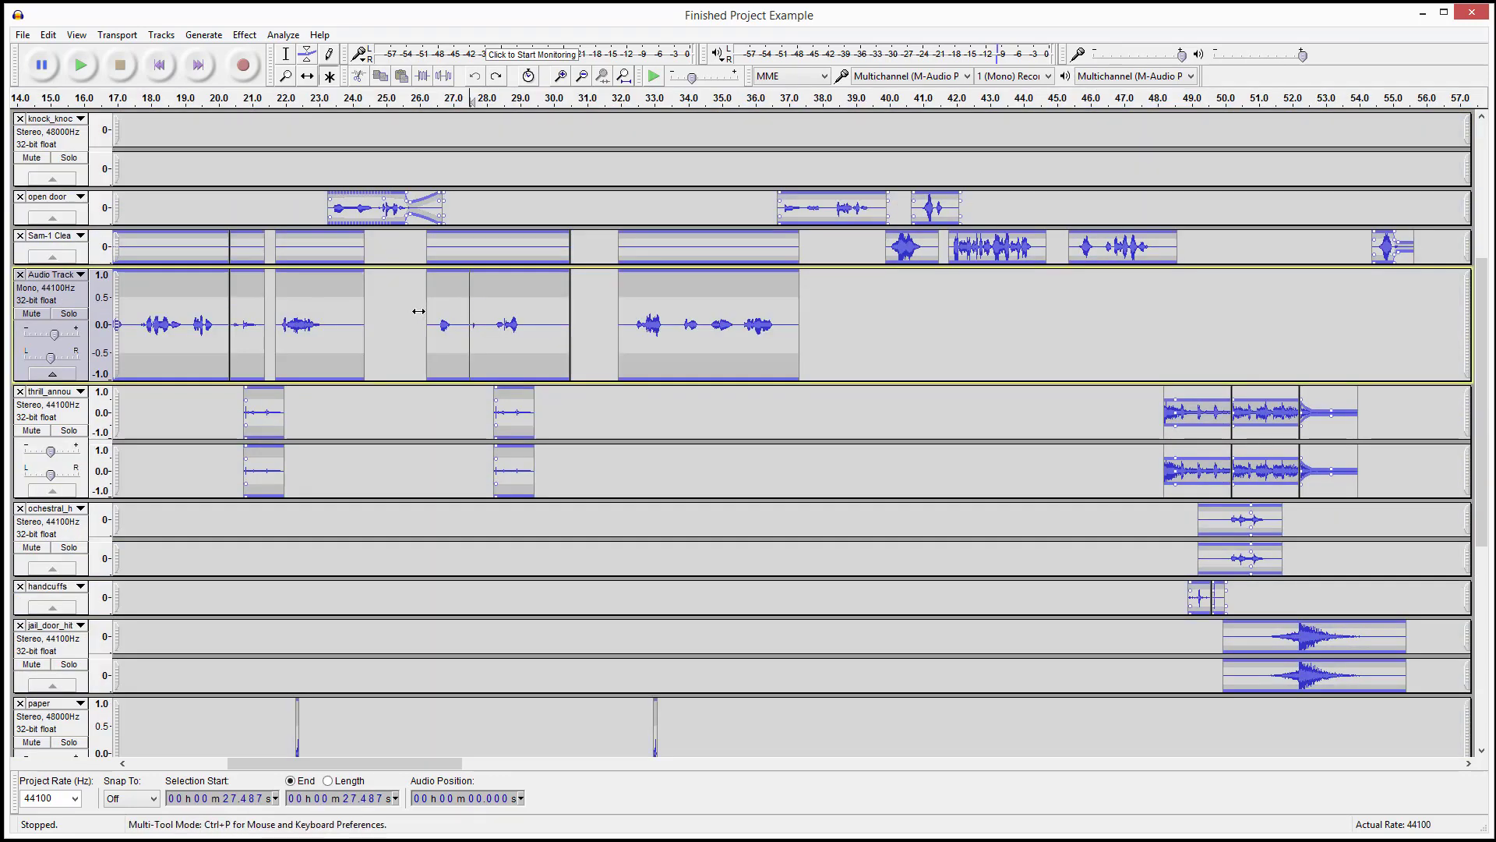
left_click_drag(419, 311, 590, 315)
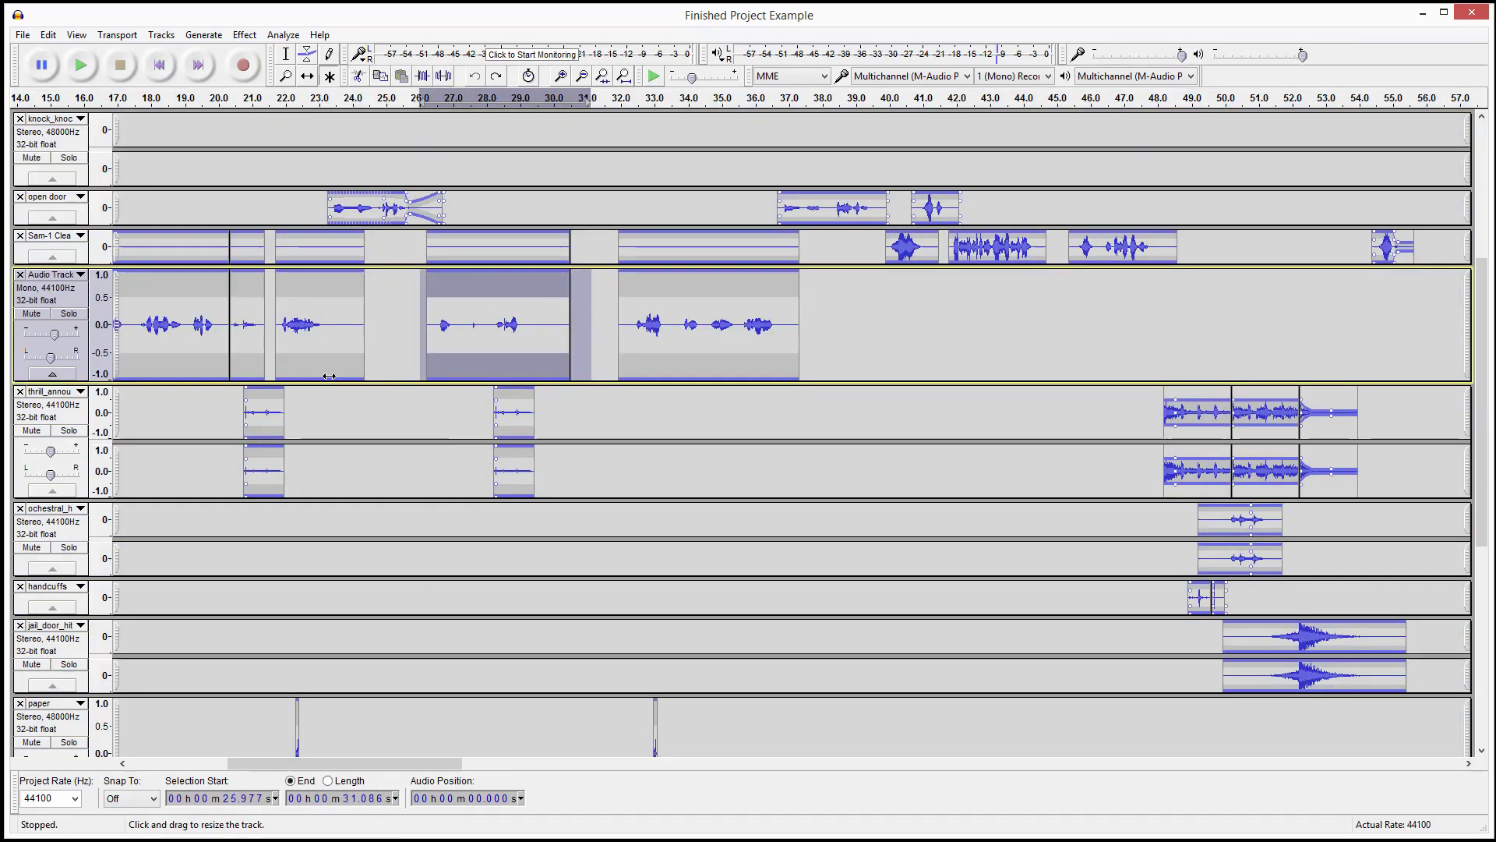
key("Delete")
left_click_drag(595, 301, 831, 331)
key("Delete")
key("ctrl+z")
key("ctrl+z")
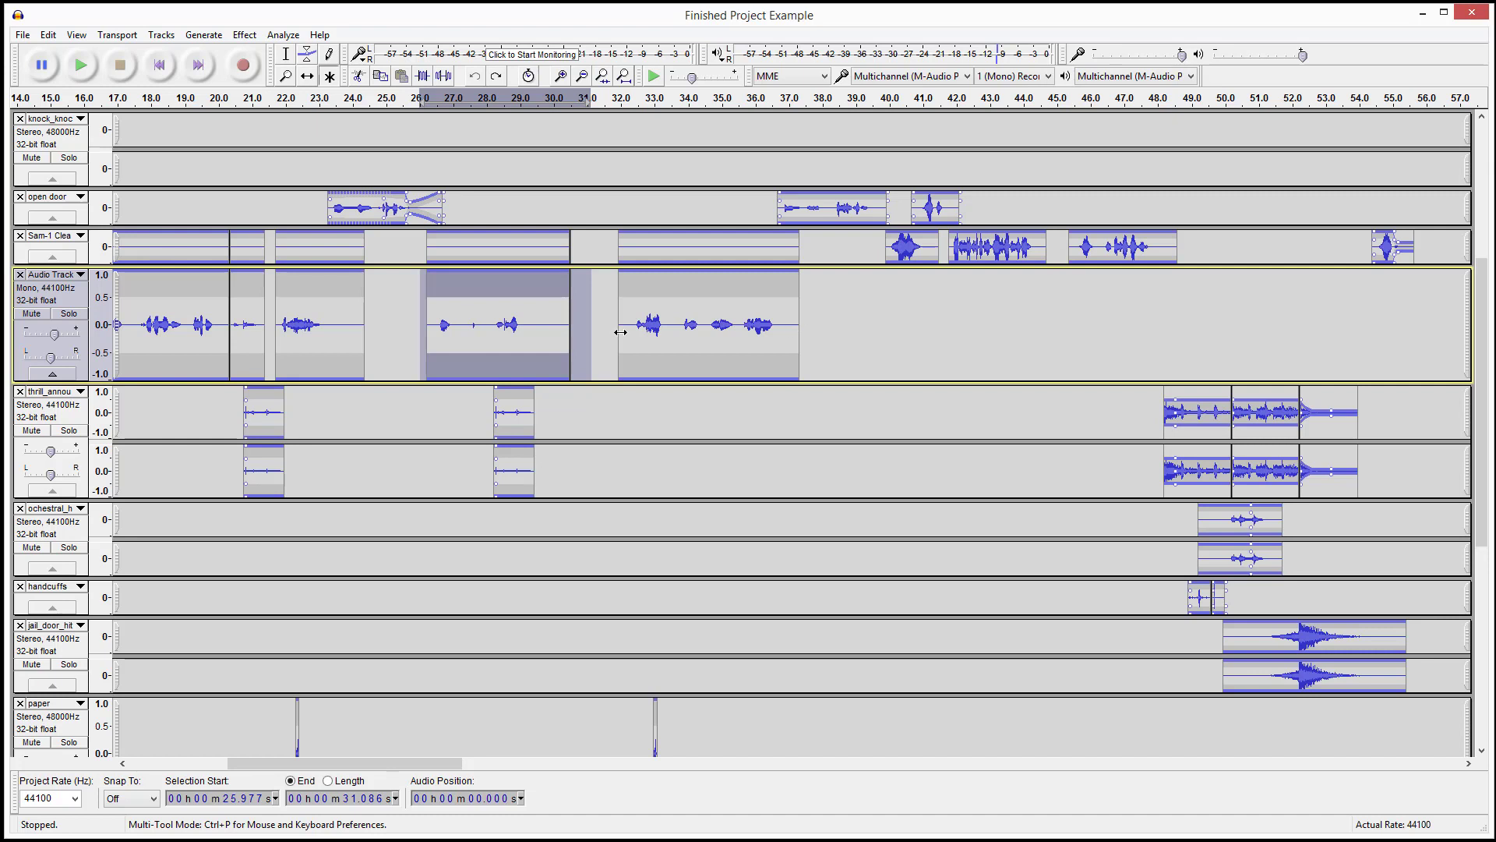
left_click(513, 320)
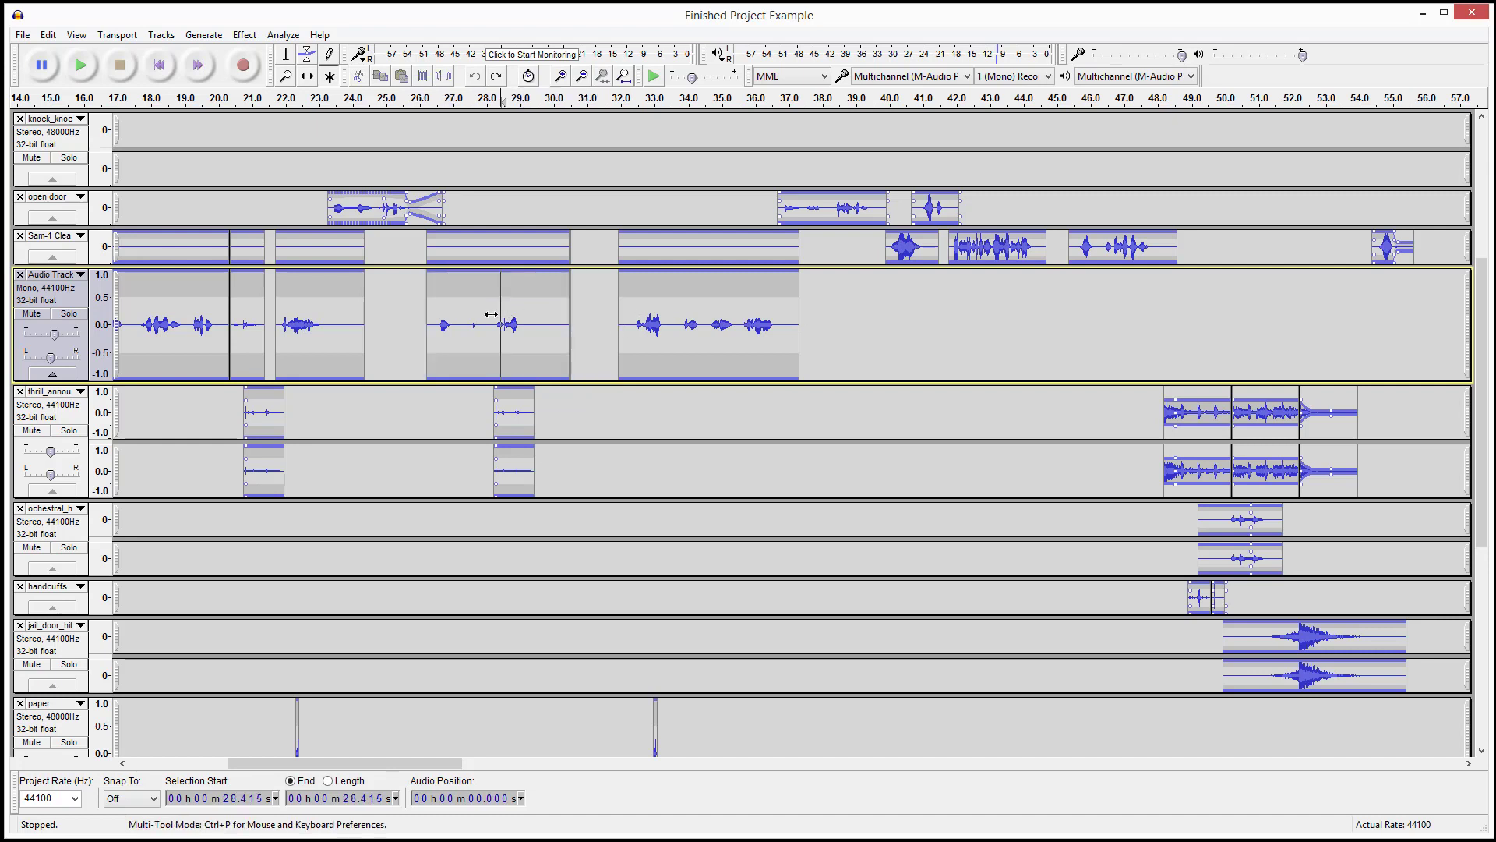
left_click_drag(492, 317, 526, 316)
key("Delete")
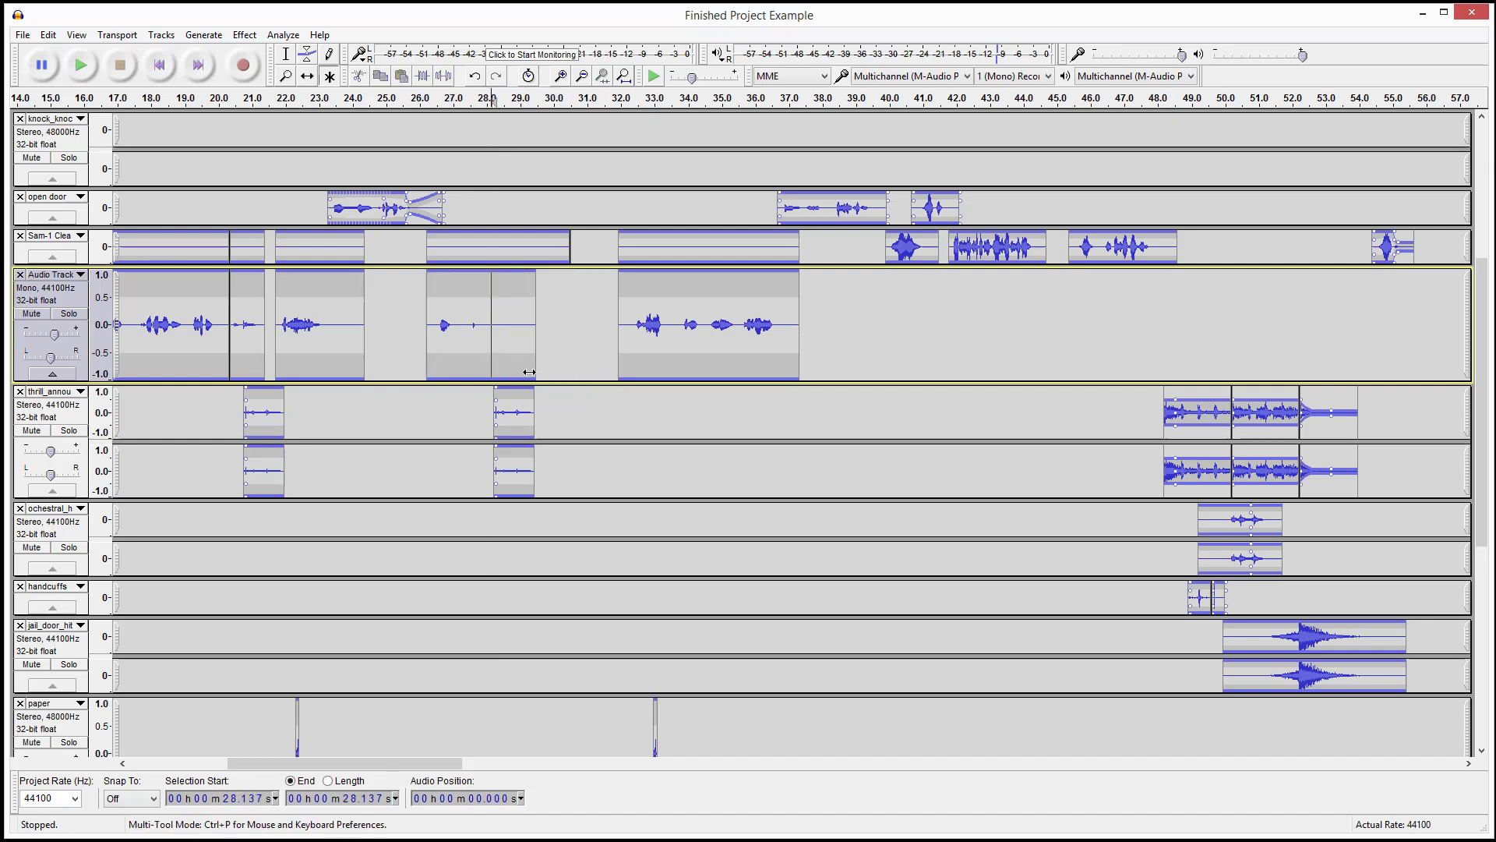
key("ctrl+z")
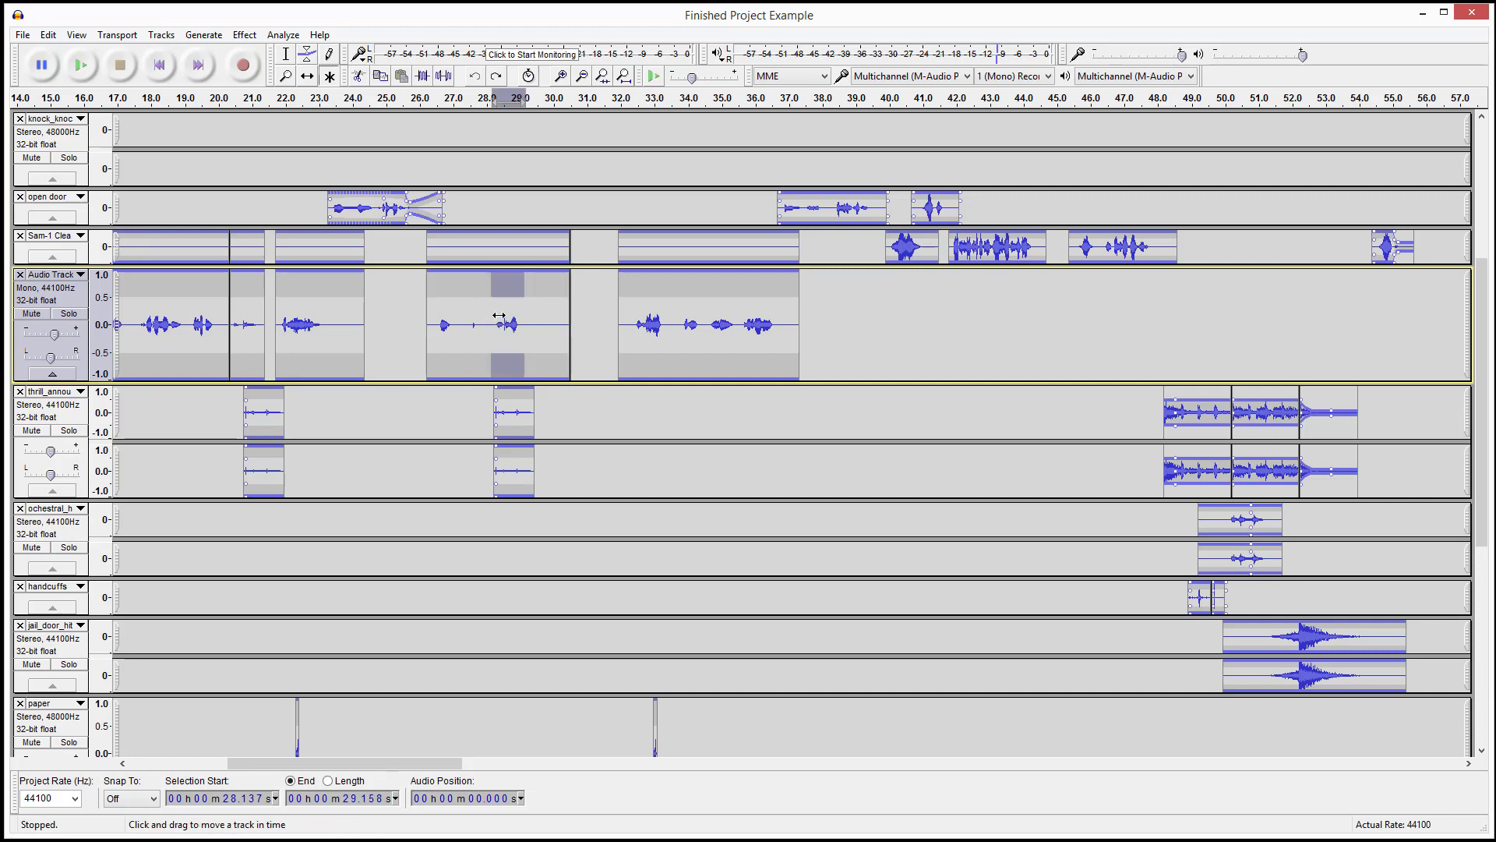
left_click(146, 319)
scroll(351, 328, "up", 2, "ctrl")
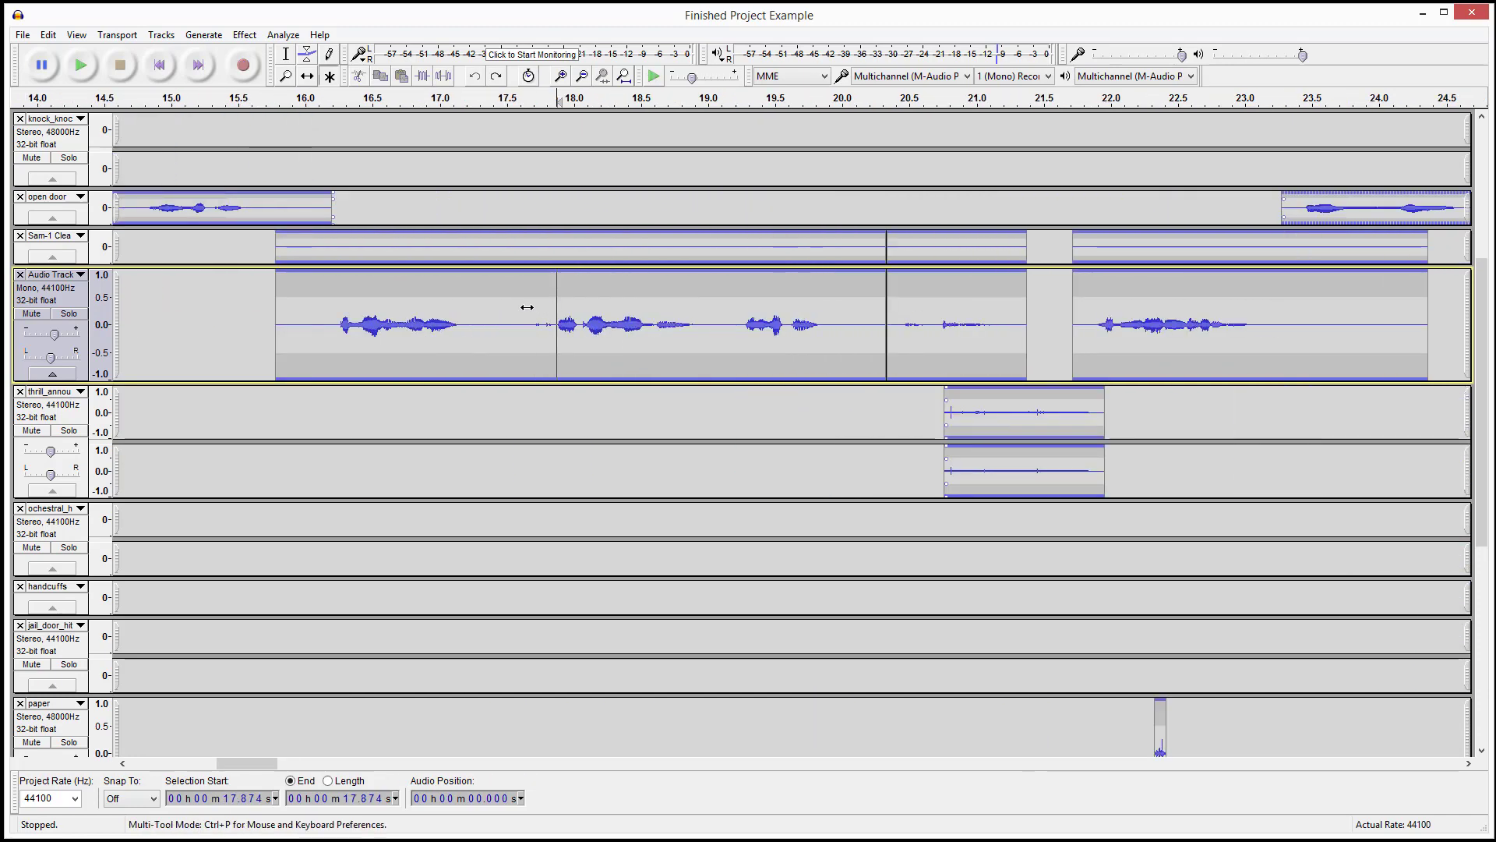
left_click_drag(527, 307, 710, 332)
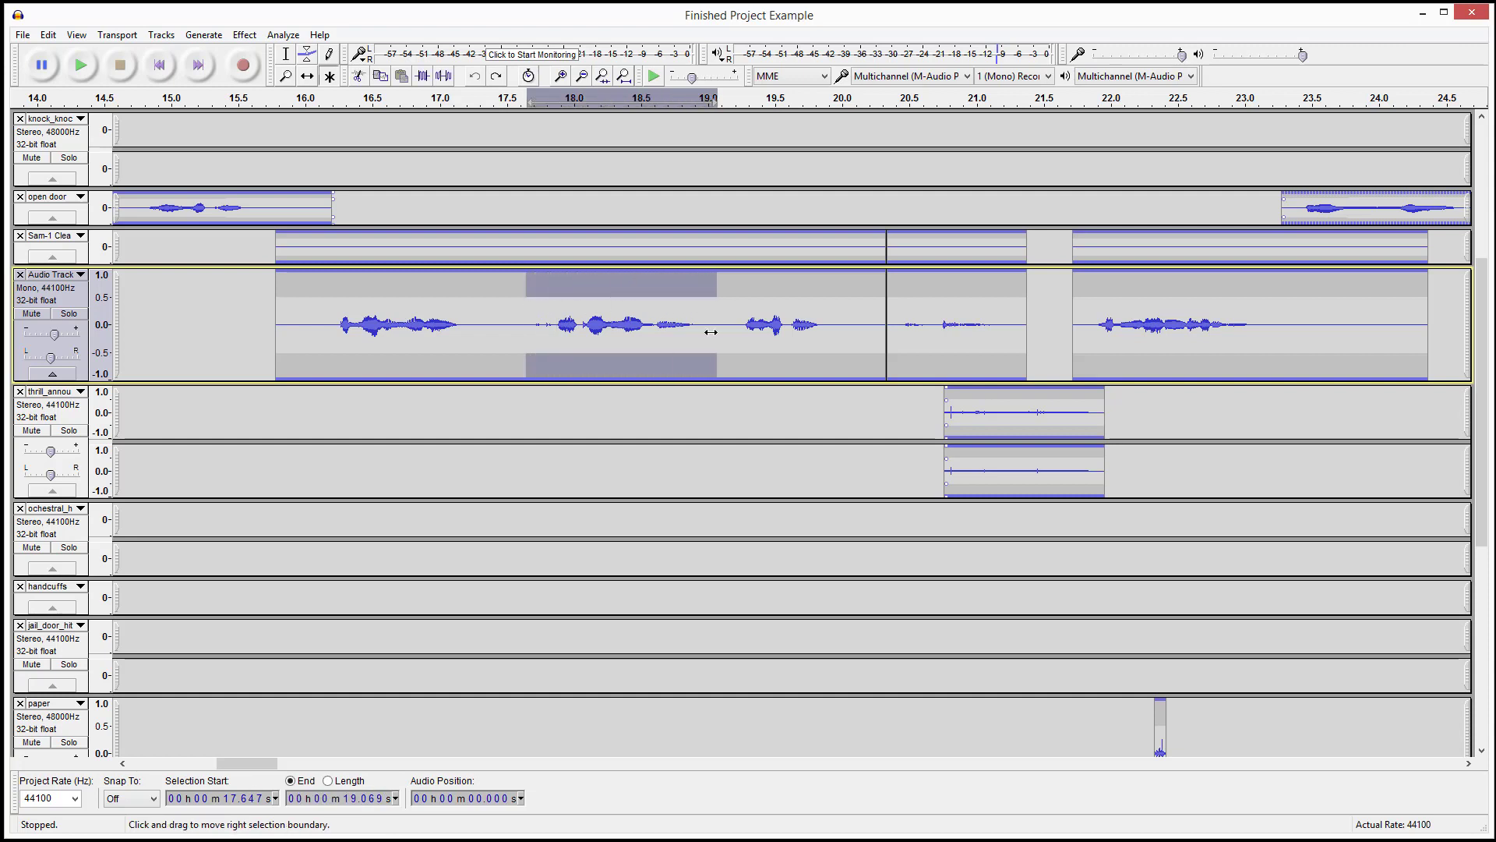
key("Delete")
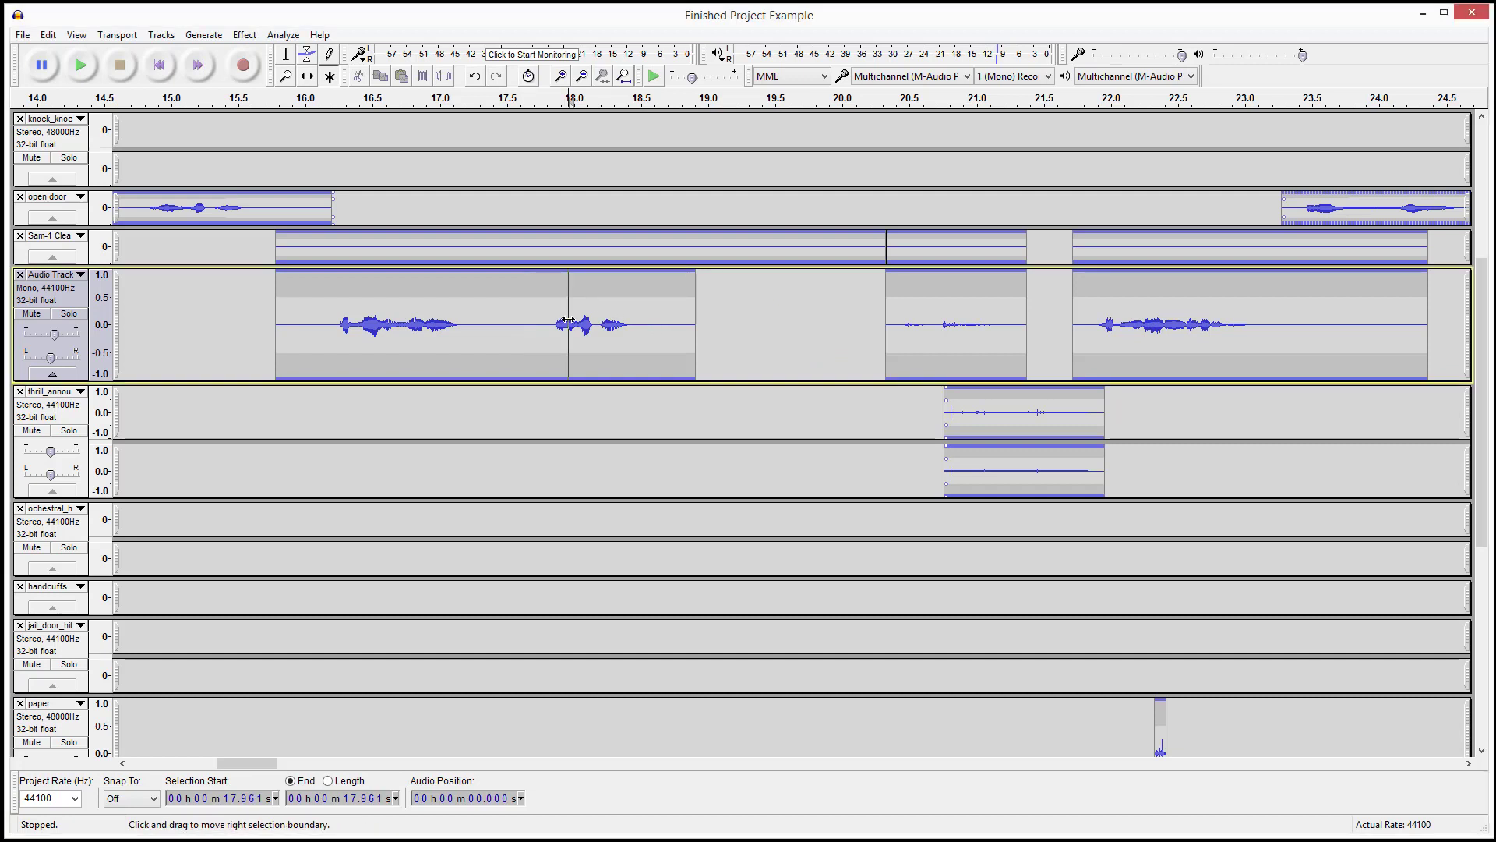
key("ctrl+v")
mouse_move(558, 312)
left_mouse_down()
mouse_move(538, 314)
mouse_move(560, 314)
left_mouse_up()
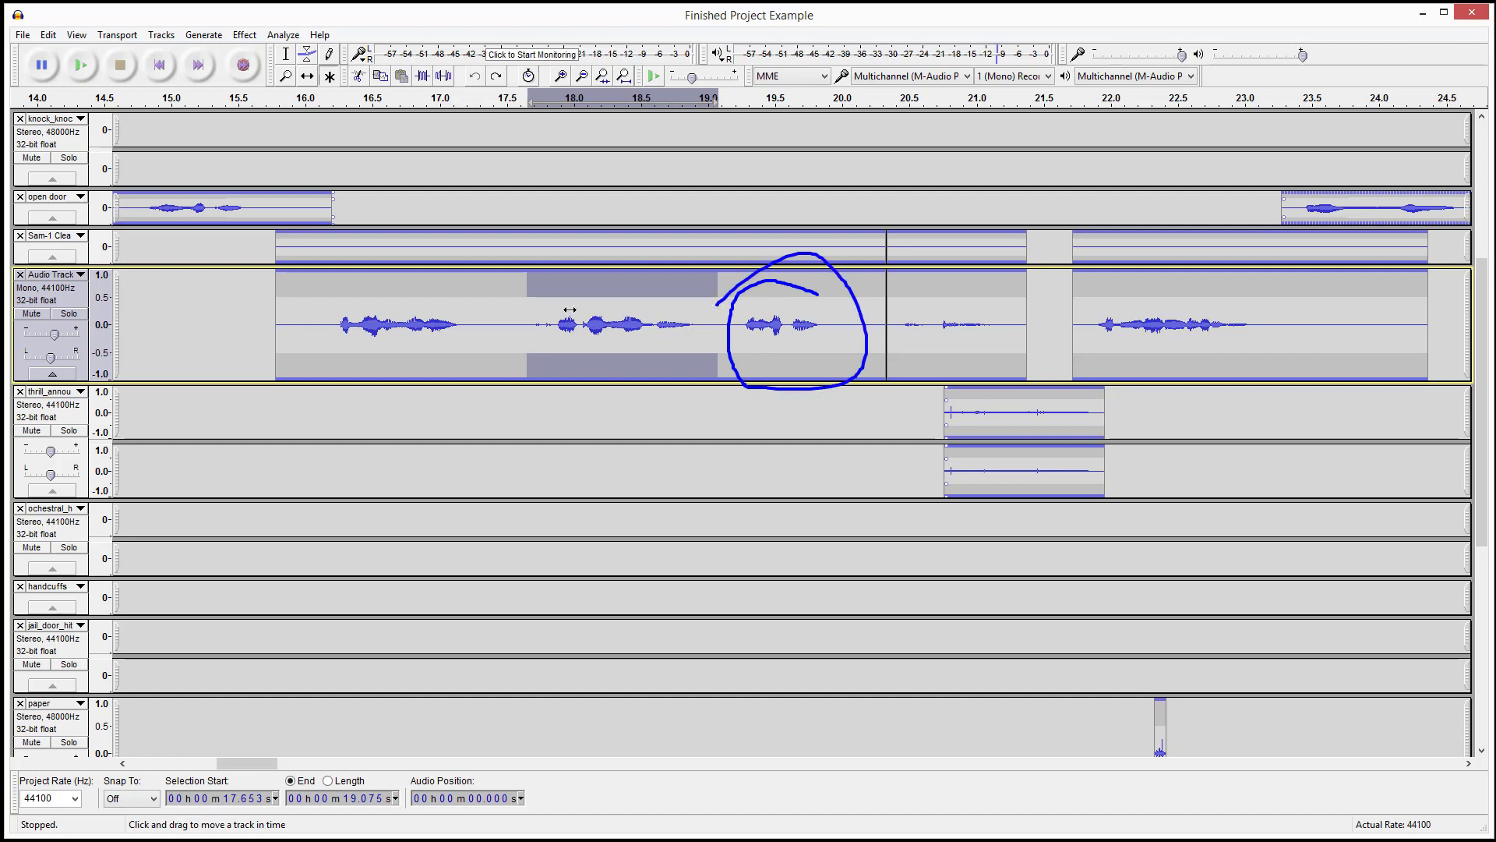
left_click_drag(516, 319, 718, 320)
key("Delete")
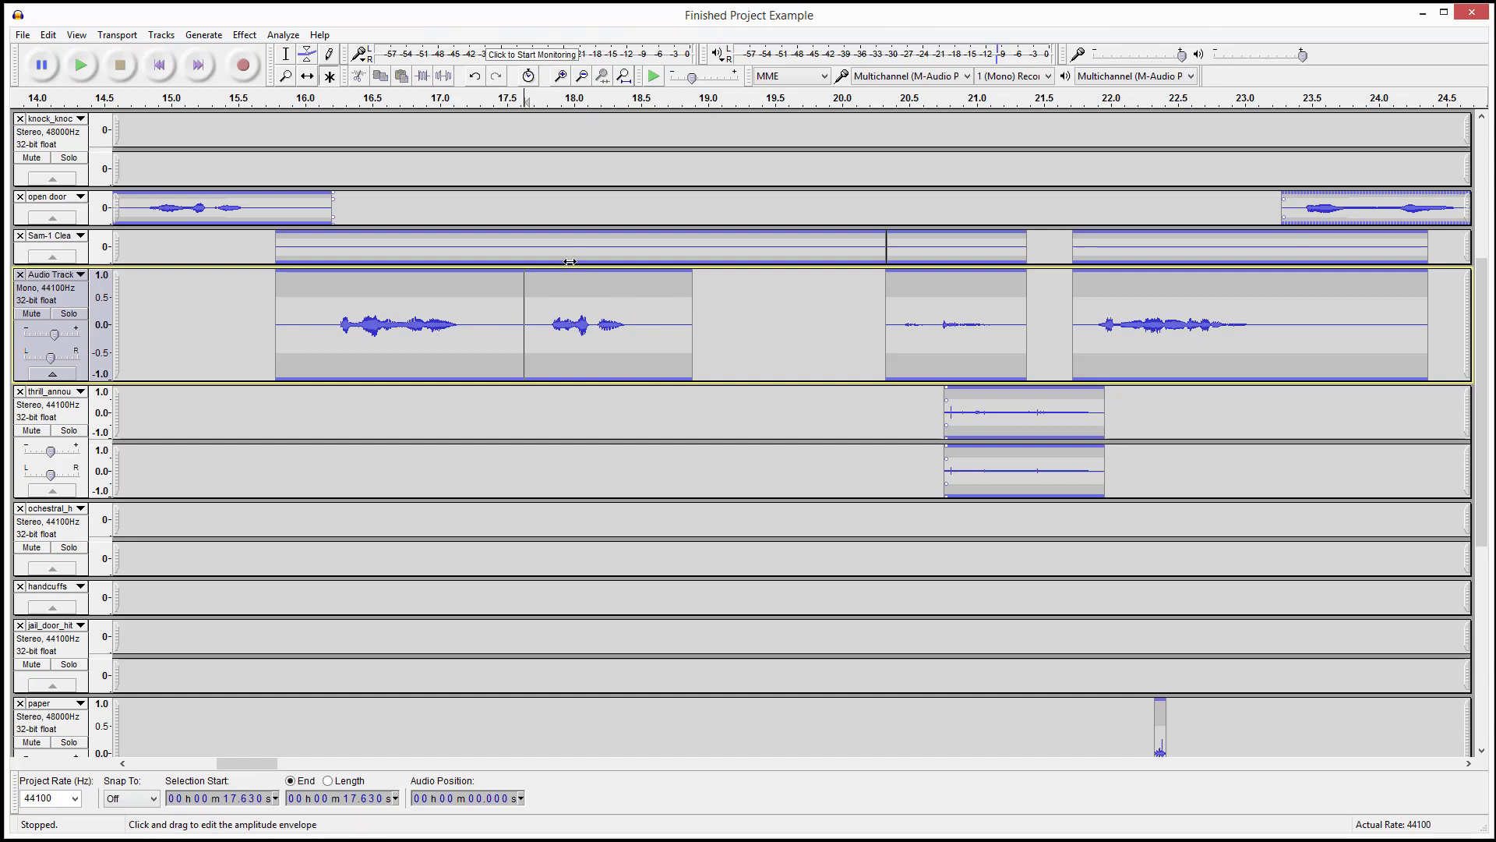
key("ctrl+z")
left_click_drag(521, 317, 713, 326)
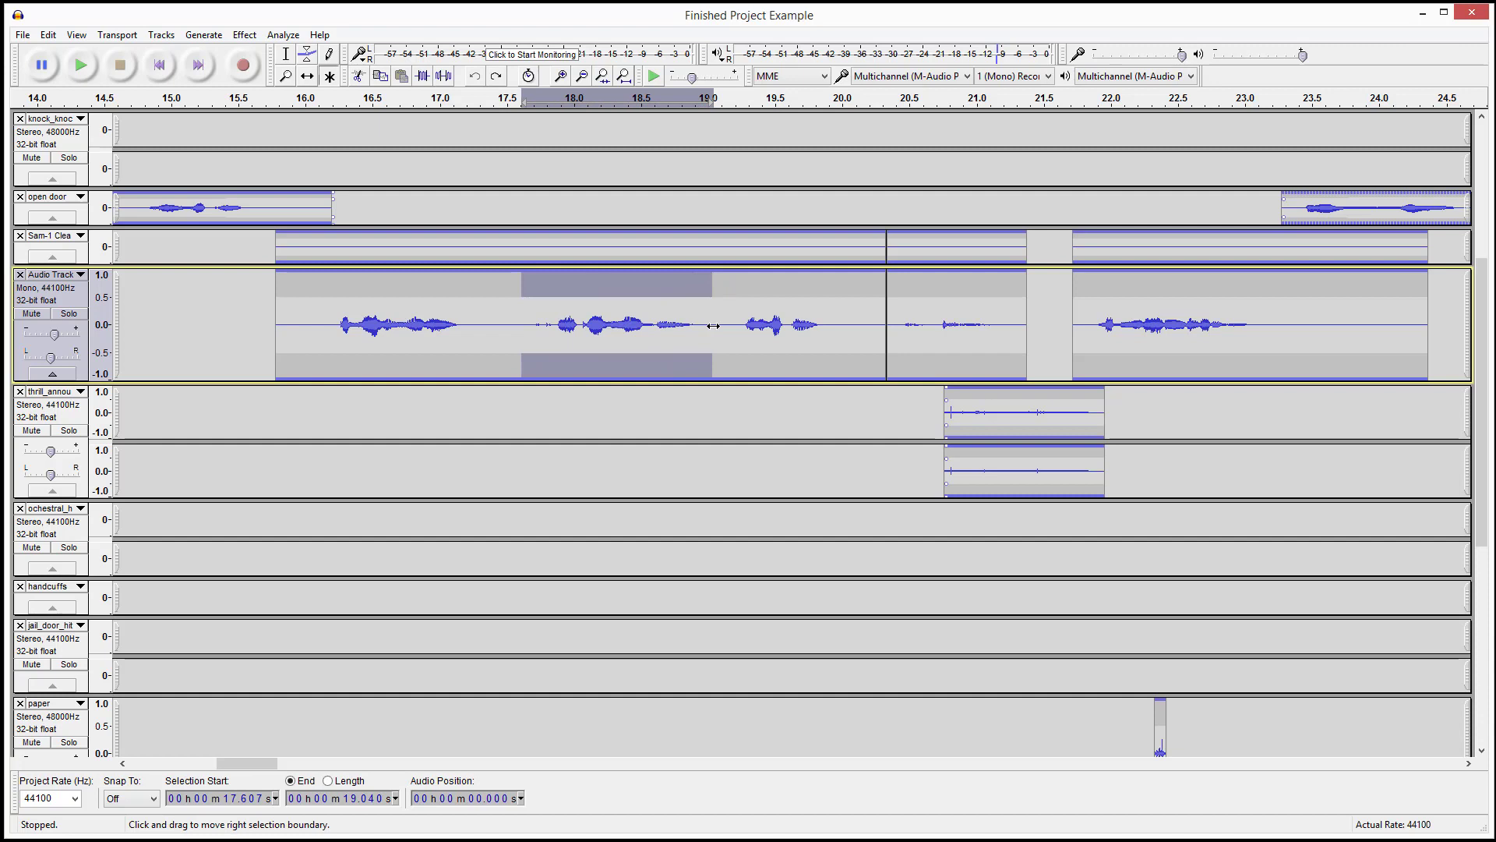
key("ctrl+k")
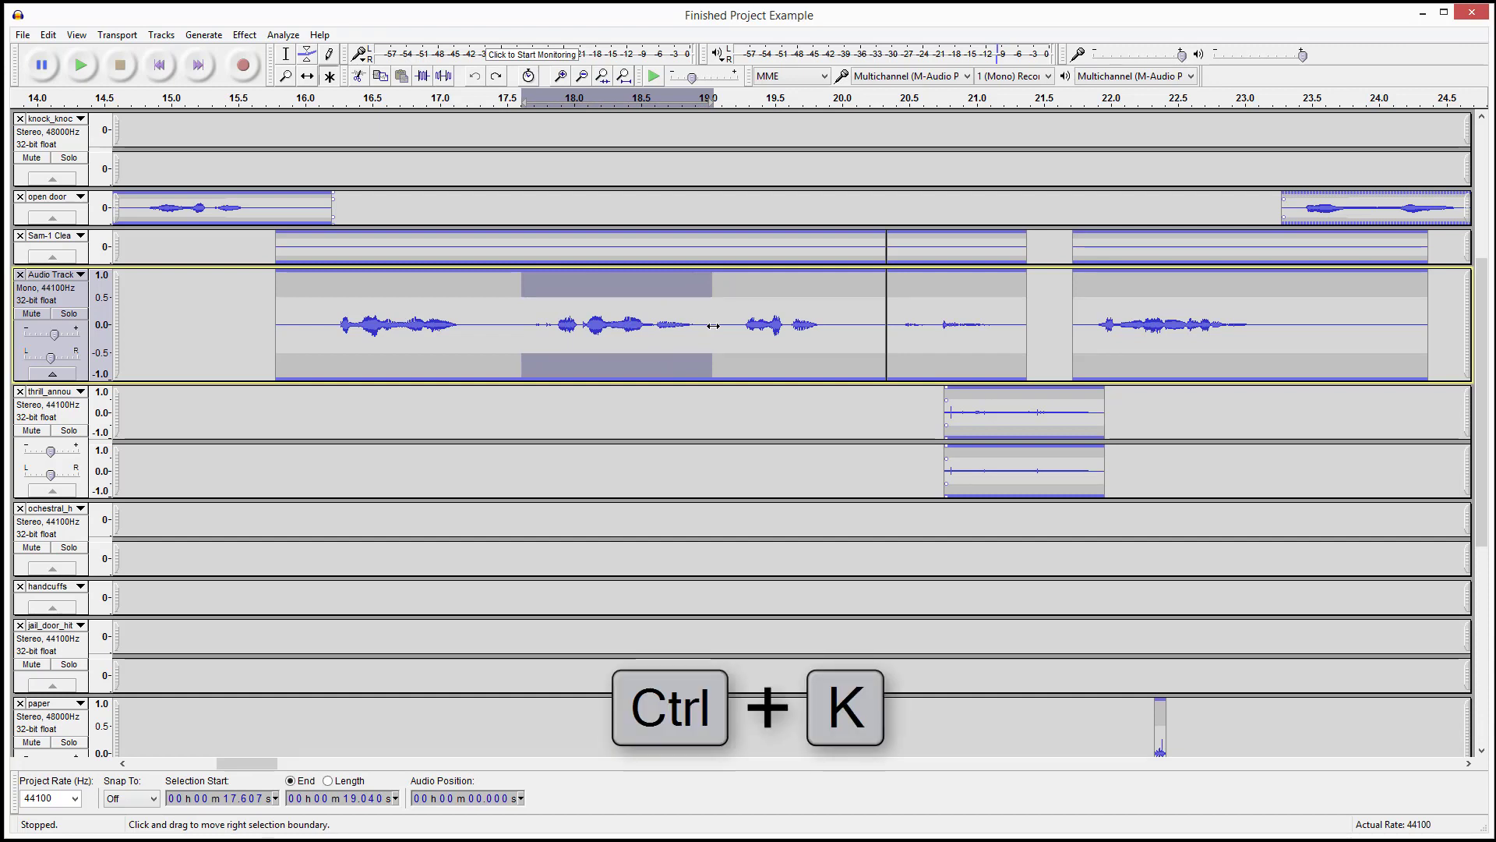
key("ctrl+k")
key("ctrl+z")
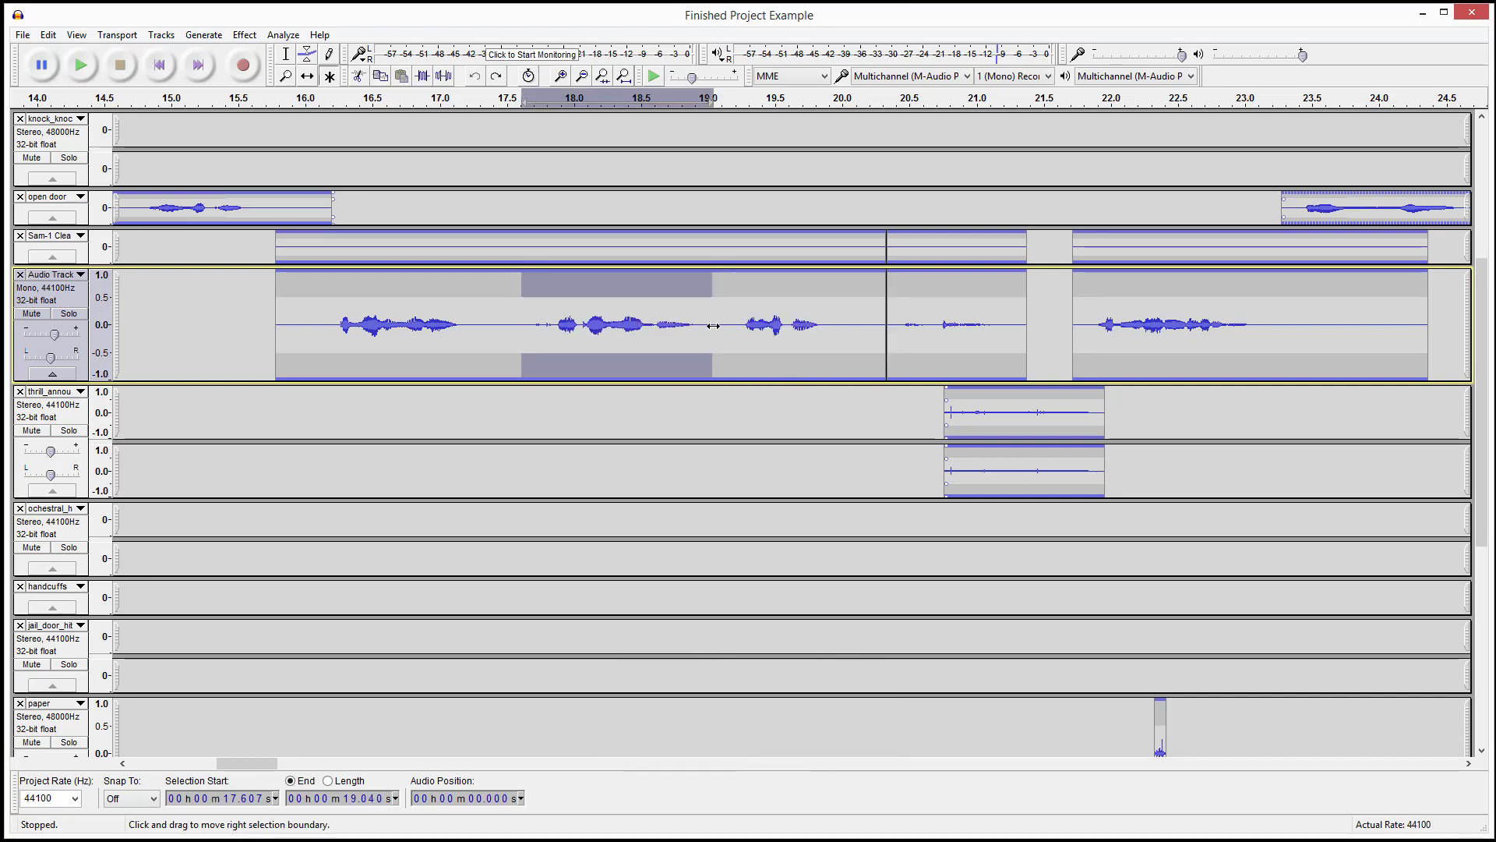
key("ctrl+alt+k")
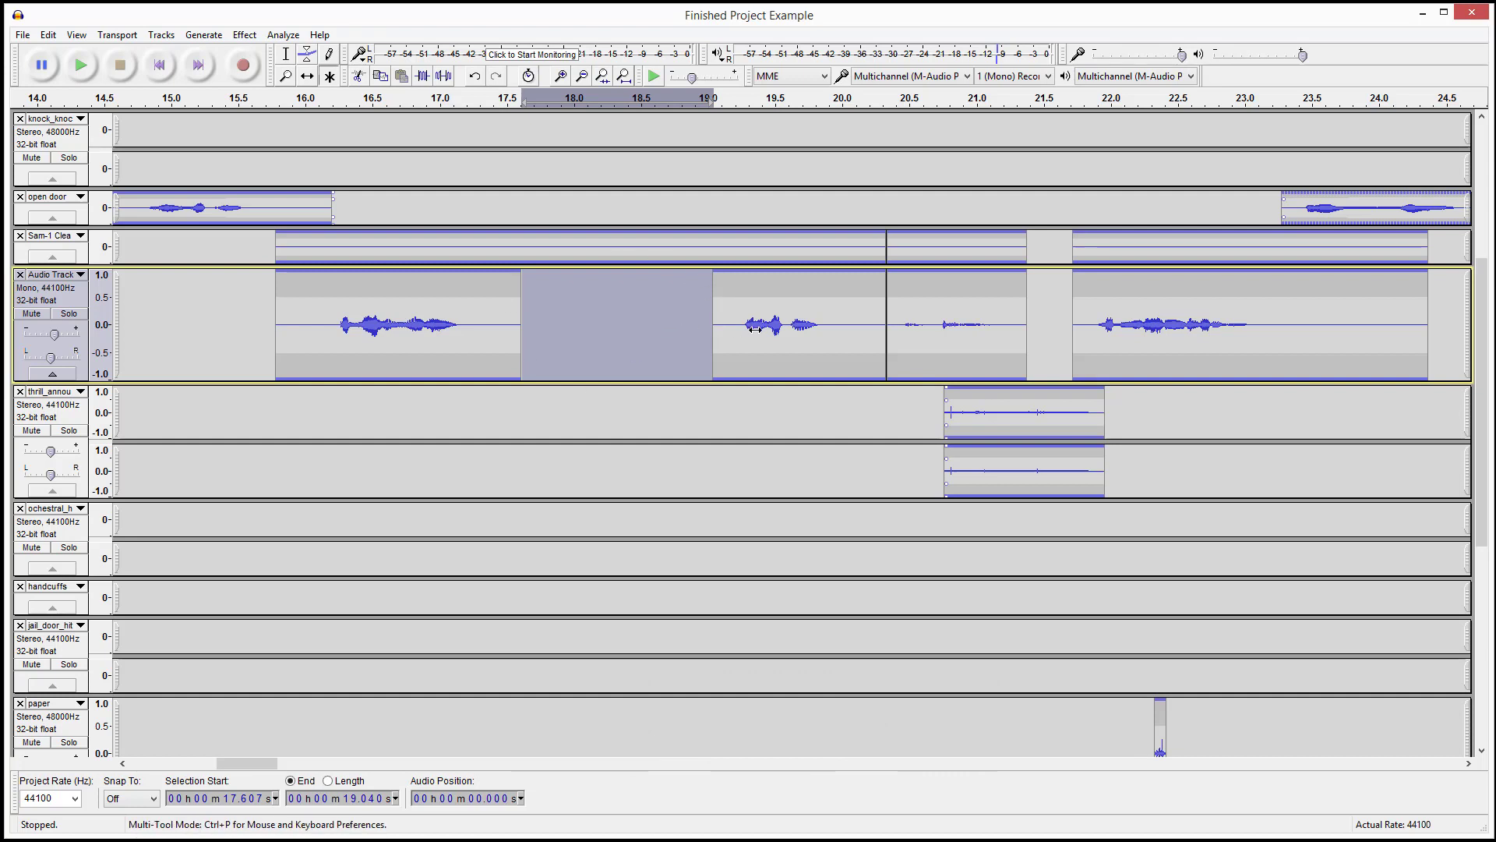
mouse_move(831, 309)
left_mouse_down()
mouse_move(622, 304)
mouse_move(649, 319)
left_mouse_up()
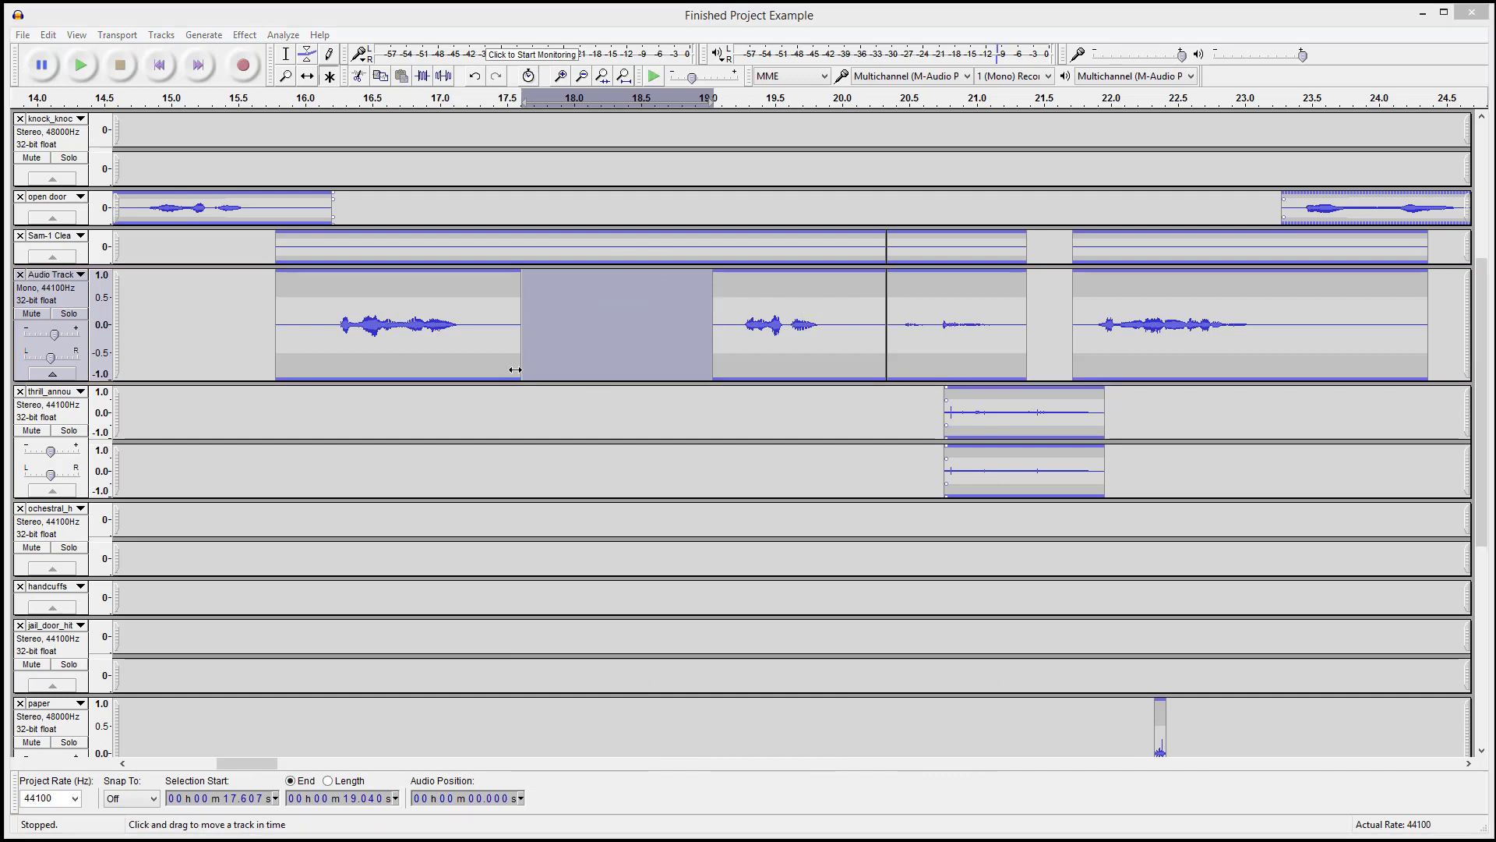
left_click(604, 310)
key("ctrl+z")
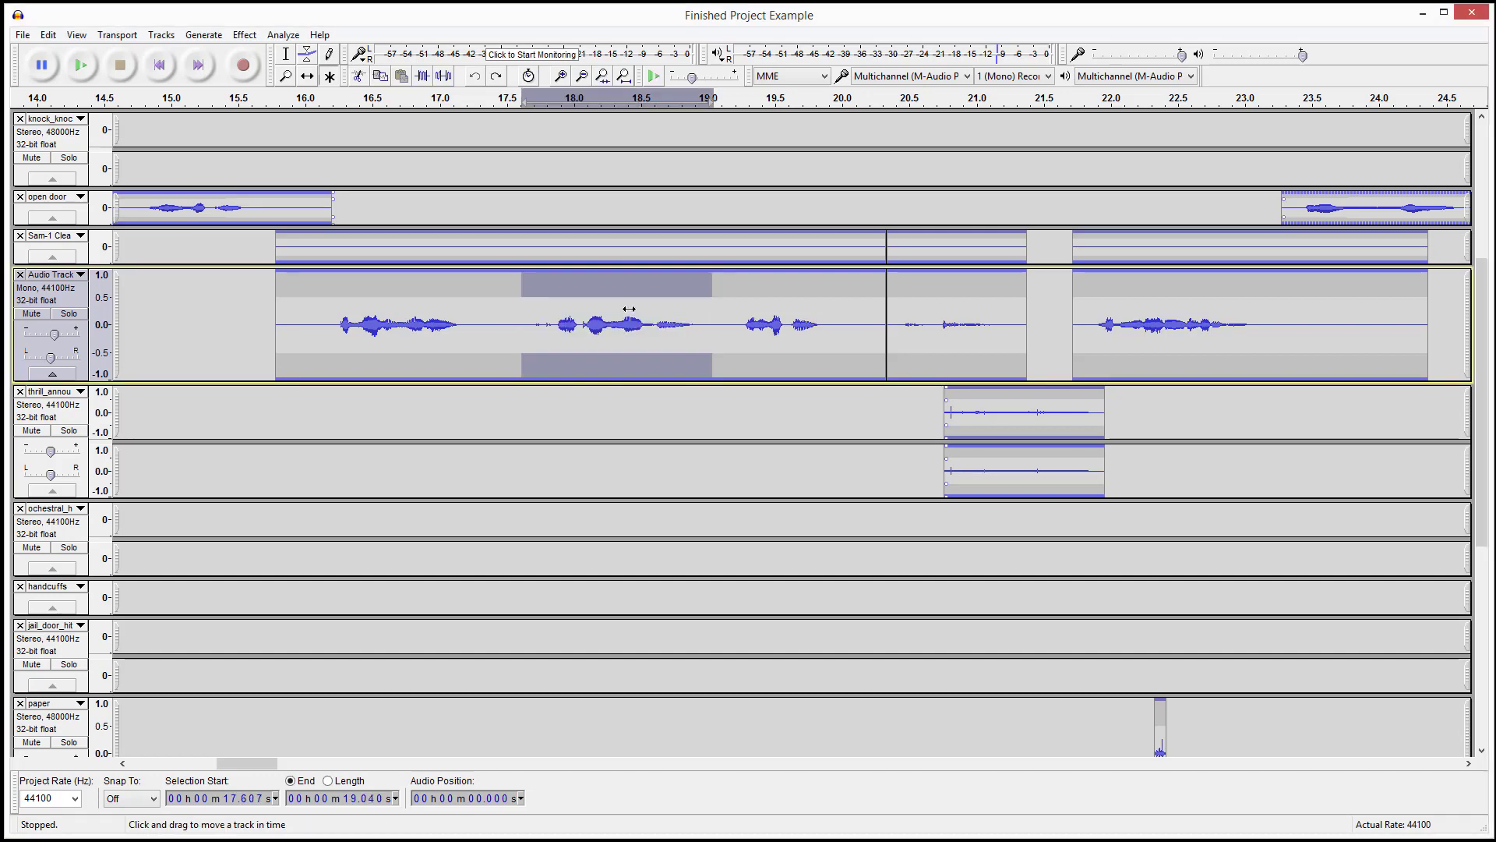
scroll(627, 334, "down", 3)
scroll(595, 380, "up", 4)
key("alt")
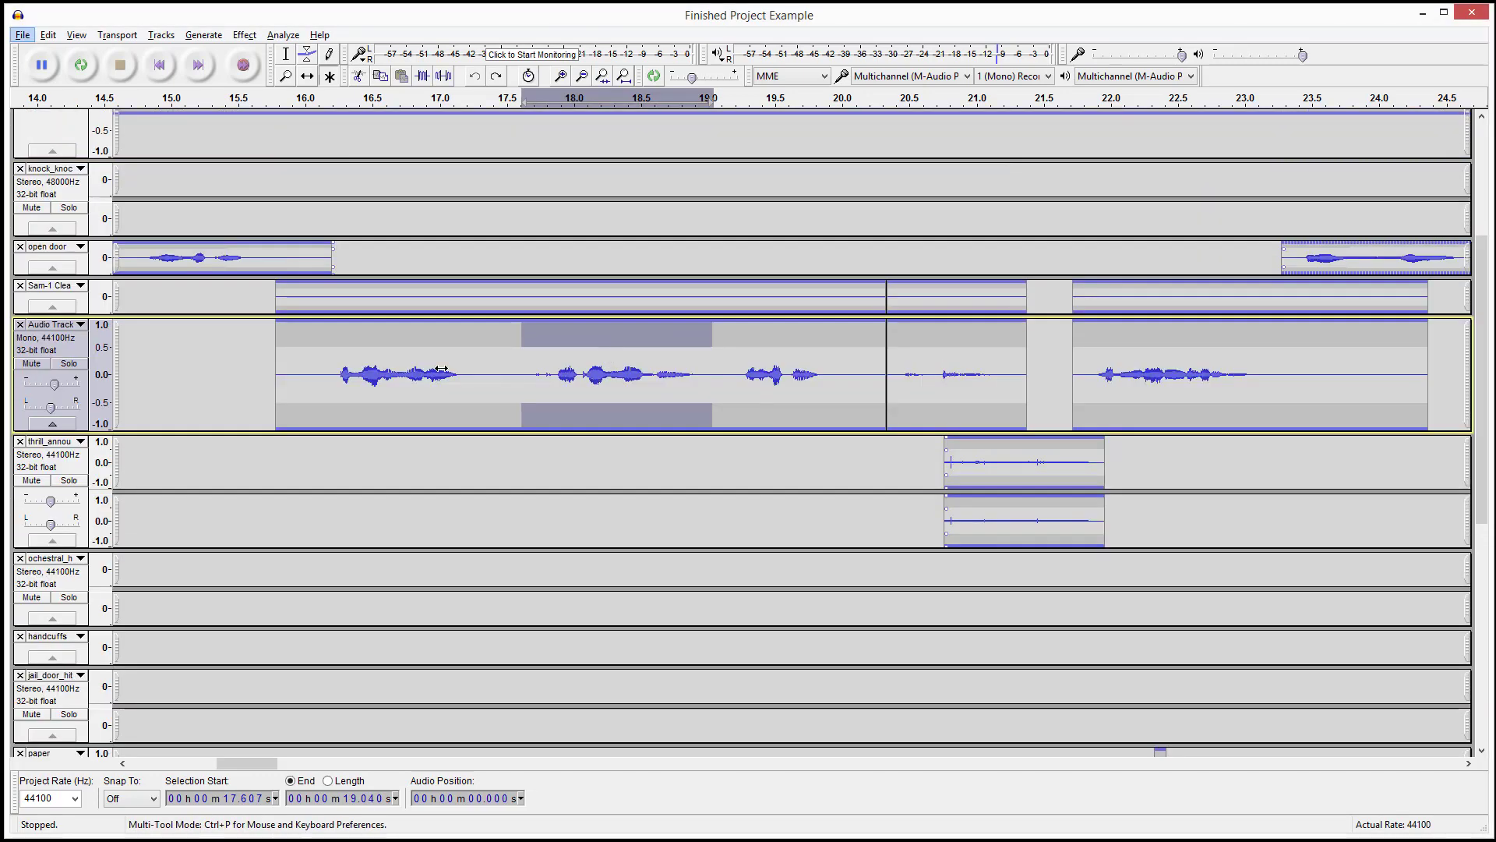
left_click_drag(401, 357, 469, 361)
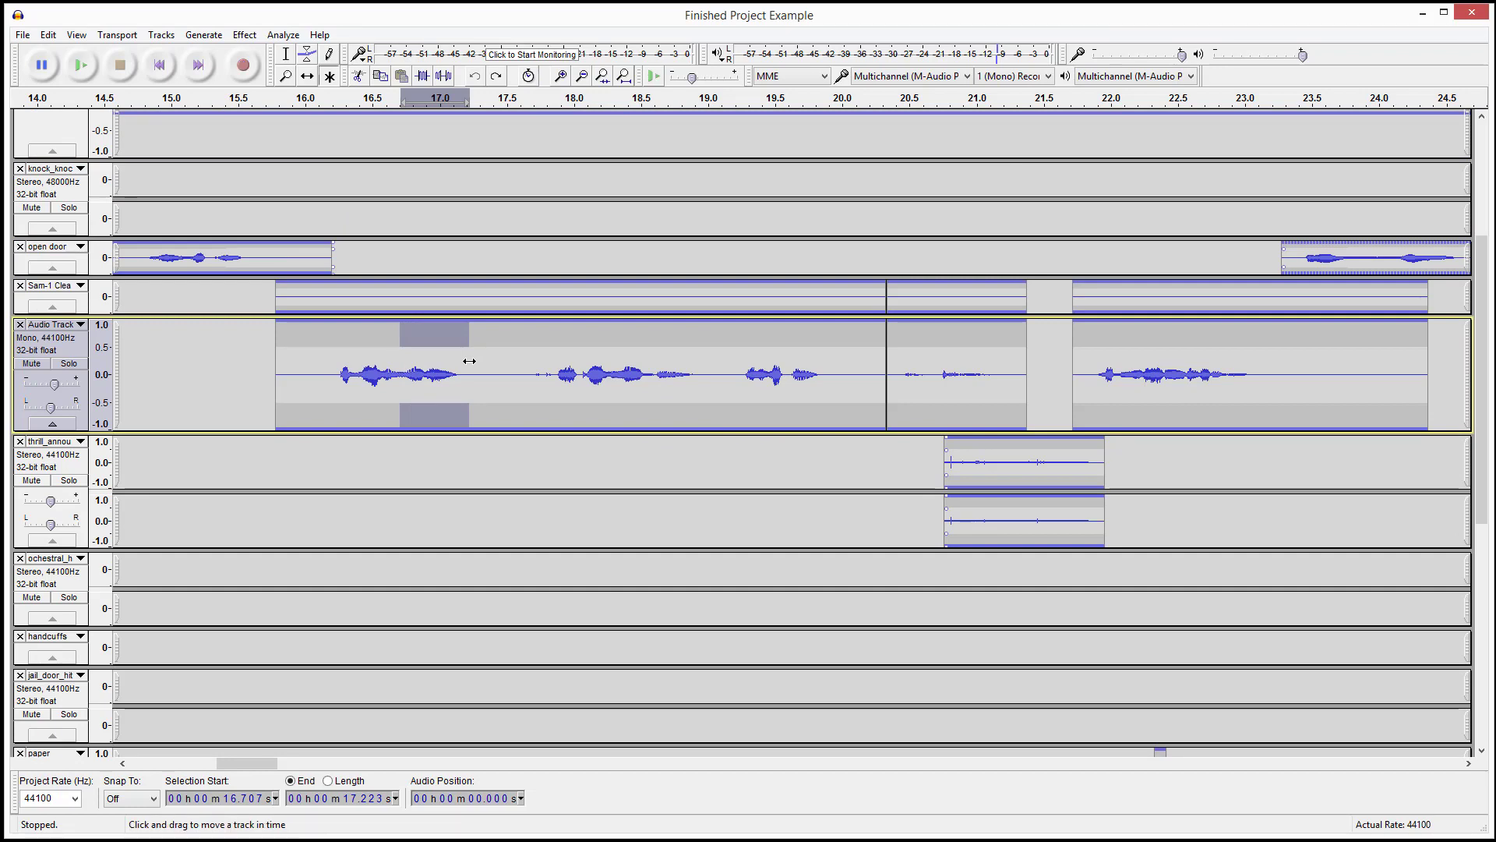
key("ctrl+alt+k")
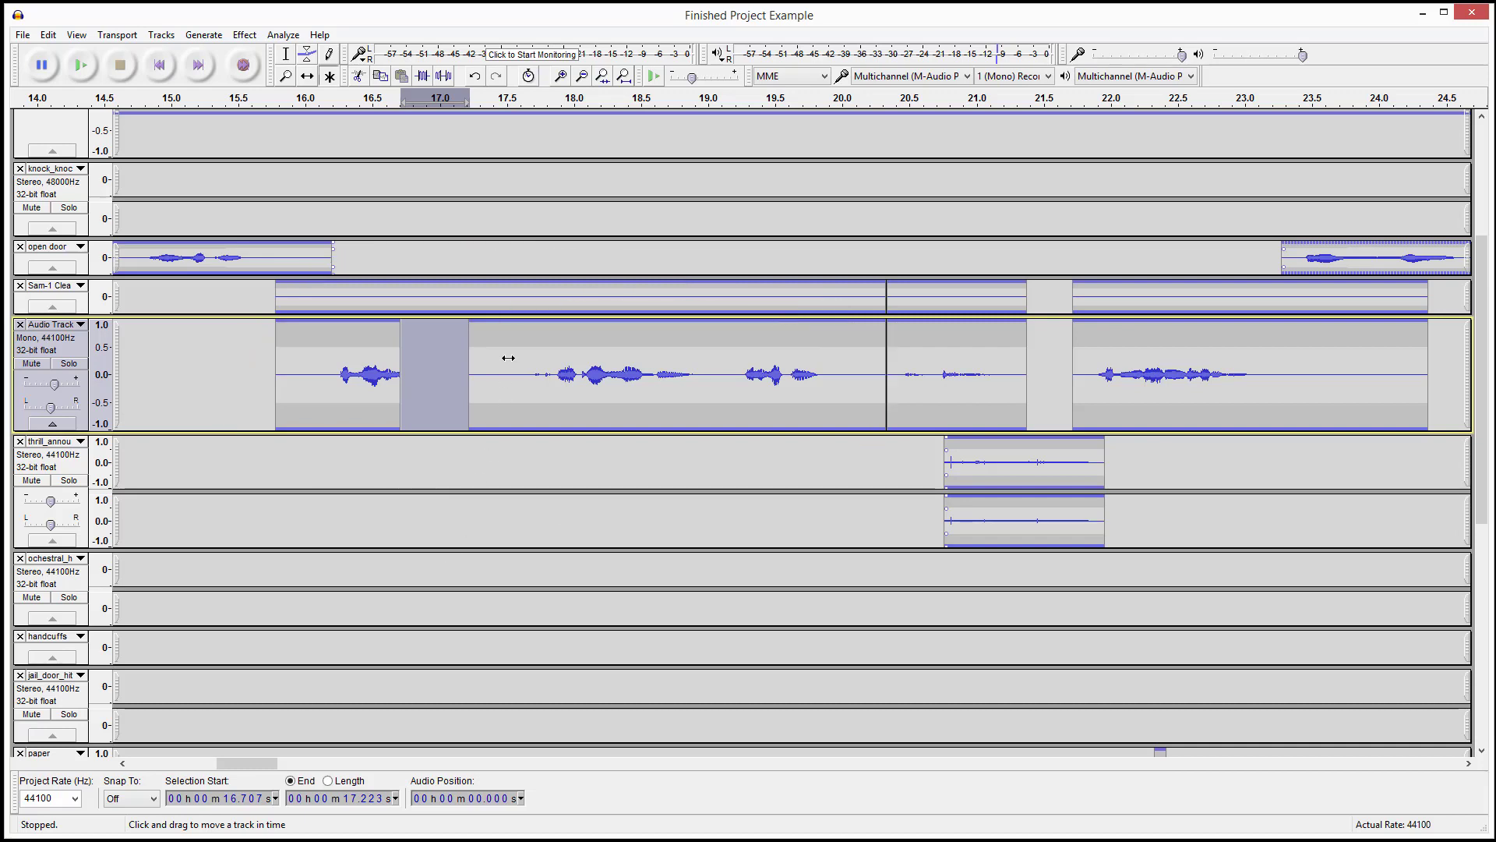
key("ctrl+z")
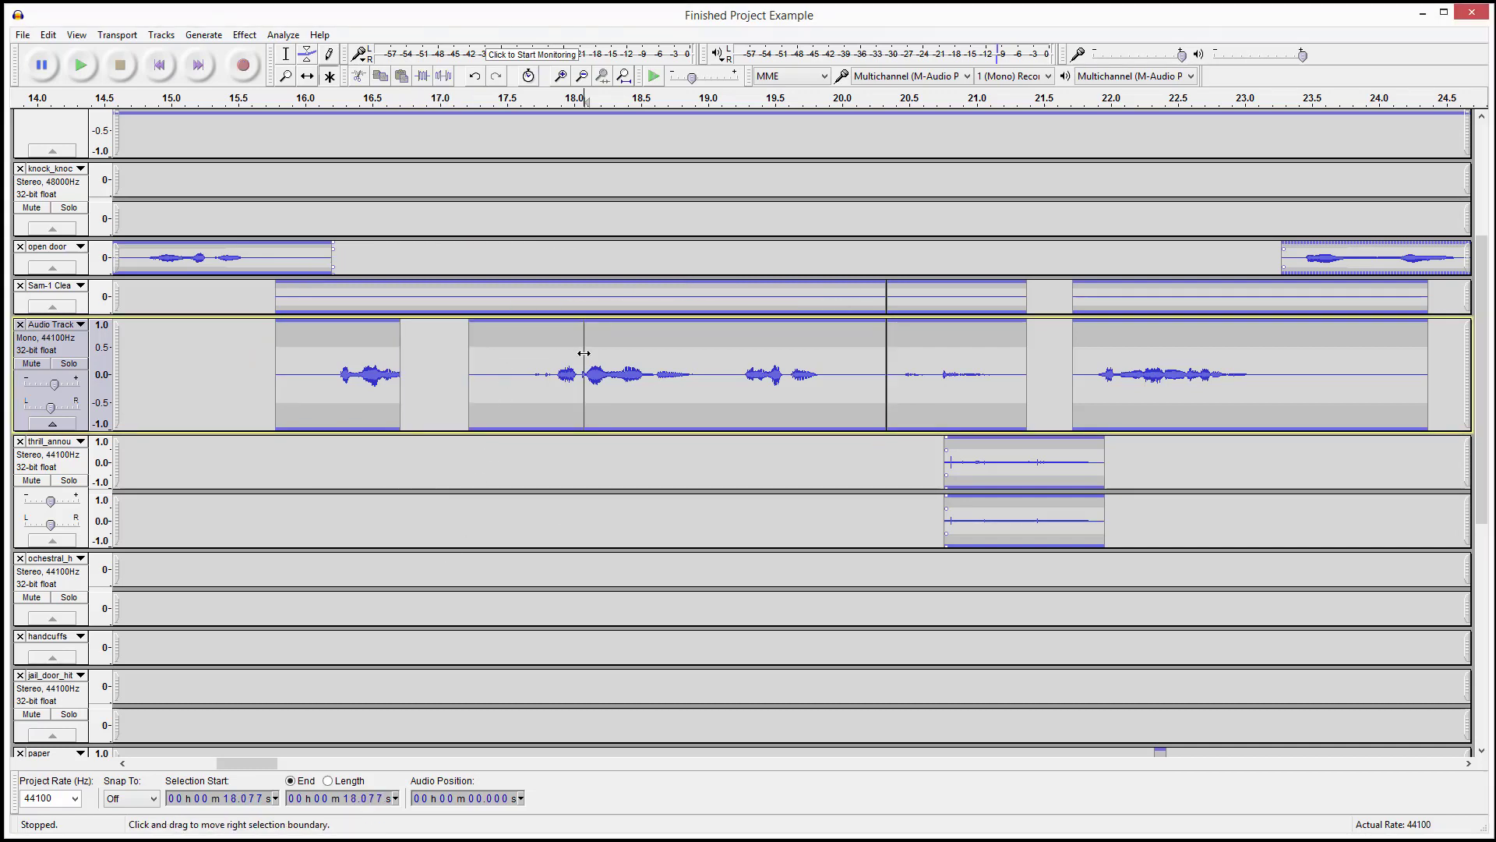
left_click(717, 366)
Step: Delete the 21.548–24.776 s range from the Audio Track
scroll(988, 373, "down", 1)
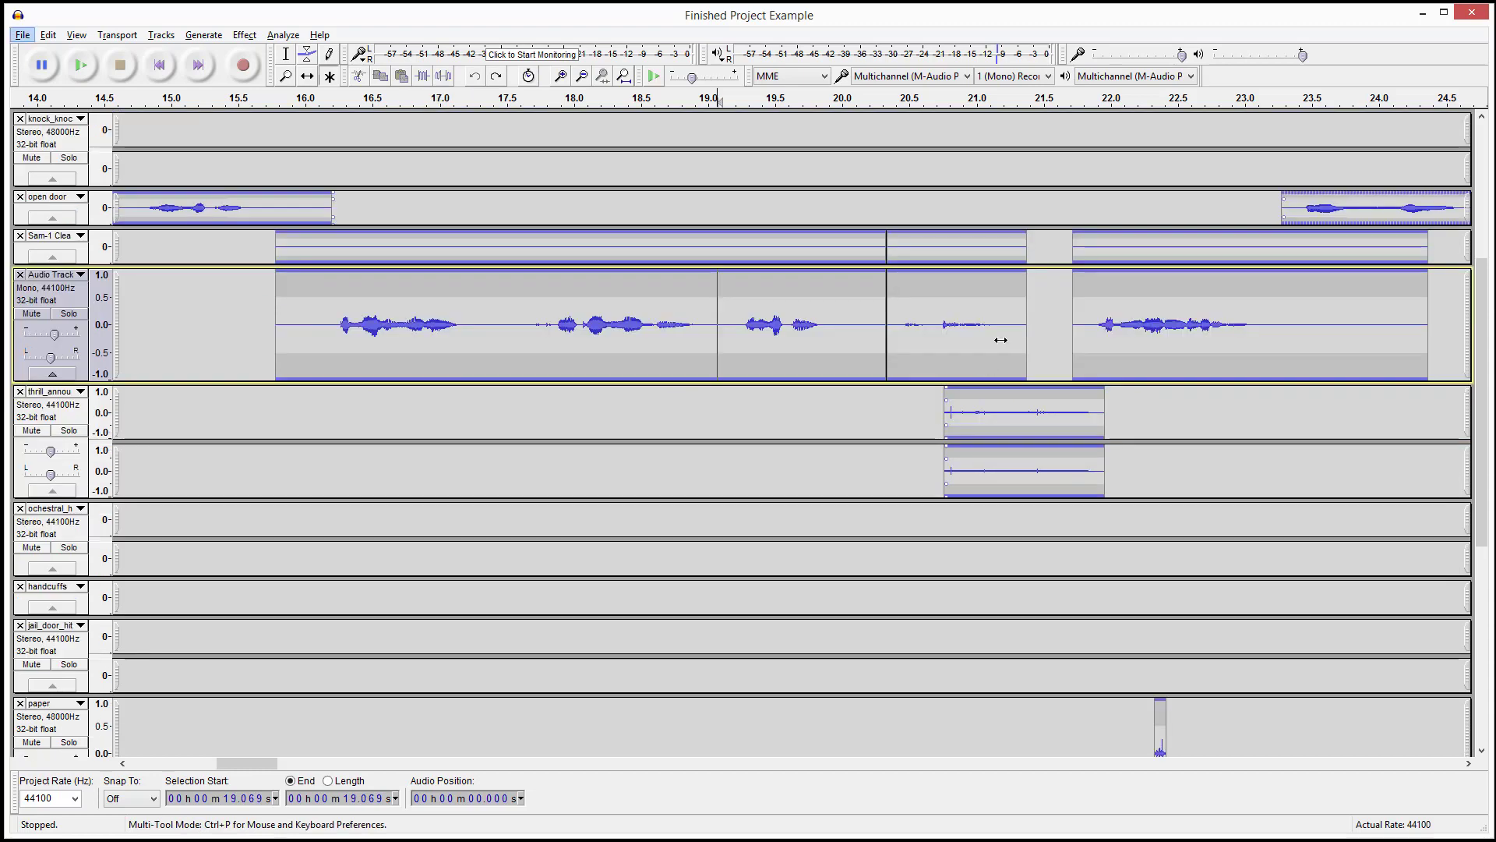
left_click(1050, 293)
scroll(1051, 293, "down", 2, "ctrl")
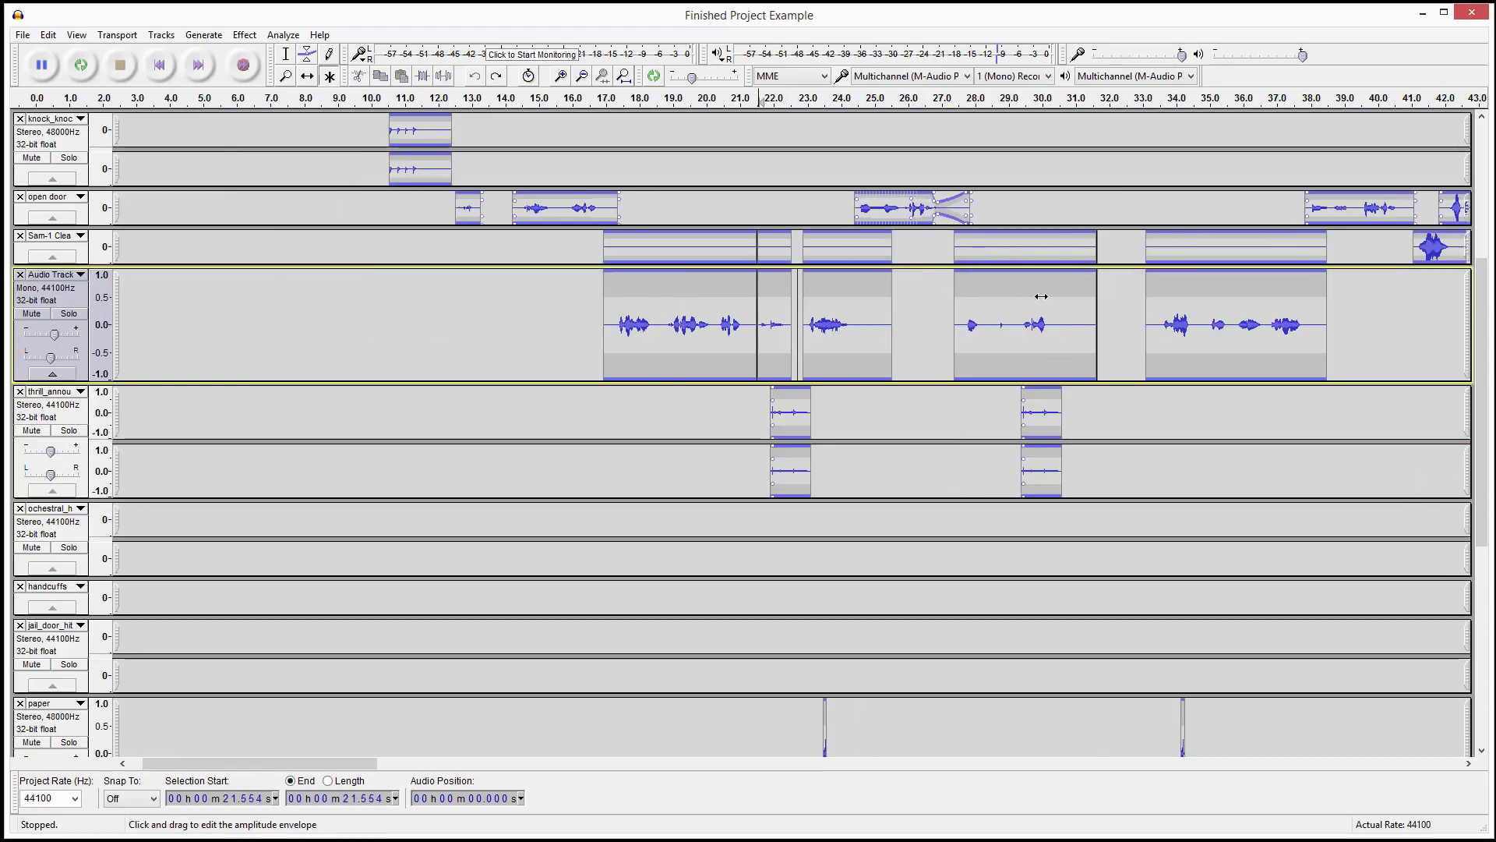
left_click(866, 308)
left_click_drag(827, 315, 759, 318)
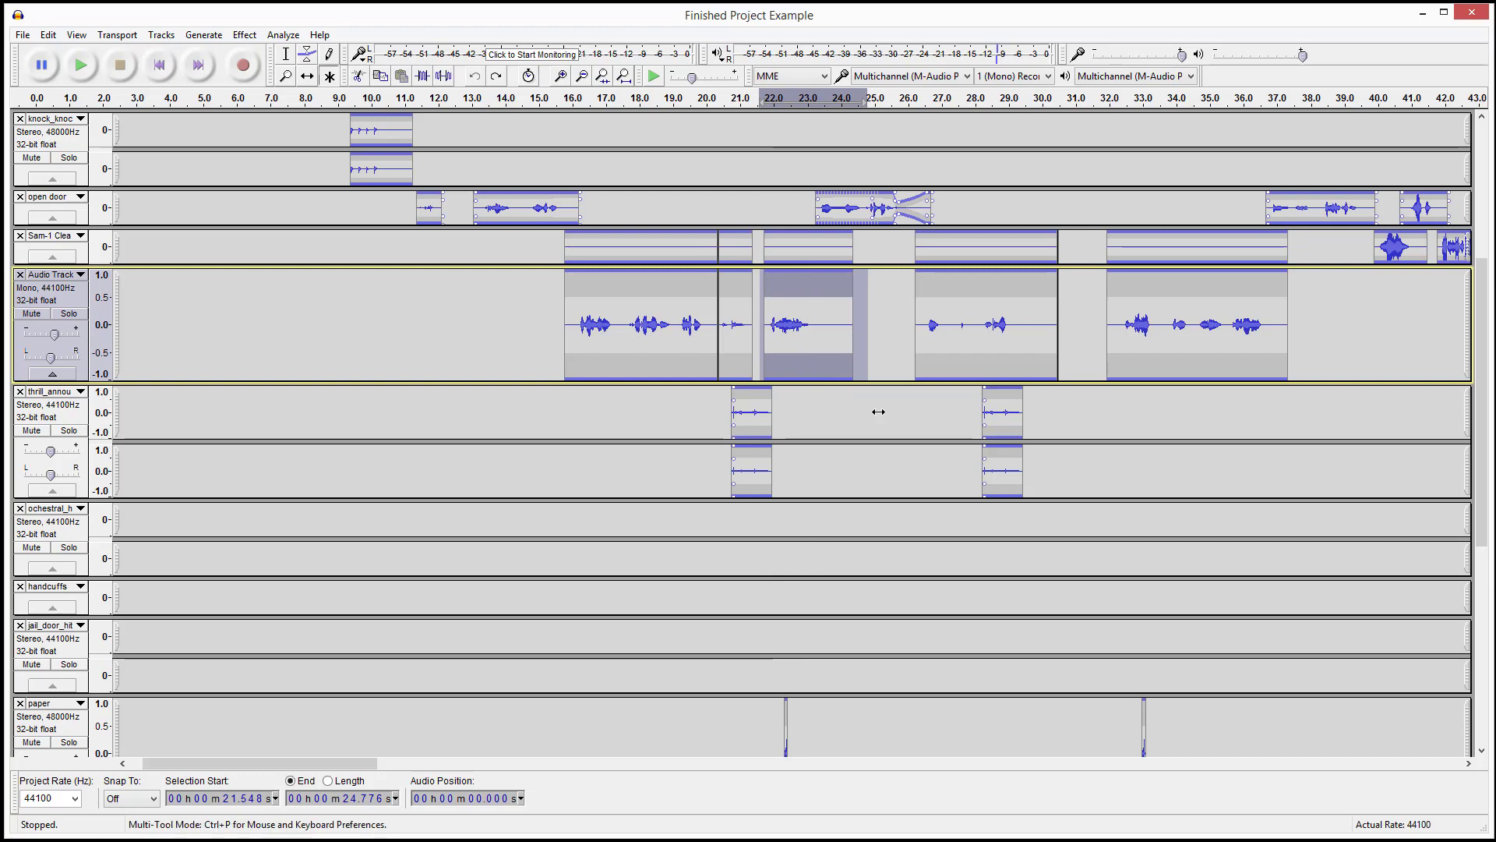
key("Delete")
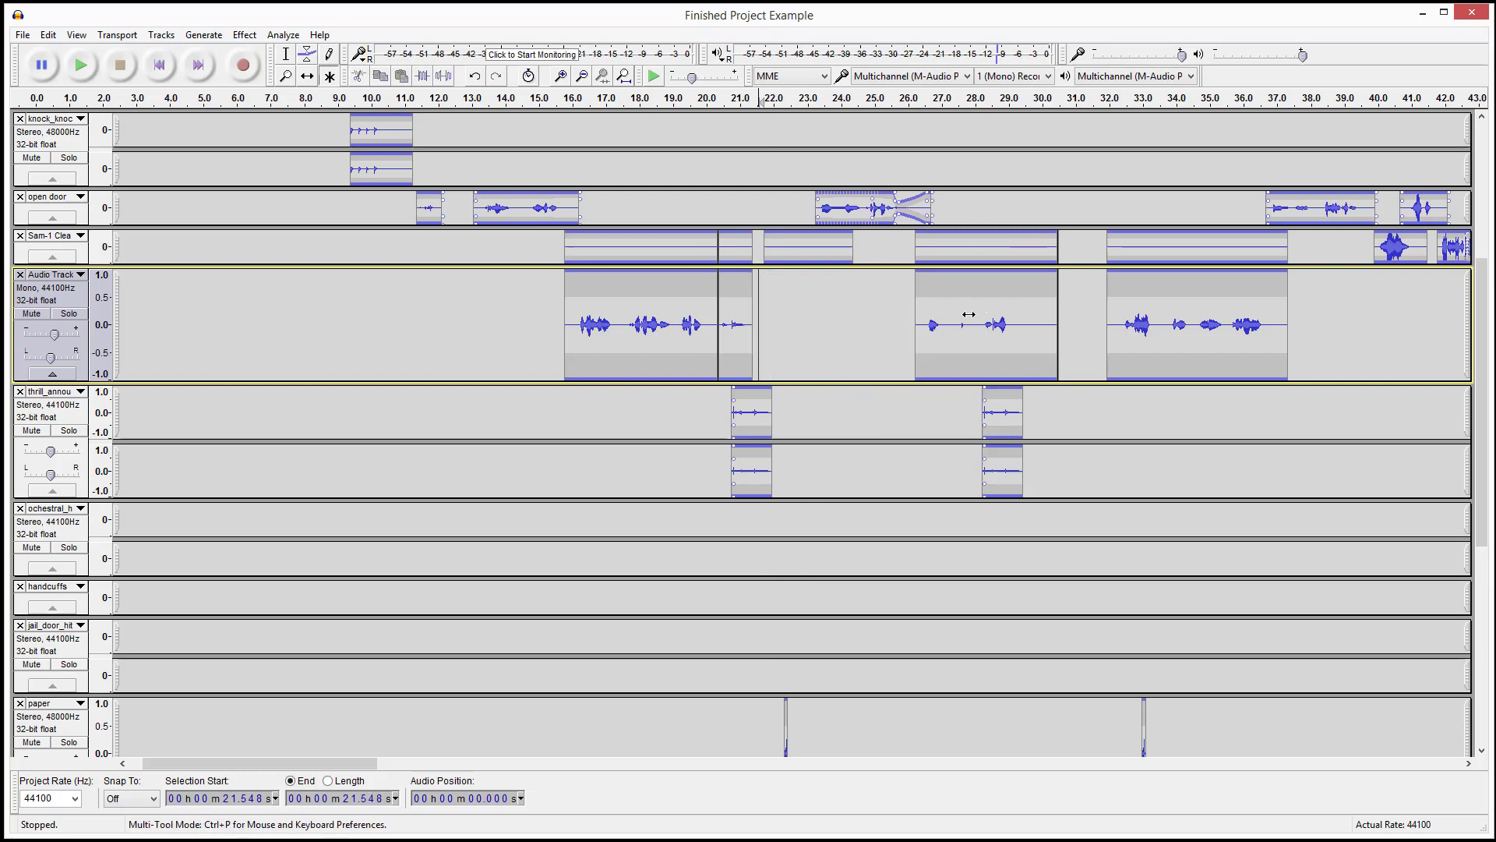
Step: Delete about 27.4–28.7 s, then undo both deletions to restore the clip
left_click_drag(954, 312, 1000, 320)
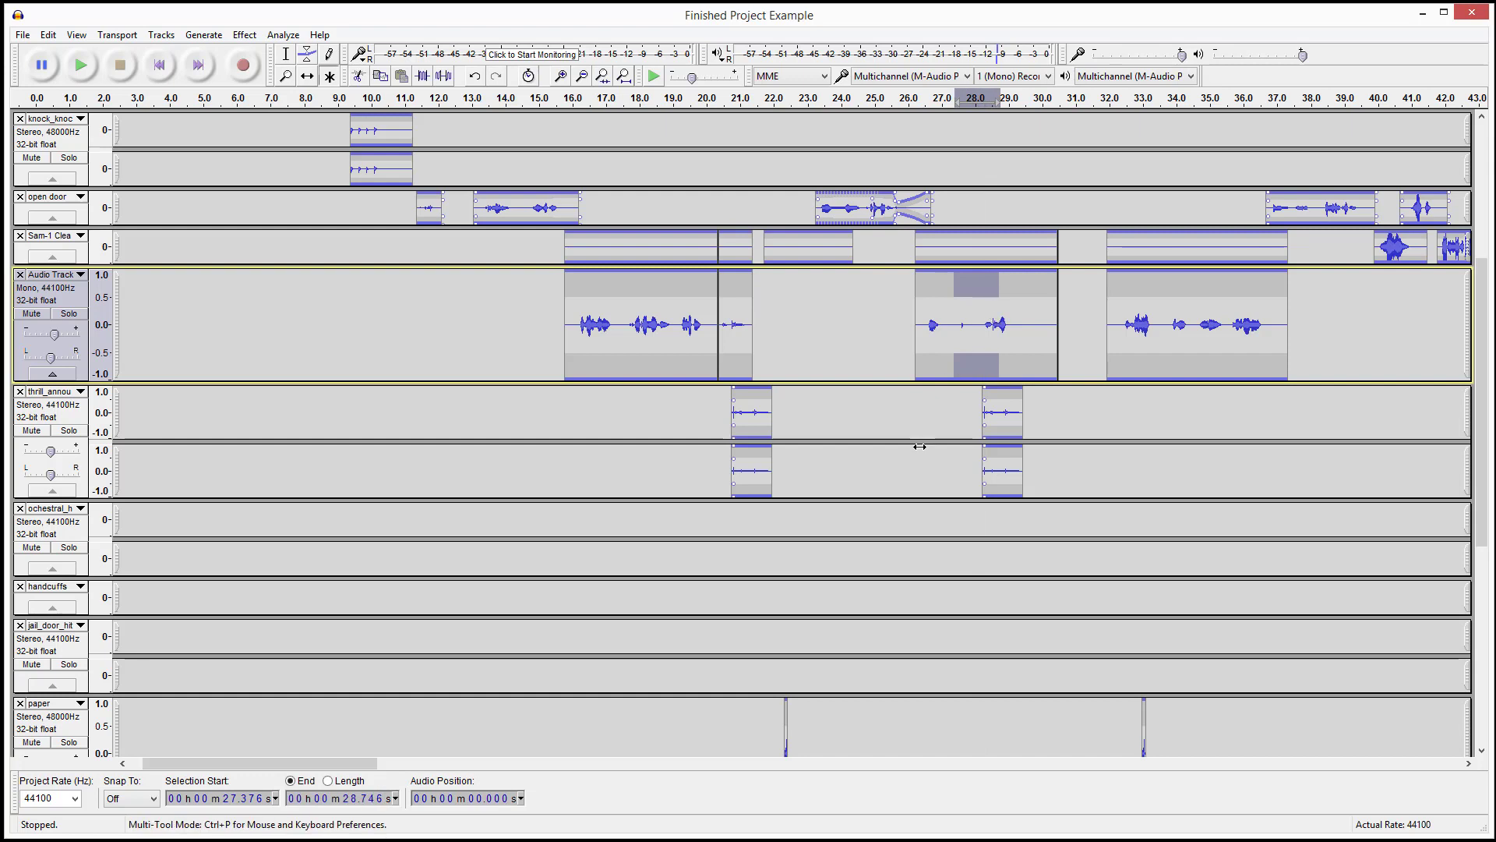
key("Delete")
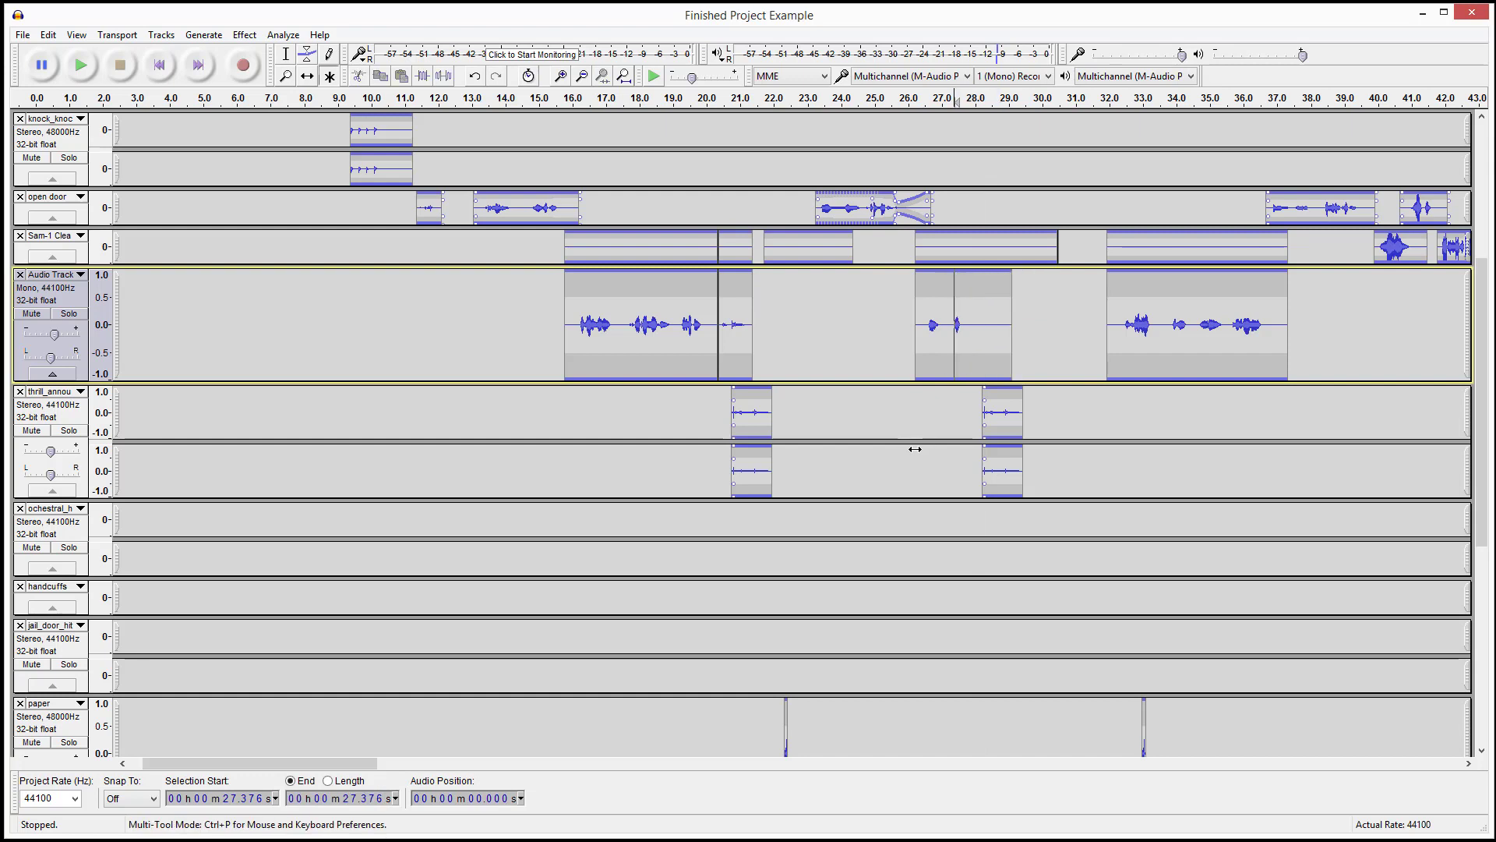
key("ctrl+z")
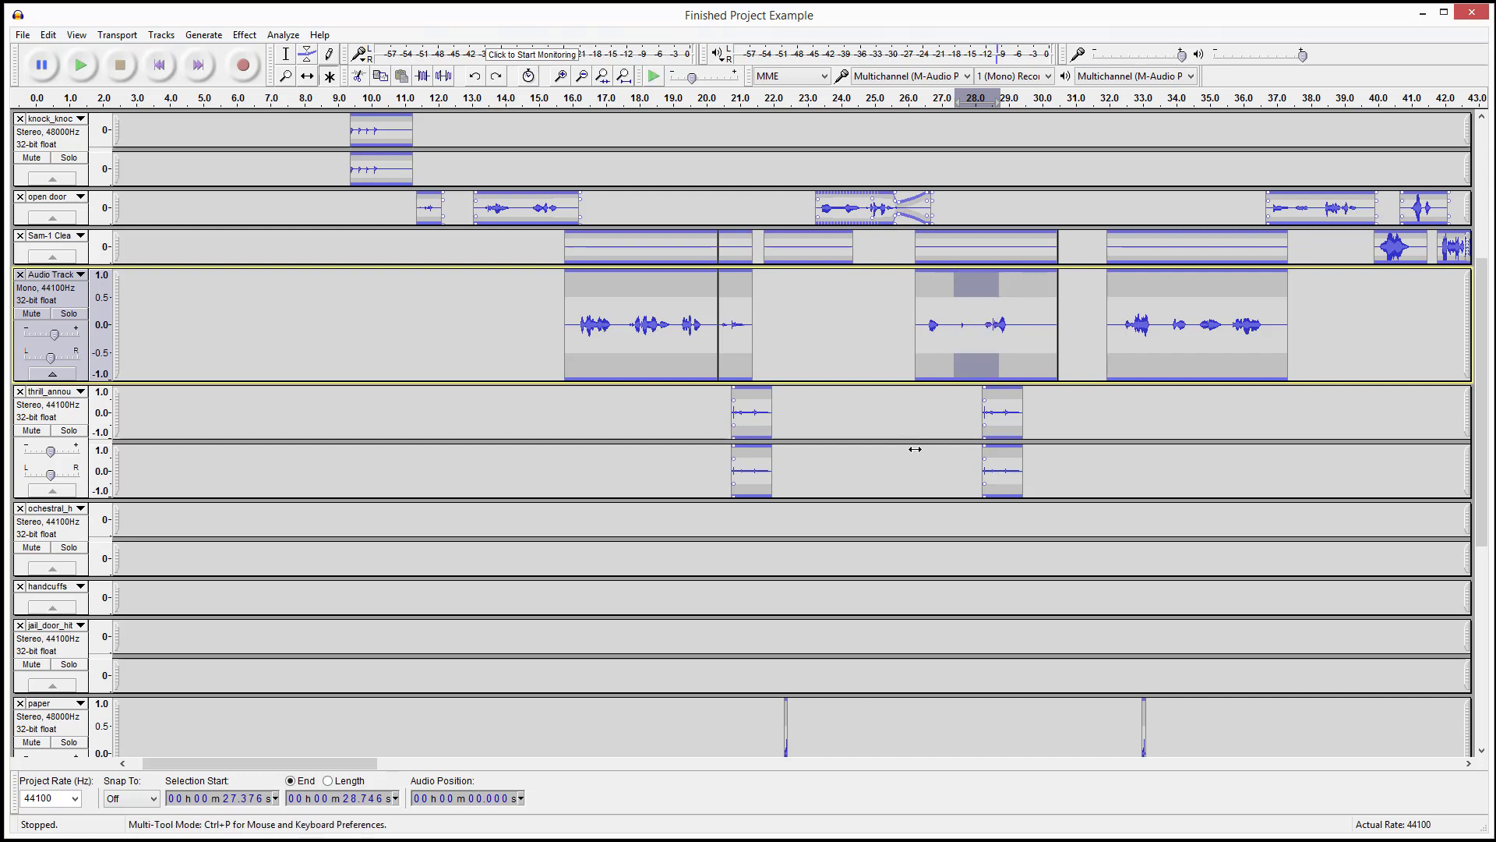
left_click(875, 317)
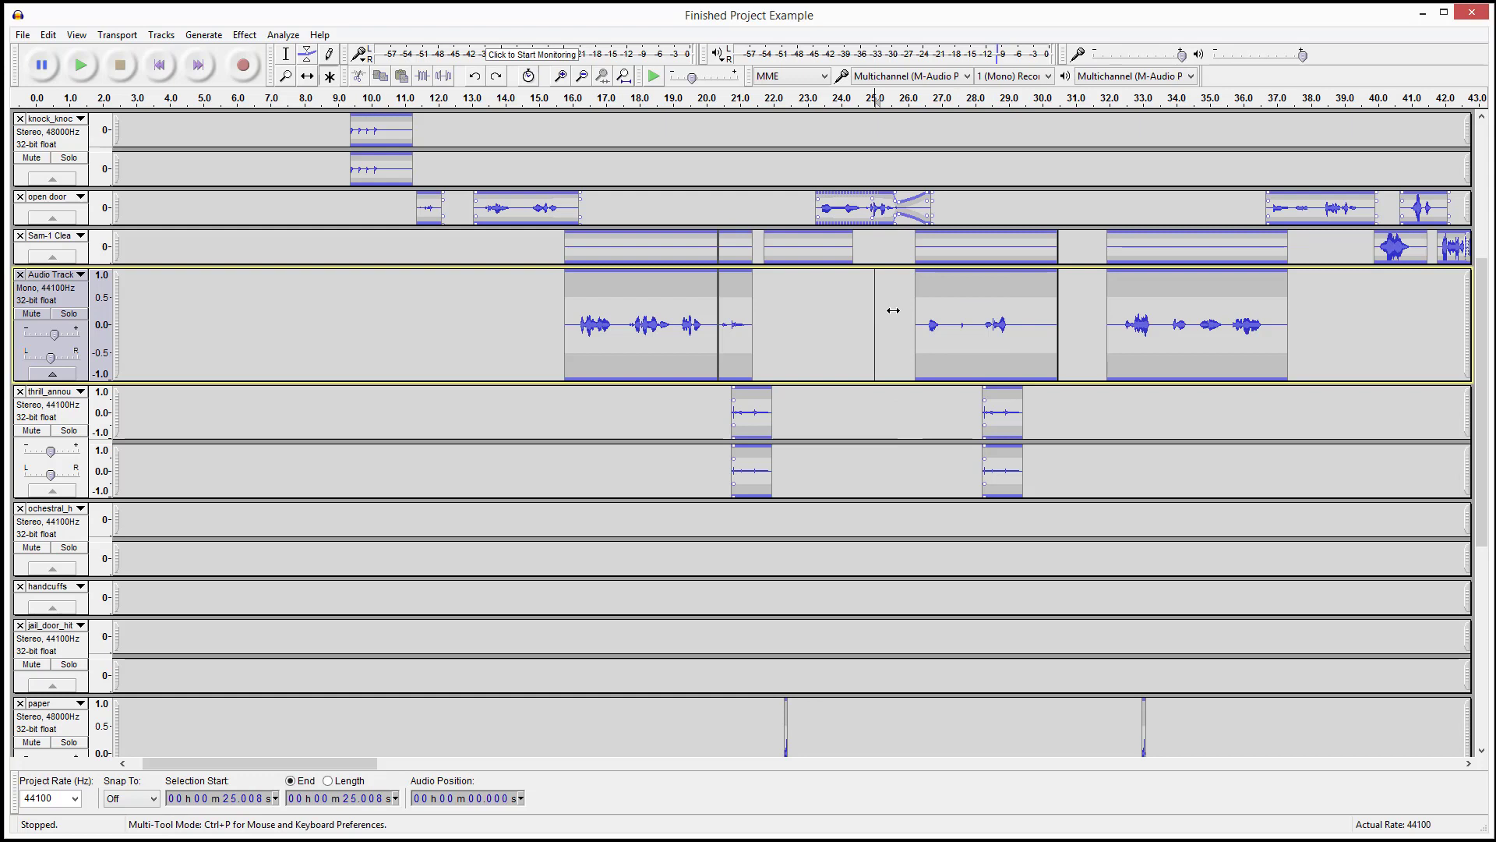
key("ctrl+z")
Step: Trial-delete 21.5–25.4 s of Audio Track, leaving a gap, and undo it
left_click(878, 306)
left_click_drag(888, 304, 757, 310)
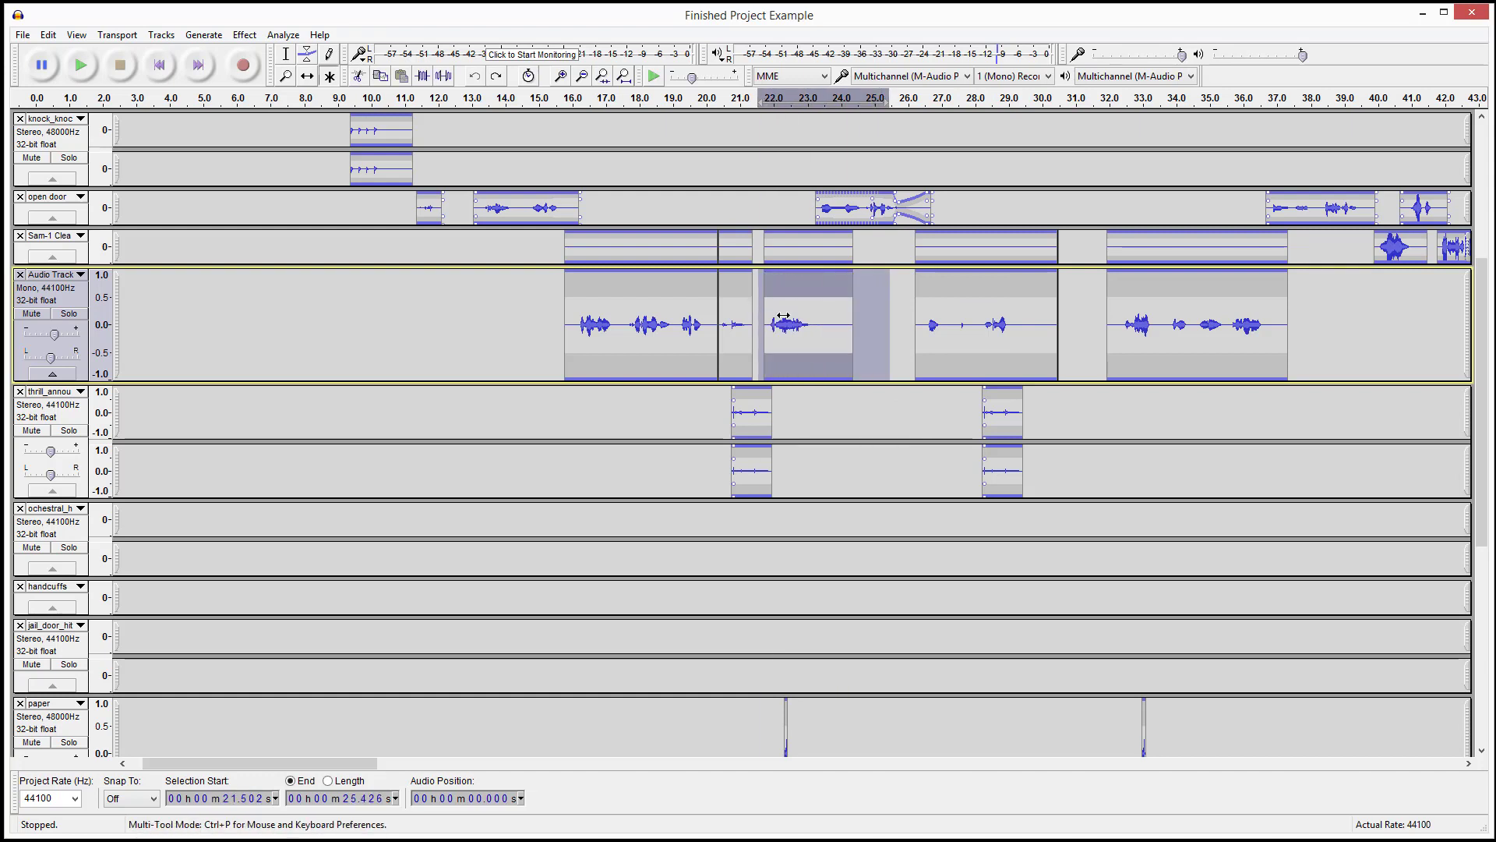
key("Delete")
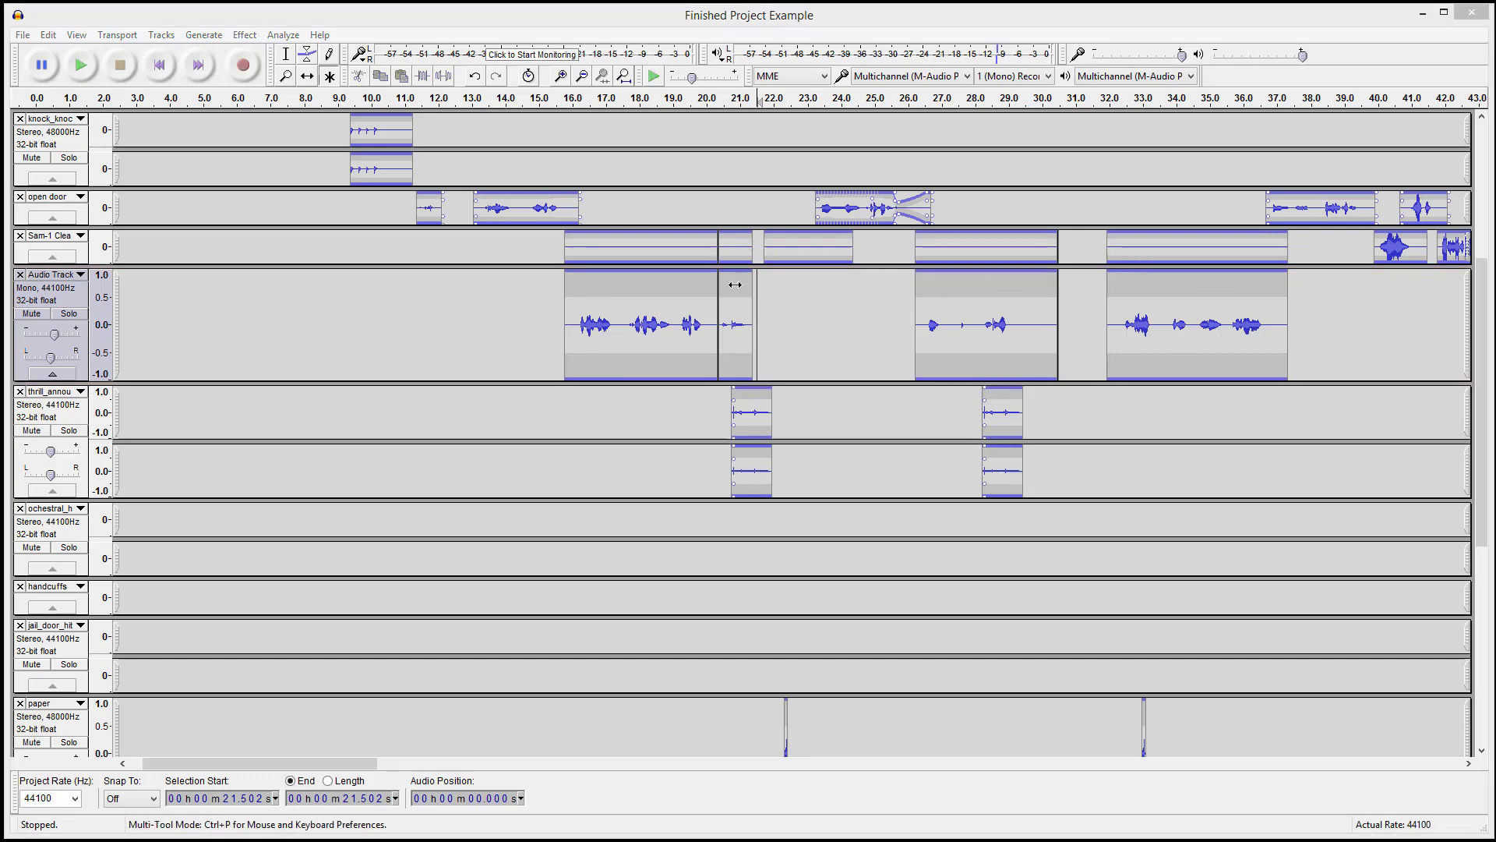
key("ctrl+z")
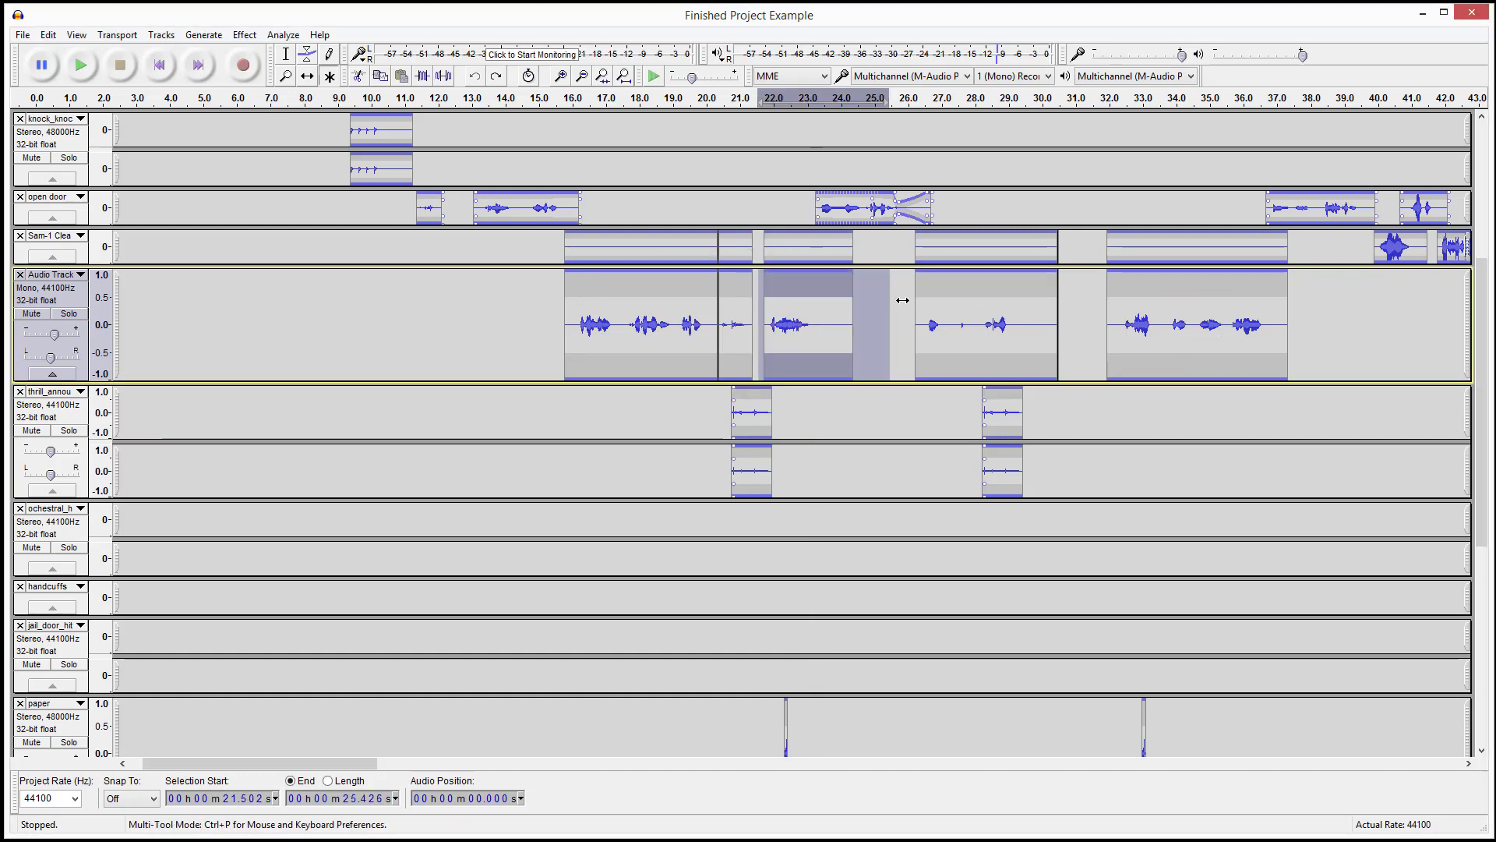
left_click(873, 302)
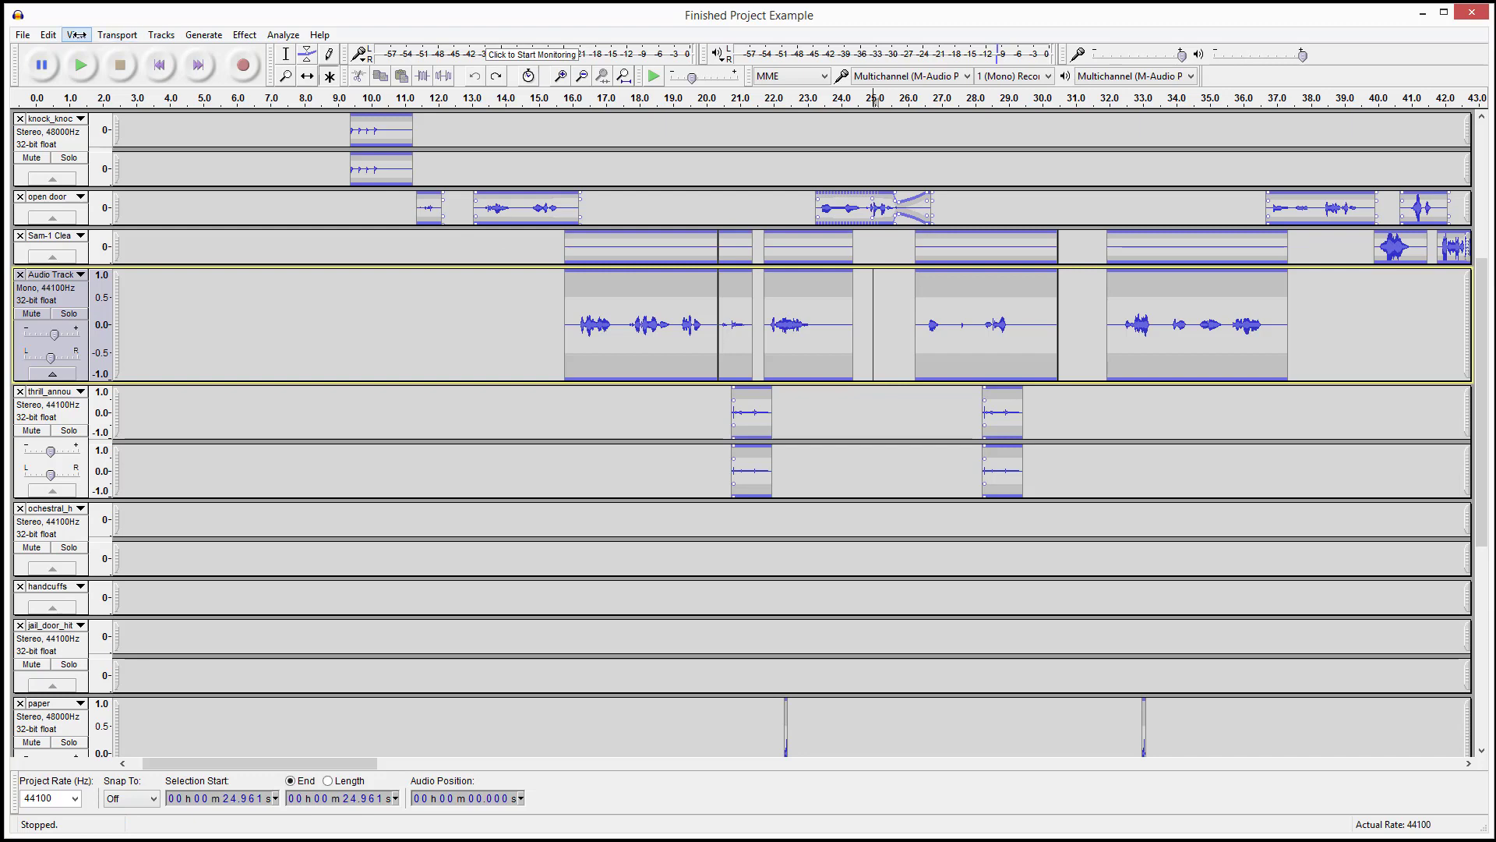
Step: In Preferences > Tracks, check 'Editing a clip can move other clips'
left_click(49, 34)
left_click(187, 383)
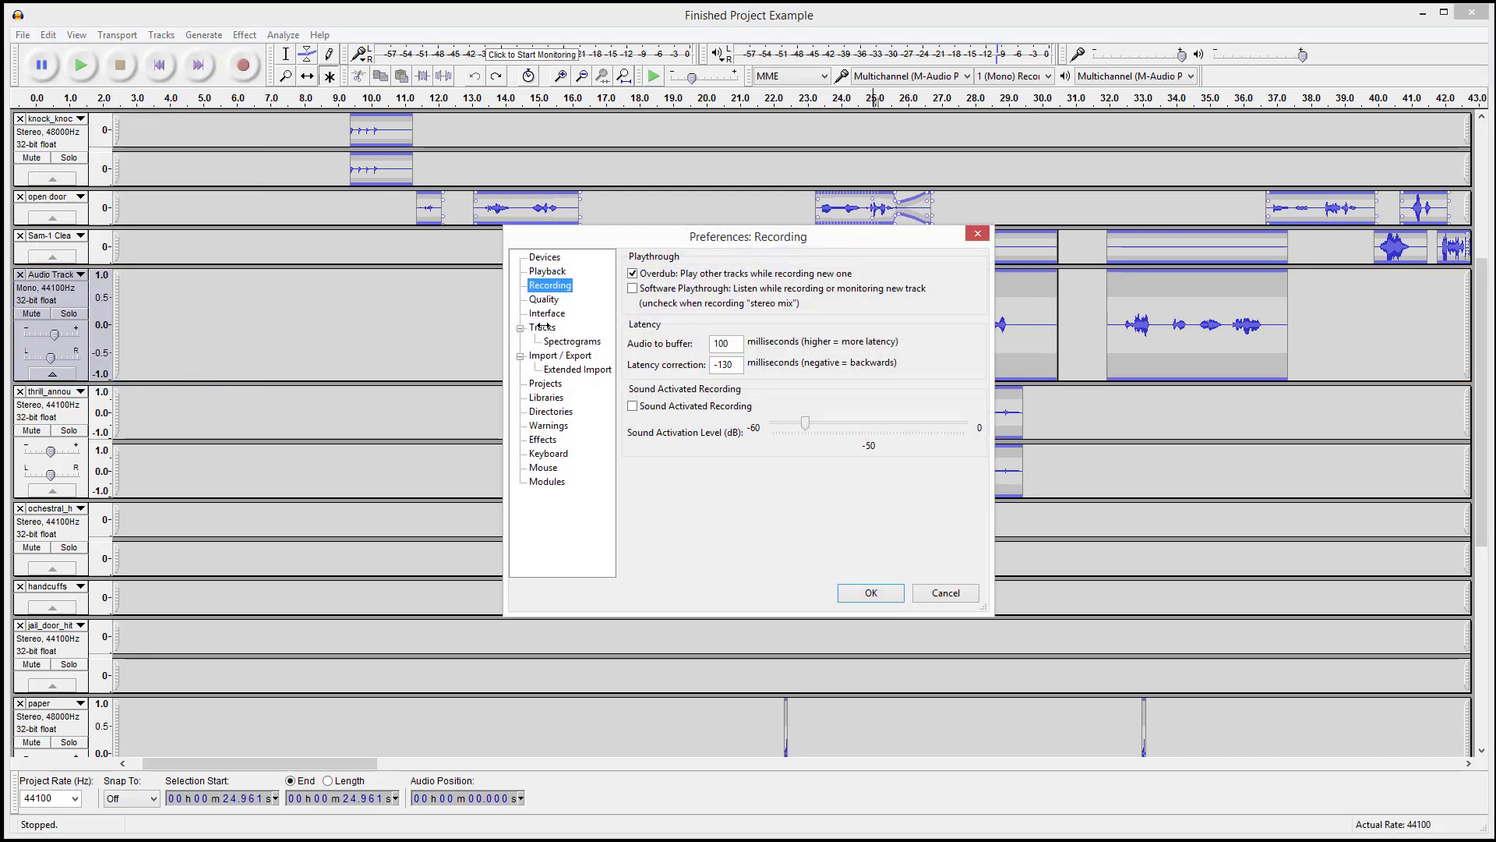
left_click(543, 326)
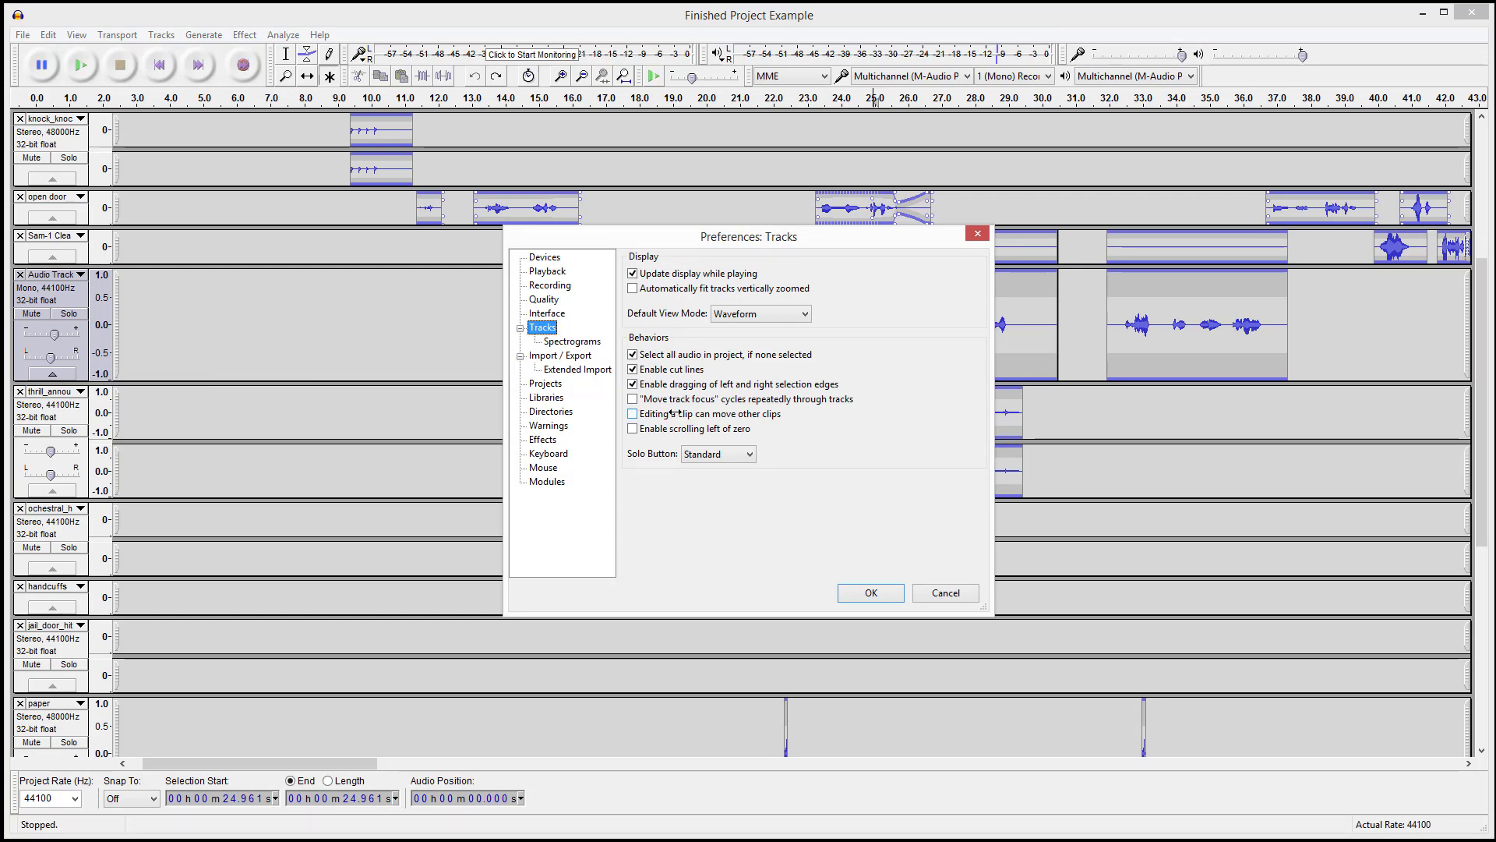
left_click_drag(790, 414, 633, 422)
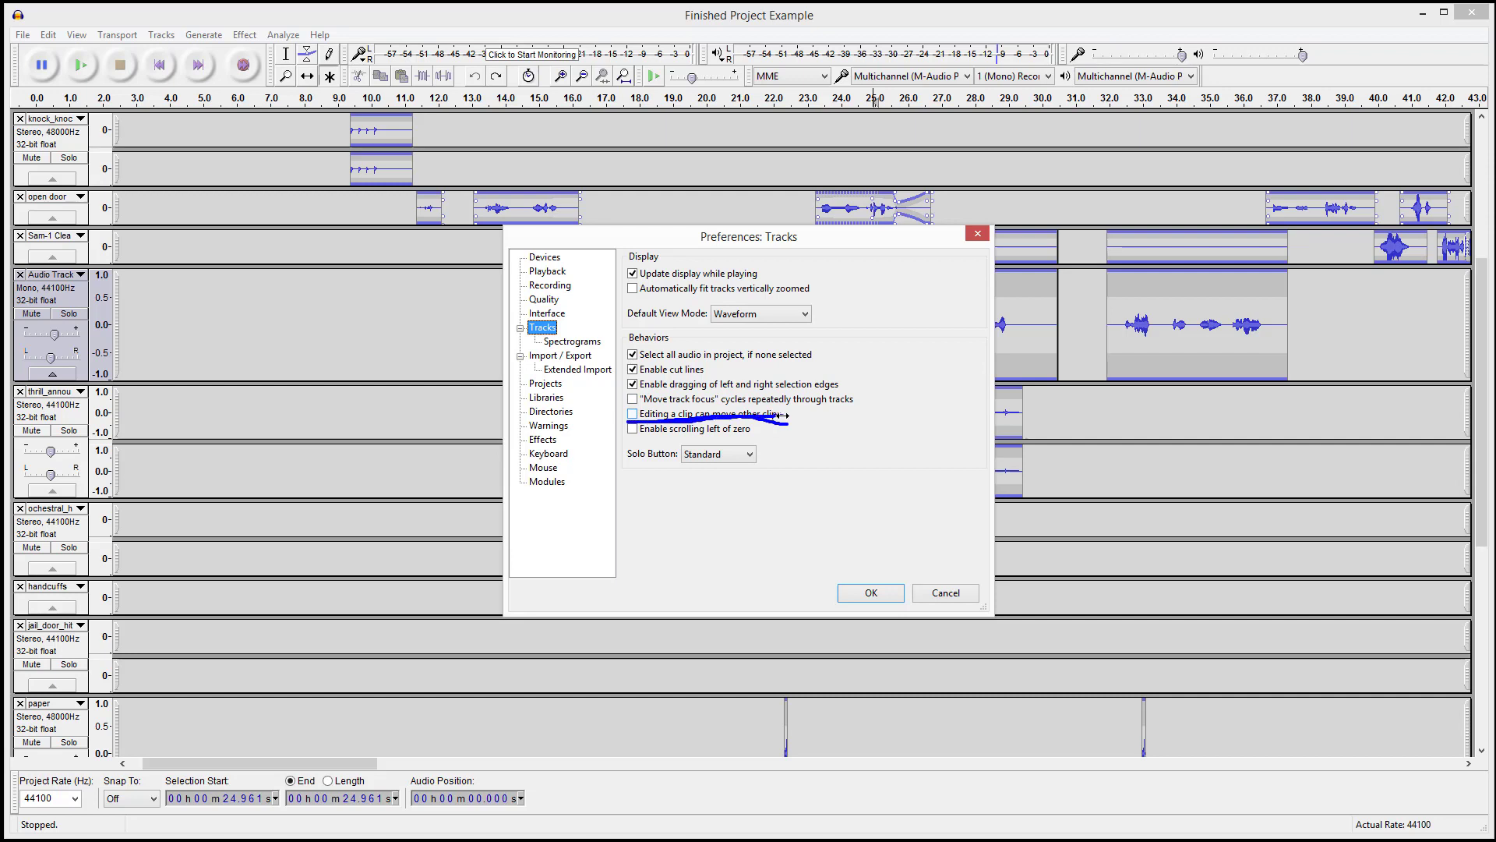
mouse_move(788, 427)
left_mouse_down()
mouse_move(620, 419)
mouse_move(631, 407)
left_mouse_up()
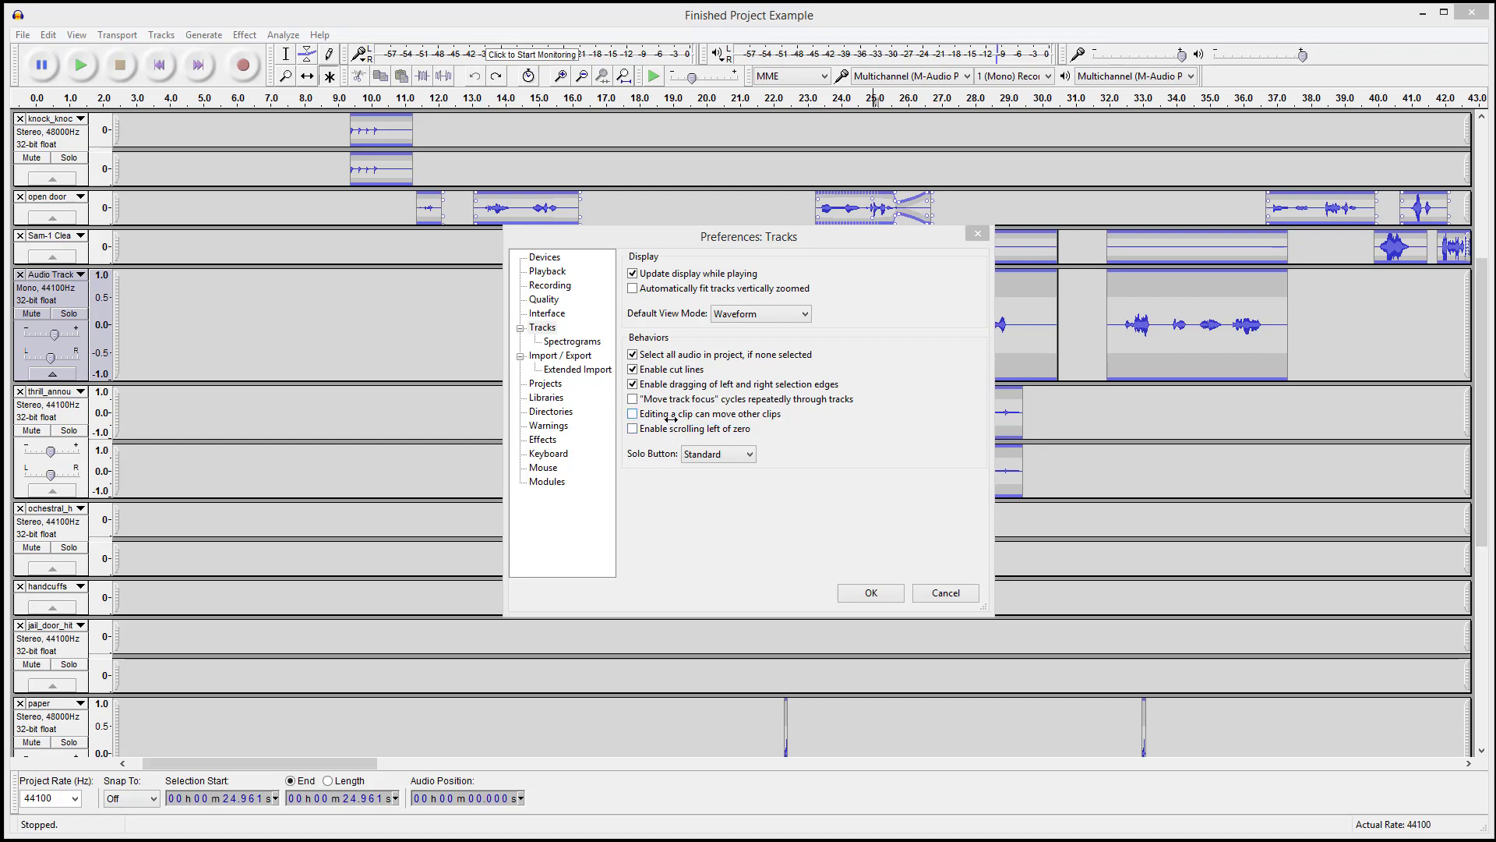
left_click(632, 413)
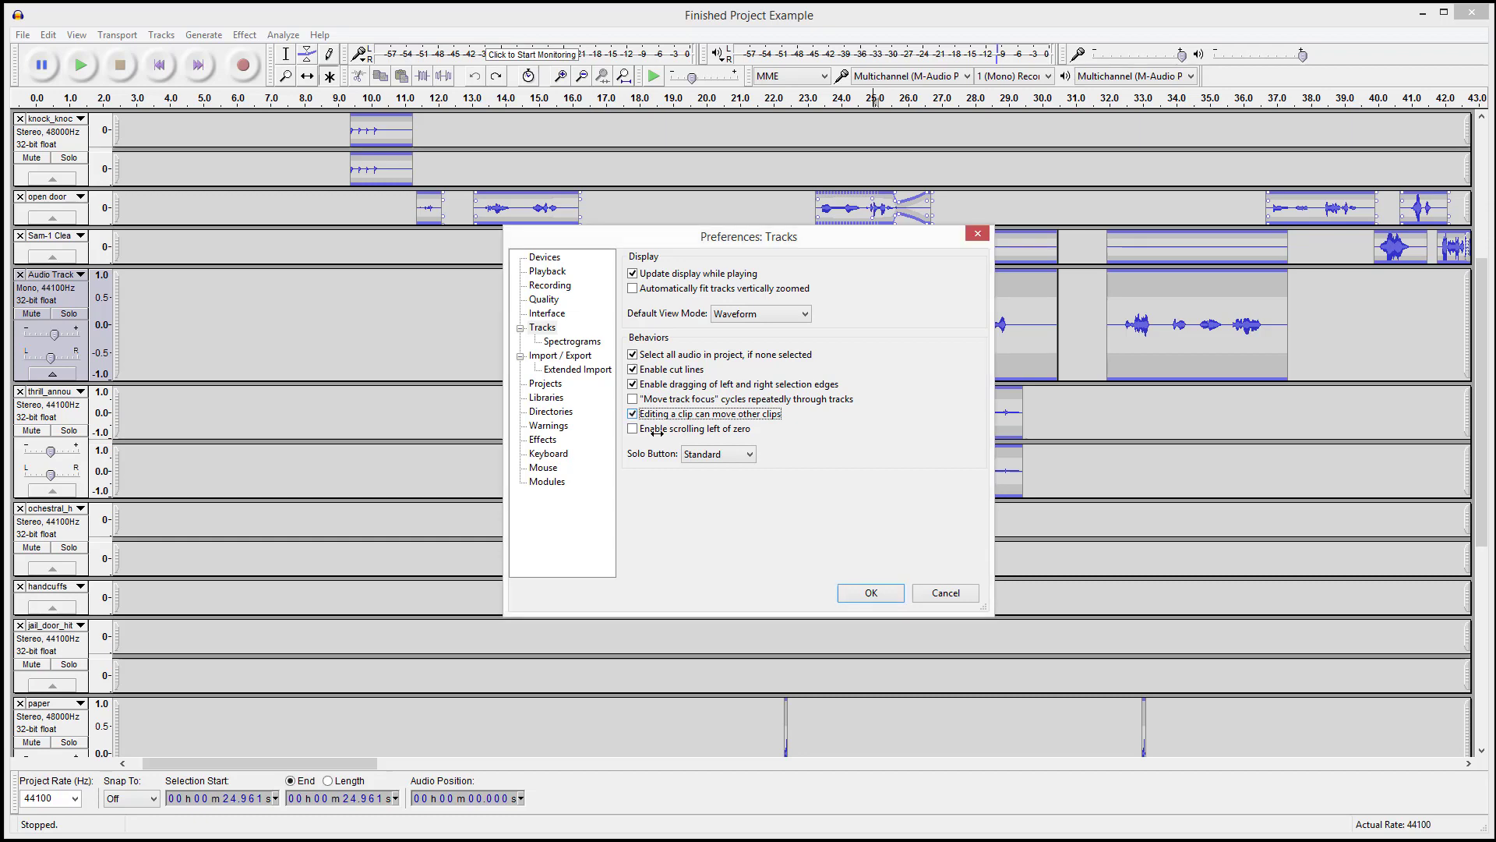
Step: Save the preference, then ripple-delete about 17.6–19.0 s and 20.8–26.9 s of Audio Track
left_click(871, 592)
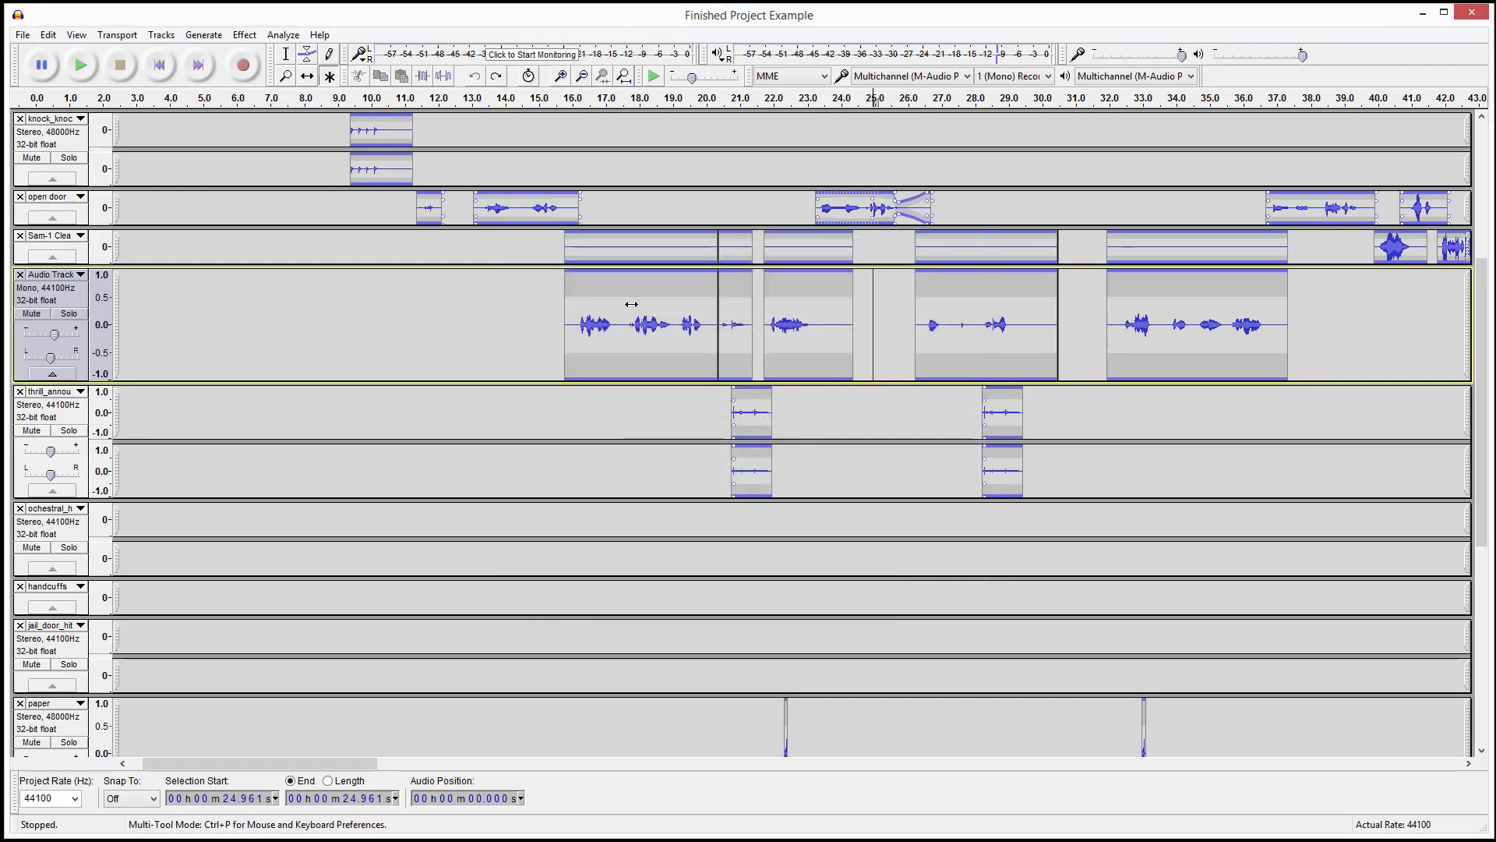
left_click_drag(627, 308, 673, 313)
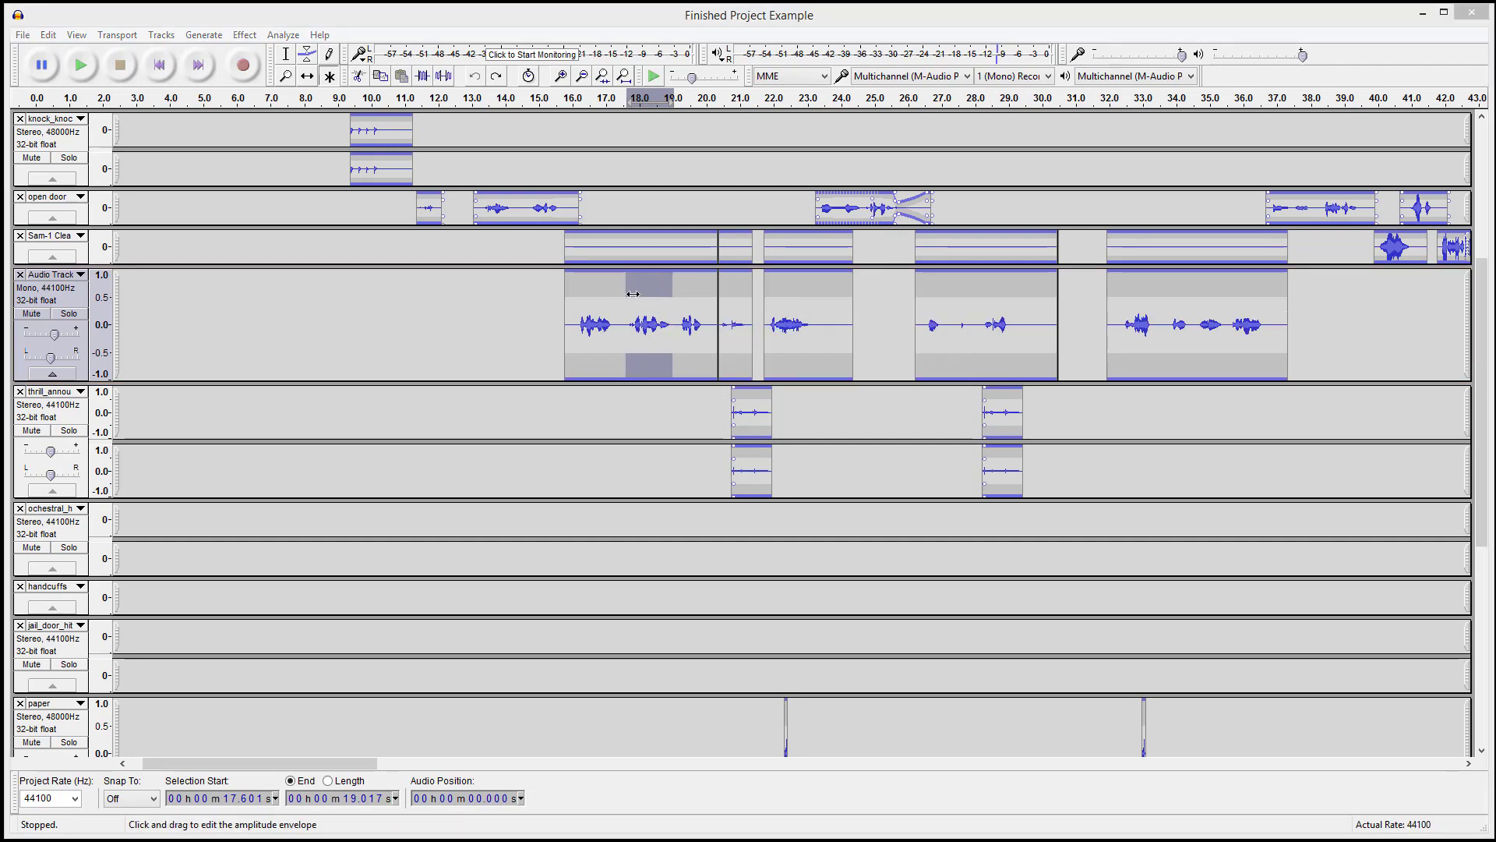
key("Delete")
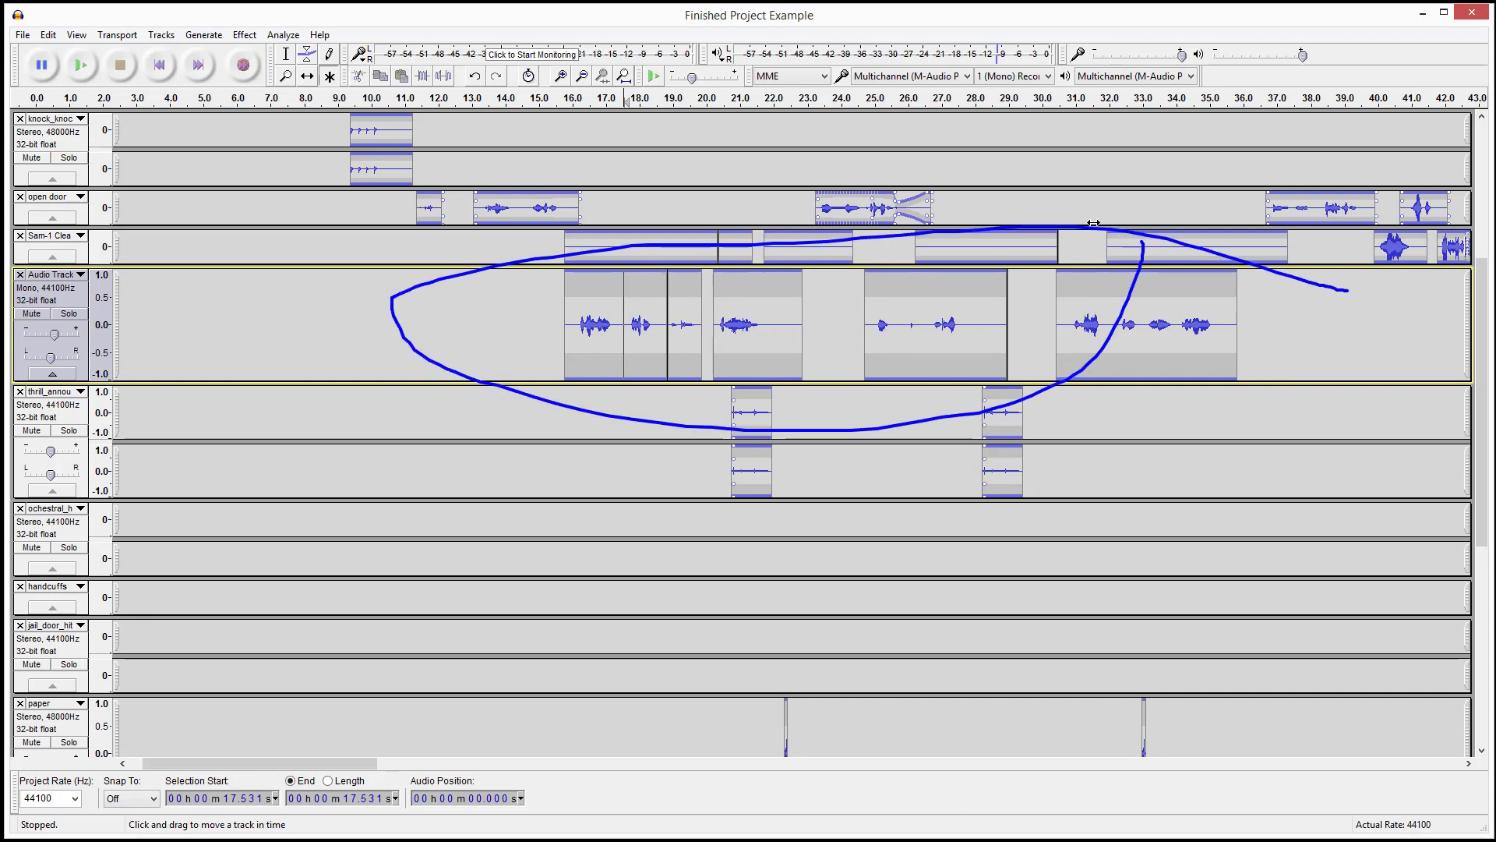
left_click_drag(732, 321, 938, 310)
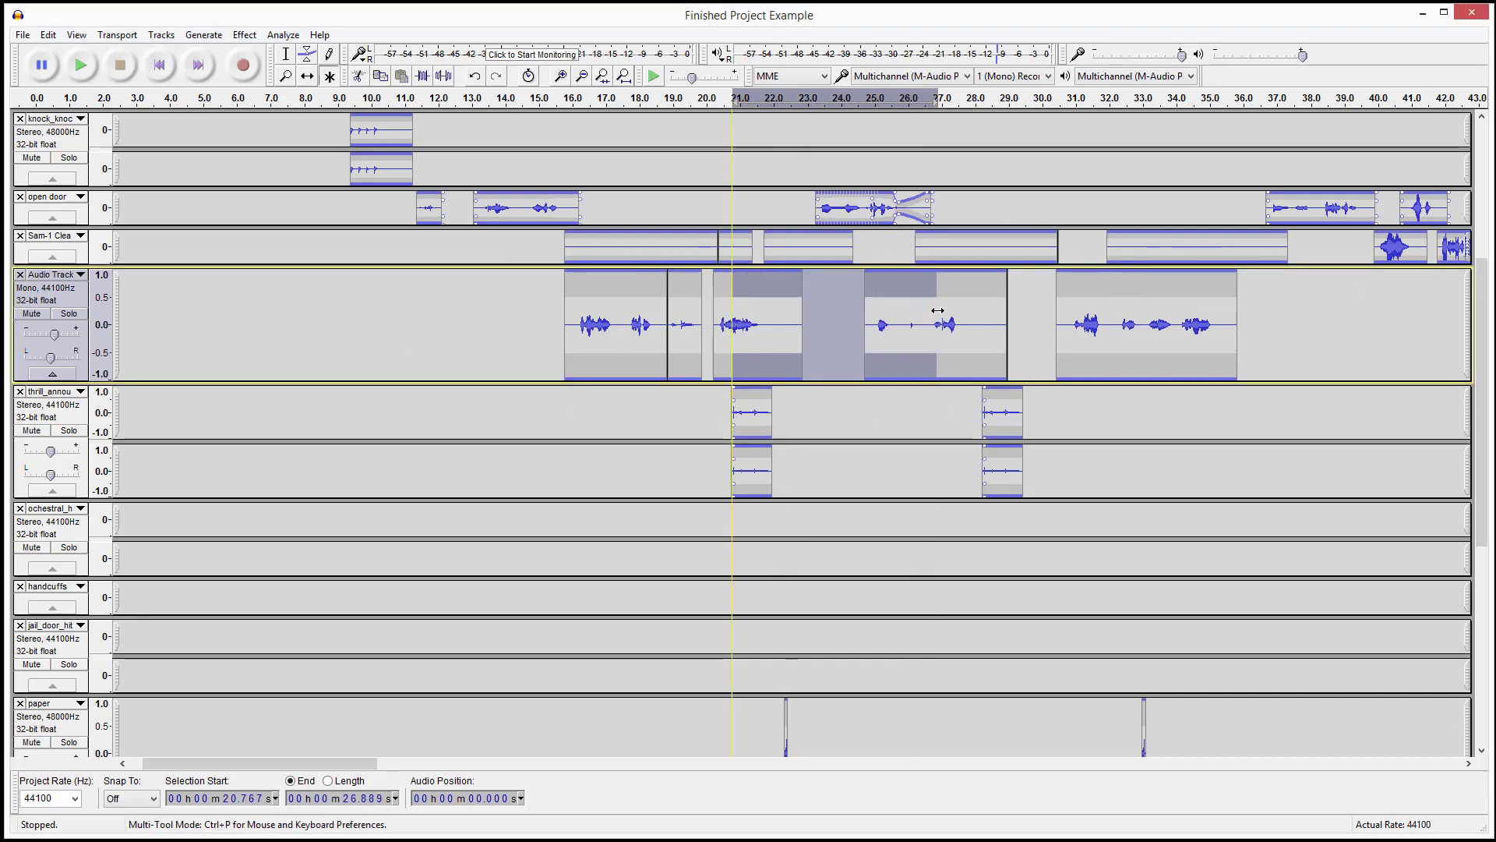
key("Delete")
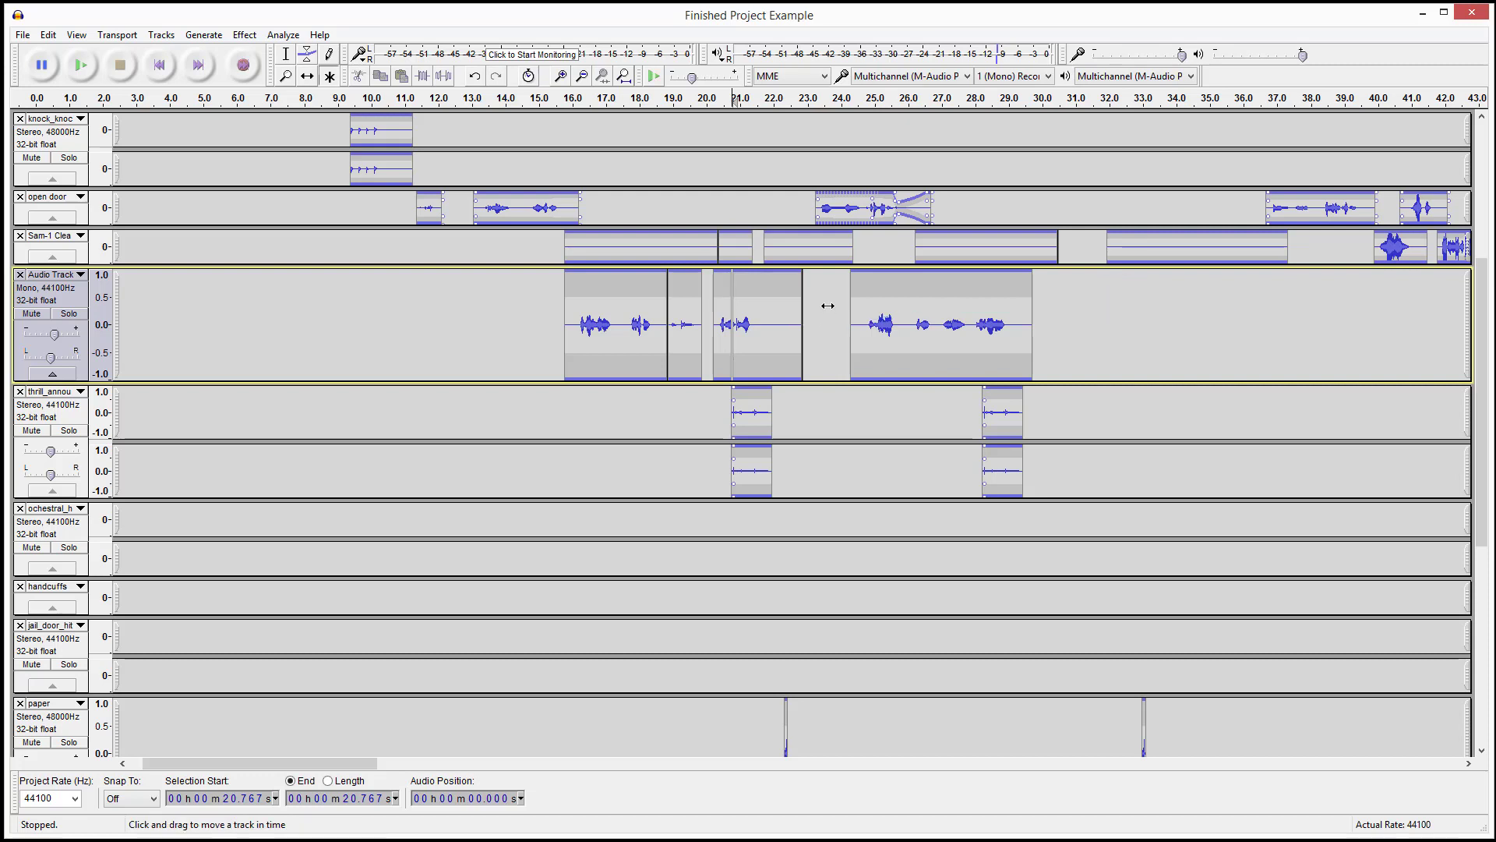
Step: Undo the ripple deletions to restore the clip layout and open the Edit menu
key("ctrl+z")
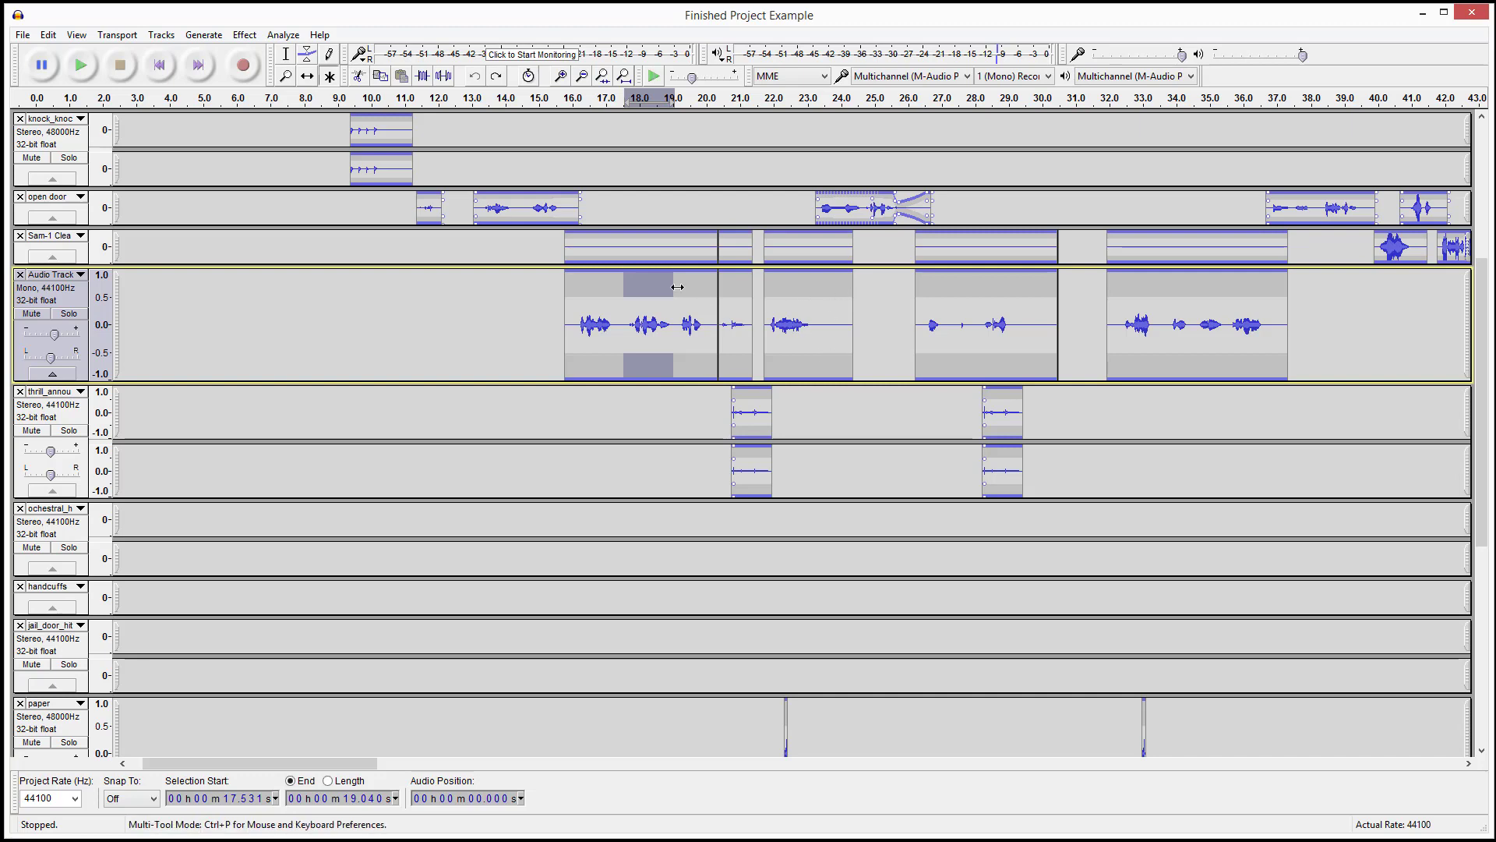
left_click(641, 315)
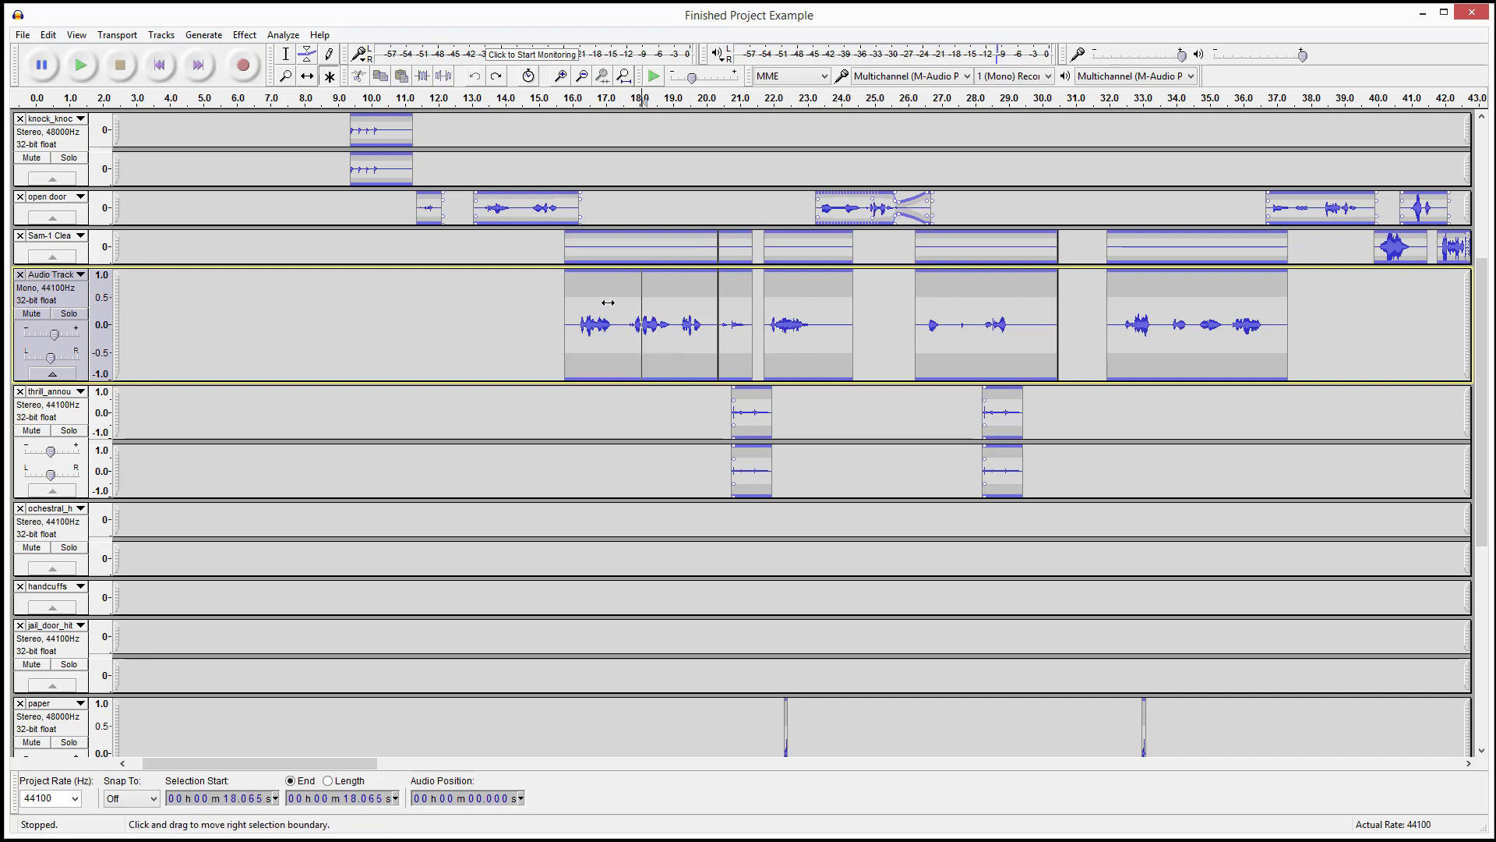
left_click(48, 34)
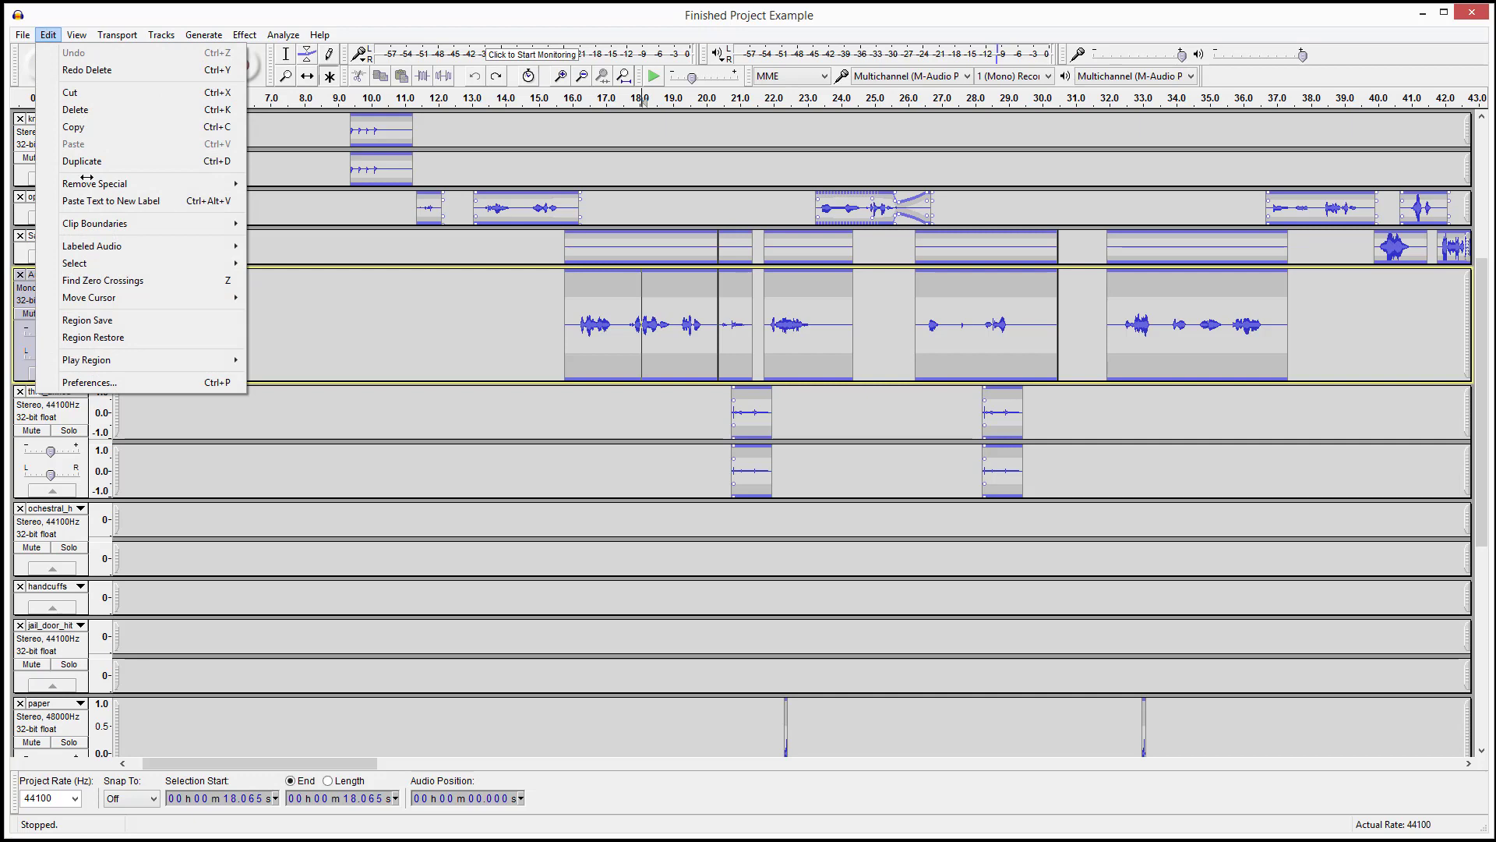
Step: Uncheck 'Editing a clip can move other clips' in Preferences and confirm
left_click(221, 380)
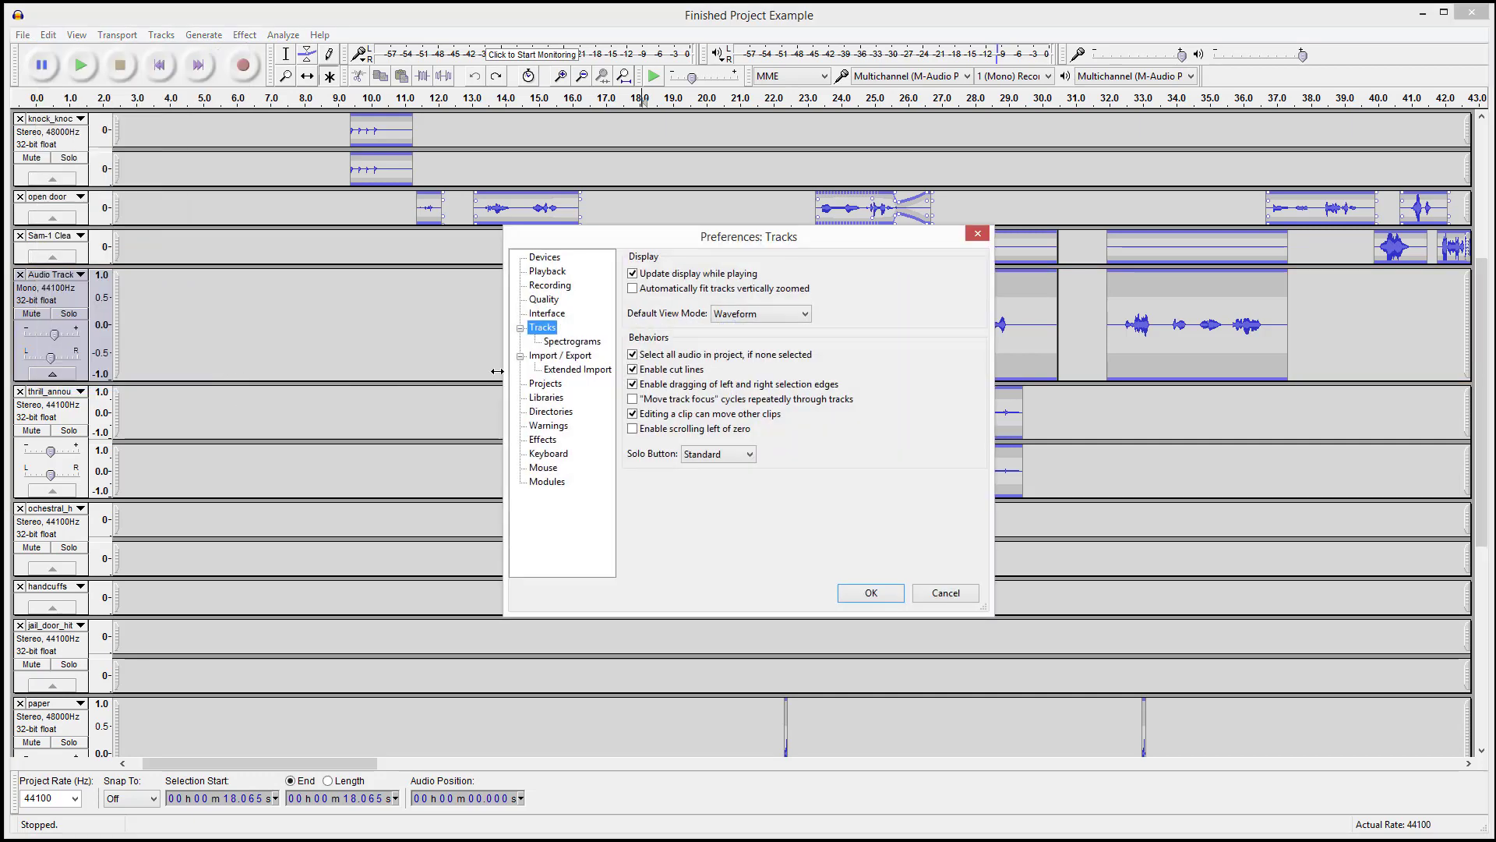
left_click(632, 414)
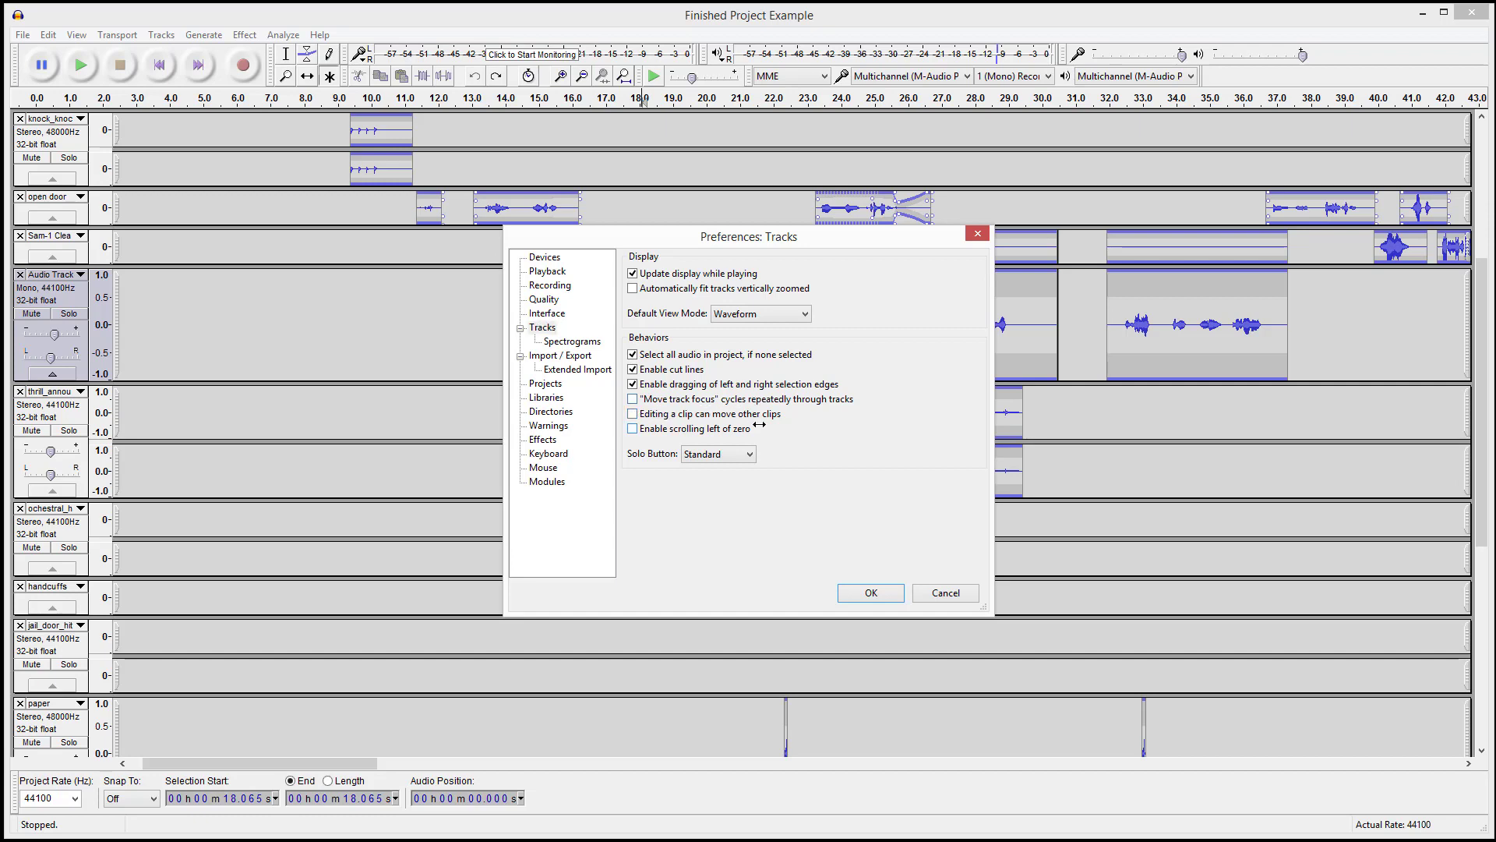
left_click(865, 592)
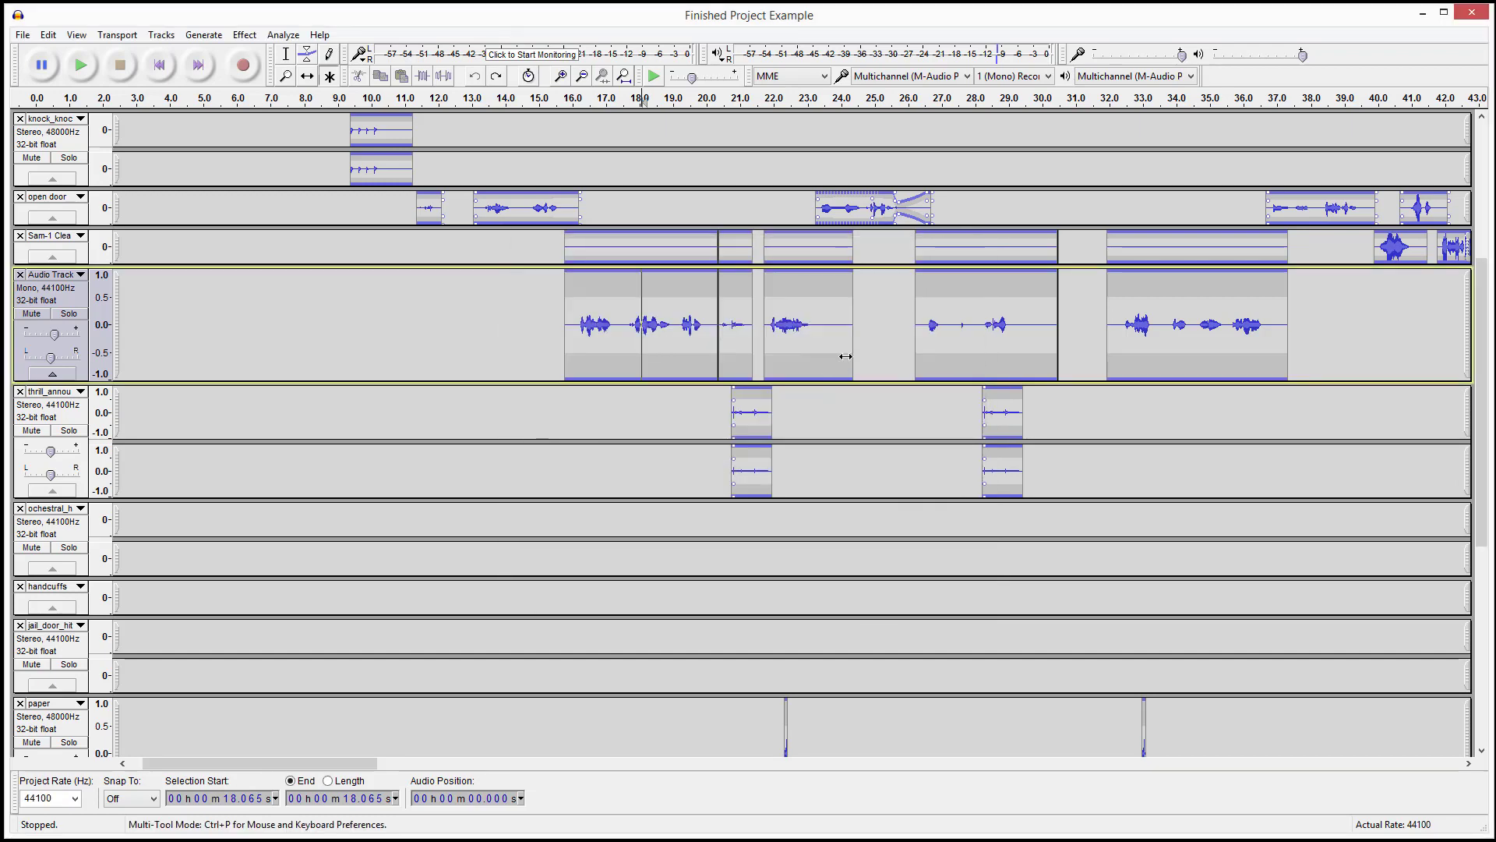
Step: Delete 21.5–25.0 s of Audio Track, leaving a gap, then undo it
left_click_drag(874, 307, 757, 310)
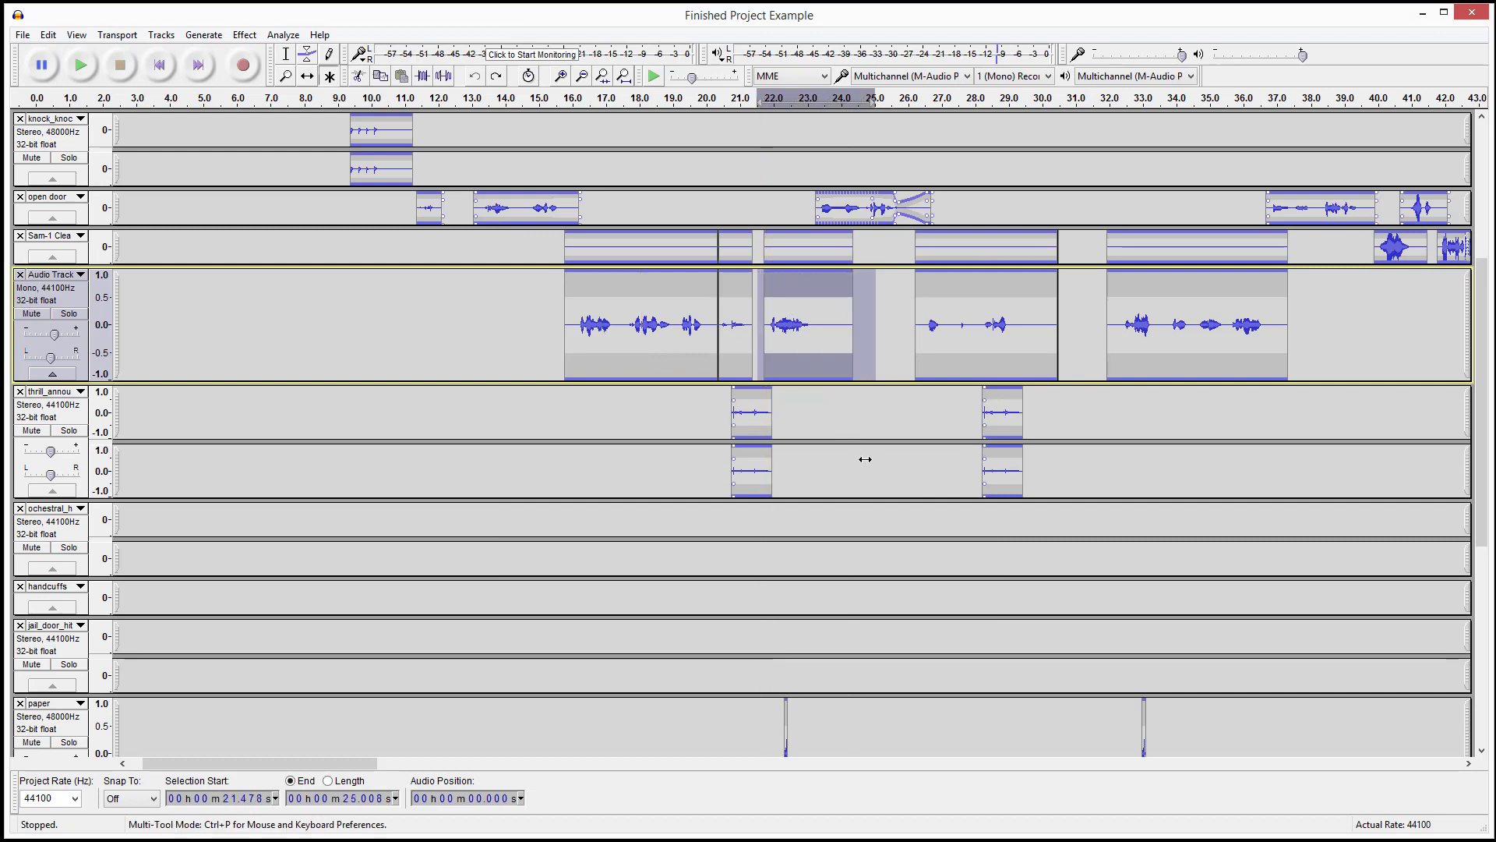
key("Delete")
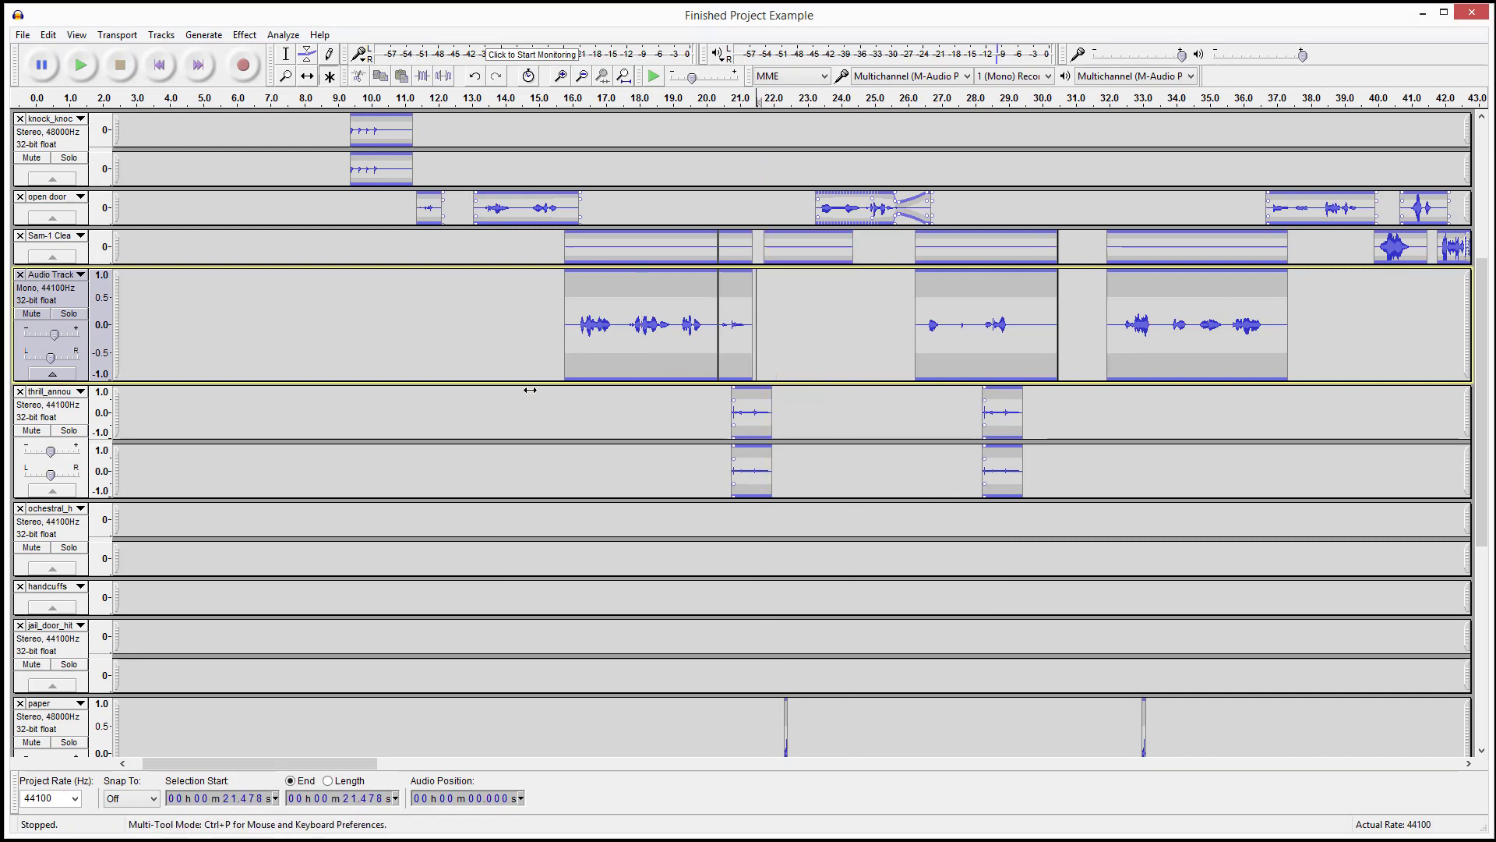
key("ctrl+z")
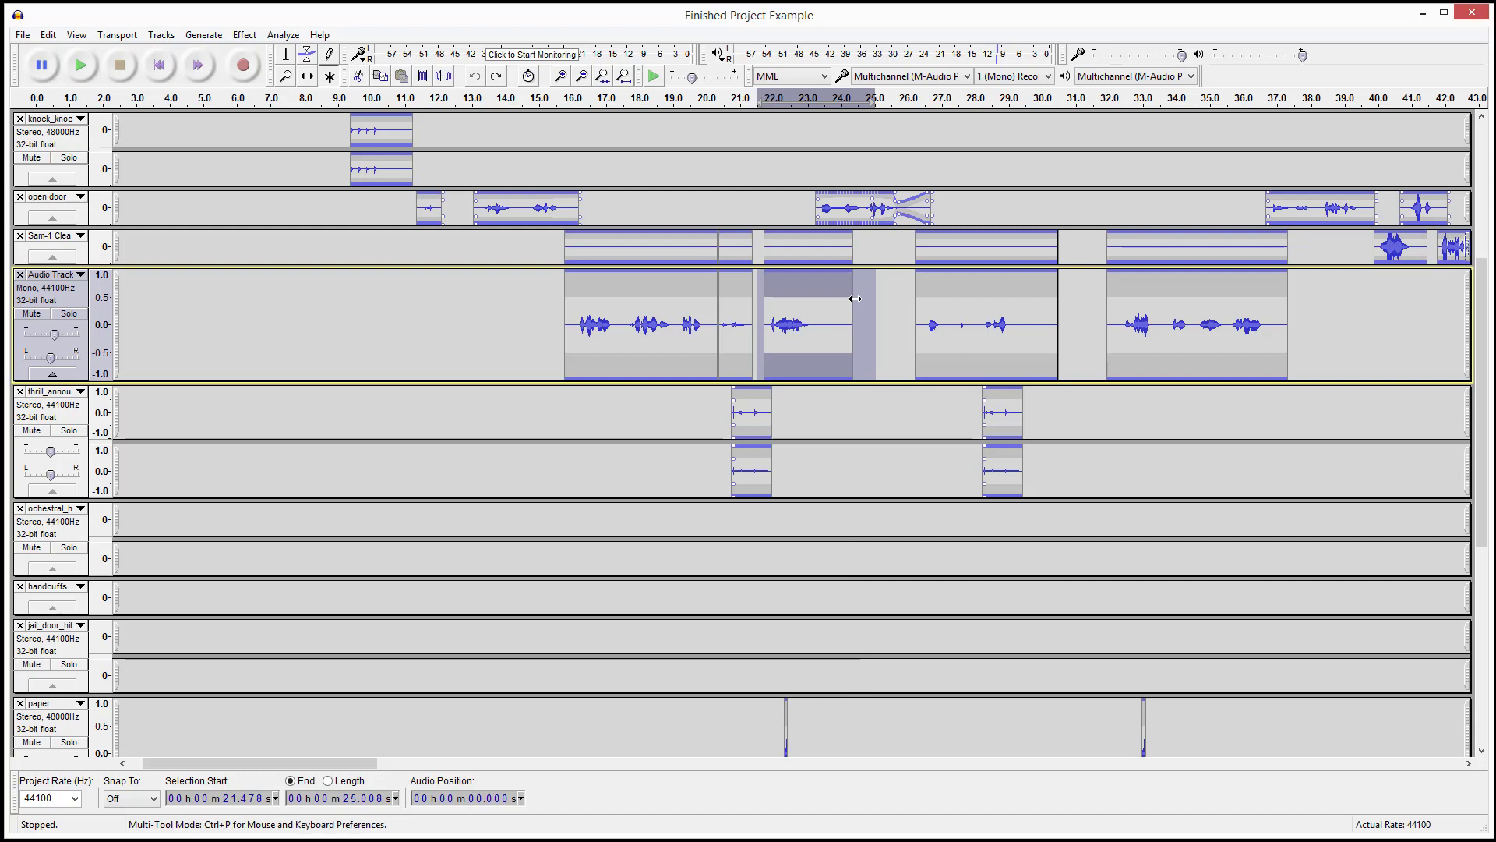